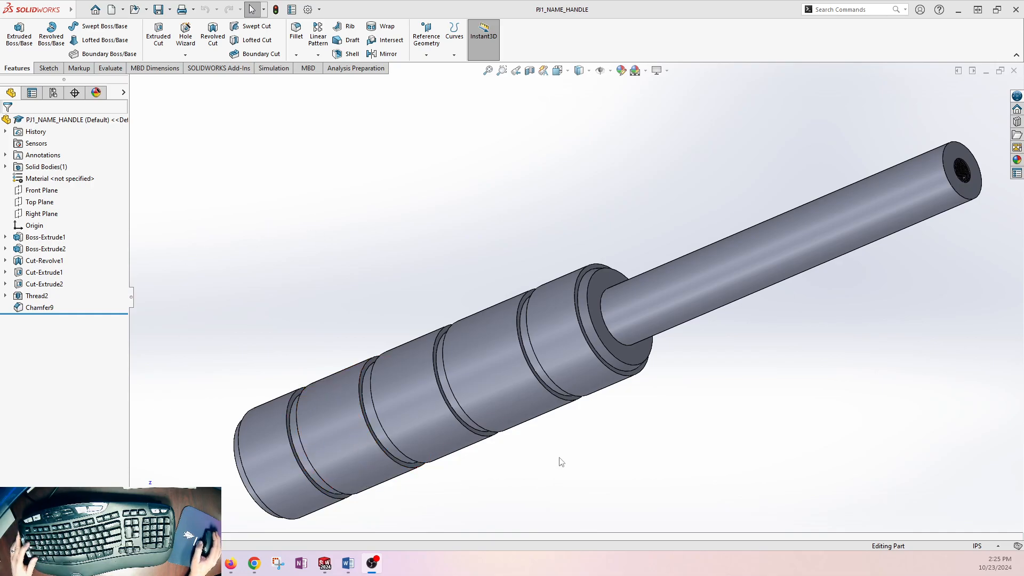
Check the dimensions on the Hammer Handle drawing and return to the handle part
{"action": "left_click", "coordinate": [404, 250]}
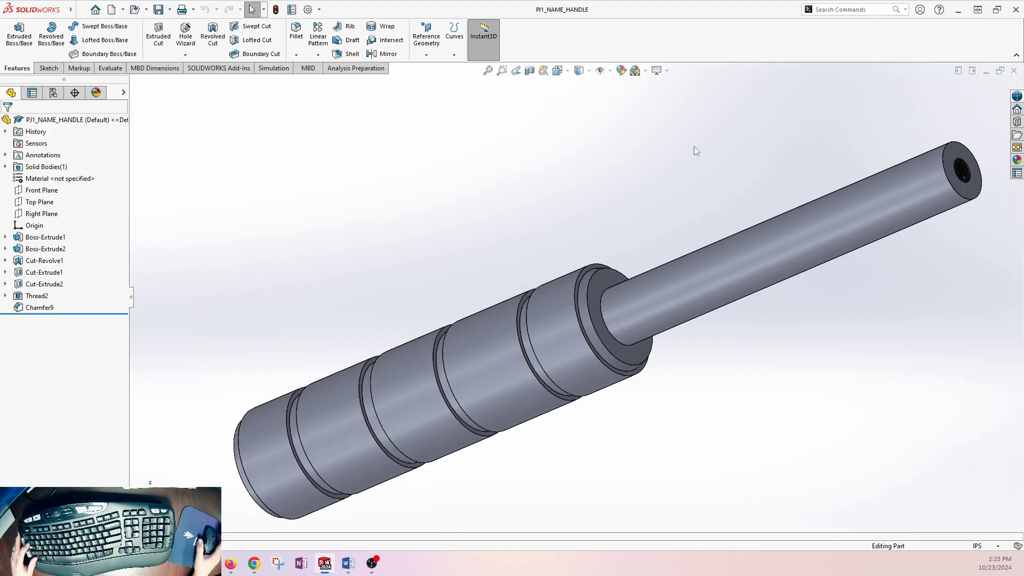
{"action": "key", "text": "ctrl+Tab"}
{"action": "left_click", "coordinate": [551, 297]}
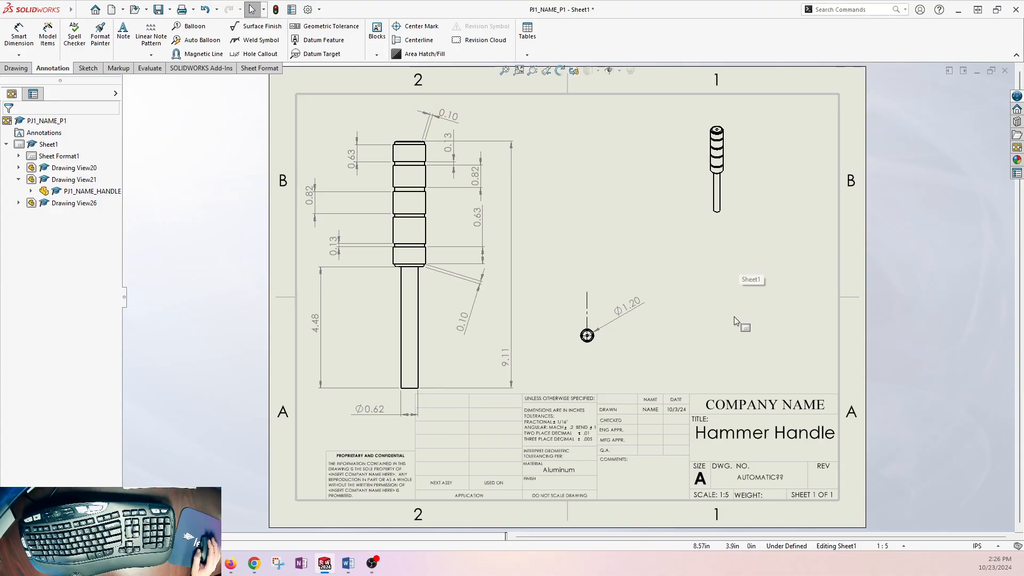
{"action": "key", "text": "ctrl+Tab"}
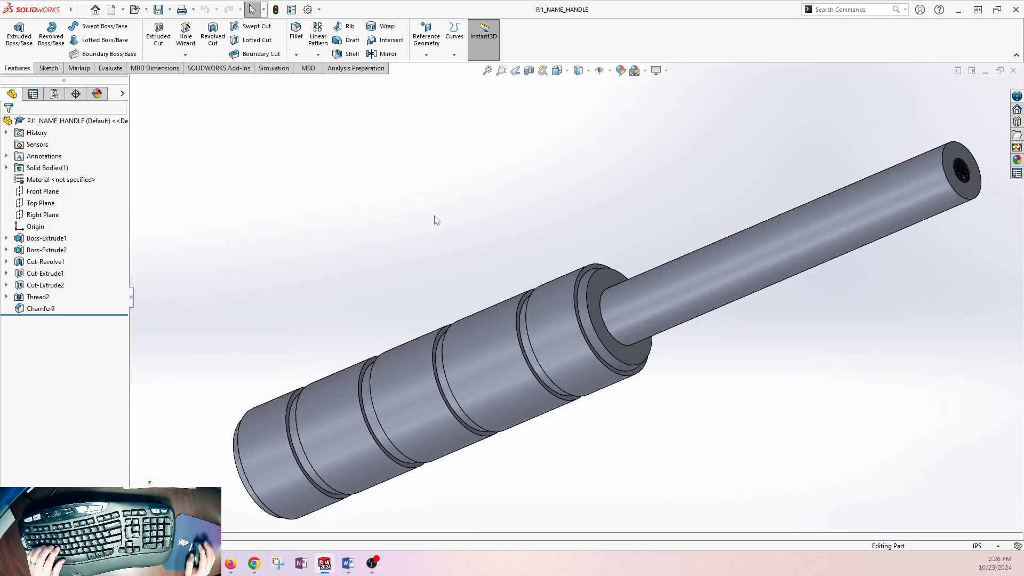
Show the handle upright in an isometric view and roll the feature history back to just after Boss-Extrude1
{"action": "key", "text": "space"}
{"action": "left_click", "coordinate": [244, 149]}
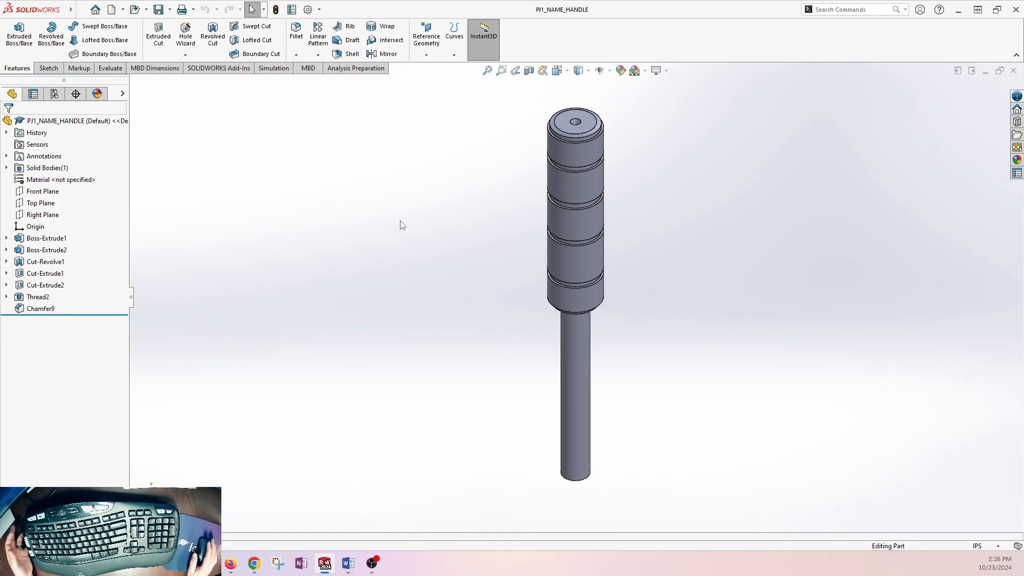
{"action": "left_click_drag", "start_coordinate": [76, 317], "coordinate": [80, 244]}
{"action": "left_click", "coordinate": [60, 238]}
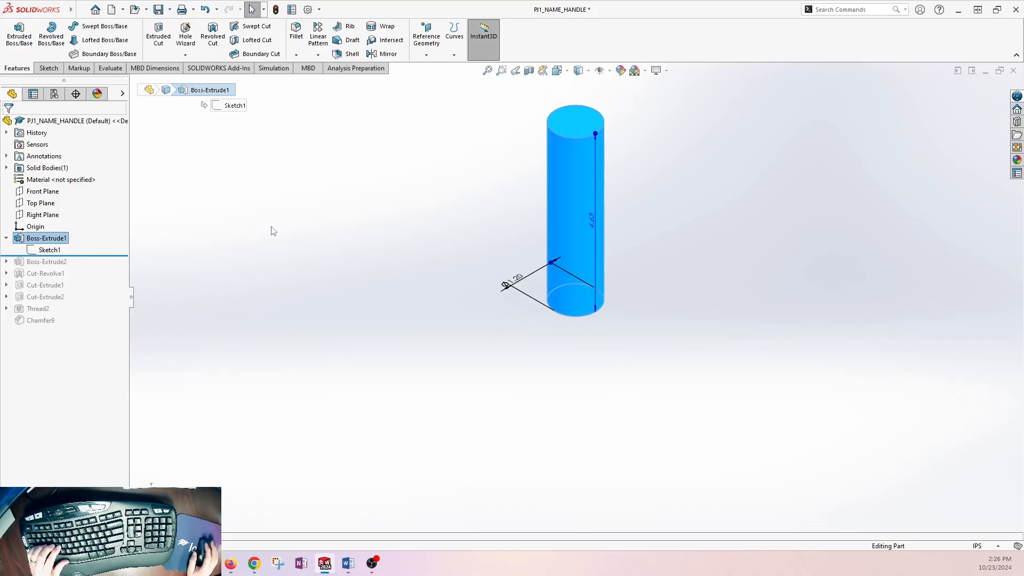
{"action": "left_click", "coordinate": [303, 226]}
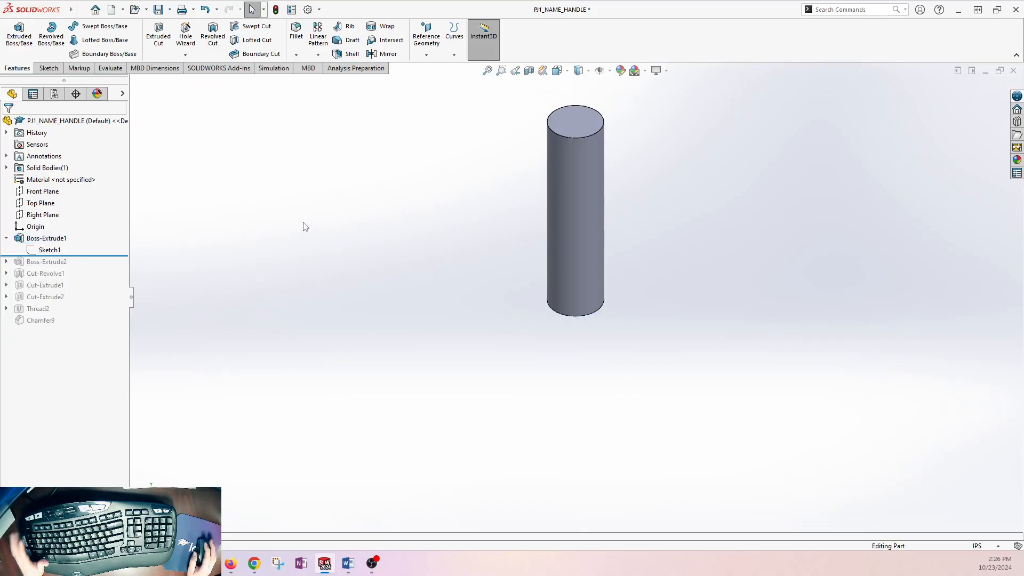
Set the part's overall drafting standard to ANSI in the document properties
{"action": "left_click", "coordinate": [308, 9]}
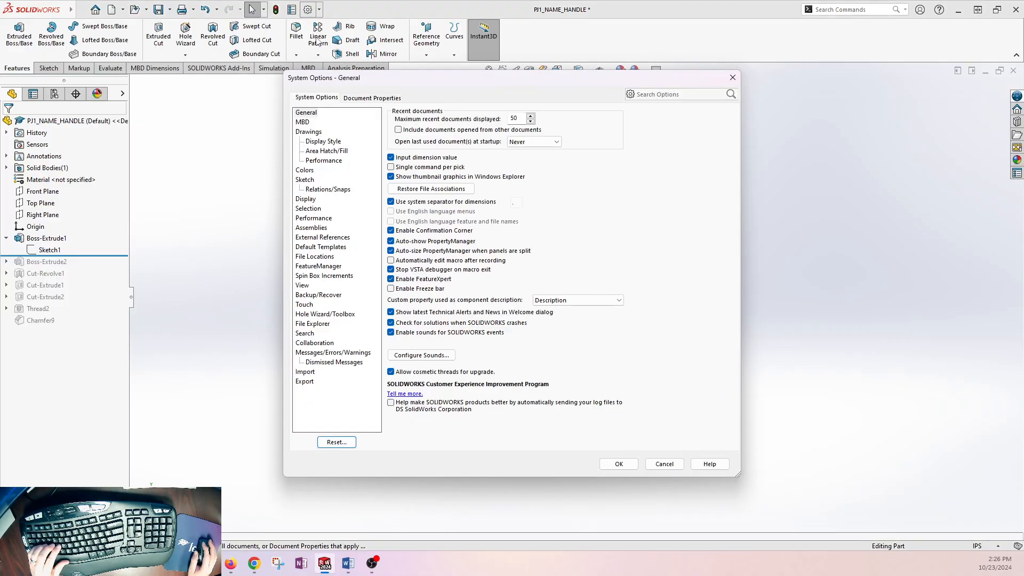
{"action": "left_click", "coordinate": [379, 98]}
{"action": "left_click", "coordinate": [424, 120]}
{"action": "key", "text": "a"}
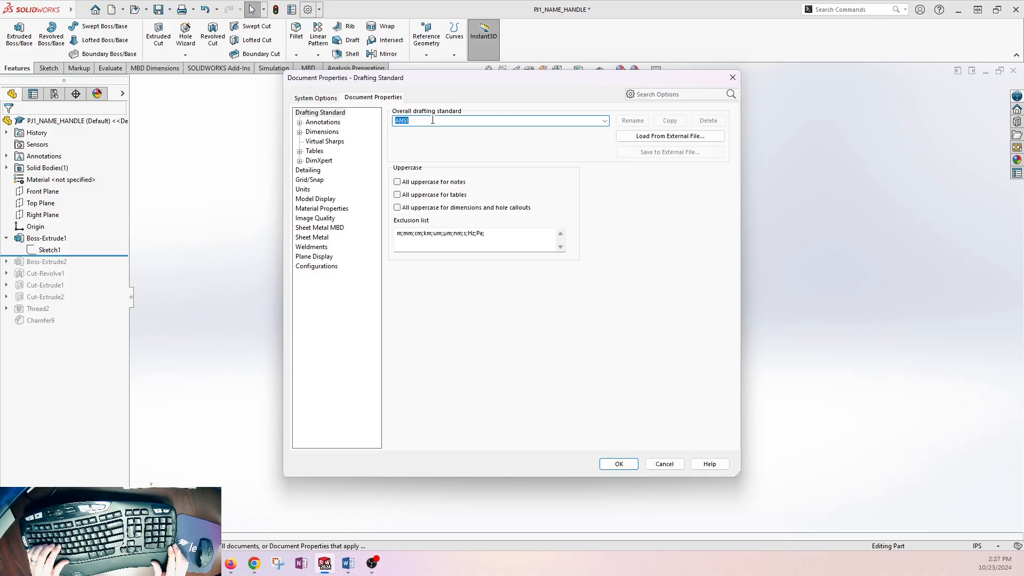
{"action": "key", "text": "Return"}
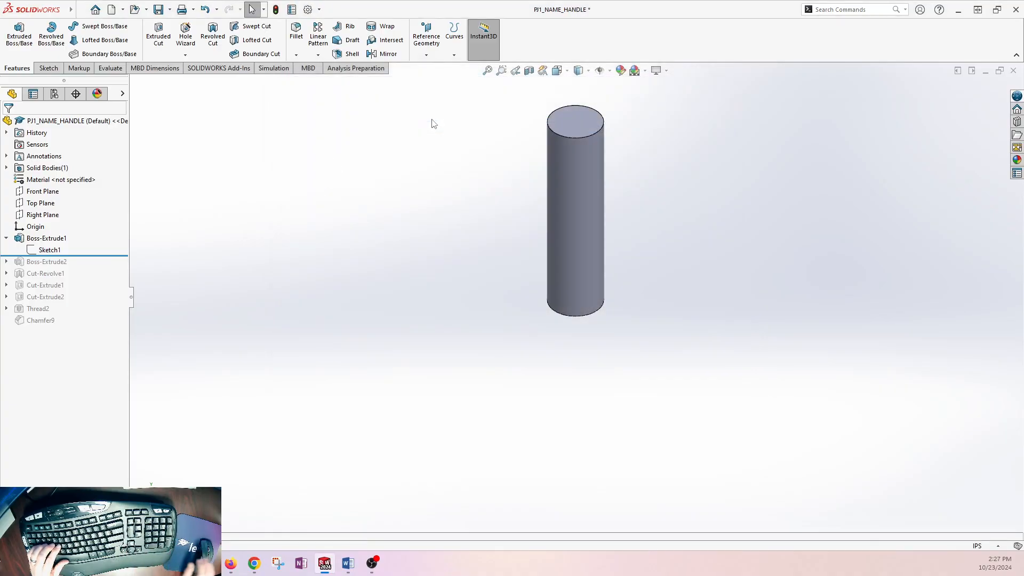
Reposition the circle's diameter dimension in Sketch1 to about mid-height of its dimension line and exit the sketch
{"action": "double_click", "coordinate": [49, 249]}
{"action": "scroll", "coordinate": [524, 270], "scroll_direction": "up", "scroll_amount": 5}
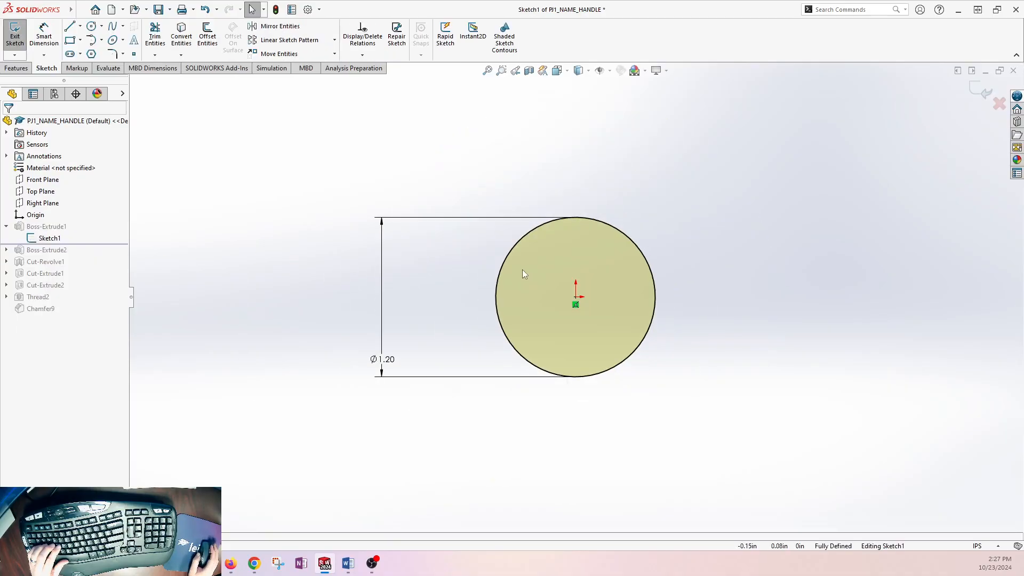
{"action": "left_click_drag", "start_coordinate": [382, 359], "coordinate": [373, 292]}
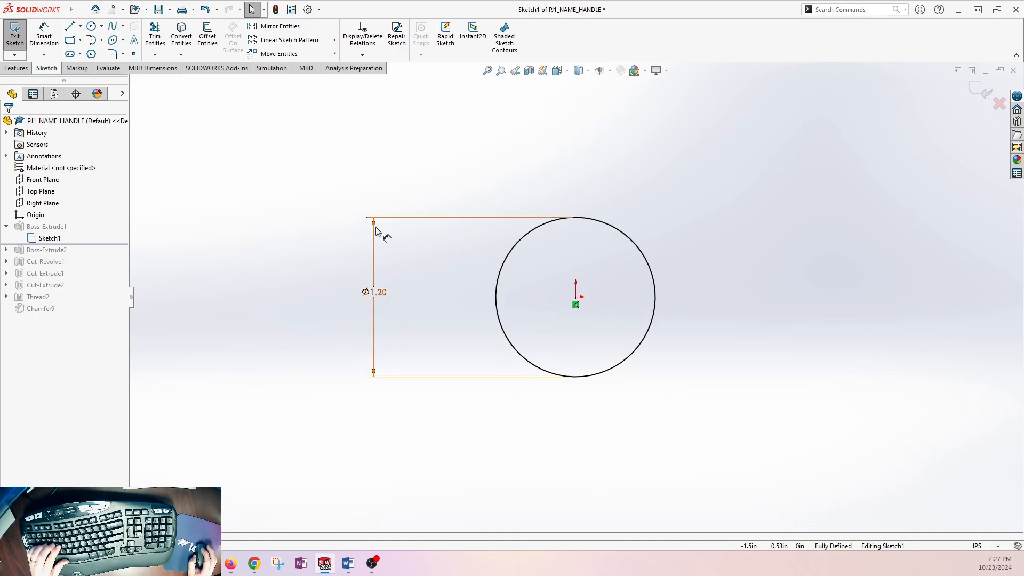
{"action": "left_click", "coordinate": [984, 91]}
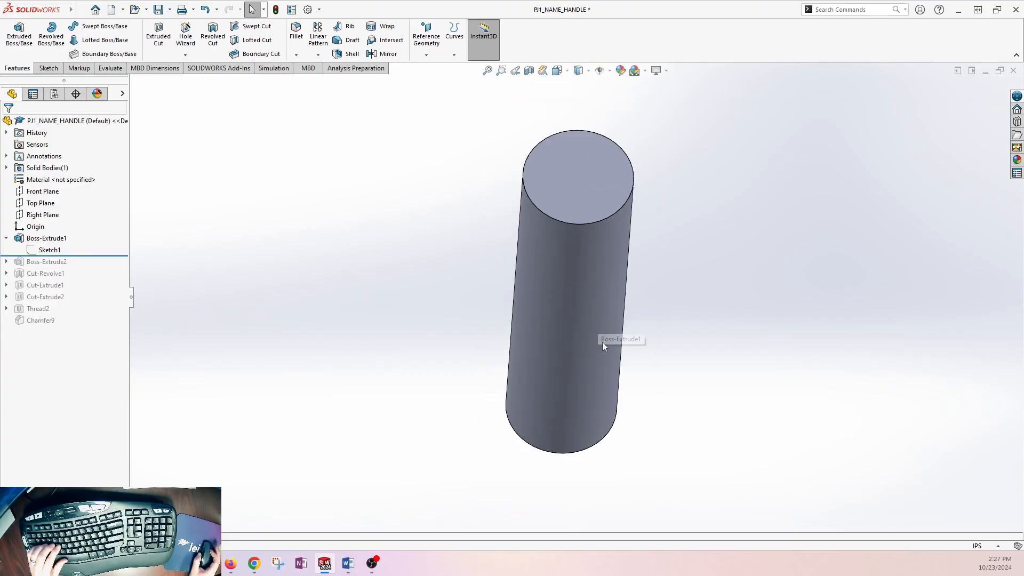
Roll the feature history forward to just after Cut-Extrude2 and show the dimensions of the shaft extrusion, Boss-Extrude2
{"action": "middle_click_drag", "start_coordinate": [622, 269], "coordinate": [366, 265]}
{"action": "mouse_move", "coordinate": [106, 256]}
{"action": "left_mouse_down"}
{"action": "mouse_move", "coordinate": [98, 298]}
{"action": "mouse_move", "coordinate": [136, 304]}
{"action": "left_mouse_up"}
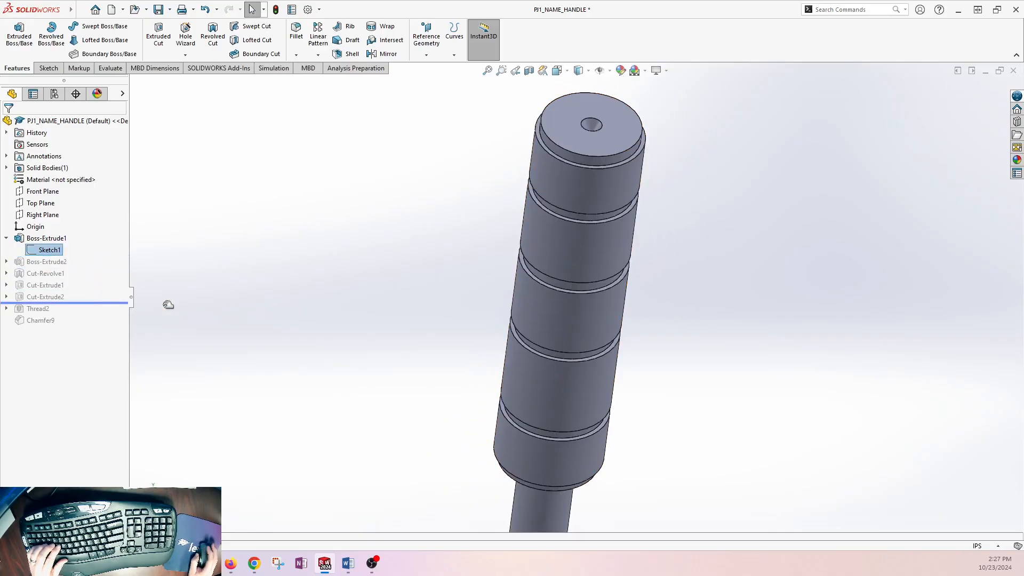
{"action": "double_click", "coordinate": [39, 264]}
{"action": "scroll", "coordinate": [426, 287], "scroll_direction": "up", "scroll_amount": 2}
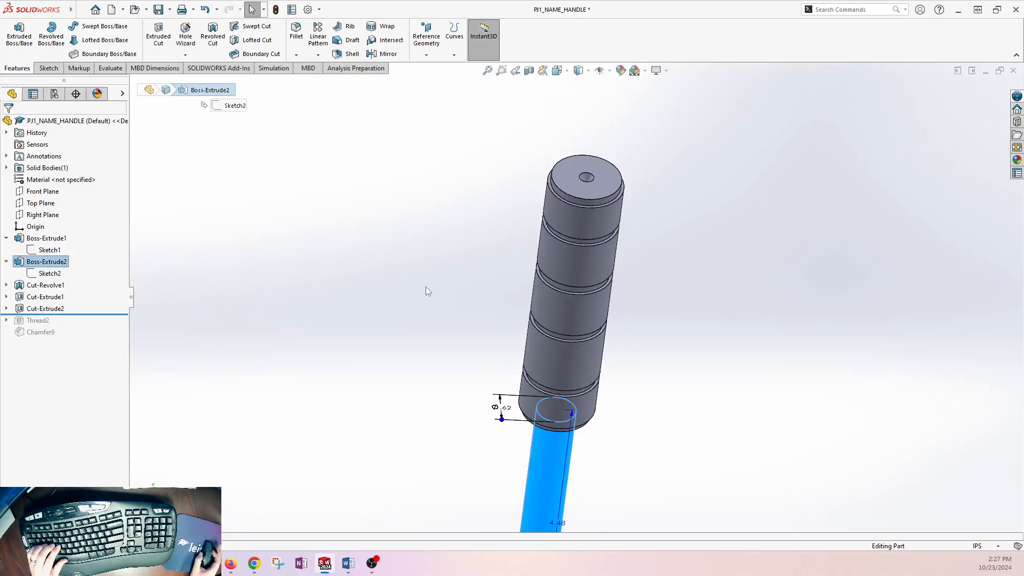
{"action": "mouse_move", "coordinate": [426, 285]}
{"action": "middle_mouse_down"}
{"action": "mouse_move", "coordinate": [545, 288]}
{"action": "mouse_move", "coordinate": [530, 253]}
{"action": "middle_mouse_up"}
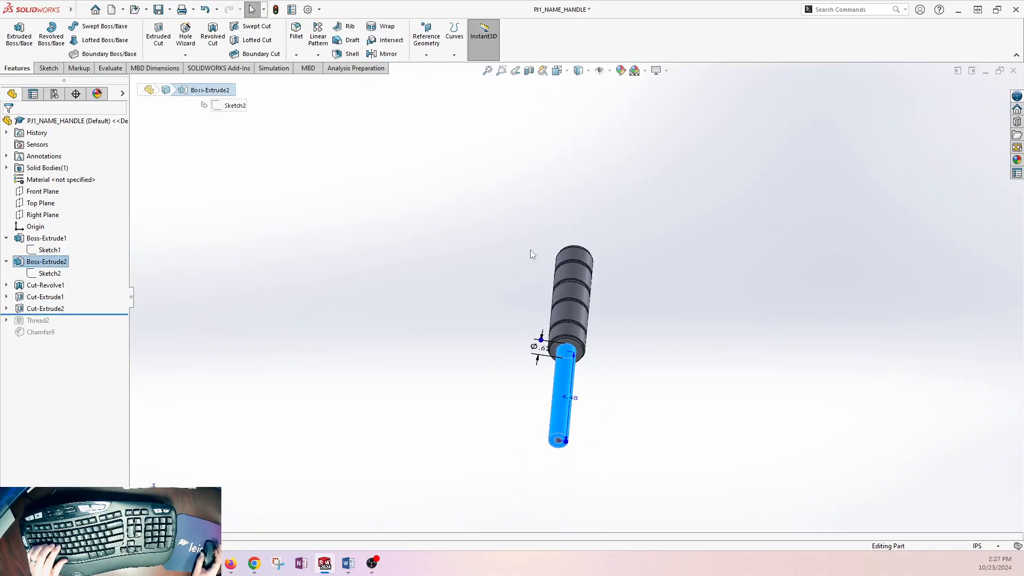
Review the base circle in Sketch1 and the shaft extrusion's dimensions, viewing the handle from several angles
{"action": "double_click", "coordinate": [51, 252]}
{"action": "scroll", "coordinate": [495, 270], "scroll_direction": "up", "scroll_amount": 3}
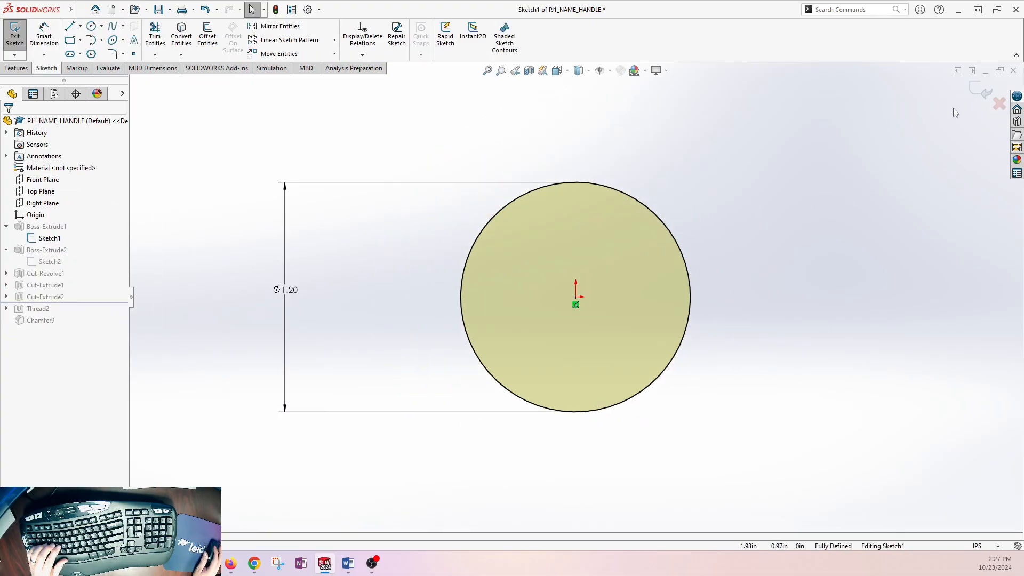
{"action": "left_click", "coordinate": [983, 92]}
{"action": "left_click", "coordinate": [46, 261]}
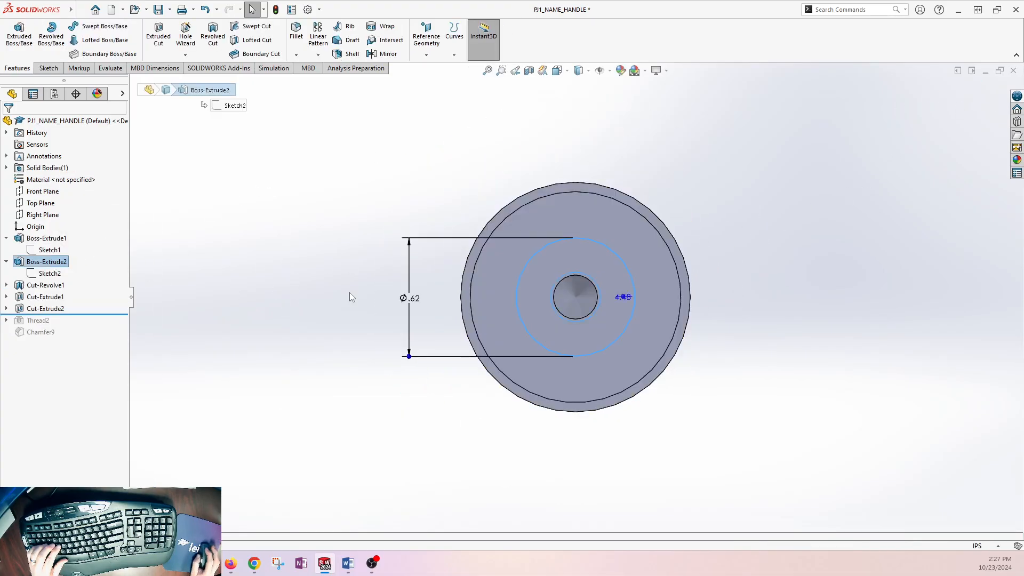
{"action": "middle_click_drag", "start_coordinate": [496, 298], "coordinate": [486, 335]}
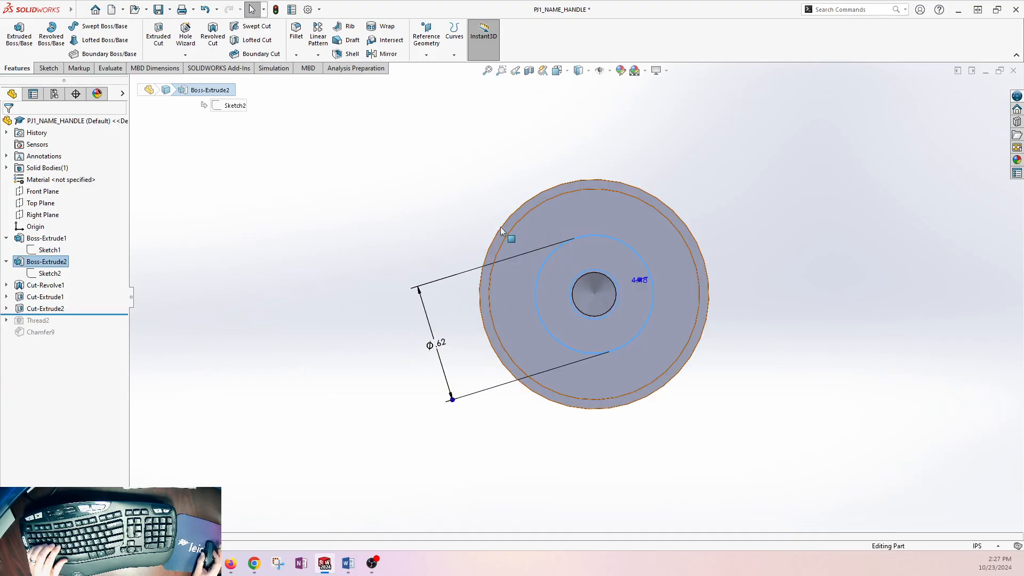
{"action": "left_click", "coordinate": [428, 170]}
{"action": "middle_click_drag", "start_coordinate": [719, 129], "coordinate": [688, 165]}
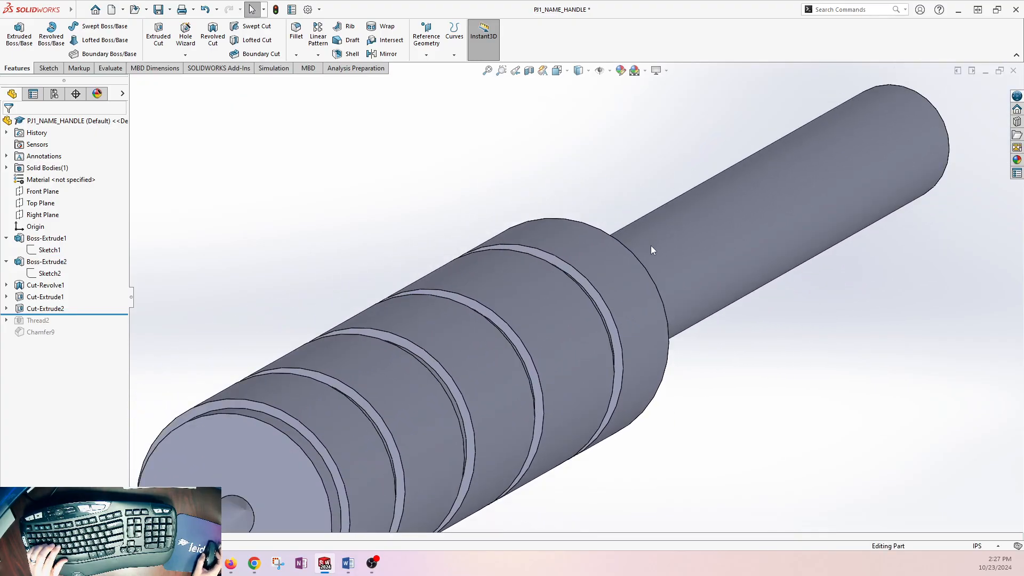
{"action": "scroll", "coordinate": [651, 242], "scroll_direction": "up", "scroll_amount": 5}
{"action": "mouse_move", "coordinate": [475, 247]}
{"action": "middle_mouse_down"}
{"action": "mouse_move", "coordinate": [473, 230]}
{"action": "mouse_move", "coordinate": [468, 238]}
{"action": "middle_mouse_up"}
Open Sketch3 of the revolved cut Cut-Revolve1 for editing and examine the spacing dimensions of its groove profiles
{"action": "left_click", "coordinate": [50, 273]}
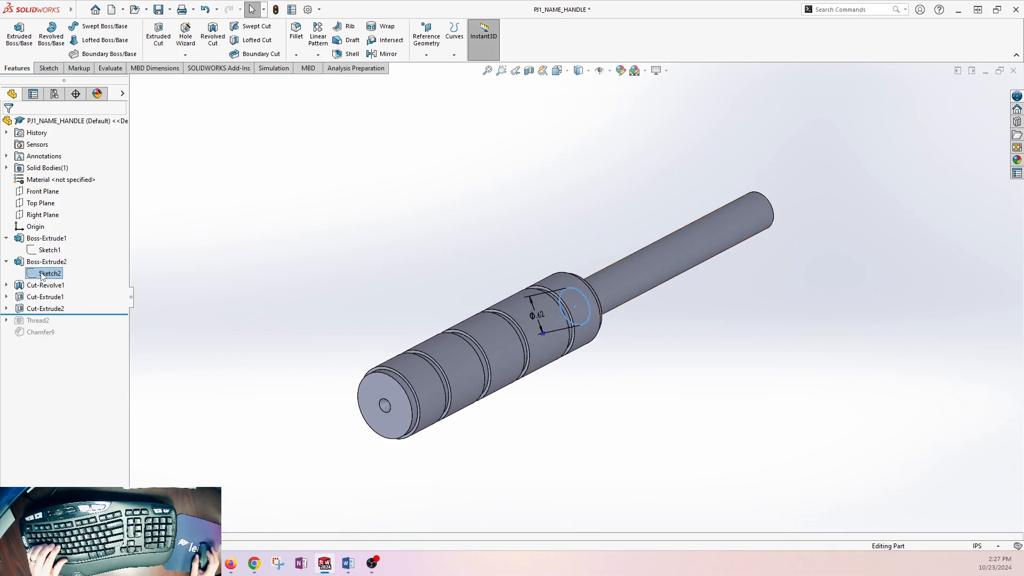
{"action": "left_click", "coordinate": [45, 286]}
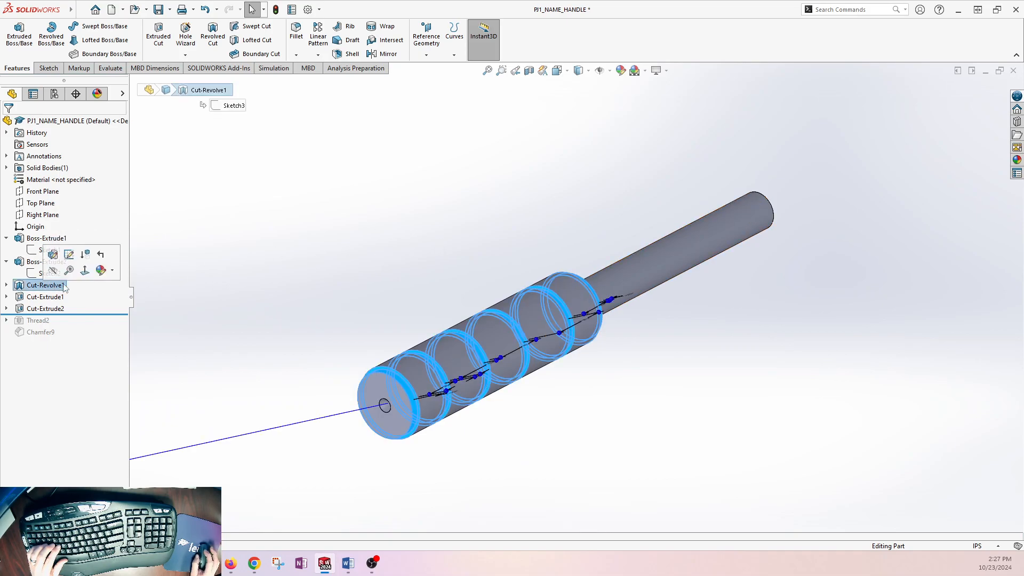
{"action": "left_click", "coordinate": [6, 285]}
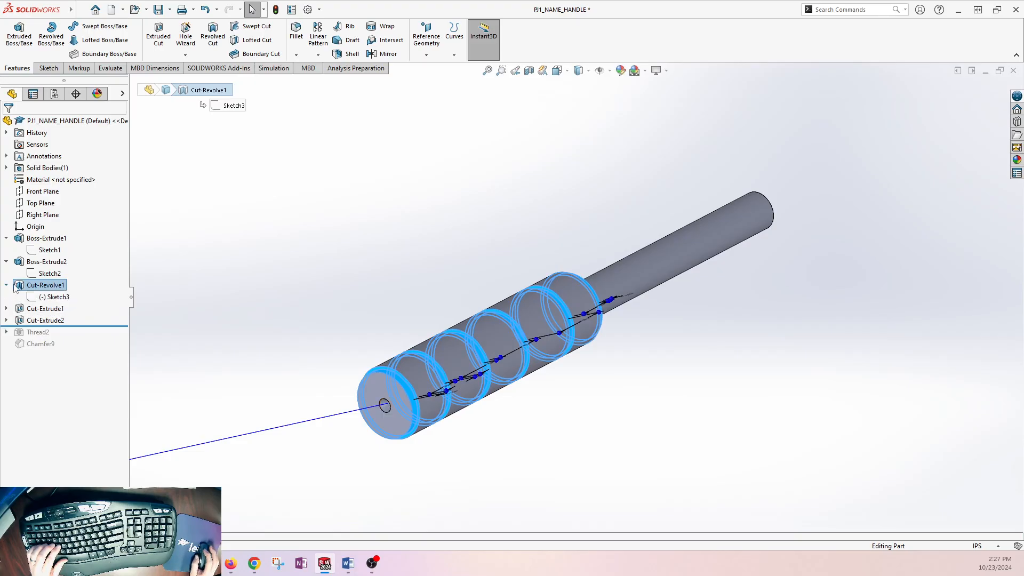
{"action": "left_click", "coordinate": [56, 296]}
{"action": "left_click", "coordinate": [68, 269]}
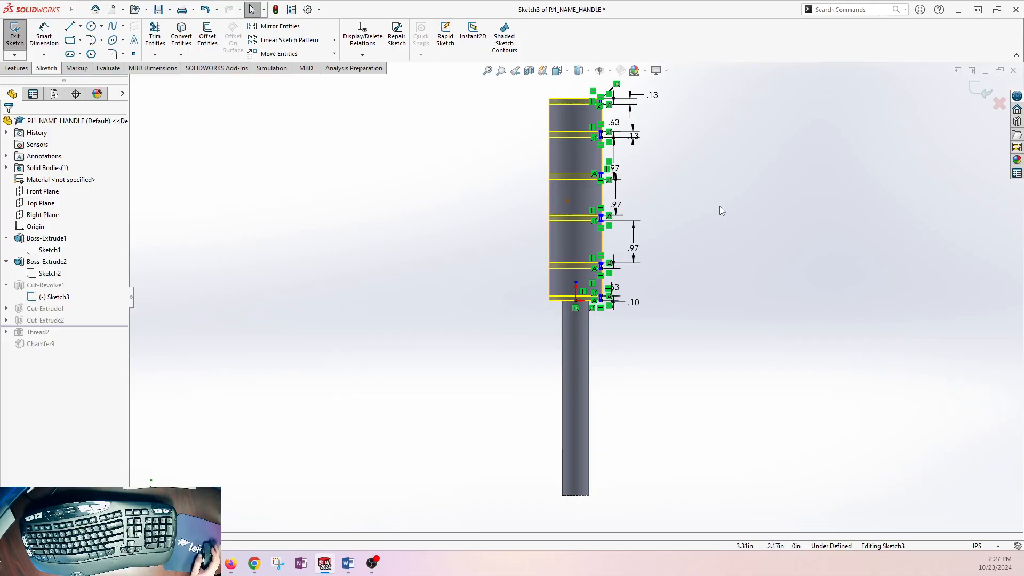
{"action": "scroll", "coordinate": [641, 251], "scroll_direction": "down", "scroll_amount": 3}
{"action": "scroll", "coordinate": [568, 225], "scroll_direction": "down", "scroll_amount": 2}
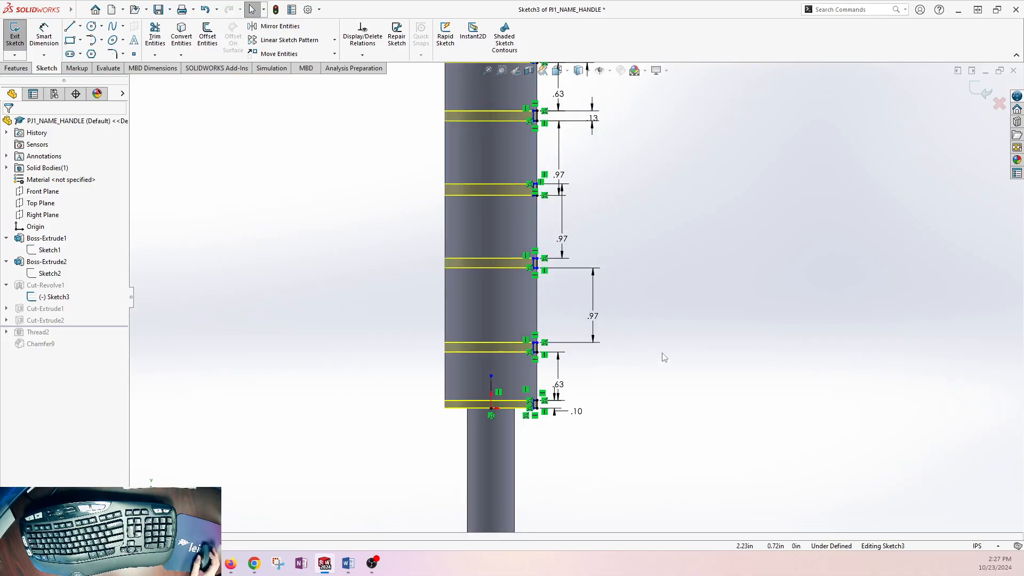
{"action": "scroll", "coordinate": [591, 225], "scroll_direction": "up", "scroll_amount": 1}
{"action": "scroll", "coordinate": [587, 213], "scroll_direction": "down", "scroll_amount": 1}
{"action": "scroll", "coordinate": [606, 213], "scroll_direction": "up", "scroll_amount": 1}
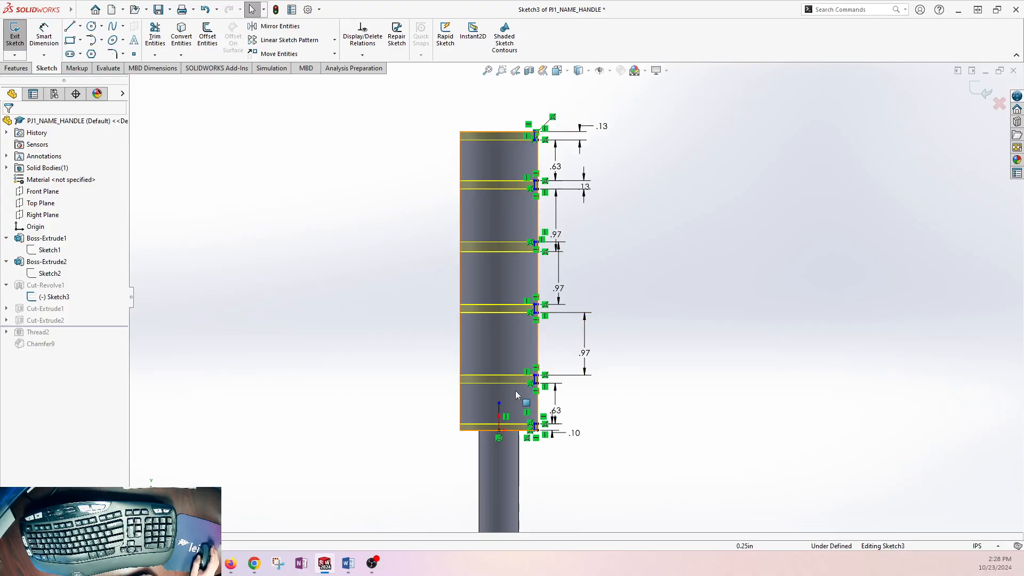
Dimension the lowest groove profile's inner edge about the centerline as a diameter of 1.102 in
{"action": "scroll", "coordinate": [525, 435], "scroll_direction": "down", "scroll_amount": 3}
{"action": "scroll", "coordinate": [536, 409], "scroll_direction": "down", "scroll_amount": 3}
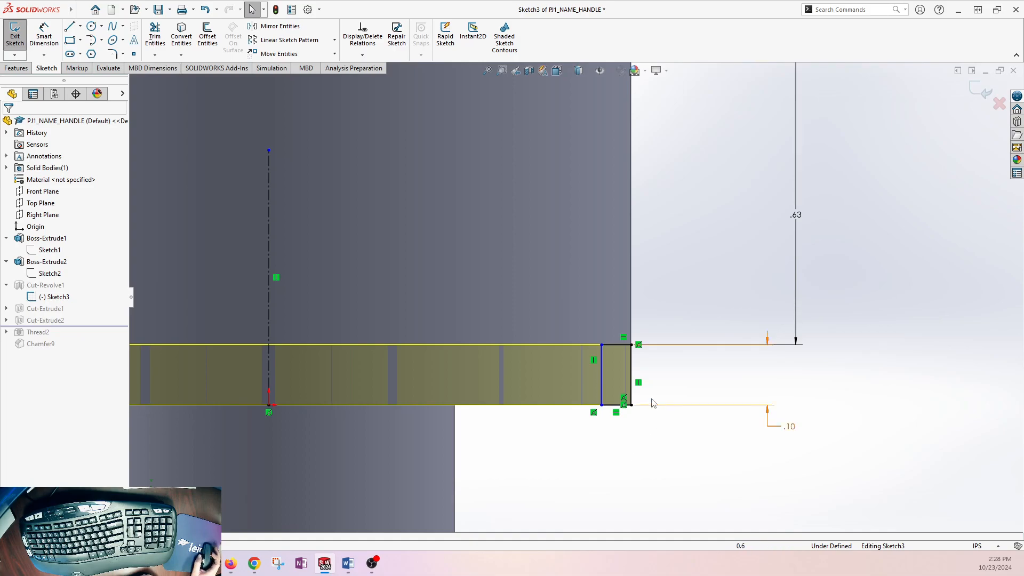
{"action": "scroll", "coordinate": [667, 420], "scroll_direction": "up", "scroll_amount": 1}
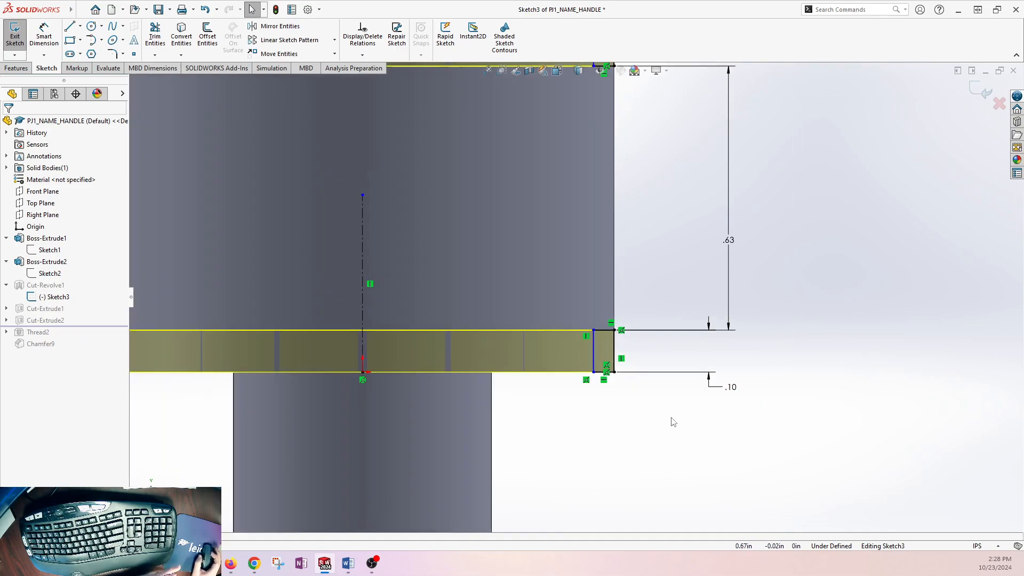
{"action": "left_click", "coordinate": [43, 38]}
{"action": "left_click", "coordinate": [364, 241]}
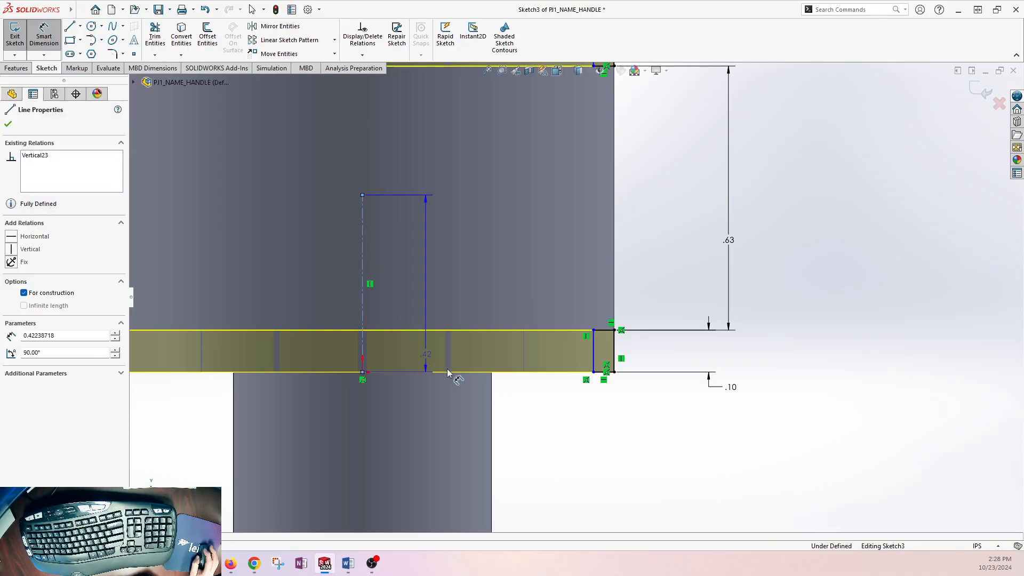
{"action": "left_click", "coordinate": [595, 347]}
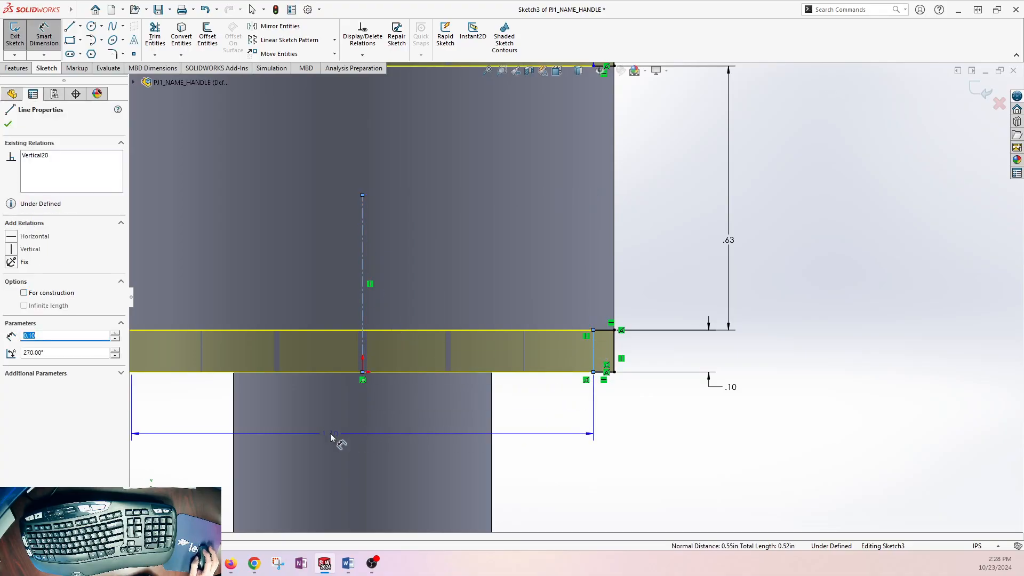
{"action": "left_click", "coordinate": [329, 440]}
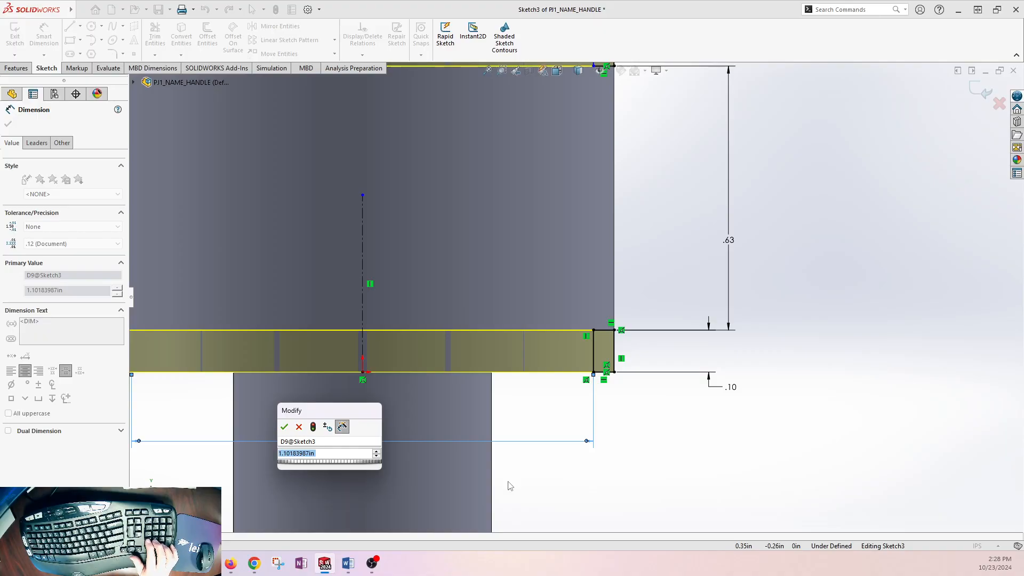
{"action": "type", "text": "1.1"}
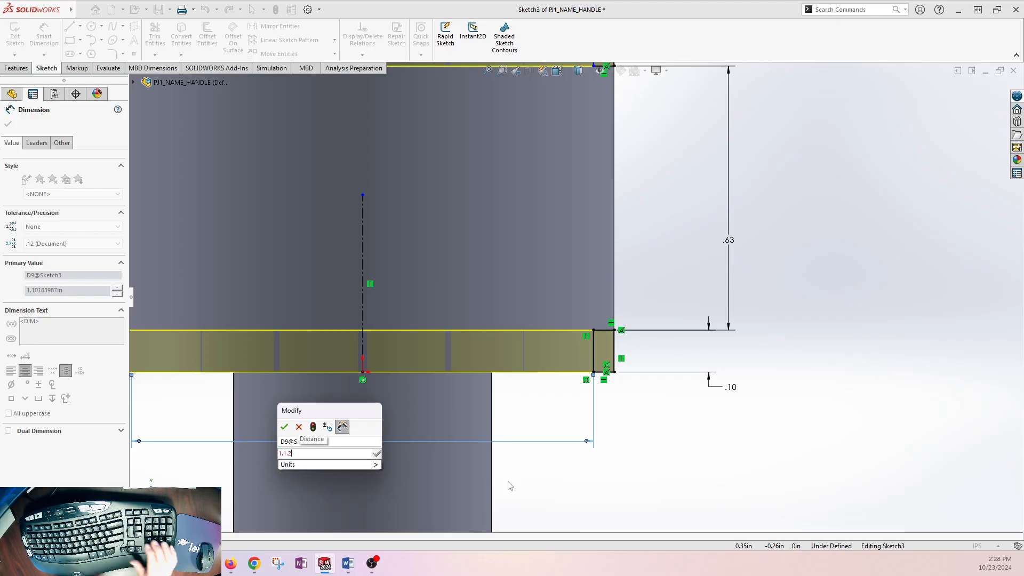
{"action": "type", "text": "02"}
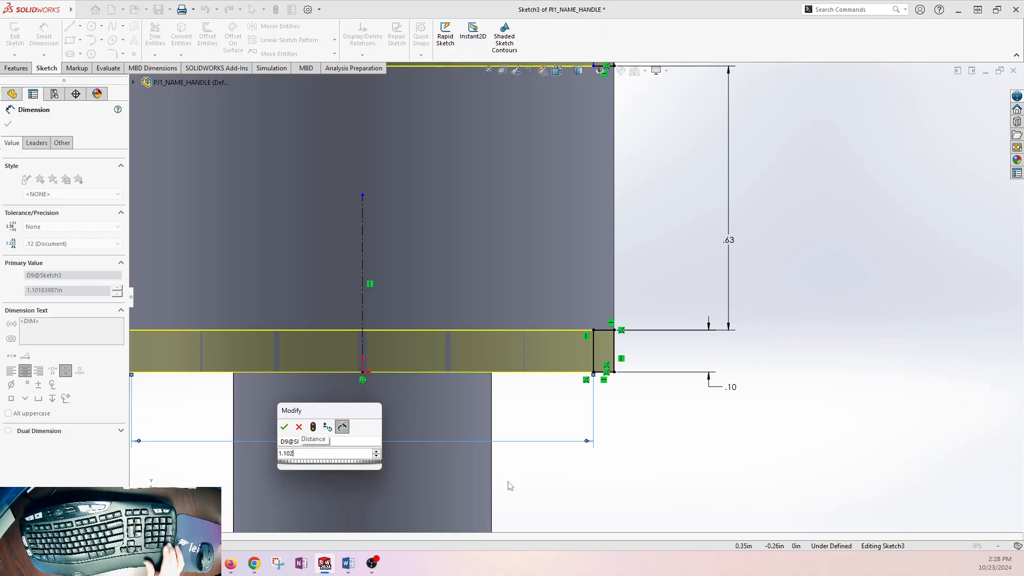
{"action": "key", "text": "Return"}
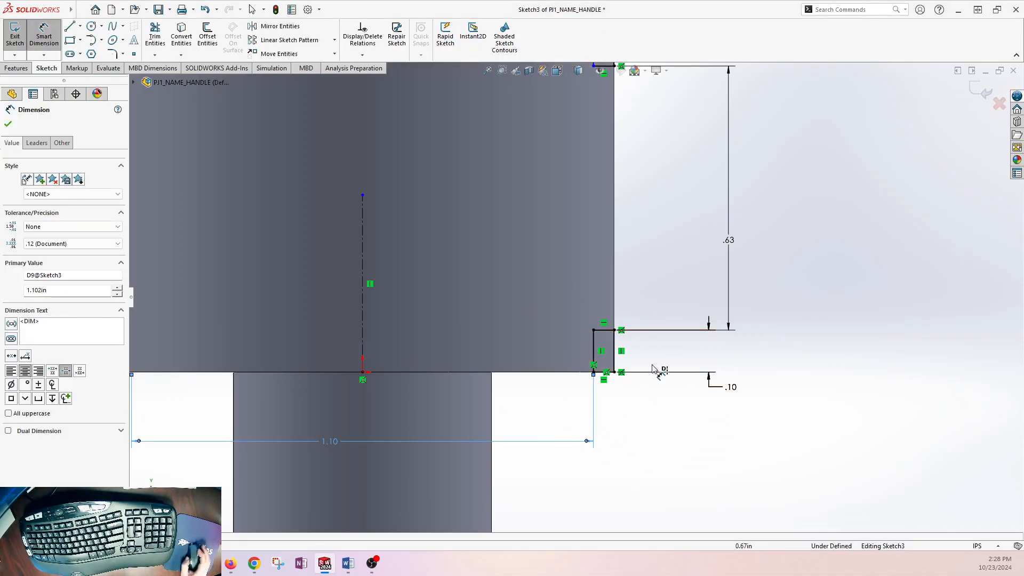
{"action": "scroll", "coordinate": [644, 319], "scroll_direction": "up", "scroll_amount": 3}
{"action": "scroll", "coordinate": [614, 210], "scroll_direction": "up", "scroll_amount": 4}
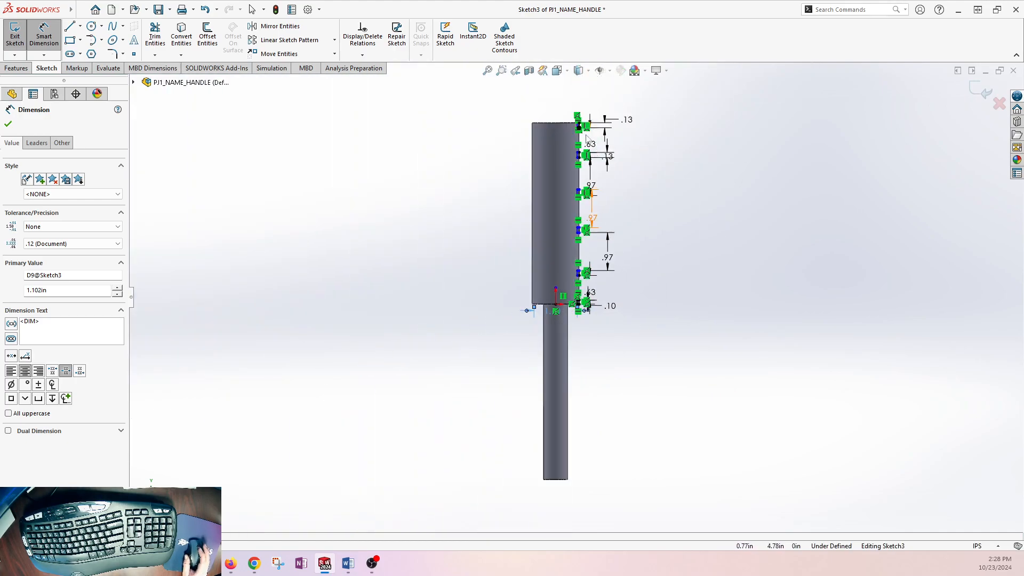
{"action": "scroll", "coordinate": [579, 173], "scroll_direction": "down", "scroll_amount": 2}
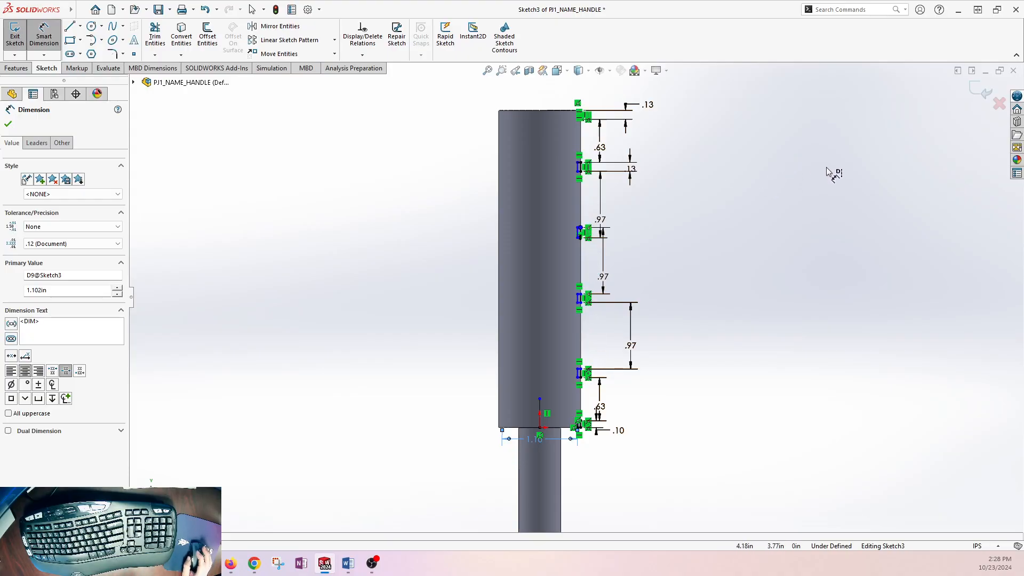
Close the groove sketch and examine the hole circle in Sketch6 of Cut-Extrude1 at the grip's end
{"action": "left_click", "coordinate": [978, 87]}
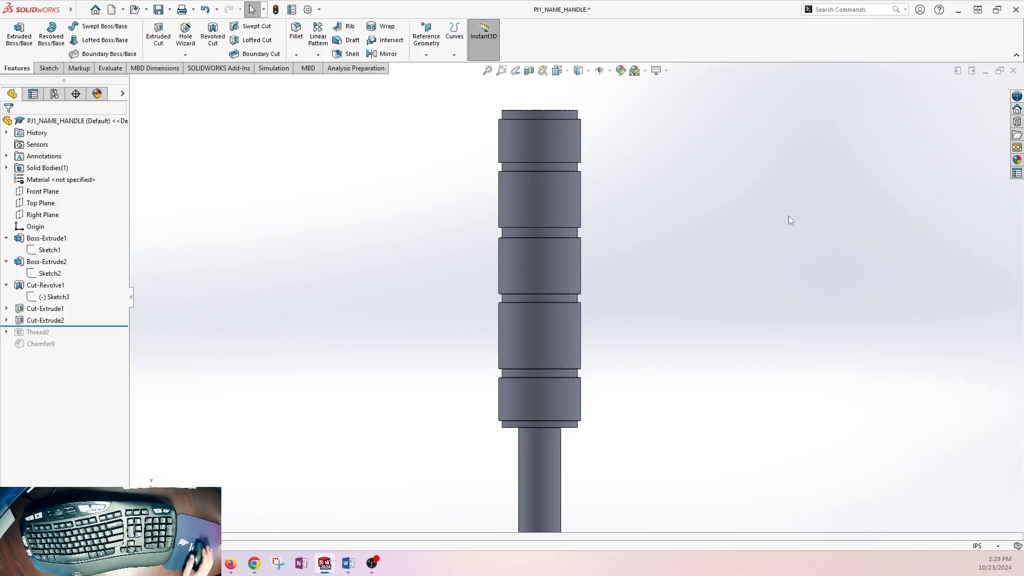
{"action": "left_click", "coordinate": [57, 312]}
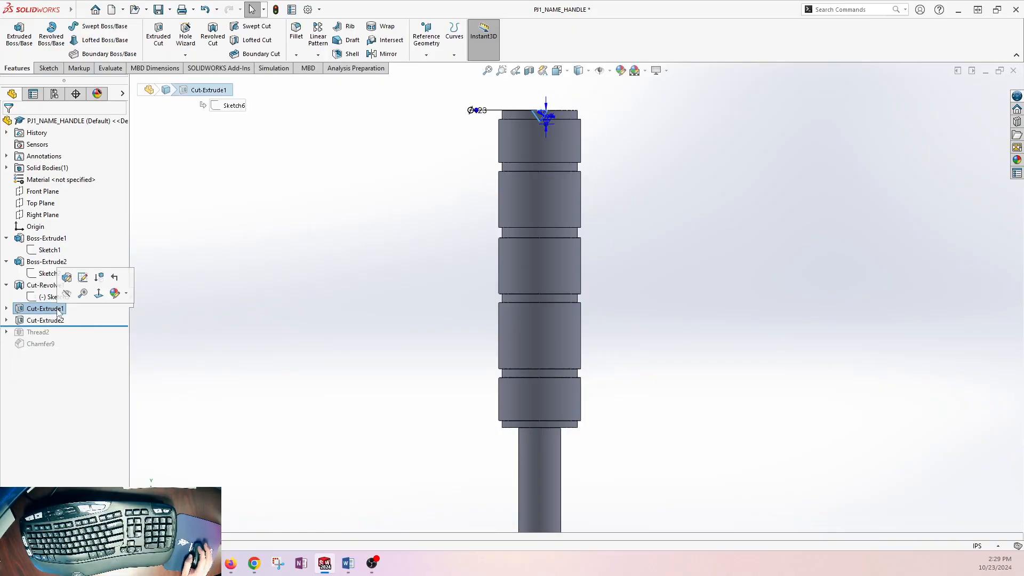
{"action": "middle_click_drag", "start_coordinate": [418, 216], "coordinate": [415, 258]}
{"action": "scroll", "coordinate": [415, 258], "scroll_direction": "up", "scroll_amount": 1}
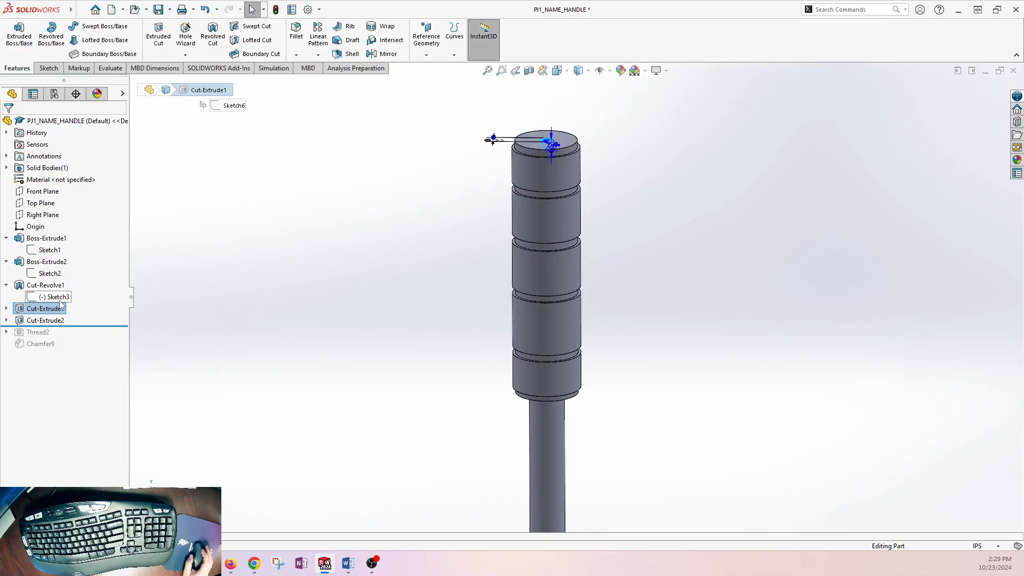
{"action": "left_click", "coordinate": [6, 309]}
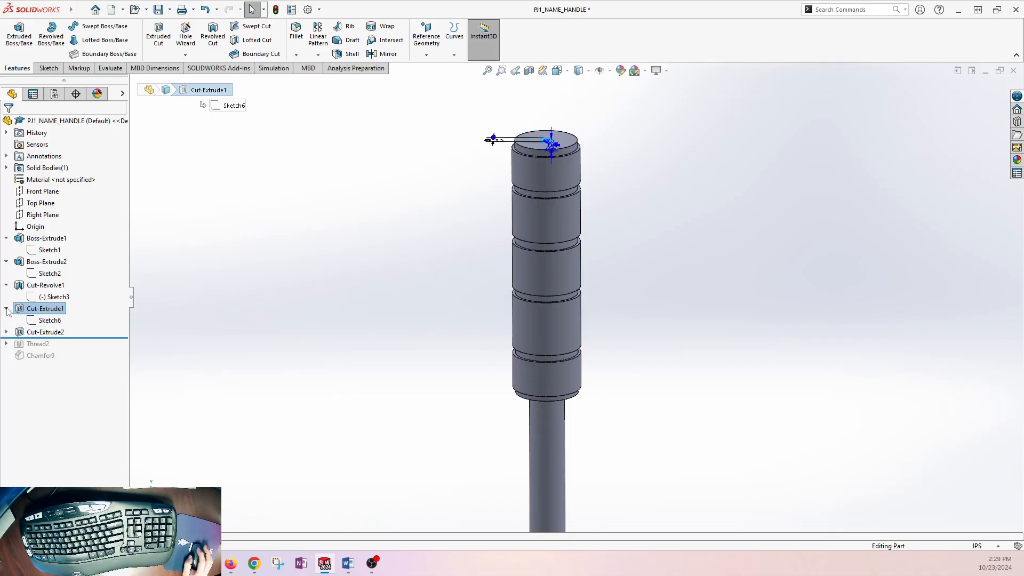
{"action": "left_click", "coordinate": [53, 320]}
{"action": "left_click", "coordinate": [78, 291]}
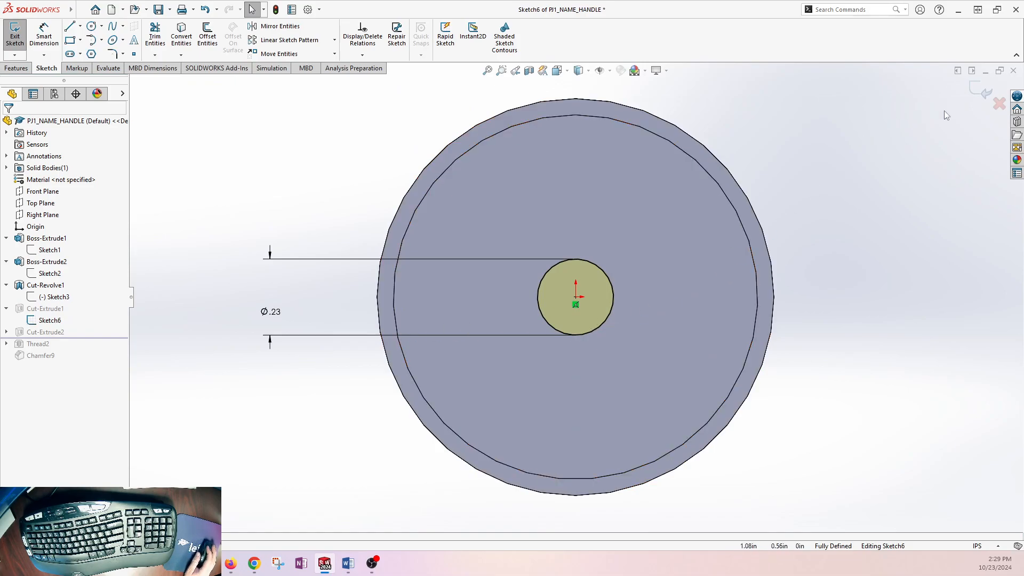
{"action": "left_click", "coordinate": [986, 93]}
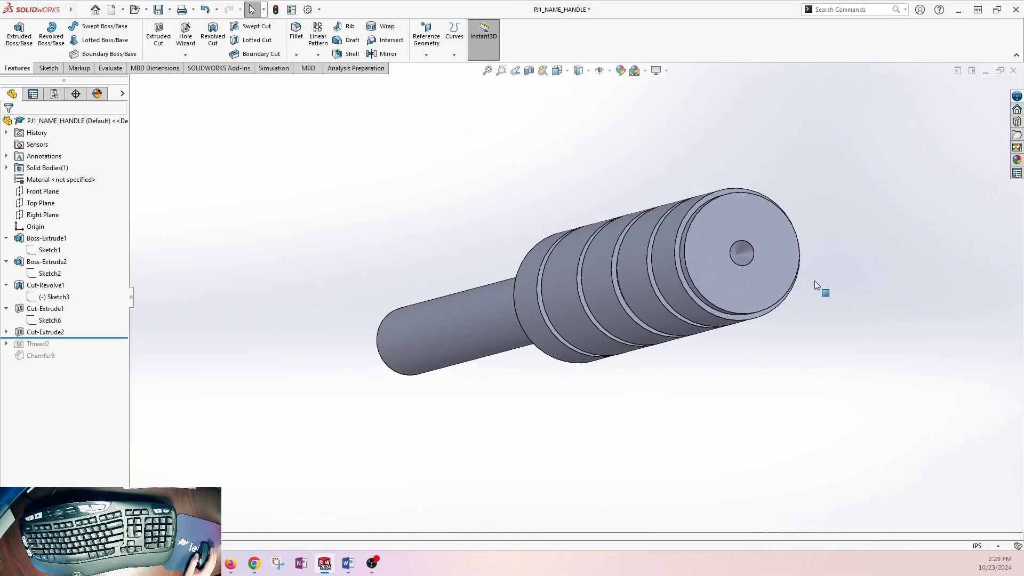
Roll the feature history forward past Chamfer9 and inspect the two hole cuts, Cut-Extrude1 and Cut-Extrude2
{"action": "left_click", "coordinate": [52, 332]}
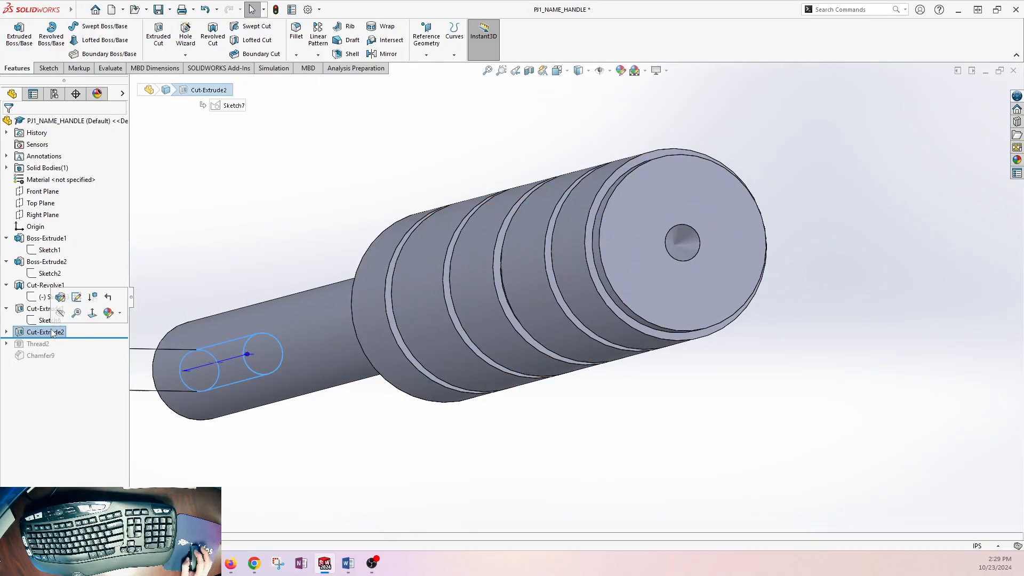
{"action": "left_click", "coordinate": [36, 311]}
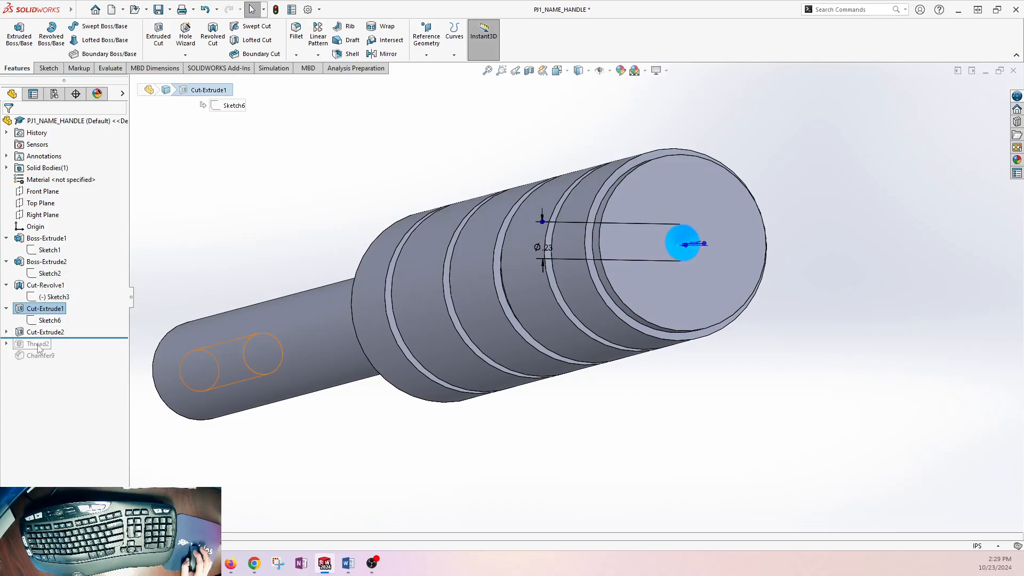
{"action": "left_click_drag", "start_coordinate": [101, 338], "coordinate": [96, 361]}
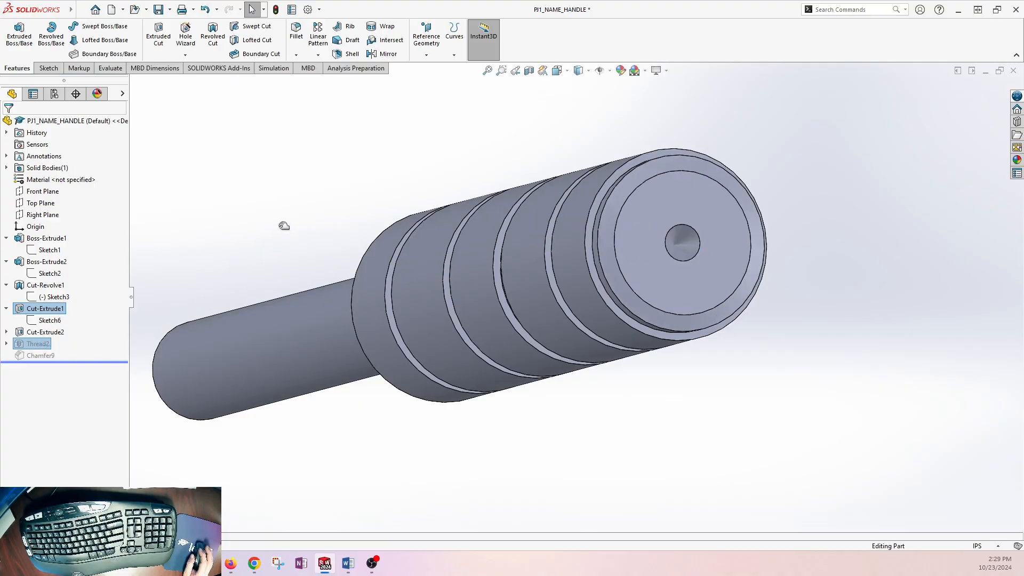
{"action": "left_click", "coordinate": [33, 335]}
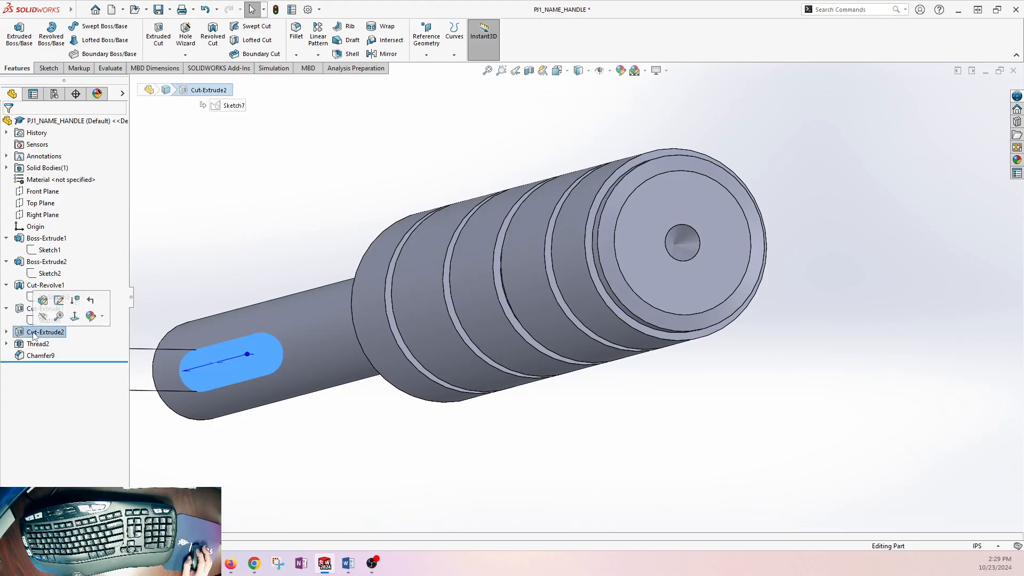
{"action": "middle_click_drag", "start_coordinate": [256, 285], "coordinate": [455, 252]}
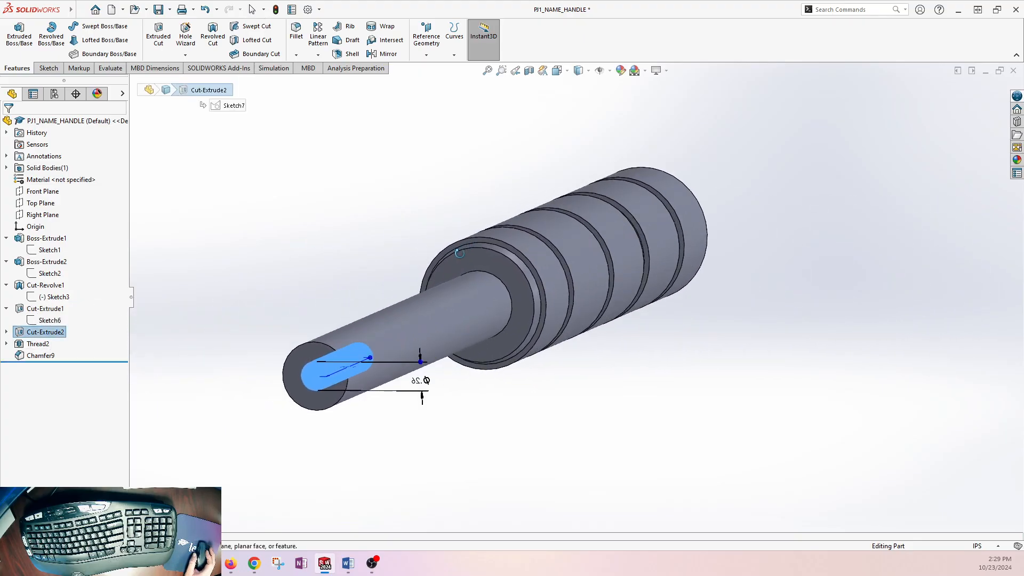
{"action": "left_click", "coordinate": [215, 291]}
Delete the shaft-end hole's features, Thread2 and Cut-Extrude2, together with the leftover Sketch7
{"action": "left_click", "coordinate": [35, 345]}
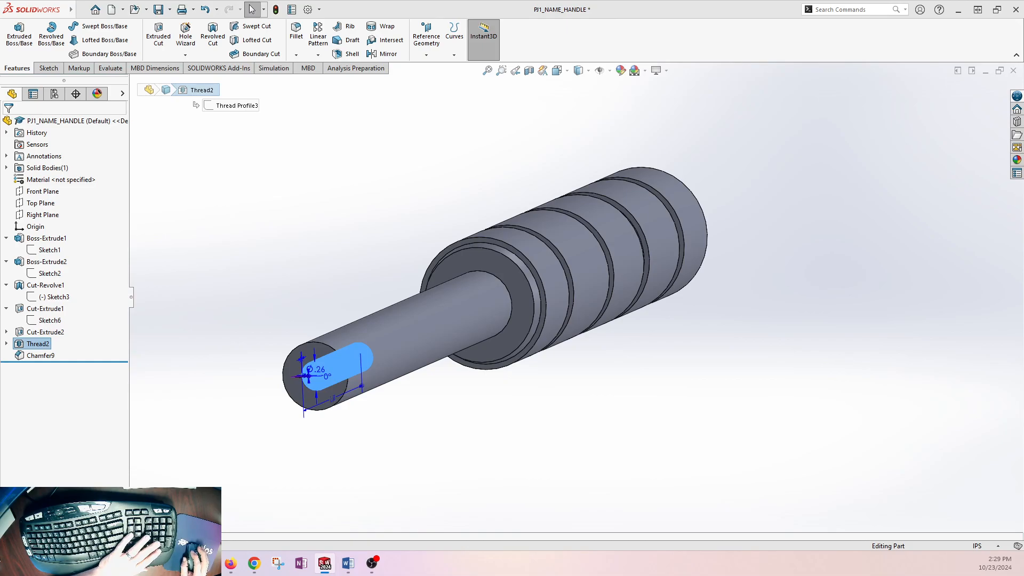
{"action": "key", "text": "Delete"}
{"action": "left_click", "coordinate": [203, 185]}
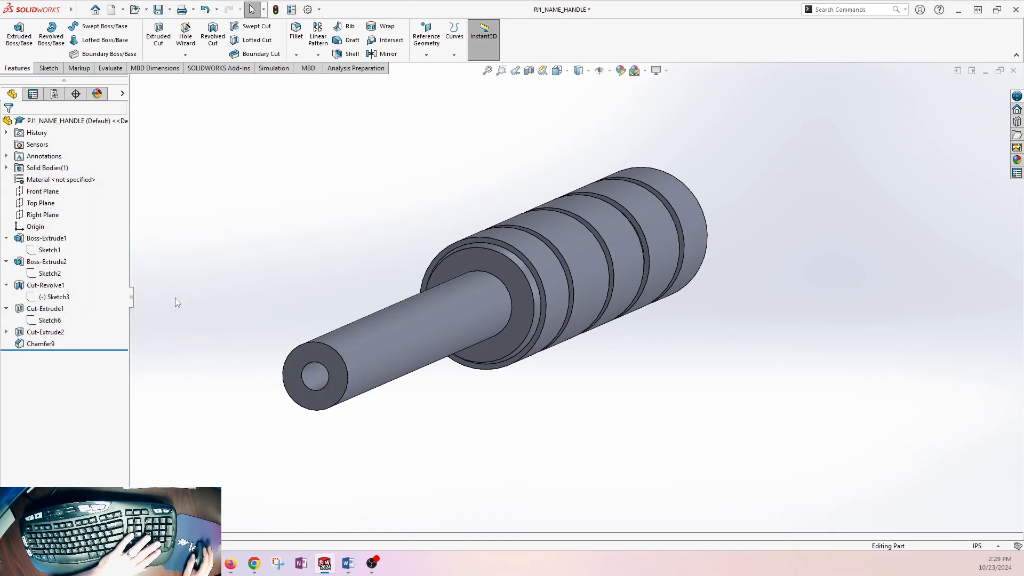
{"action": "left_click", "coordinate": [45, 333]}
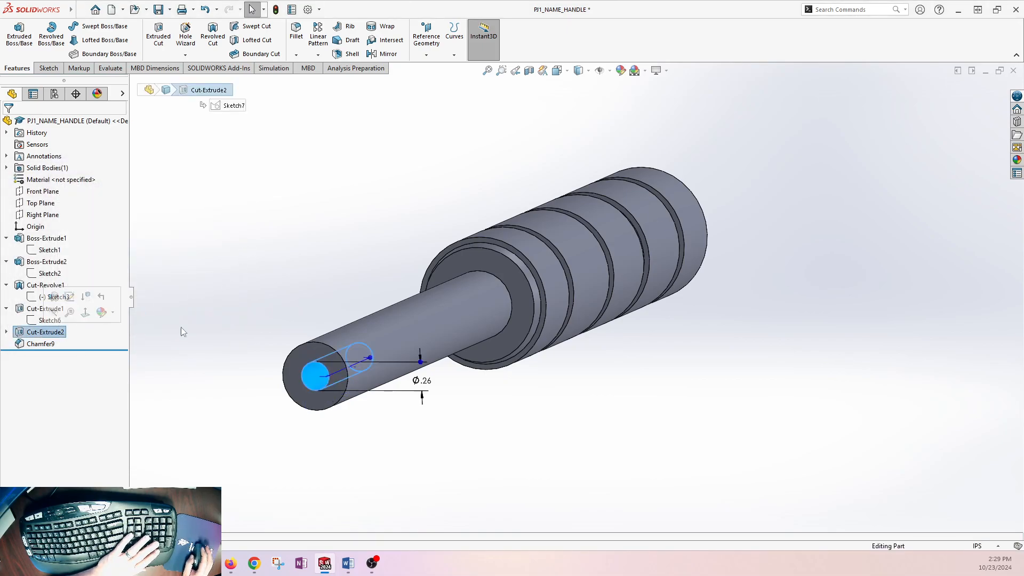
{"action": "key", "text": "Delete"}
{"action": "left_click", "coordinate": [205, 185]}
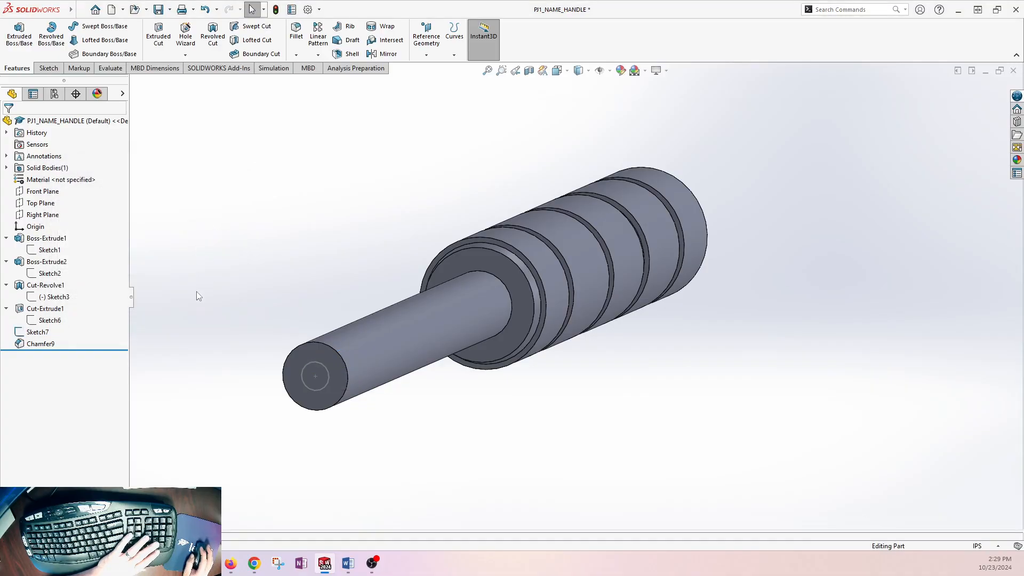
{"action": "left_click", "coordinate": [37, 331]}
{"action": "key", "text": "Delete"}
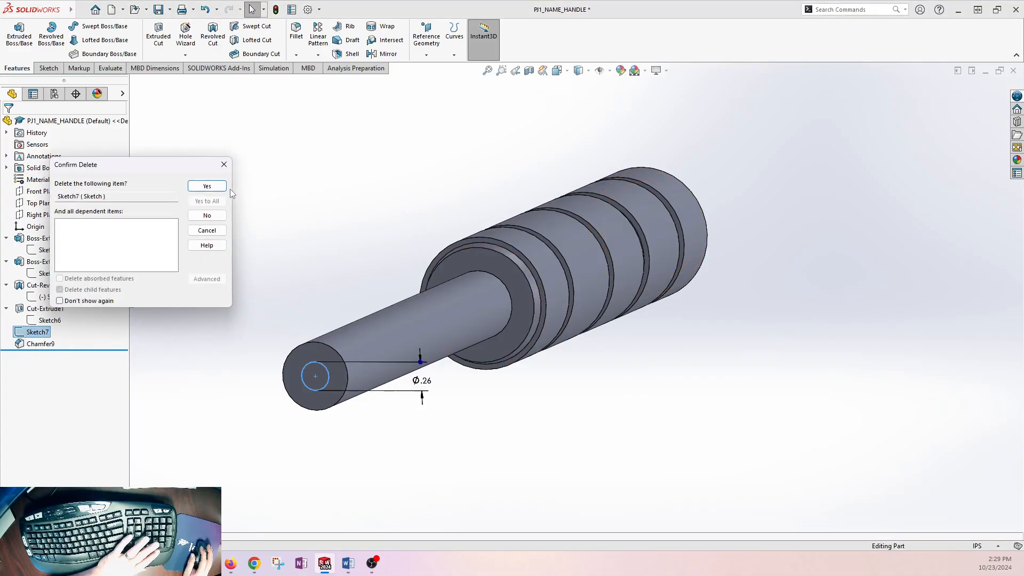
{"action": "left_click", "coordinate": [201, 193]}
Inspect the grip edges covered by Chamfer9 and its dimensions
{"action": "left_click", "coordinate": [44, 332]}
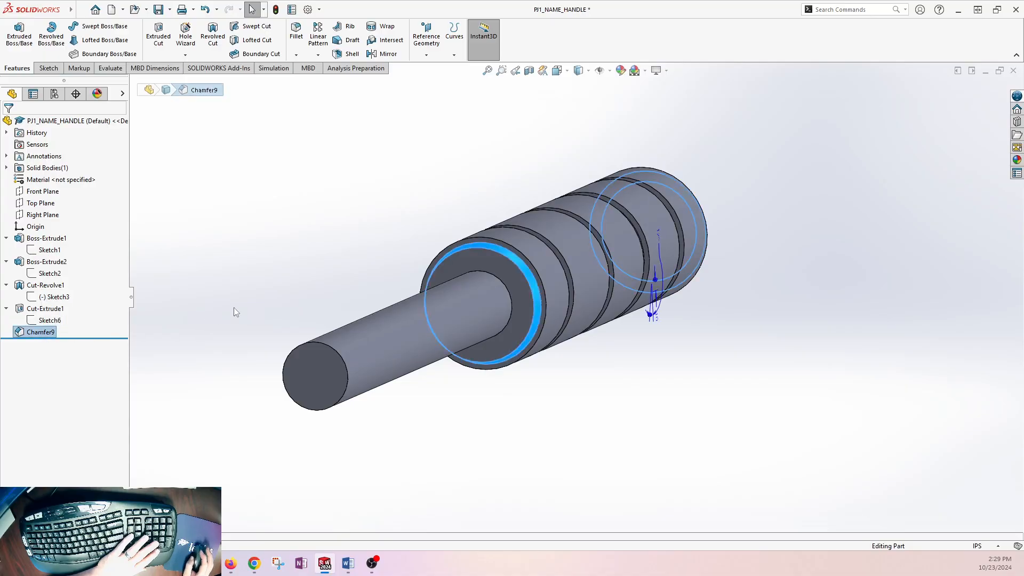
{"action": "middle_click_drag", "start_coordinate": [409, 234], "coordinate": [368, 246]}
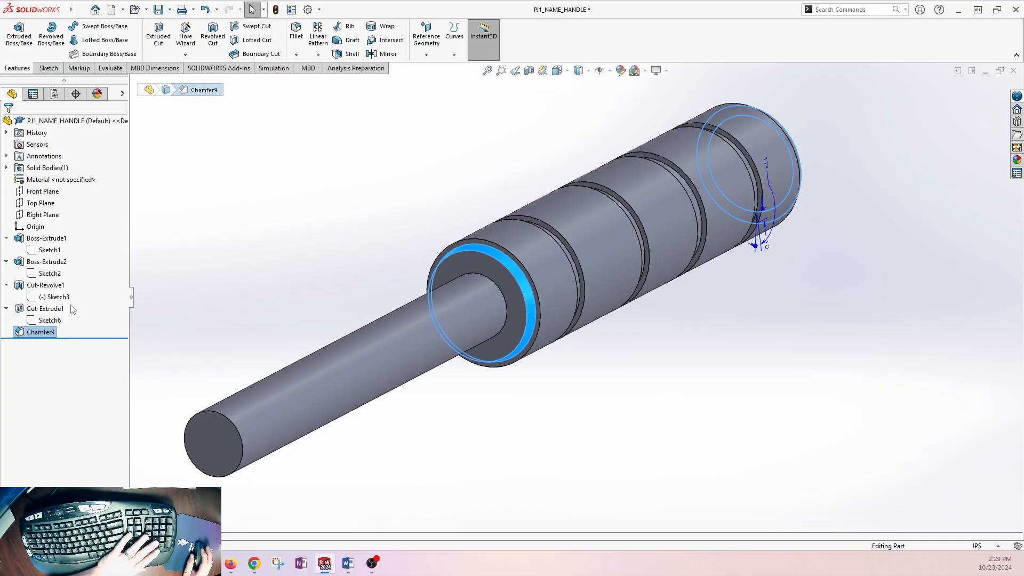
{"action": "left_click", "coordinate": [252, 256]}
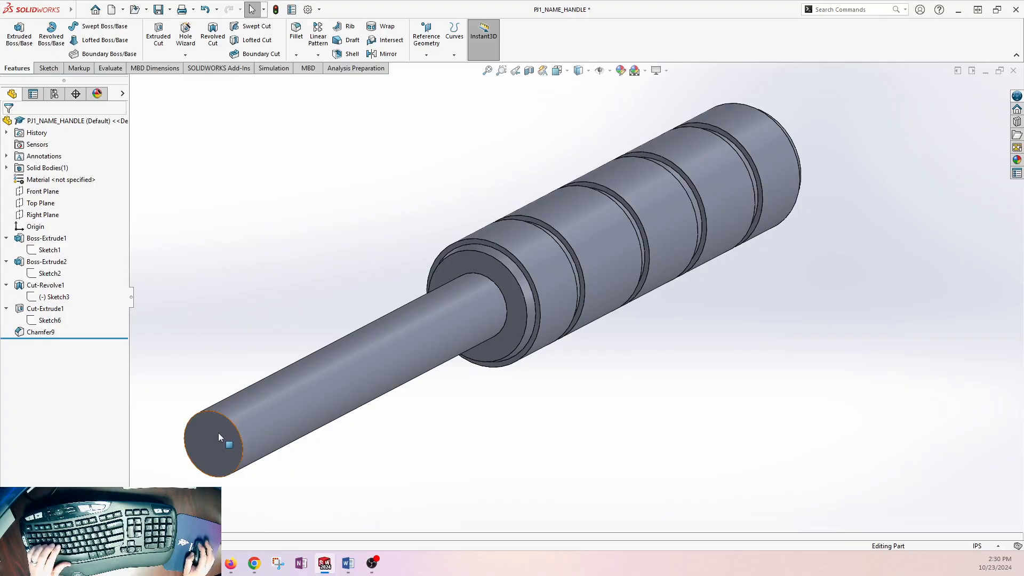
Start a Hole Wizard bottoming tapped hole on the shaft's free end face, ANSI Inch standard, size 1/4-20
{"action": "left_click", "coordinate": [209, 450]}
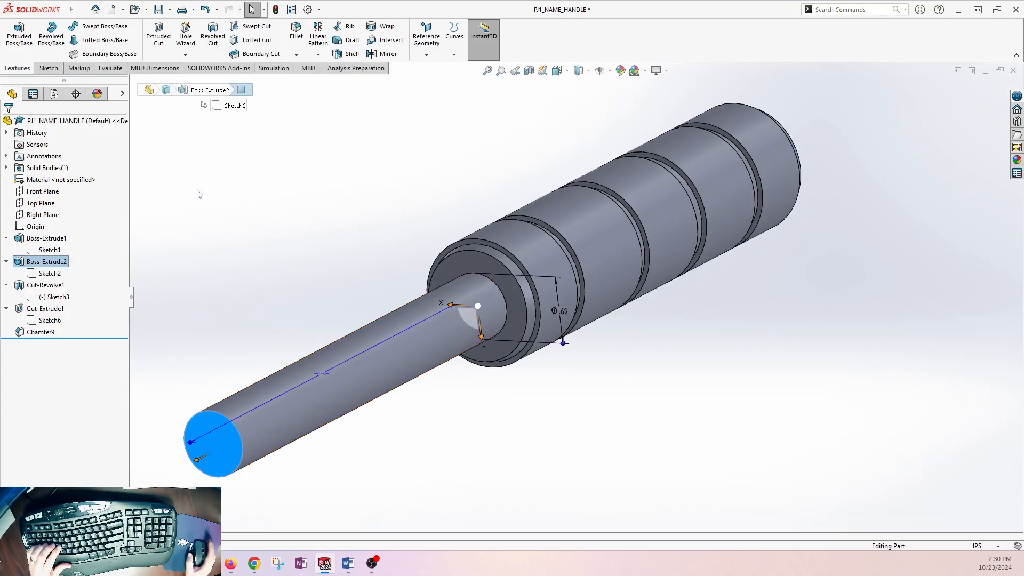
{"action": "left_click", "coordinate": [186, 34]}
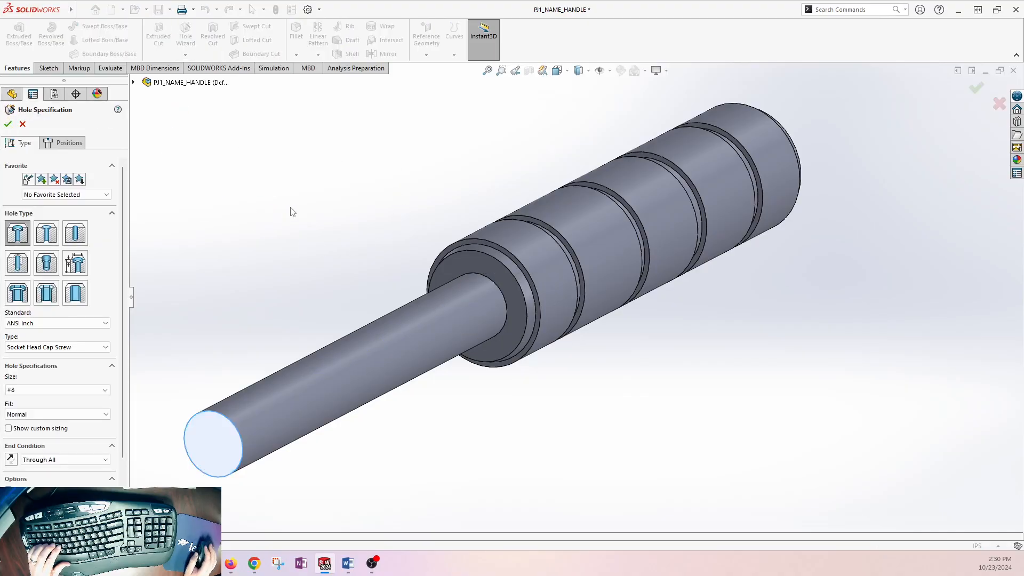
{"action": "left_click", "coordinate": [23, 264]}
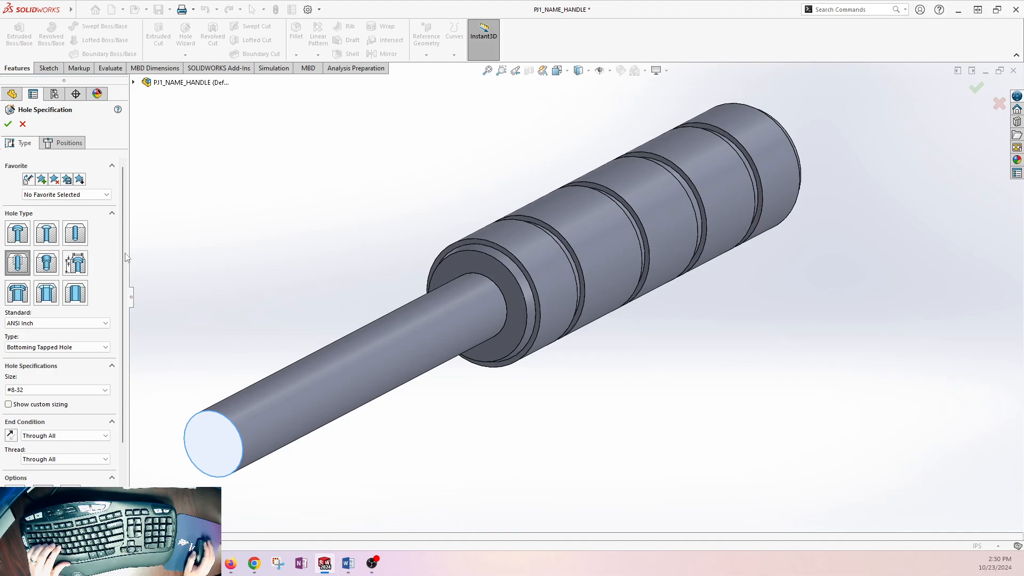
{"action": "left_click", "coordinate": [47, 390]}
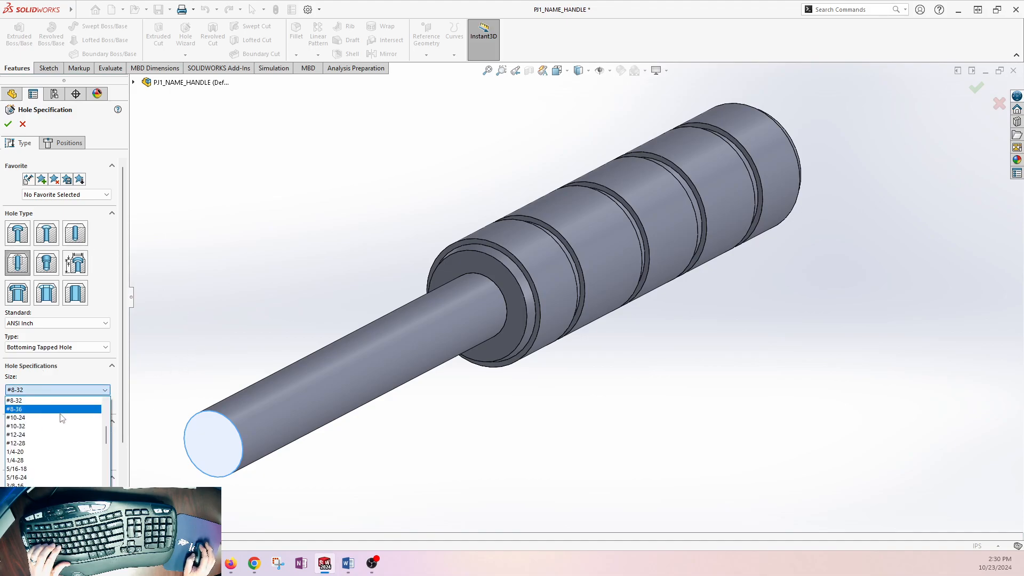
{"action": "left_click", "coordinate": [33, 452]}
{"action": "left_click", "coordinate": [65, 393]}
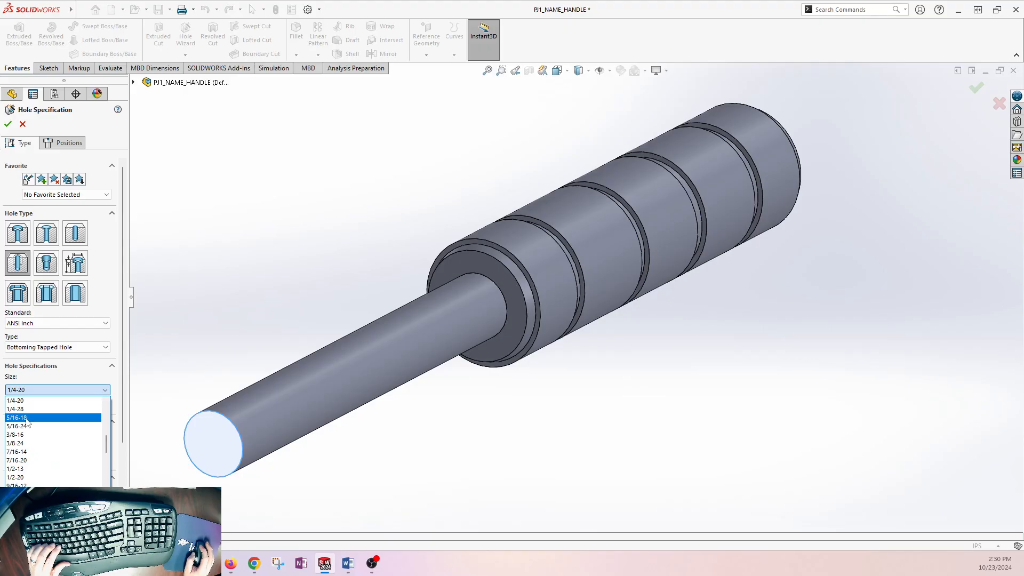
{"action": "left_click", "coordinate": [39, 405]}
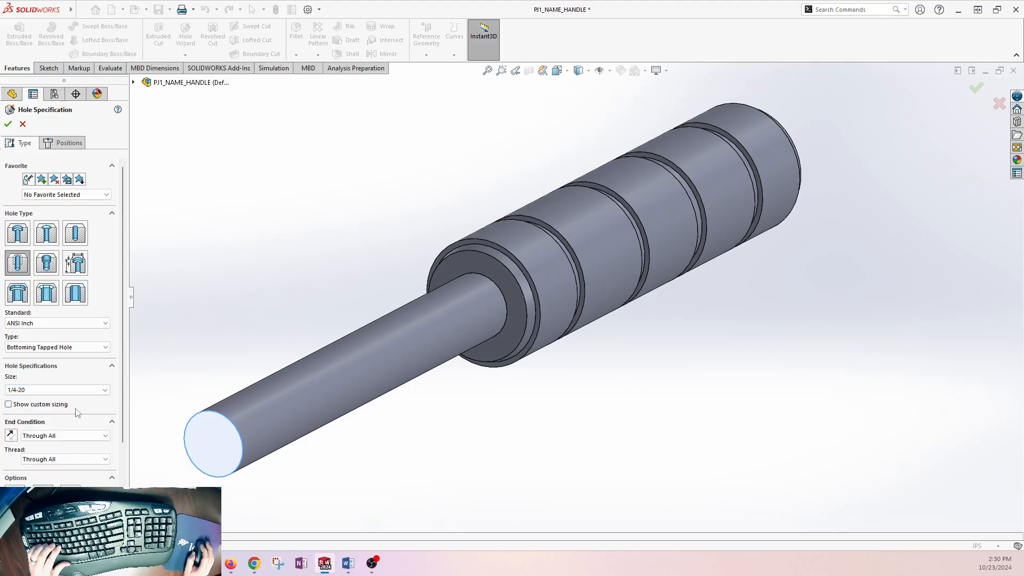
Set the tapped hole's end condition to Blind and check its depth and thread settings
{"action": "scroll", "coordinate": [119, 347], "scroll_direction": "down", "scroll_amount": 3}
{"action": "scroll", "coordinate": [119, 345], "scroll_direction": "up", "scroll_amount": 1}
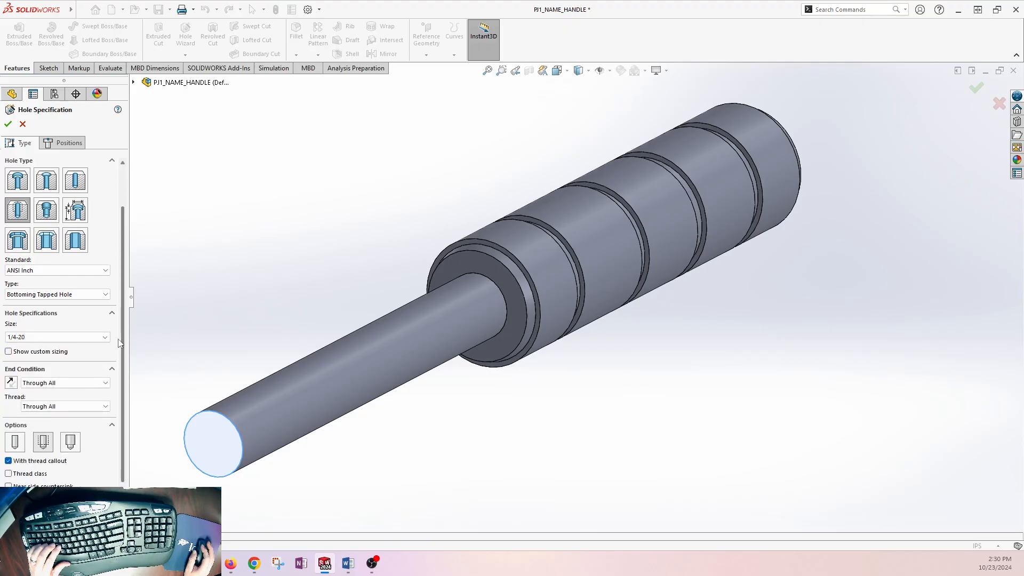
{"action": "left_click", "coordinate": [64, 383]}
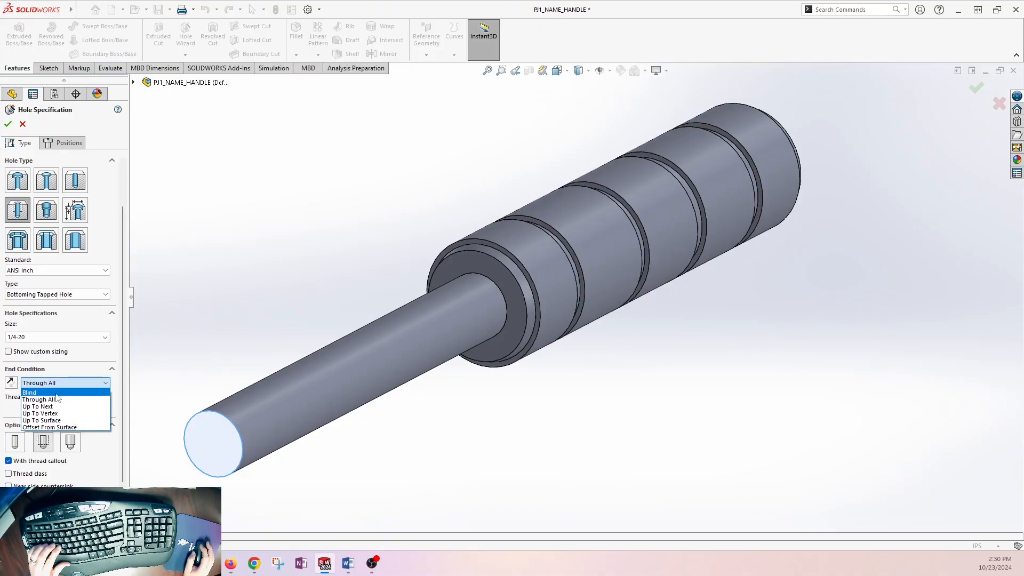
{"action": "left_click", "coordinate": [60, 393]}
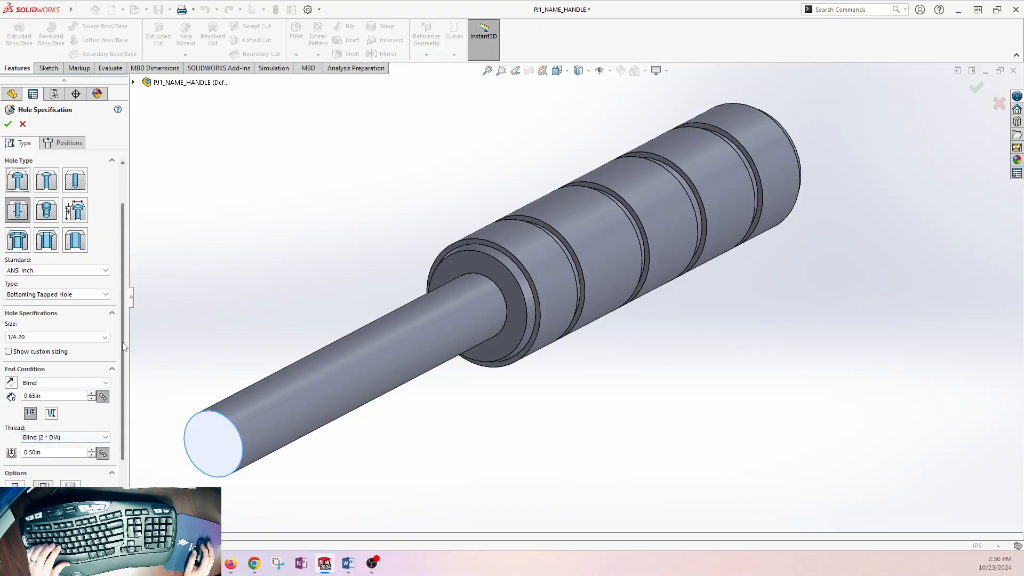
{"action": "scroll", "coordinate": [122, 418], "scroll_direction": "down", "scroll_amount": 5}
{"action": "scroll", "coordinate": [122, 421], "scroll_direction": "up", "scroll_amount": 6}
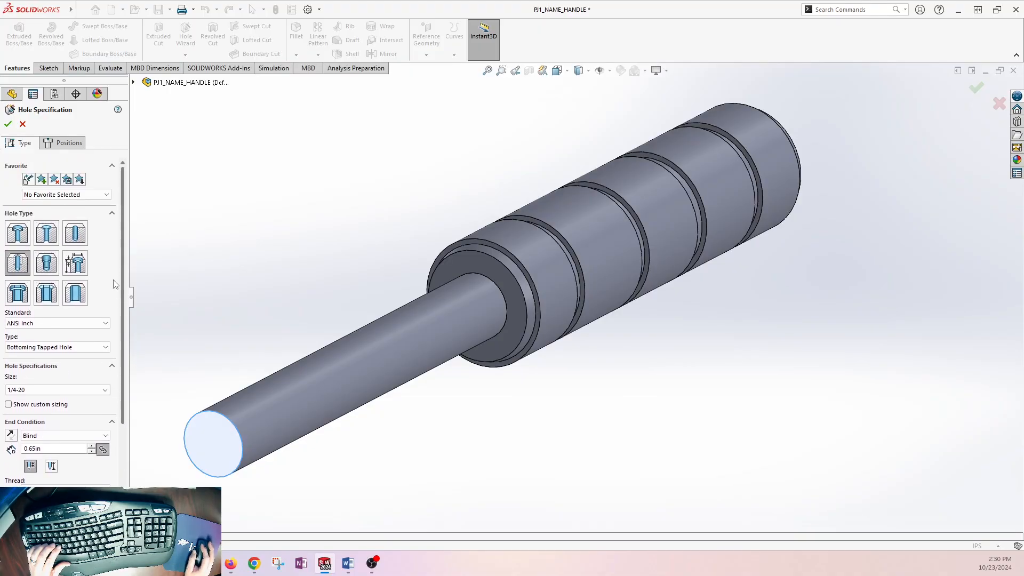
Place the 1/4-20 tapped hole at the origin on the shaft's end face and finish the hole feature
{"action": "left_click", "coordinate": [63, 142]}
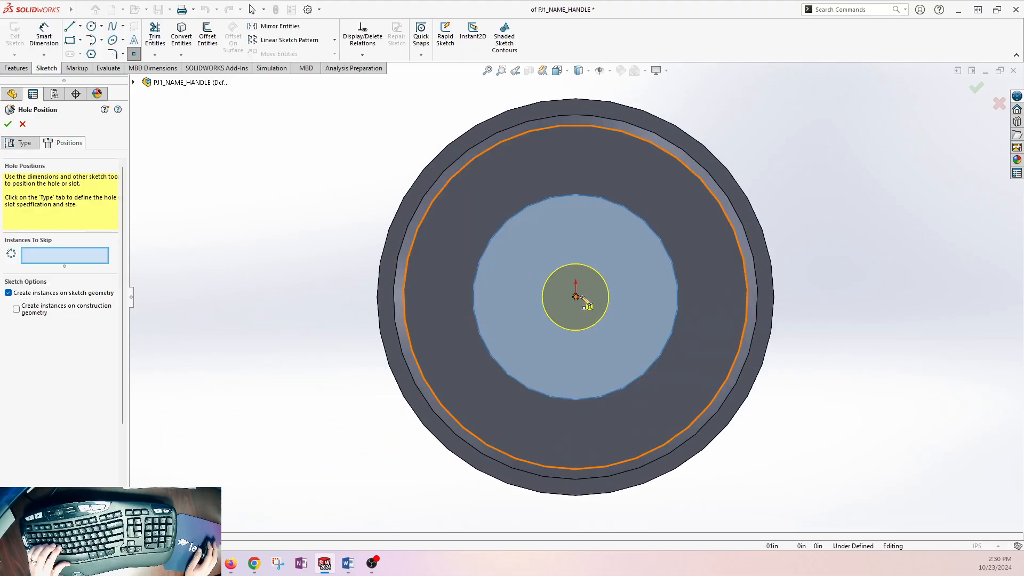
{"action": "left_click", "coordinate": [576, 297]}
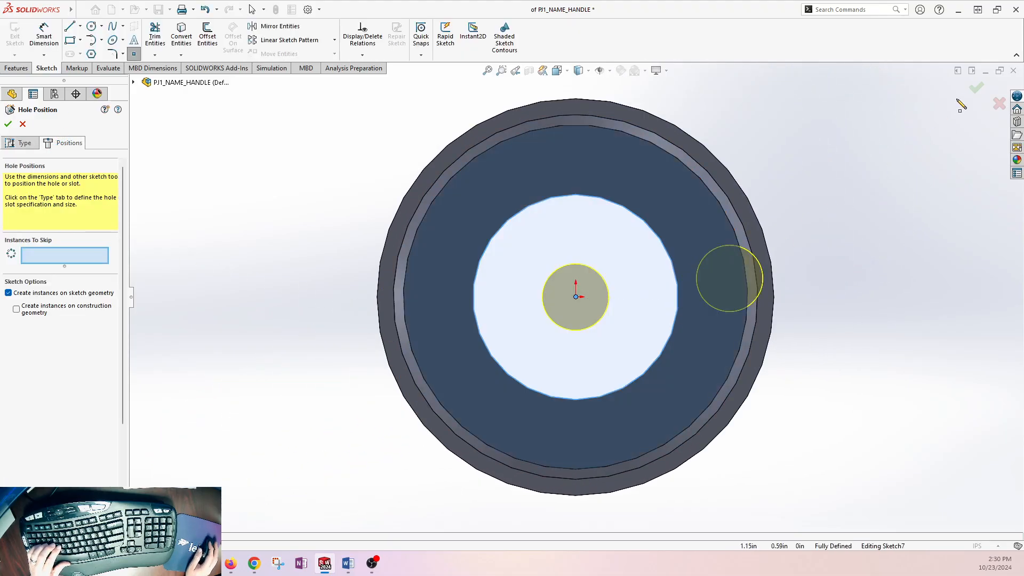
{"action": "left_click", "coordinate": [976, 87]}
{"action": "middle_click_drag", "start_coordinate": [738, 176], "coordinate": [637, 216]}
{"action": "scroll", "coordinate": [624, 219], "scroll_direction": "up", "scroll_amount": 4}
{"action": "left_click", "coordinate": [449, 221]}
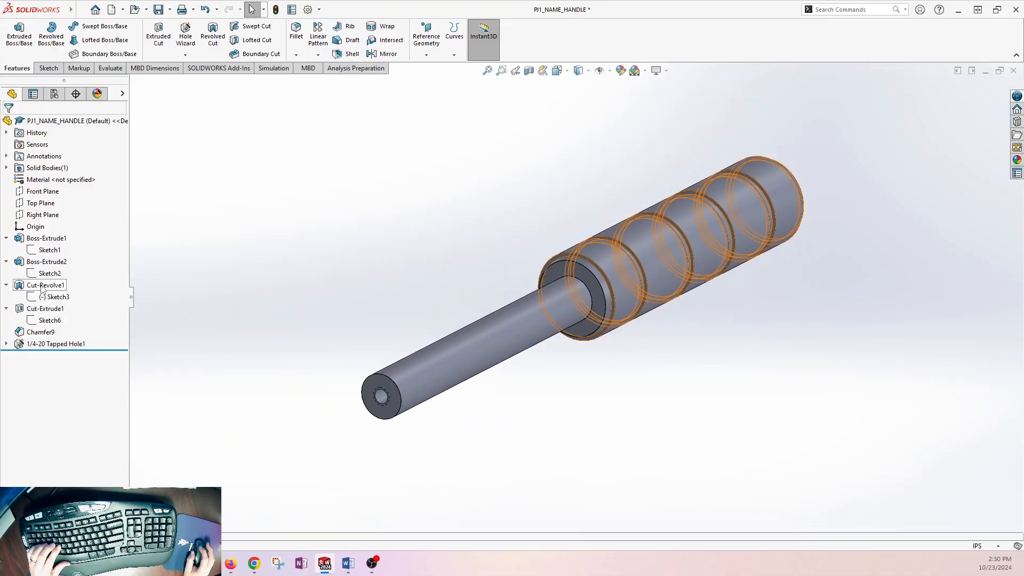
Examine the Cut-Extrude1 hole in the grip's end face and its diameter dimension up close
{"action": "left_click", "coordinate": [43, 310]}
{"action": "mouse_move", "coordinate": [411, 207]}
{"action": "middle_mouse_down"}
{"action": "mouse_move", "coordinate": [368, 219]}
{"action": "mouse_move", "coordinate": [275, 288]}
{"action": "middle_mouse_up"}
{"action": "scroll", "coordinate": [722, 233], "scroll_direction": "down", "scroll_amount": 6}
{"action": "left_click", "coordinate": [625, 251]}
{"action": "left_click", "coordinate": [776, 261]}
{"action": "left_click", "coordinate": [626, 238]}
{"action": "left_click", "coordinate": [889, 297]}
{"action": "left_click", "coordinate": [46, 321]}
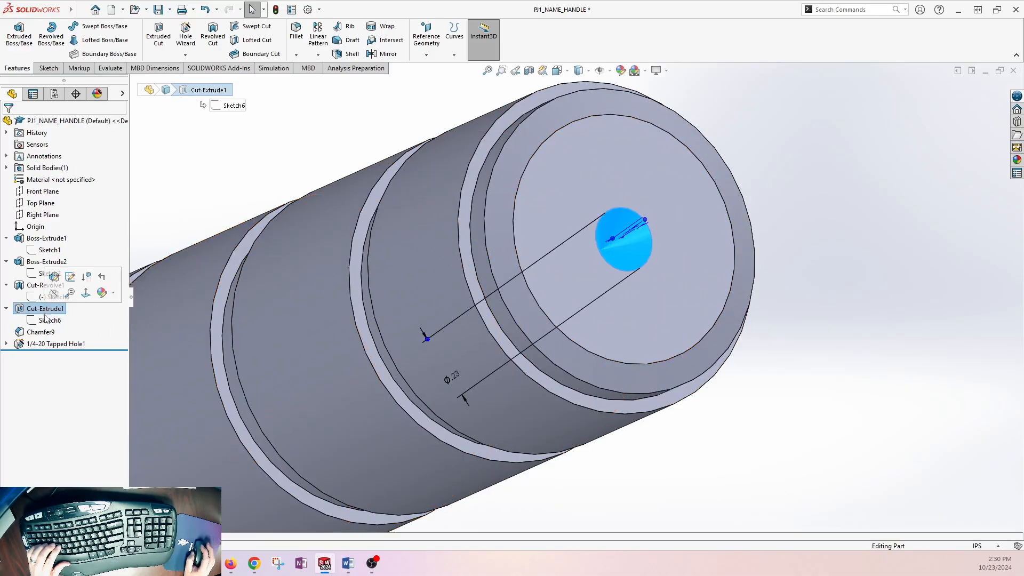
{"action": "key", "text": "Escape"}
{"action": "left_click", "coordinate": [47, 310]}
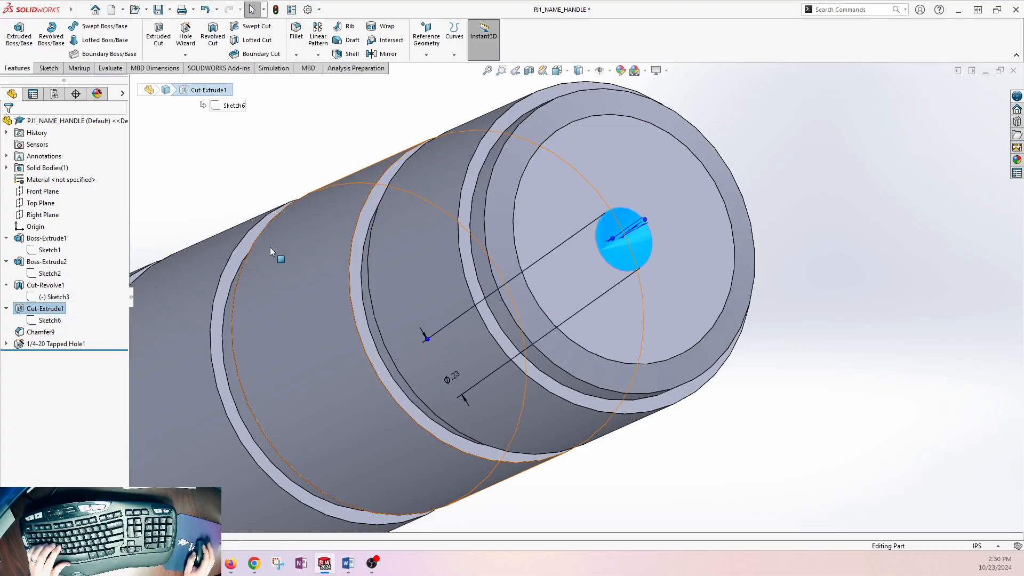
{"action": "key", "text": "Escape"}
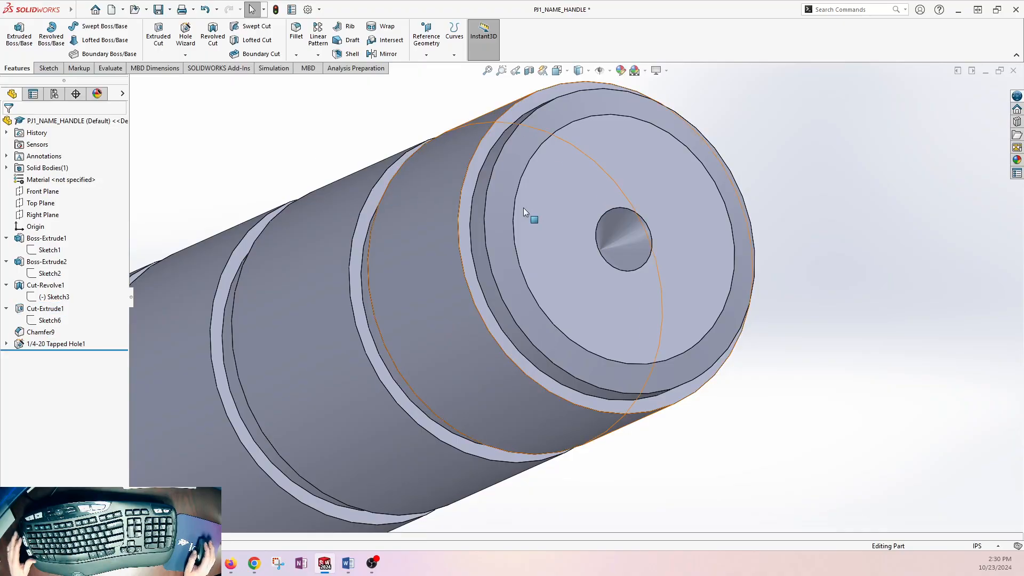
Assign the 6061-T6 (SS) material from the Aluminium Alloys category to the handle part
{"action": "key", "text": "space"}
{"action": "left_click", "coordinate": [242, 149]}
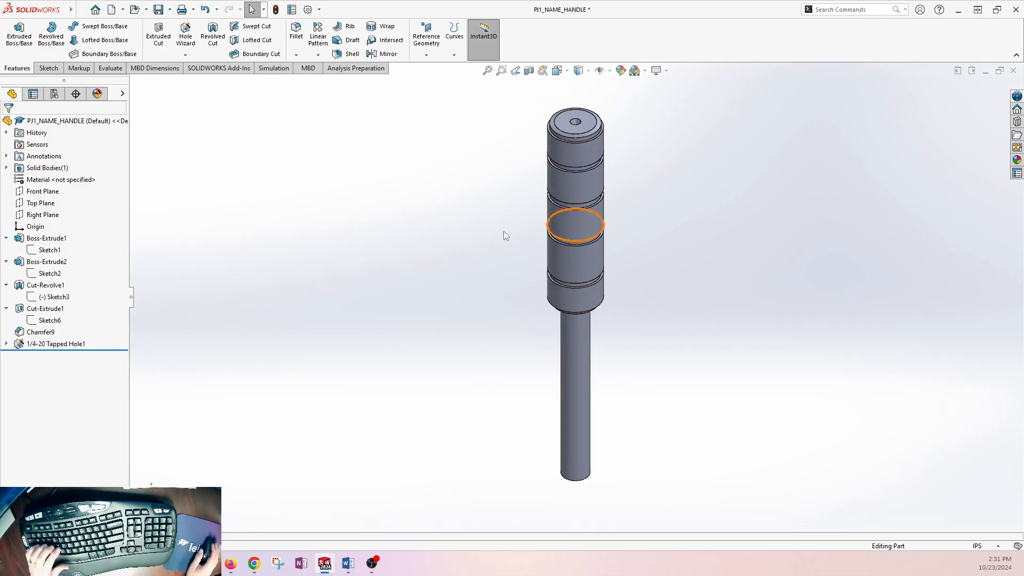
{"action": "right_click", "coordinate": [57, 182]}
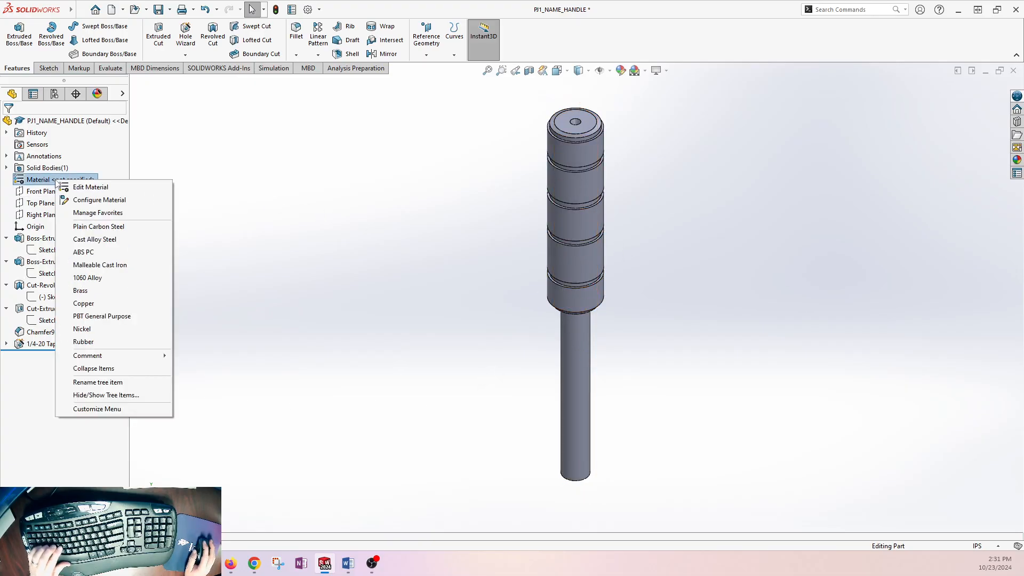
{"action": "left_click", "coordinate": [108, 187]}
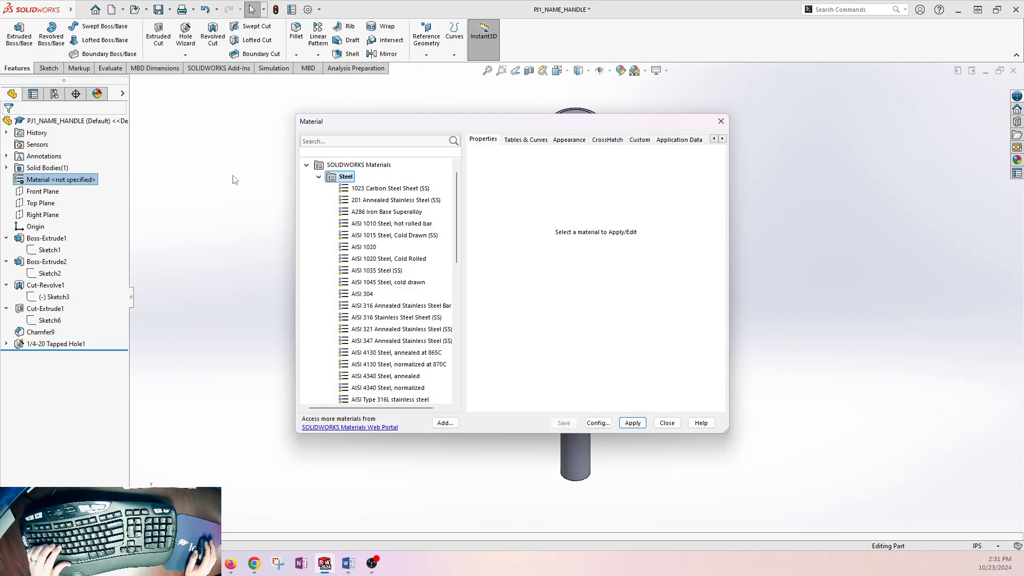
{"action": "left_click", "coordinate": [319, 177]}
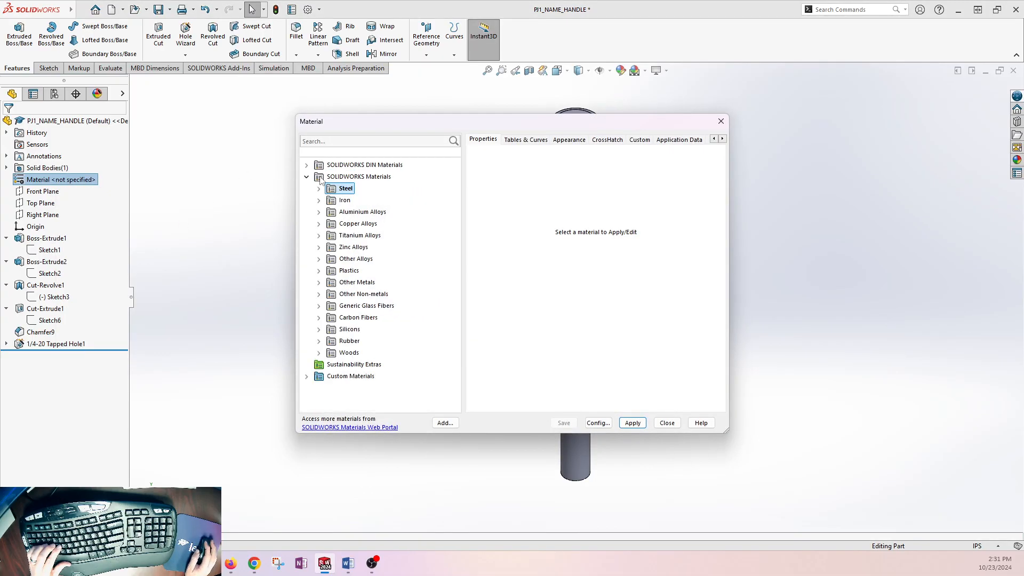
{"action": "left_click", "coordinate": [319, 213]}
{"action": "scroll", "coordinate": [381, 264], "scroll_direction": "down", "scroll_amount": 20}
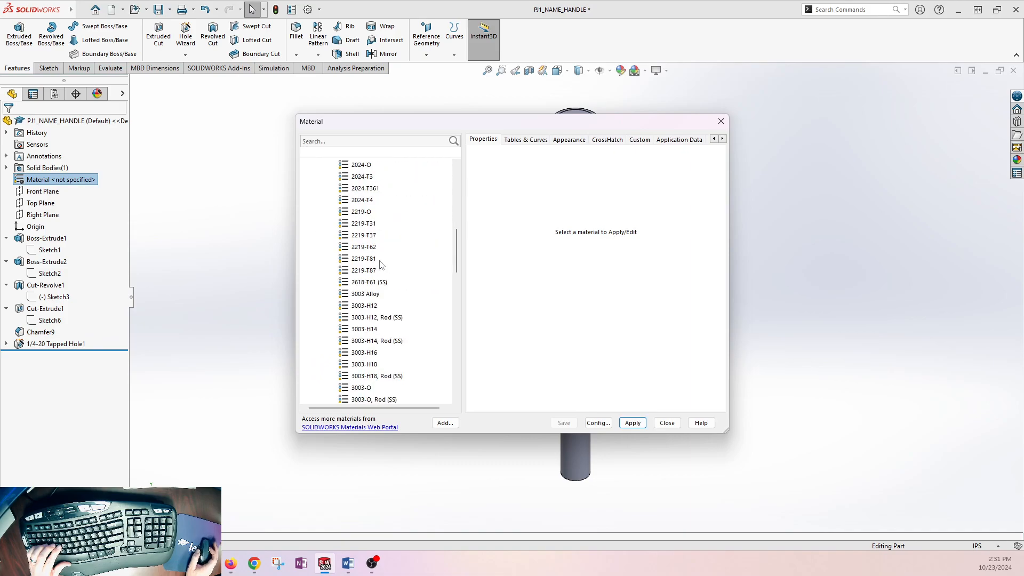
{"action": "scroll", "coordinate": [368, 262], "scroll_direction": "down", "scroll_amount": 1}
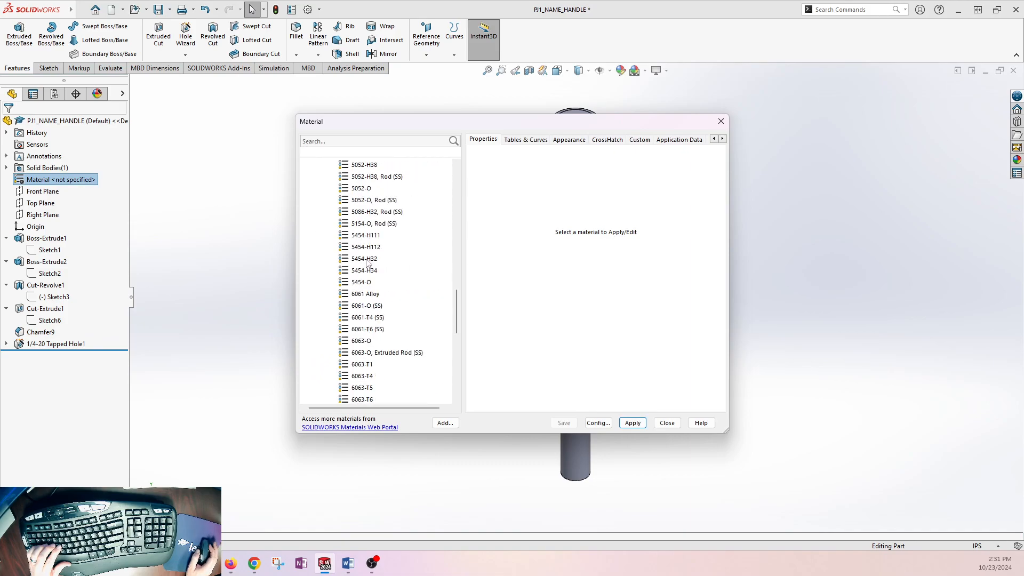
{"action": "left_click", "coordinate": [368, 329]}
{"action": "left_click", "coordinate": [648, 424]}
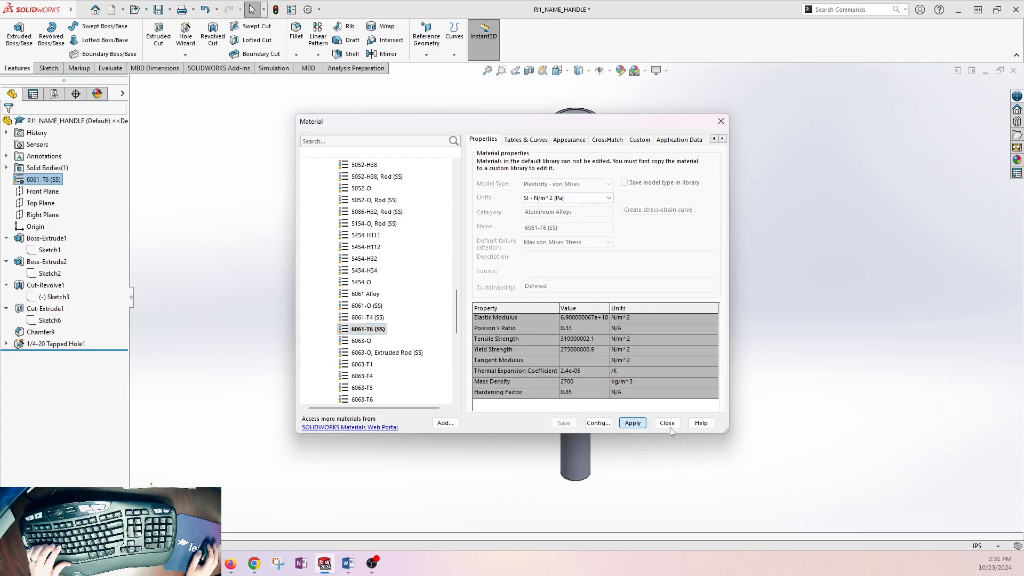
{"action": "left_click", "coordinate": [671, 426]}
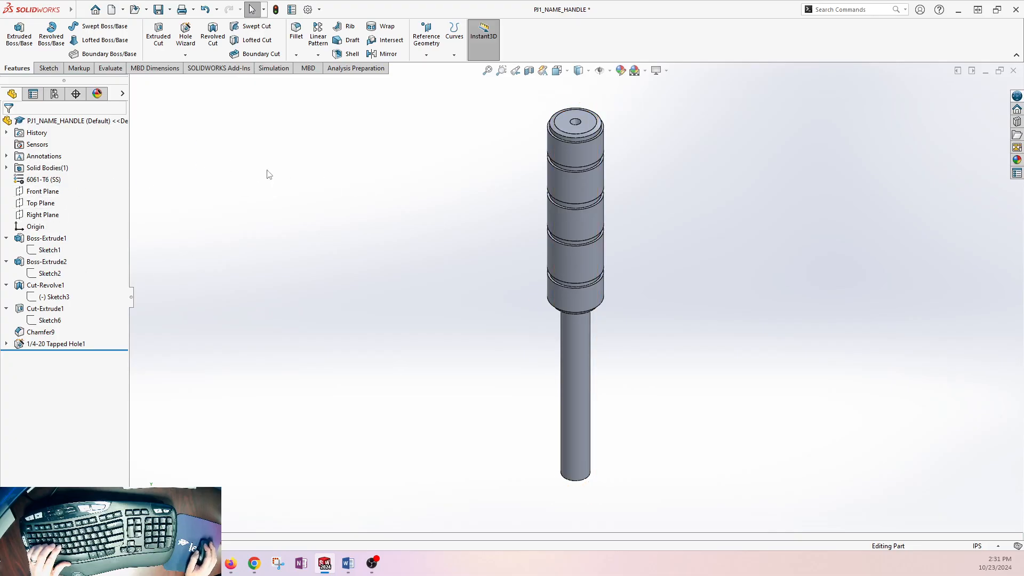
Add a custom file property Description with the value HANDLE to the part
{"action": "left_click", "coordinate": [292, 9]}
{"action": "left_click_drag", "start_coordinate": [428, 159], "coordinate": [322, 92]}
{"action": "left_click", "coordinate": [212, 160]}
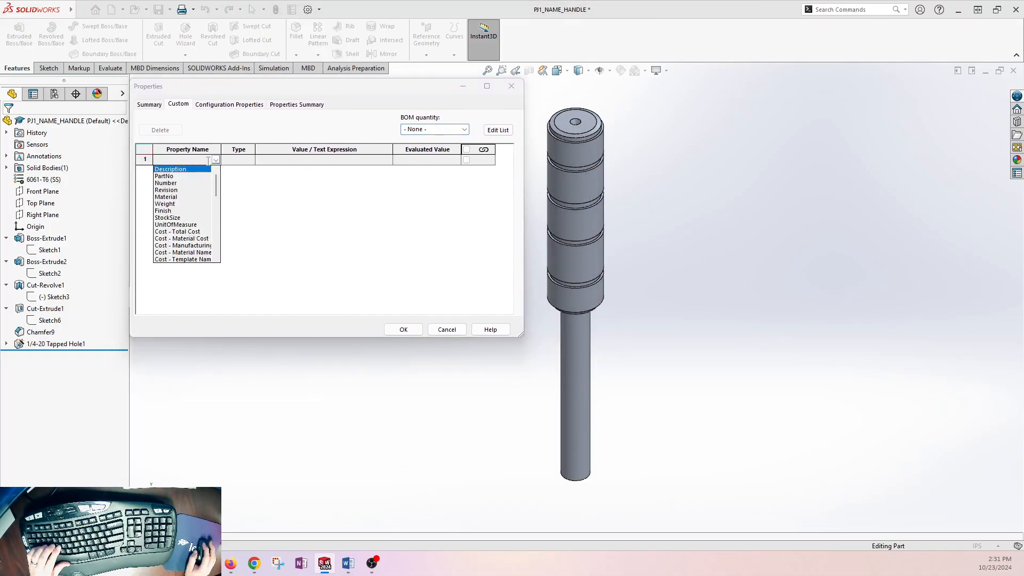
{"action": "left_click", "coordinate": [186, 169]}
{"action": "left_click", "coordinate": [283, 161]}
{"action": "type", "text": "HANDLE"}
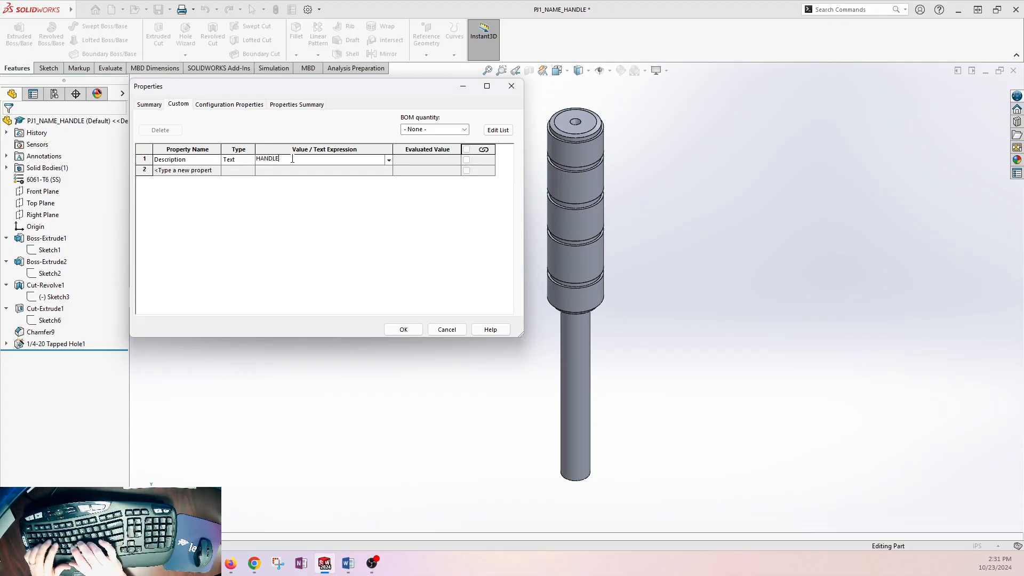
Add a Material custom property whose value is linked to SW-Material
{"action": "left_click", "coordinate": [193, 171]}
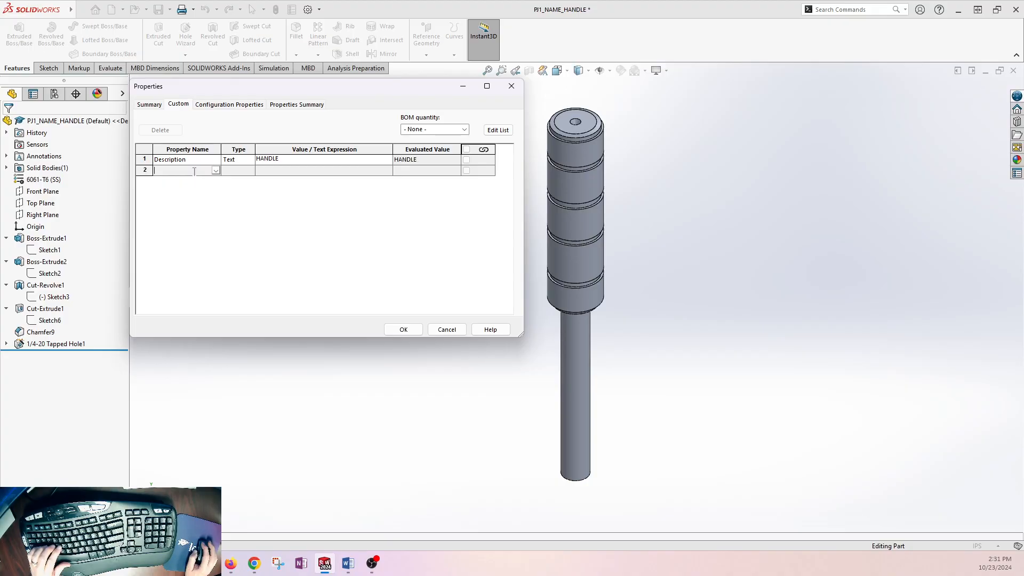
{"action": "left_click", "coordinate": [215, 171]}
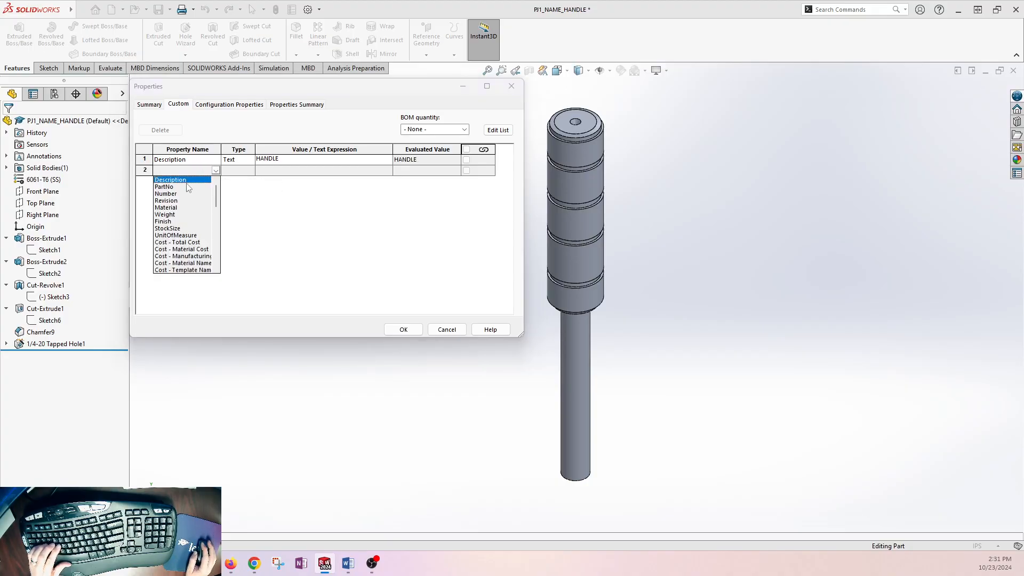
{"action": "left_click", "coordinate": [166, 207]}
{"action": "left_click", "coordinate": [281, 172]}
{"action": "left_click", "coordinate": [389, 171]}
{"action": "mouse_move", "coordinate": [342, 184]}
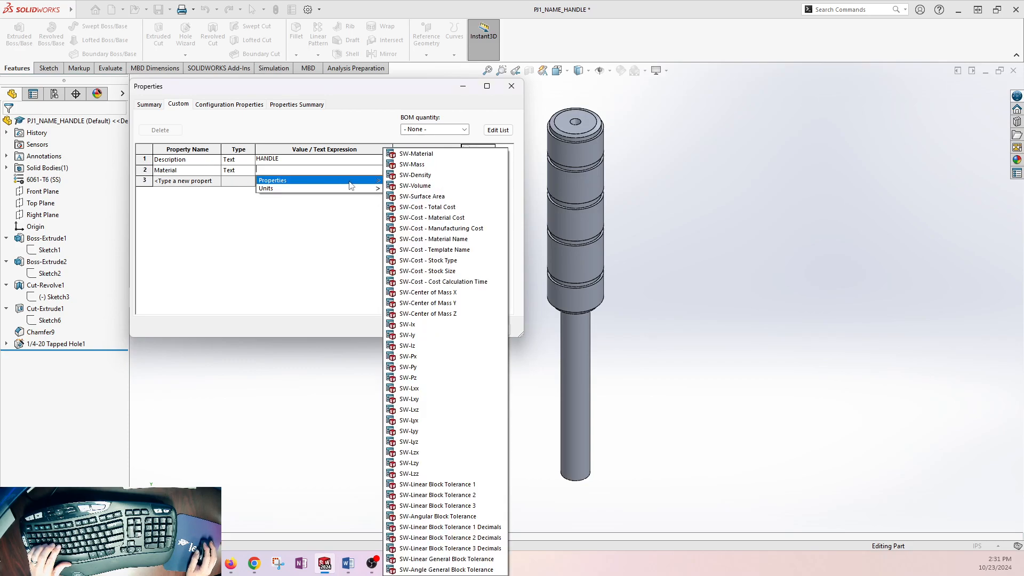
{"action": "left_click", "coordinate": [437, 155]}
Add a Weight custom property whose value is linked to SW-Mass
{"action": "left_click", "coordinate": [203, 184]}
{"action": "left_click", "coordinate": [216, 181]}
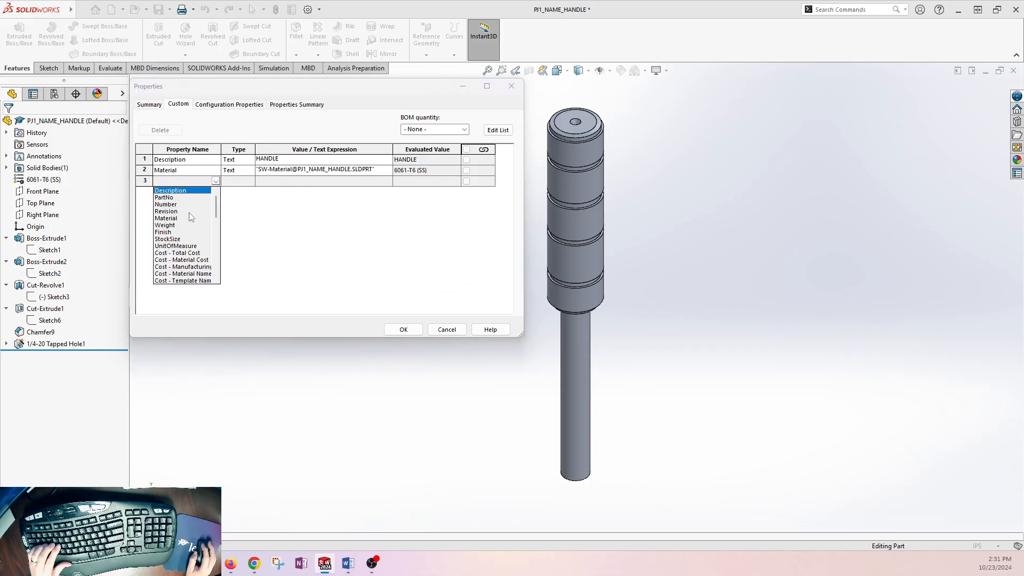
{"action": "left_click", "coordinate": [165, 225]}
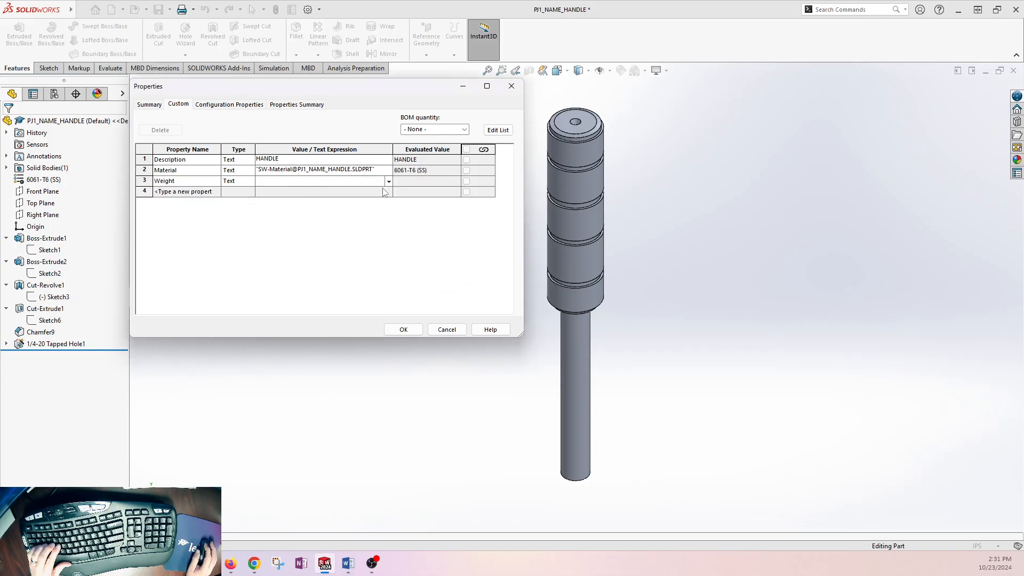
{"action": "left_click", "coordinate": [389, 182]}
{"action": "mouse_move", "coordinate": [349, 191]}
{"action": "left_click", "coordinate": [438, 165]}
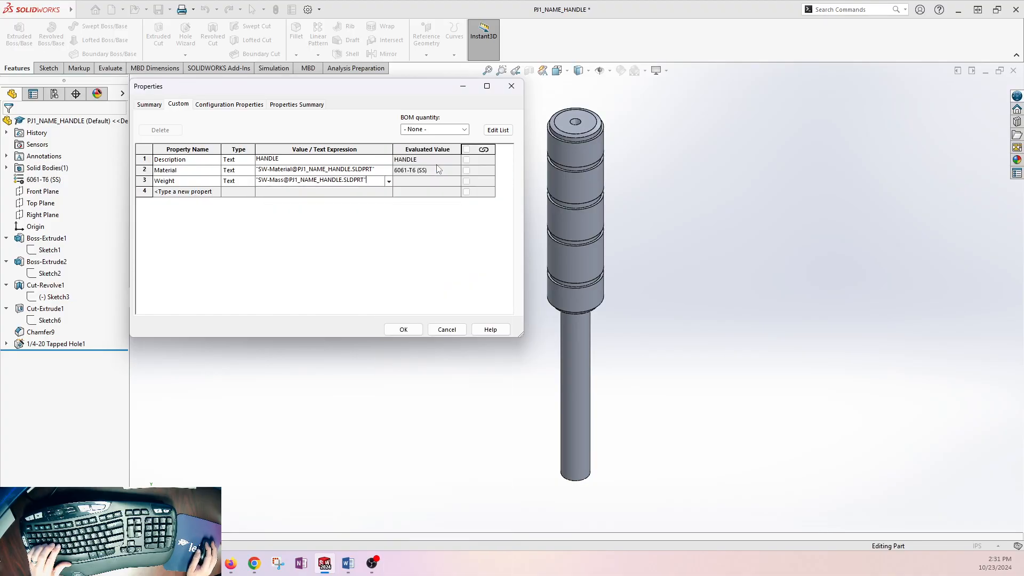
Add a Finish custom property with the value AS-MACHINED and accept the part's file properties
{"action": "left_click", "coordinate": [208, 191]}
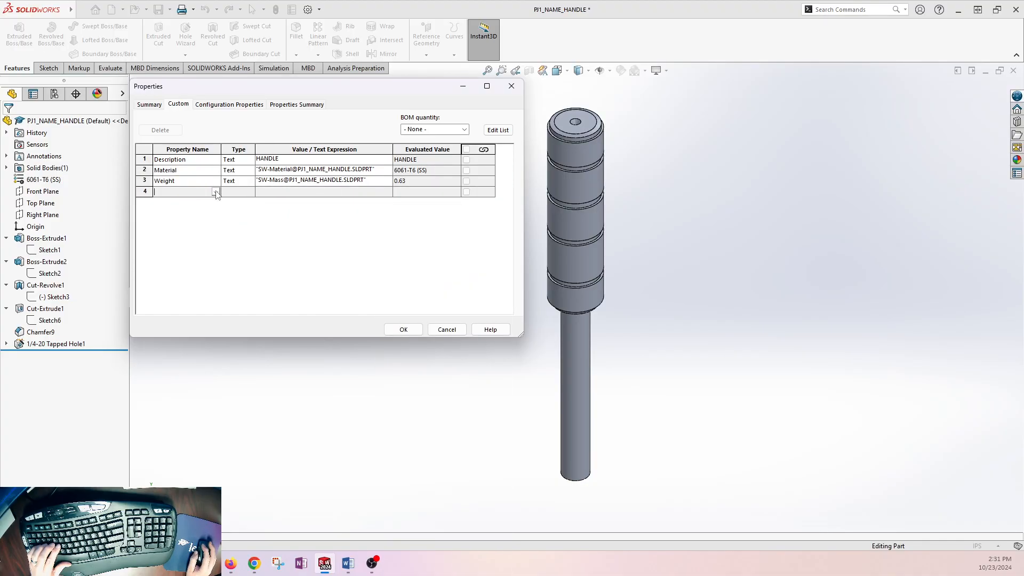
{"action": "left_click", "coordinate": [215, 191]}
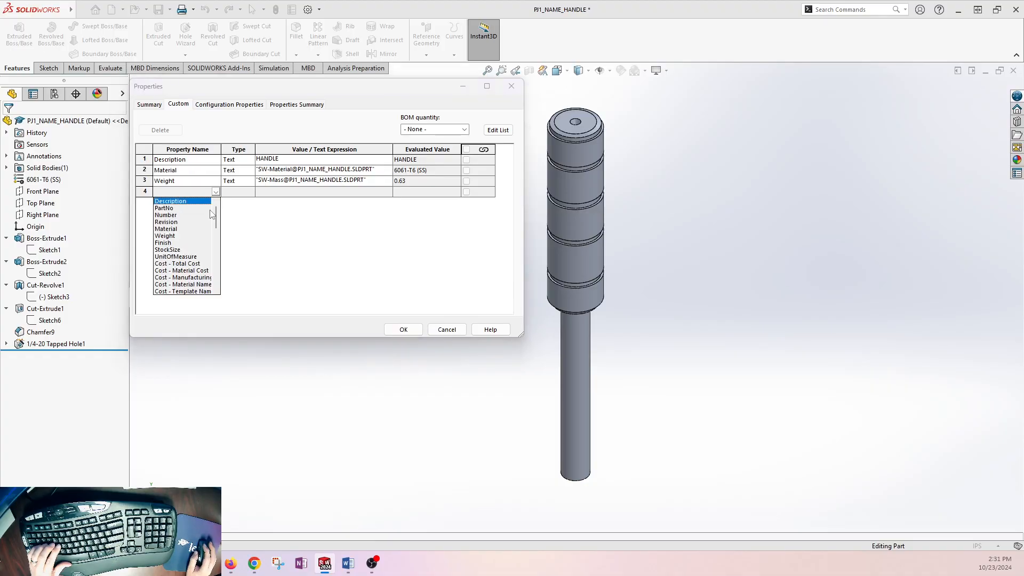
{"action": "left_click", "coordinate": [169, 243]}
{"action": "type", "text": "AS-MACHINED"}
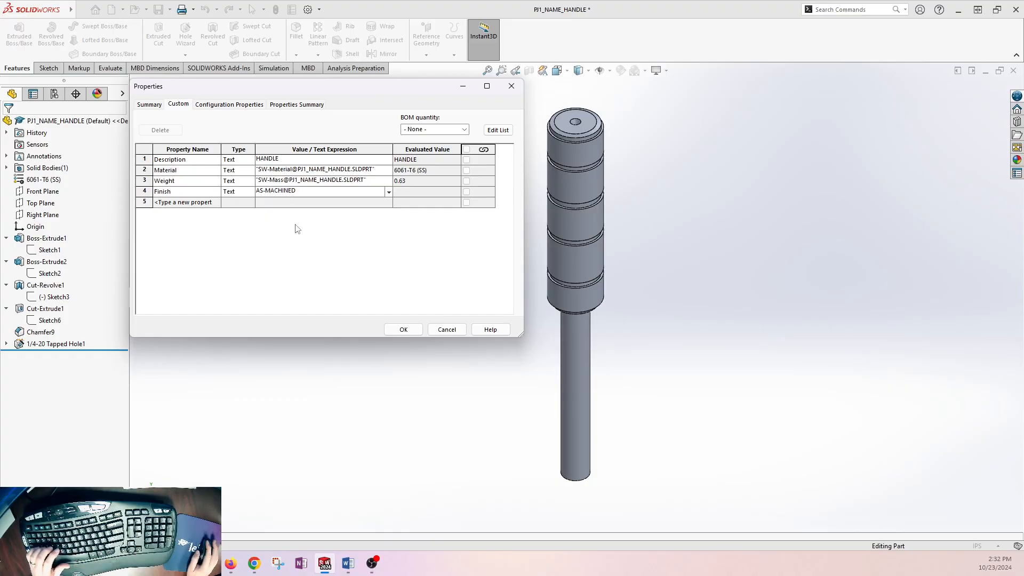
{"action": "left_click", "coordinate": [401, 329]}
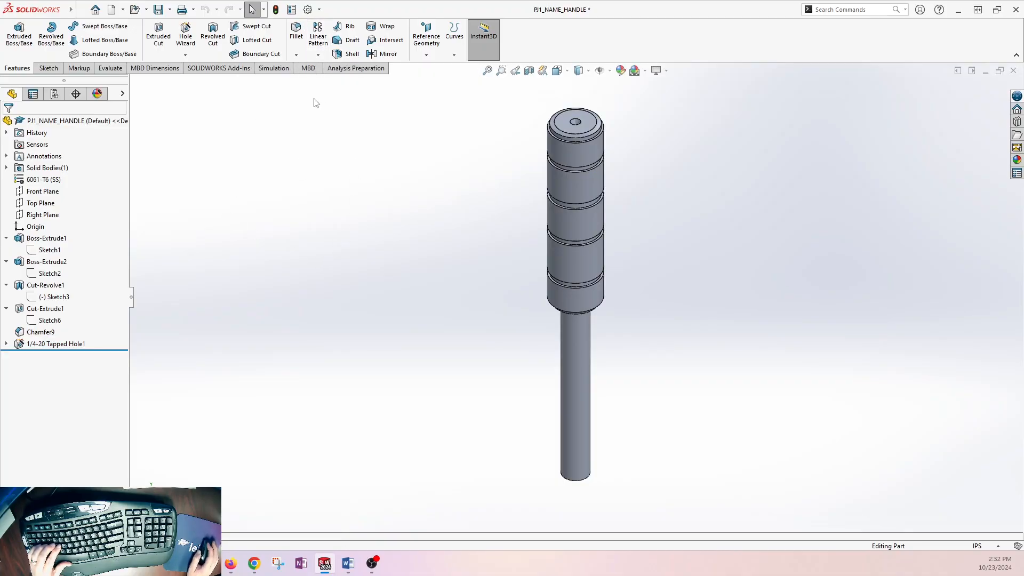
{"action": "left_click", "coordinate": [171, 10]}
{"action": "left_click", "coordinate": [179, 38]}
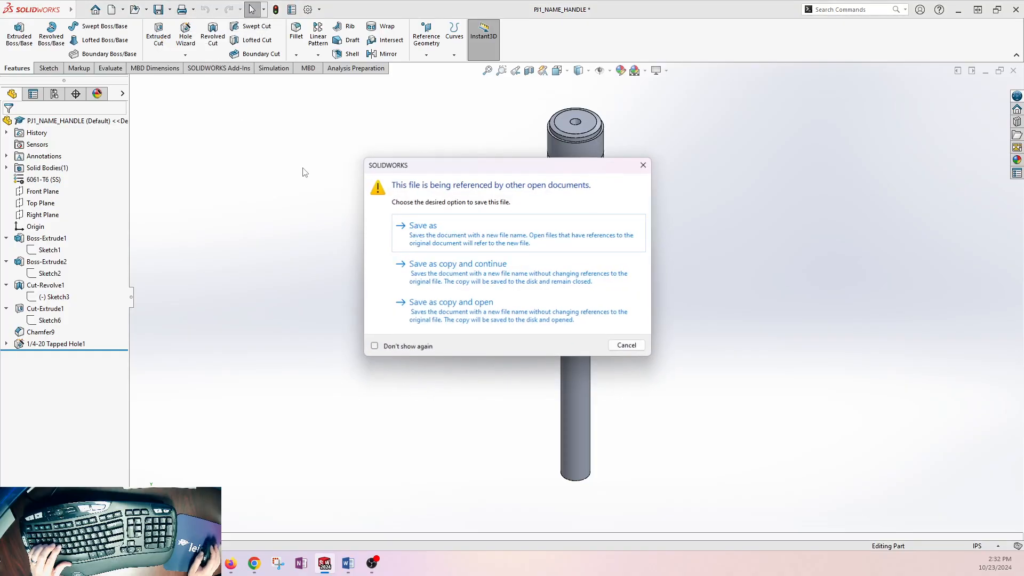
{"action": "key", "text": "Escape"}
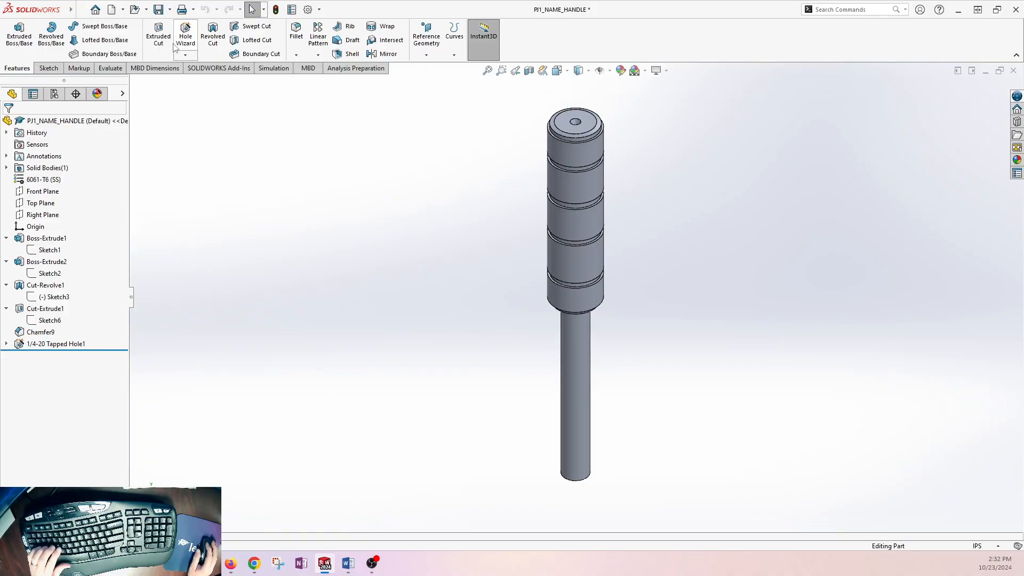
Save the handle part, and switch to the PJ1_NAME_P1 drawing to check its title block entries
{"action": "left_click", "coordinate": [158, 10]}
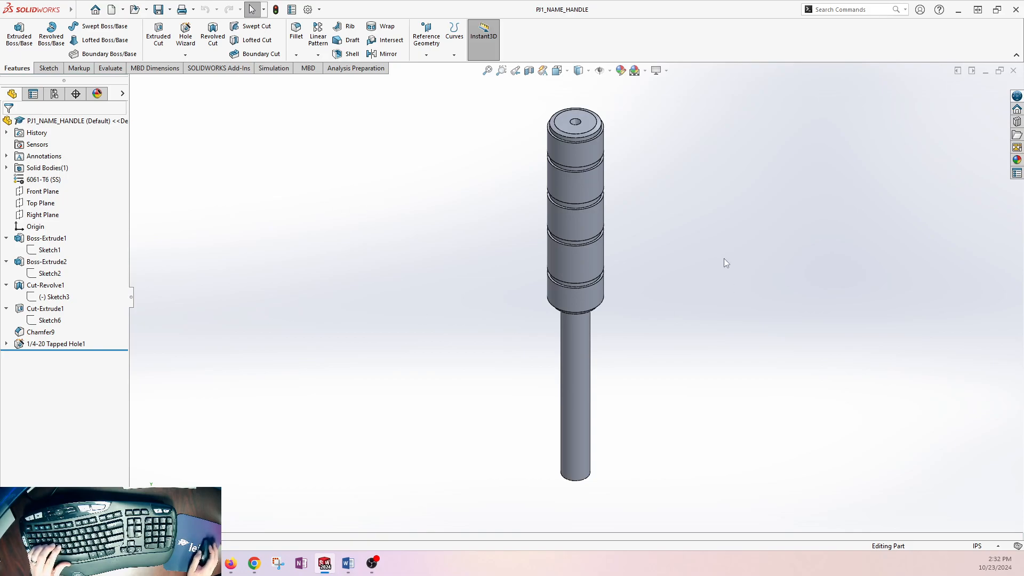
{"action": "key", "text": "ctrl+Tab"}
{"action": "left_click", "coordinate": [462, 261]}
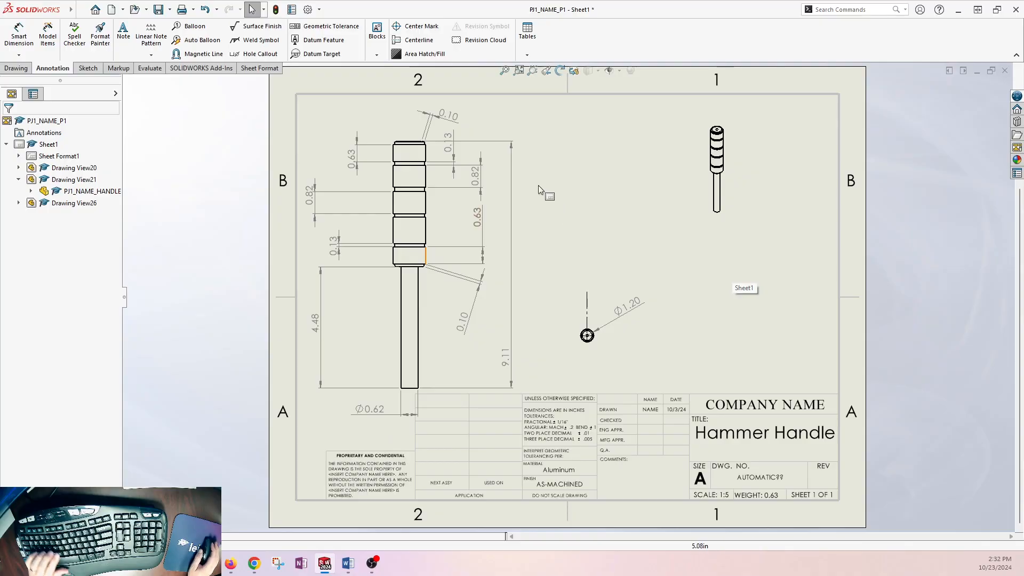
{"action": "scroll", "coordinate": [647, 424], "scroll_direction": "down", "scroll_amount": 5}
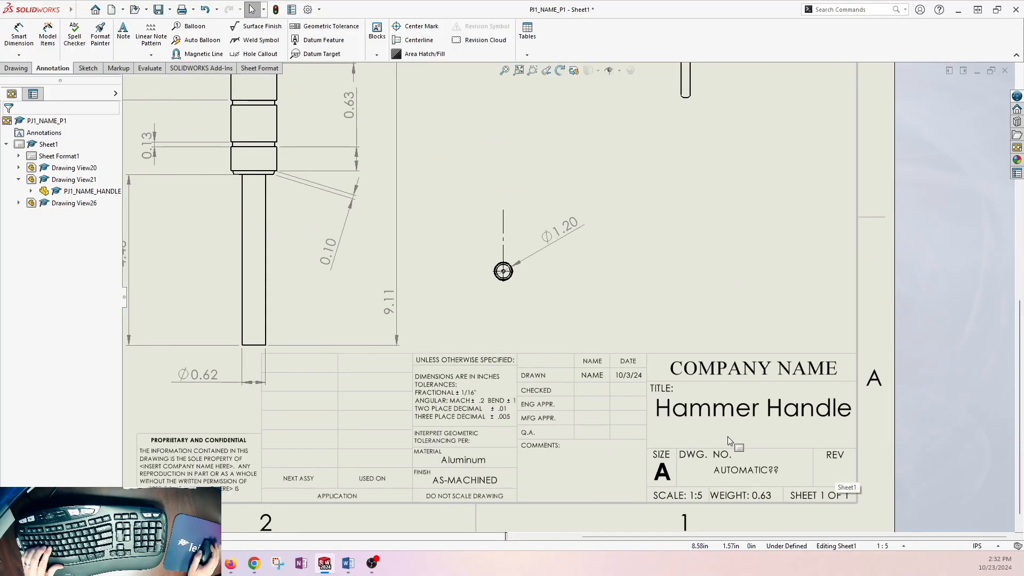
{"action": "mouse_move", "coordinate": [684, 373]}
{"action": "middle_mouse_down"}
{"action": "mouse_move", "coordinate": [631, 399]}
{"action": "mouse_move", "coordinate": [616, 393]}
{"action": "mouse_move", "coordinate": [681, 393]}
{"action": "mouse_move", "coordinate": [613, 387]}
{"action": "middle_mouse_up"}
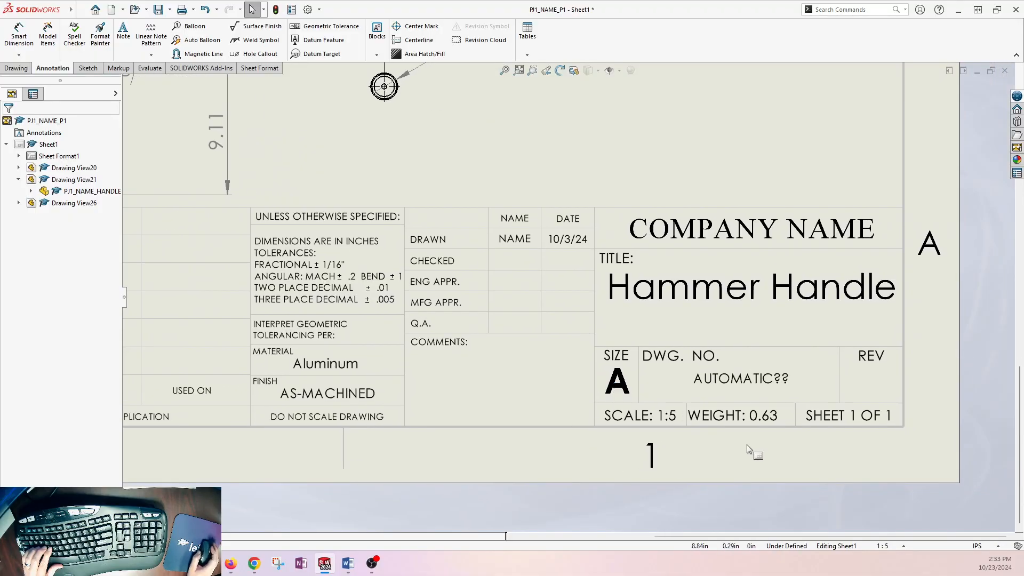
{"action": "scroll", "coordinate": [619, 437], "scroll_direction": "up", "scroll_amount": 3}
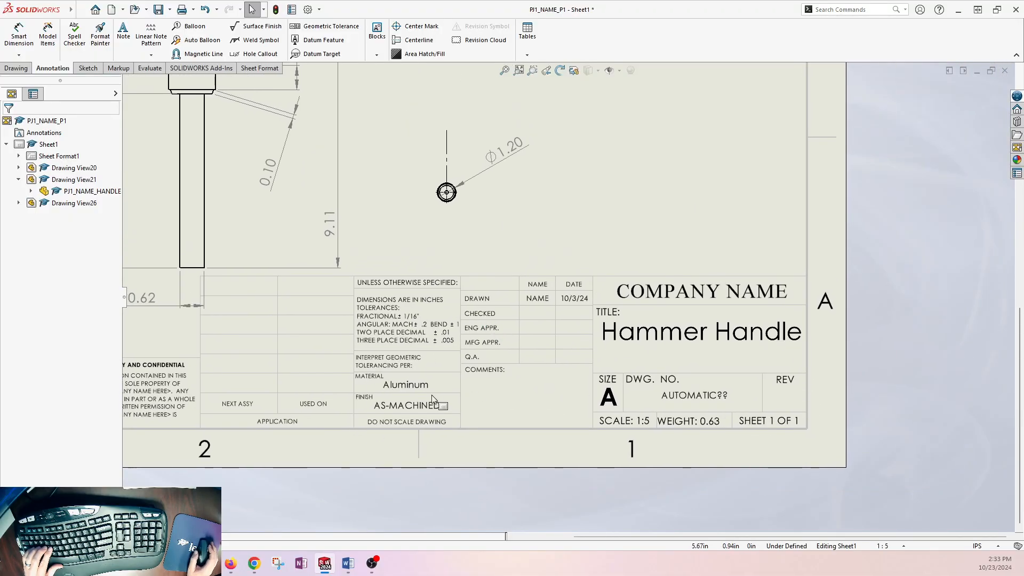
Open the drawing's sheet format for editing and clear the Hammer Handle text from the title note
{"action": "right_click", "coordinate": [681, 235]}
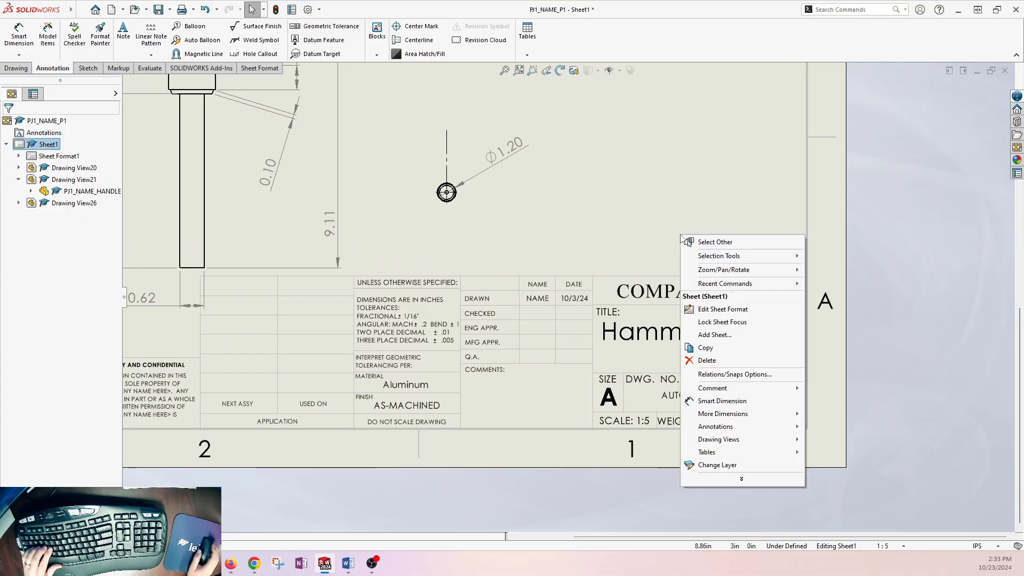
{"action": "left_click", "coordinate": [723, 308]}
{"action": "scroll", "coordinate": [684, 365], "scroll_direction": "down", "scroll_amount": 2}
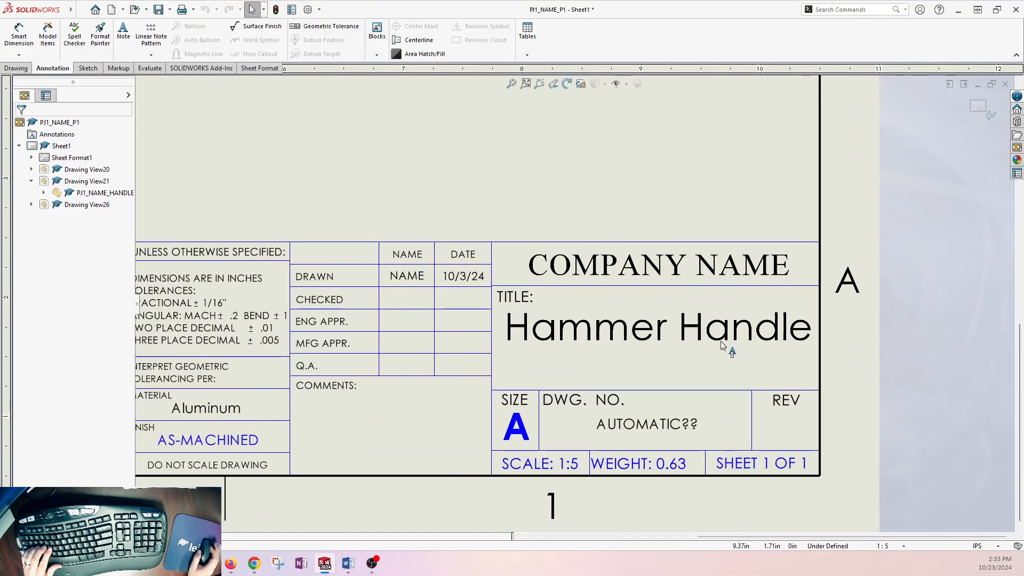
{"action": "double_click", "coordinate": [671, 331]}
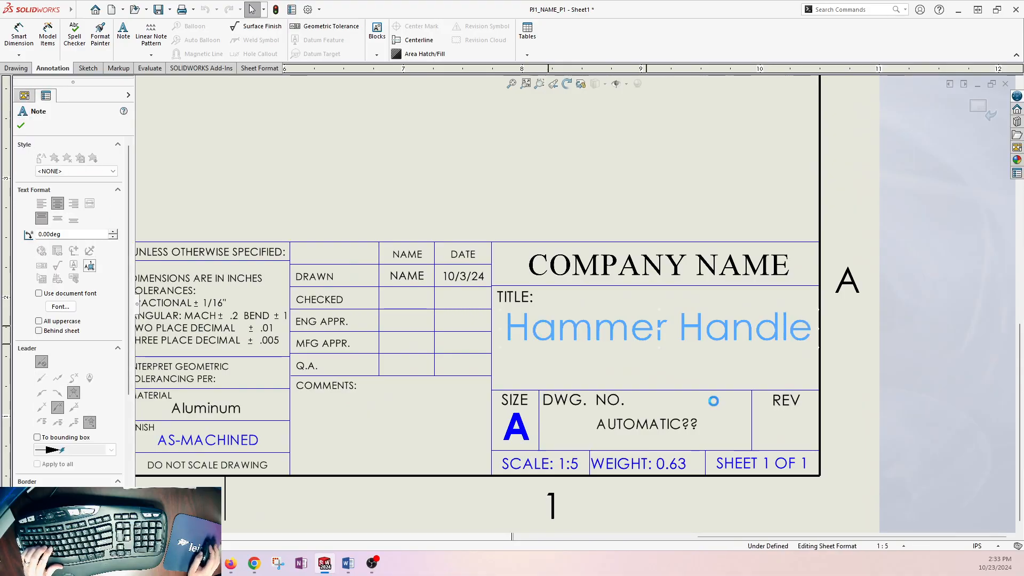
{"action": "key", "text": "Delete"}
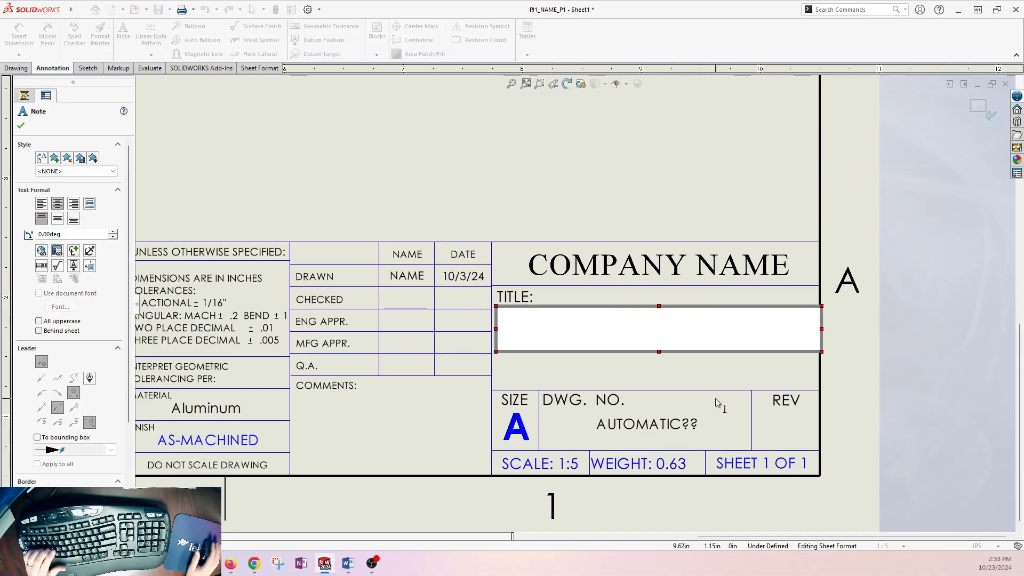
Link the title note to the Description property of the model found in the drawing view specified in Sheet Properties
{"action": "left_click", "coordinate": [57, 251]}
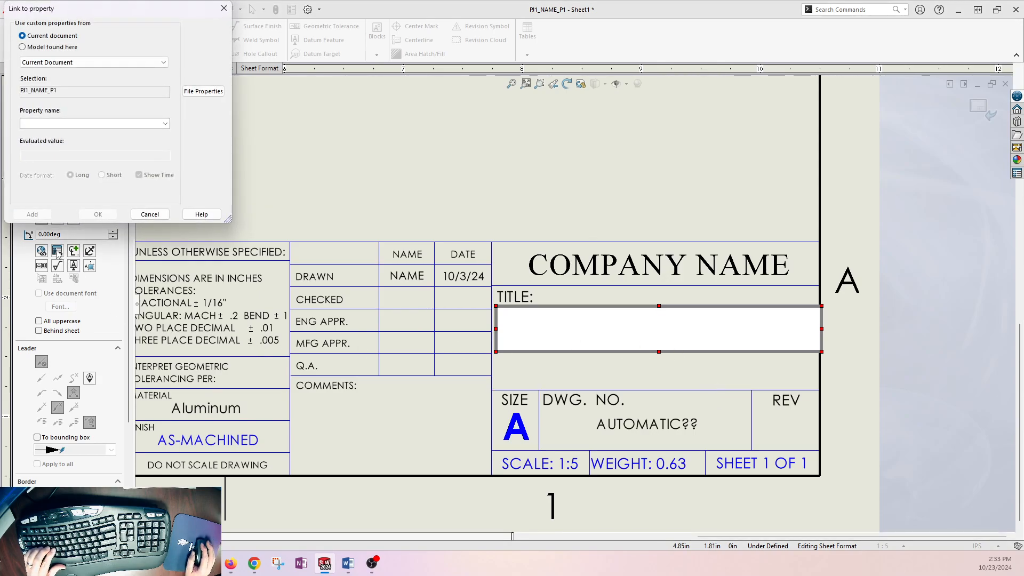
{"action": "left_click", "coordinate": [35, 47]}
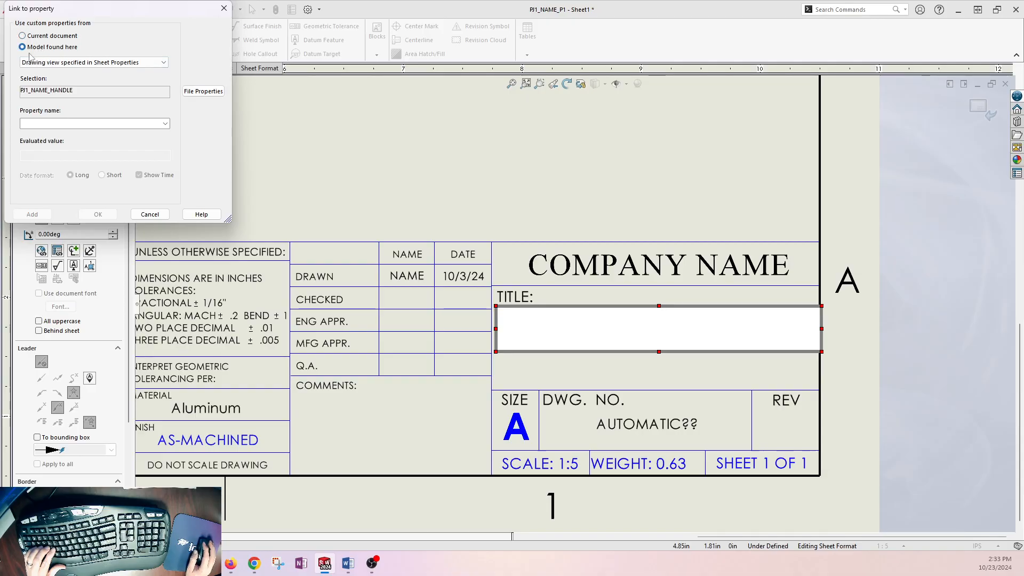
{"action": "left_click", "coordinate": [166, 123]}
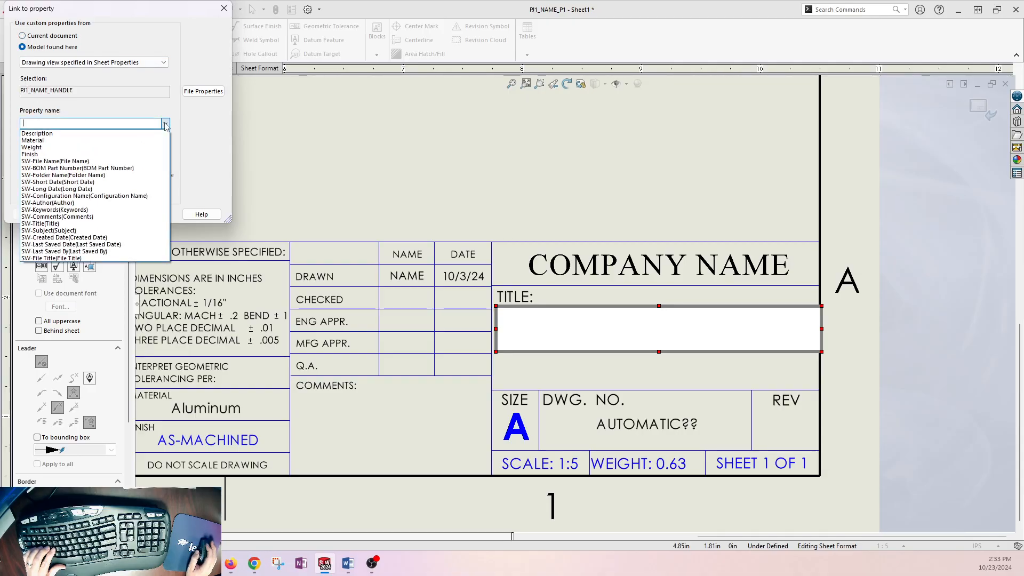
{"action": "left_click", "coordinate": [52, 134]}
{"action": "left_click", "coordinate": [99, 215]}
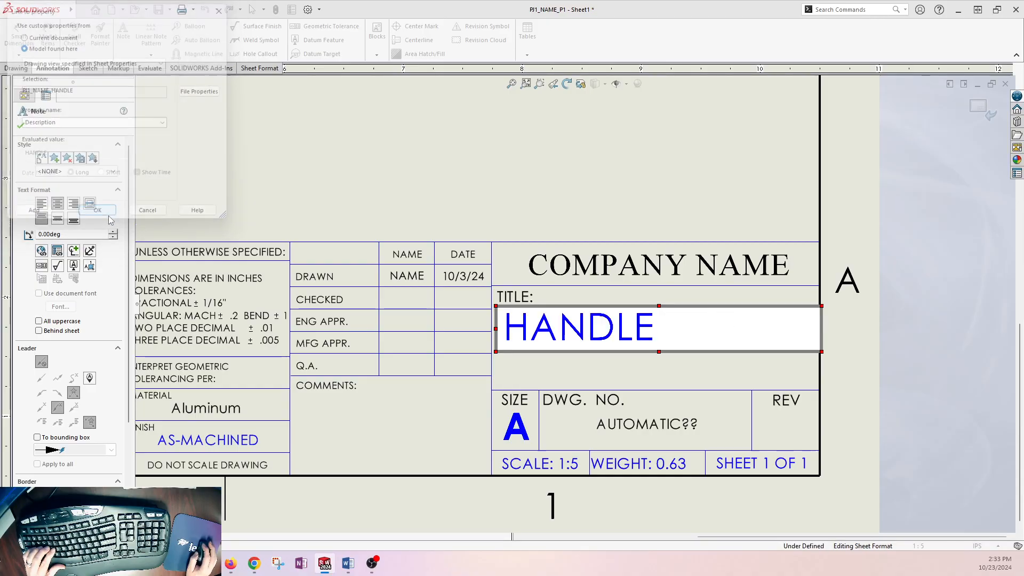
Set the title note's font size to 16 and left-align its text in the title block
{"action": "left_click", "coordinate": [370, 192]}
{"action": "double_click", "coordinate": [595, 331]}
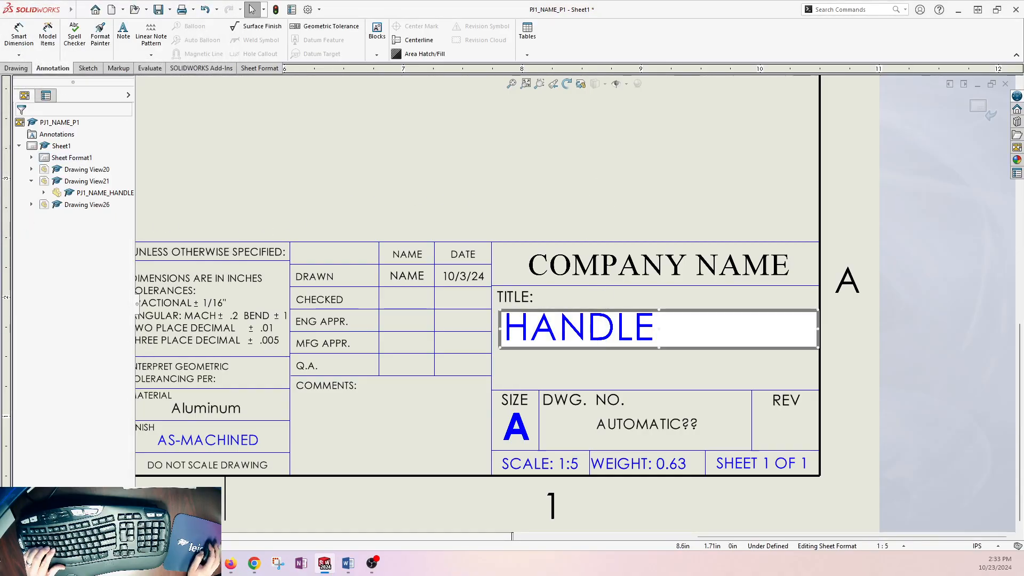
{"action": "double_click", "coordinate": [591, 326]}
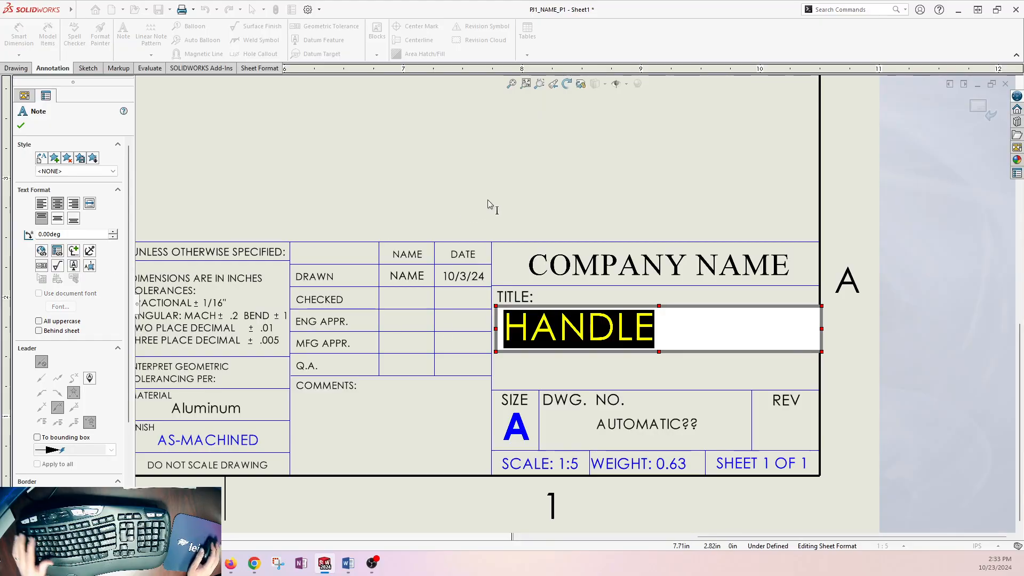
{"action": "left_click", "coordinate": [606, 305]}
{"action": "double_click", "coordinate": [605, 305]}
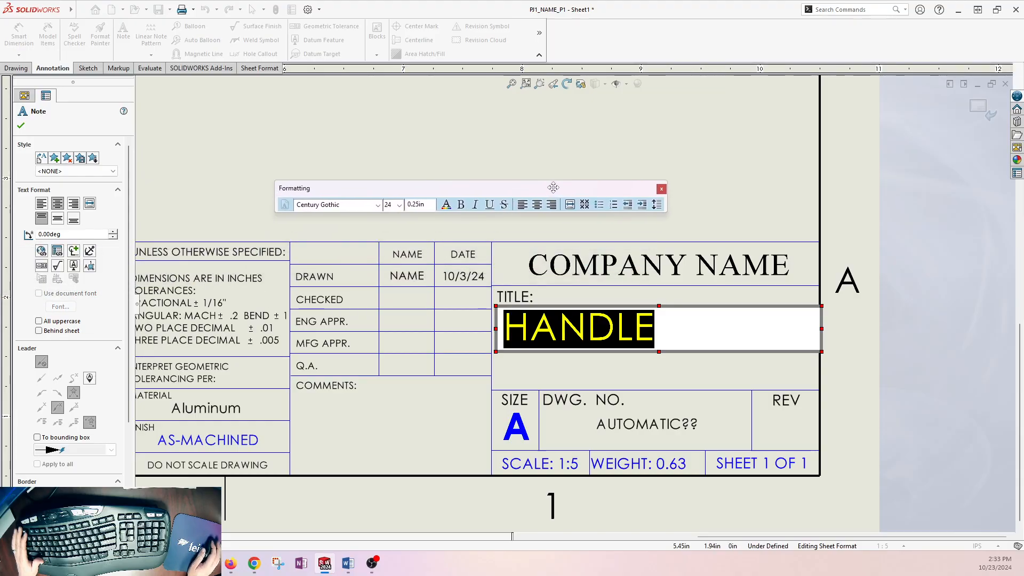
{"action": "left_click", "coordinate": [401, 202]}
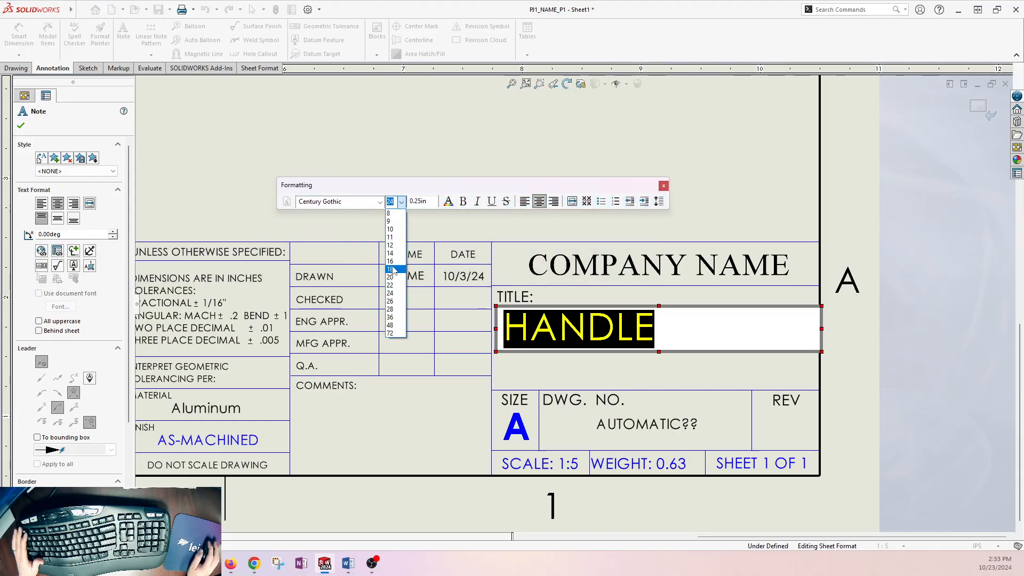
{"action": "left_click", "coordinate": [392, 262]}
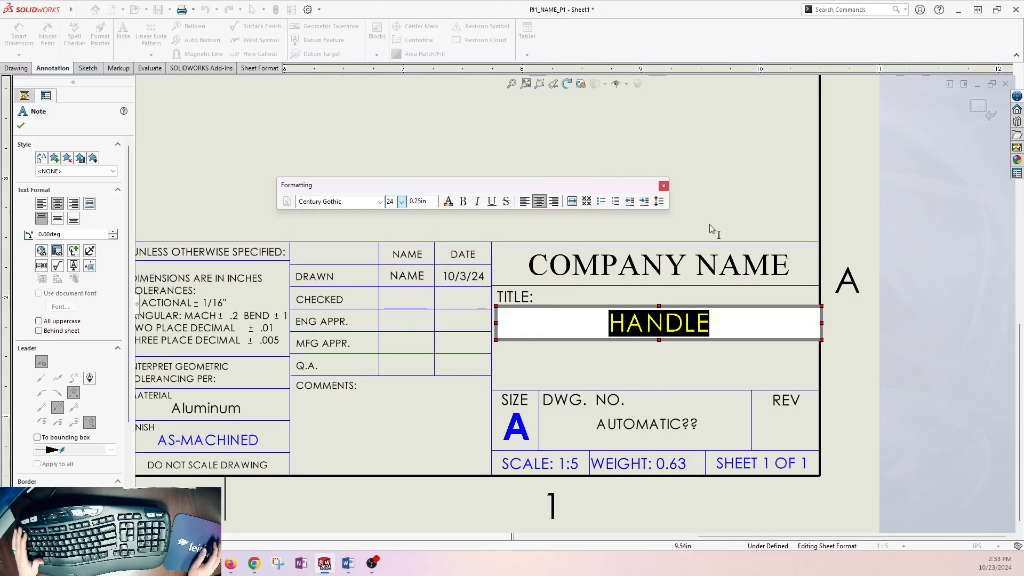
{"action": "left_click", "coordinate": [528, 206]}
{"action": "left_click", "coordinate": [742, 255]}
{"action": "left_click_drag", "start_coordinate": [744, 326], "coordinate": [581, 326]}
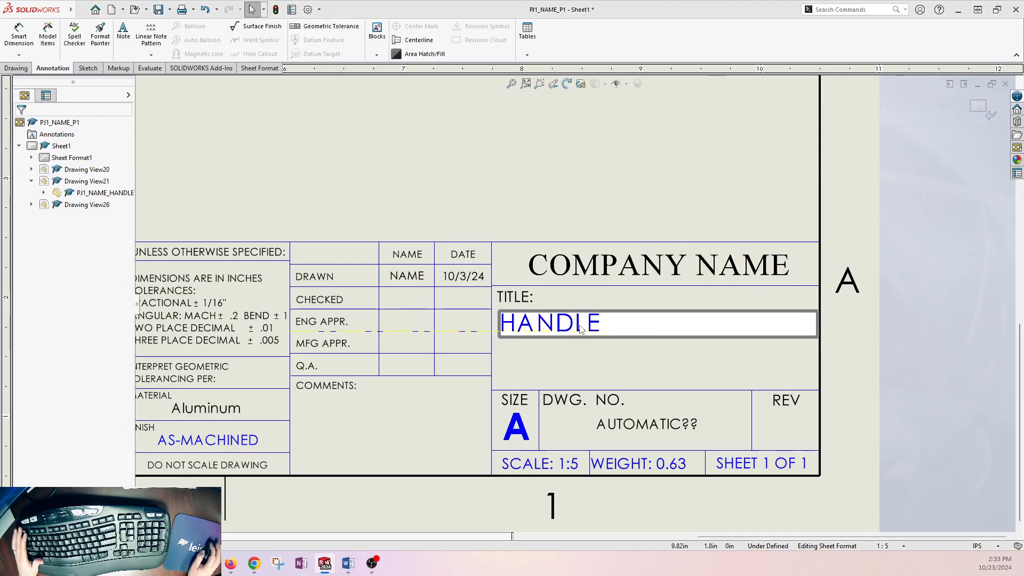
{"action": "left_click", "coordinate": [497, 202]}
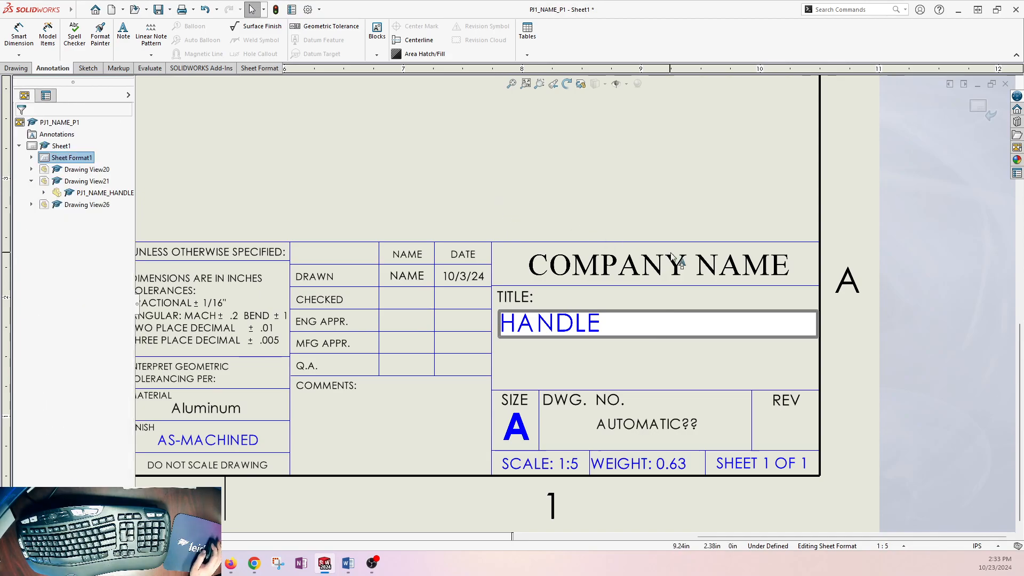
Clear the COMPANY NAME text from the note above the title in the title block
{"action": "double_click", "coordinate": [691, 273]}
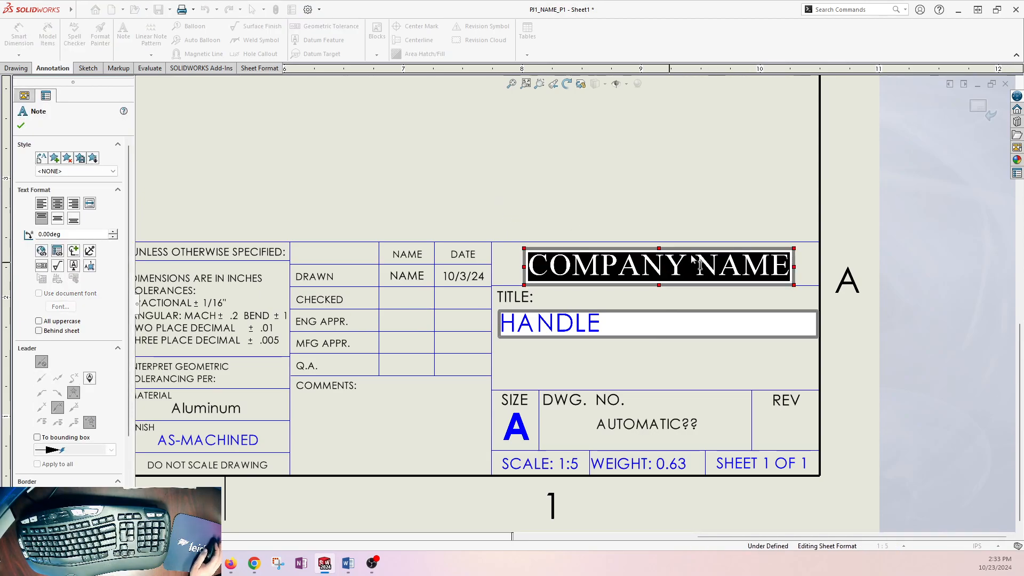
{"action": "key", "text": "Delete"}
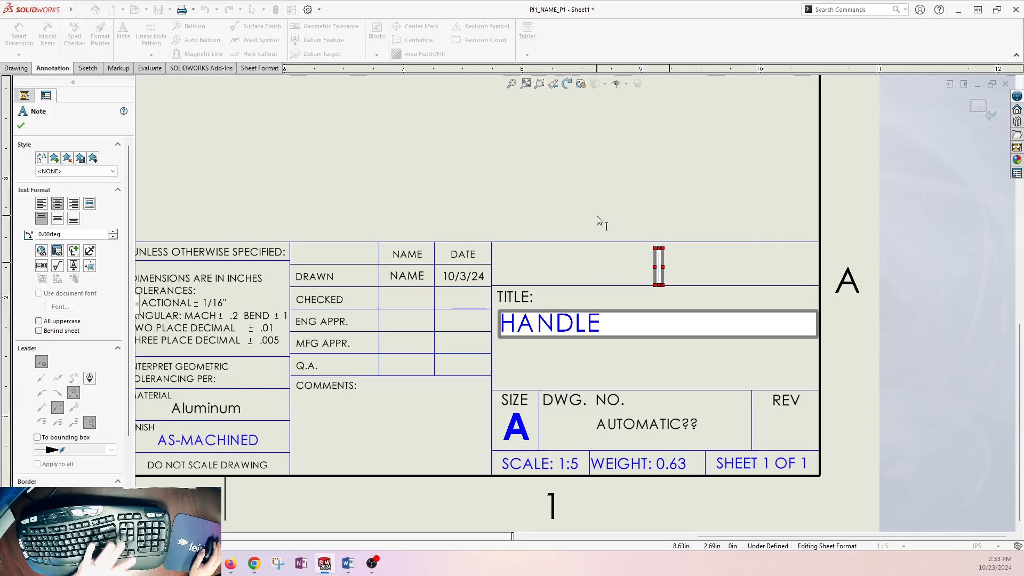
{"action": "left_click_drag", "start_coordinate": [381, 191], "coordinate": [442, 178]}
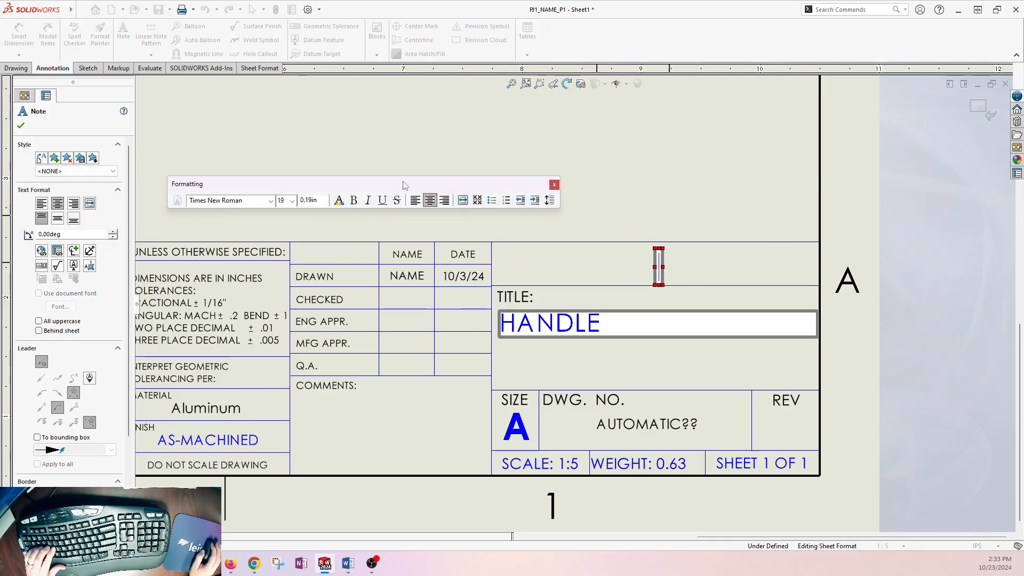
{"action": "left_click", "coordinate": [57, 251]}
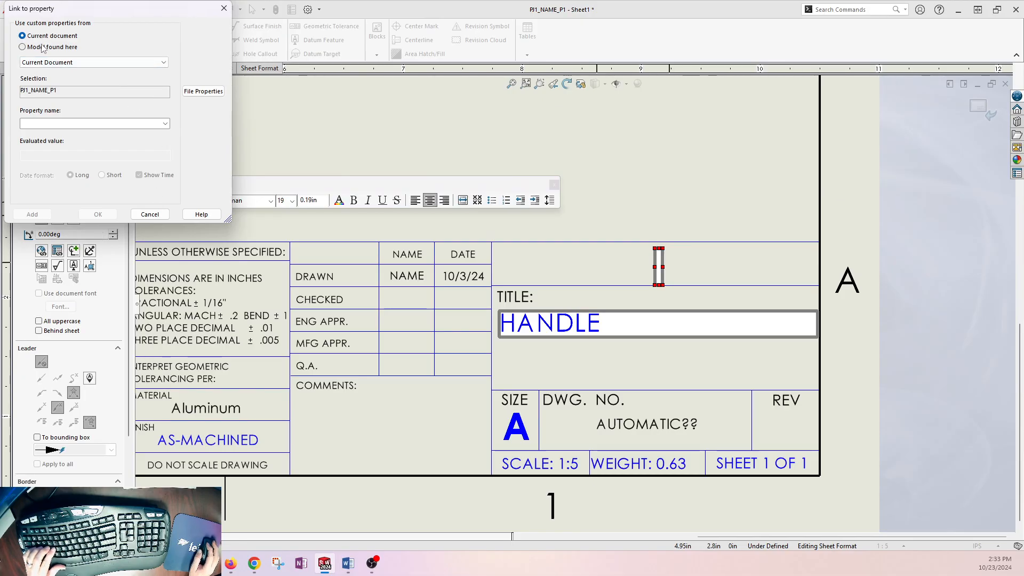
{"action": "left_click", "coordinate": [156, 124]}
{"action": "left_click", "coordinate": [165, 125]}
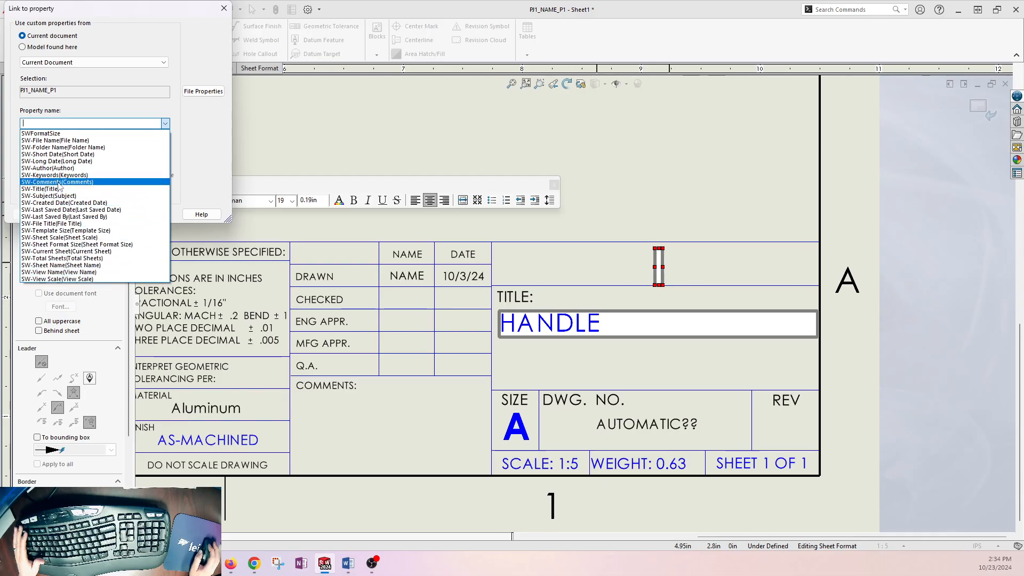
{"action": "left_click", "coordinate": [80, 135]}
{"action": "left_click", "coordinate": [151, 214]}
{"action": "left_click", "coordinate": [357, 213]}
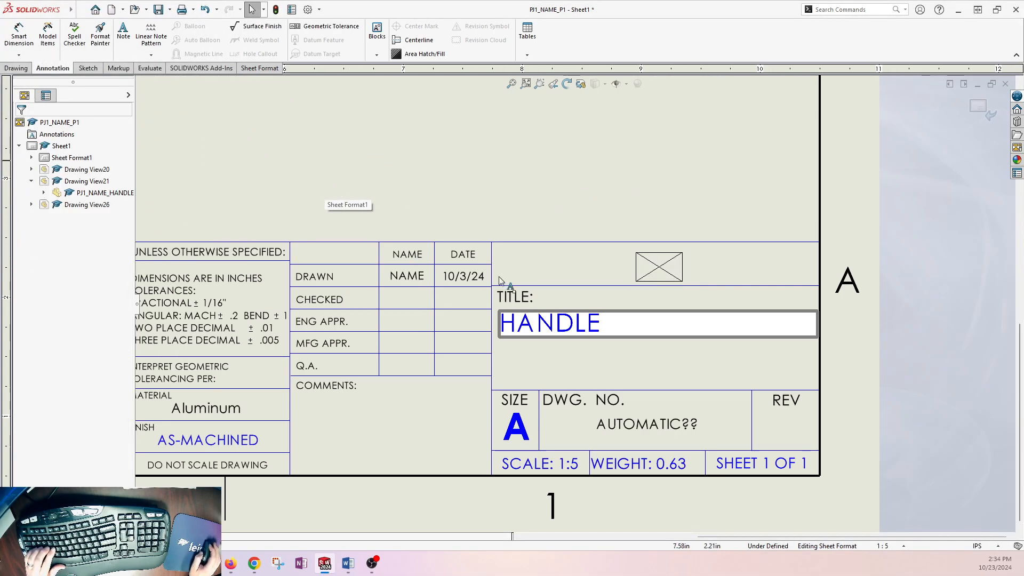
Exit the sheet format and add a CompanyName custom property with the value COMPANY NAME to the drawing's file properties
{"action": "left_click", "coordinate": [983, 109]}
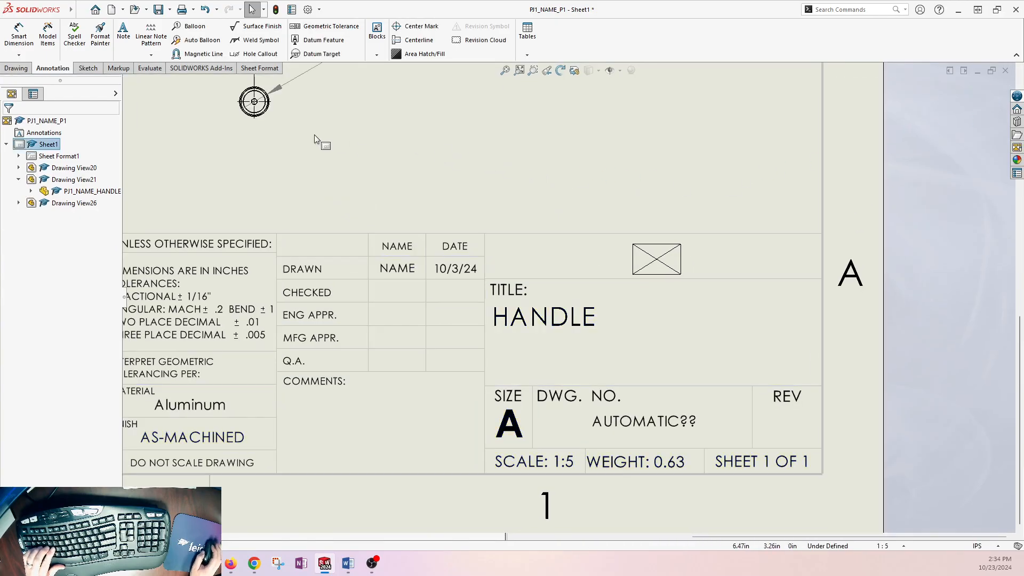
{"action": "left_click", "coordinate": [291, 9]}
{"action": "left_click", "coordinate": [215, 172]}
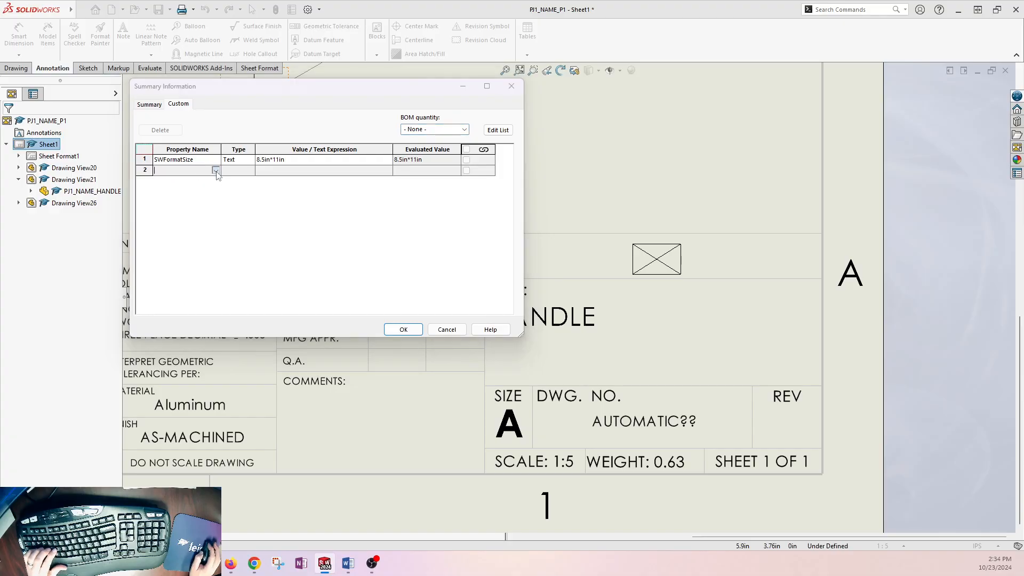
{"action": "left_click", "coordinate": [215, 170]}
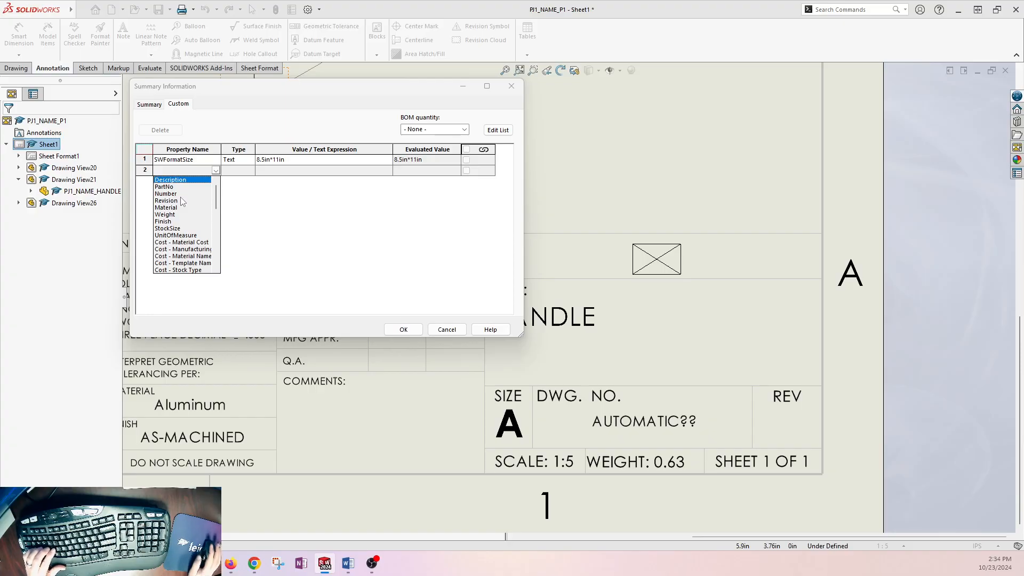
{"action": "left_click_drag", "start_coordinate": [219, 198], "coordinate": [217, 240]}
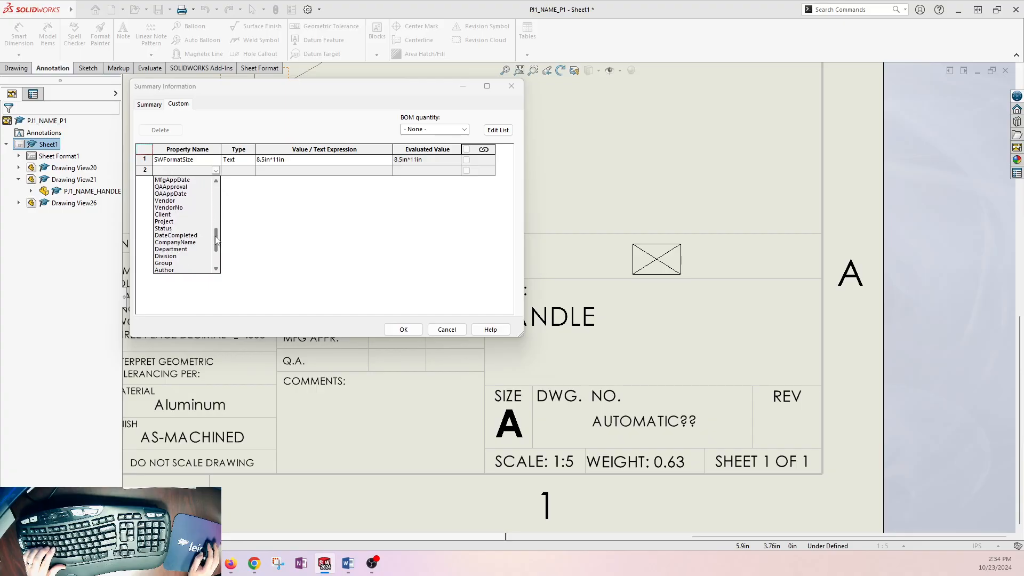
{"action": "left_click", "coordinate": [185, 243]}
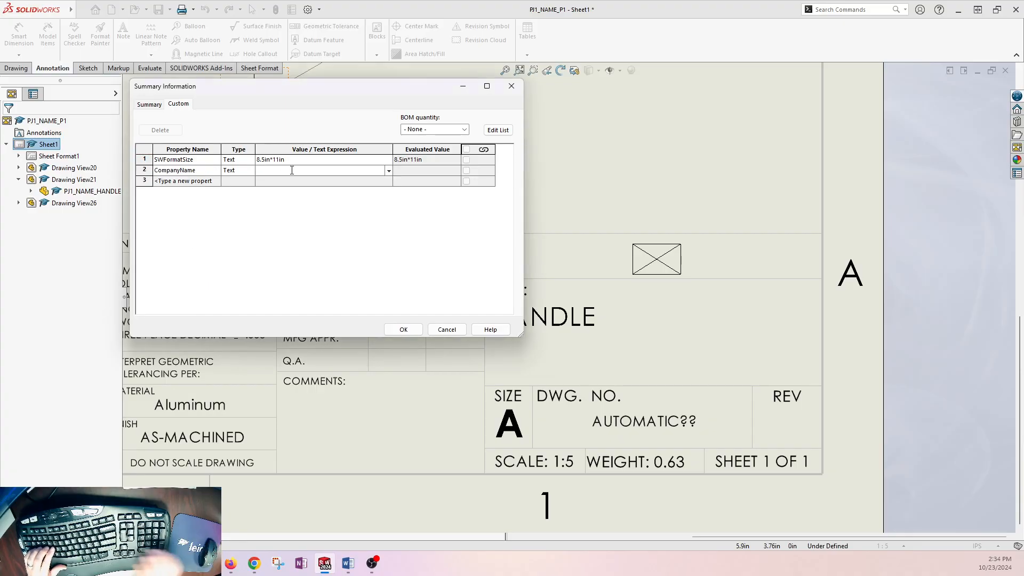
{"action": "type", "text": "COMPANY NAME"}
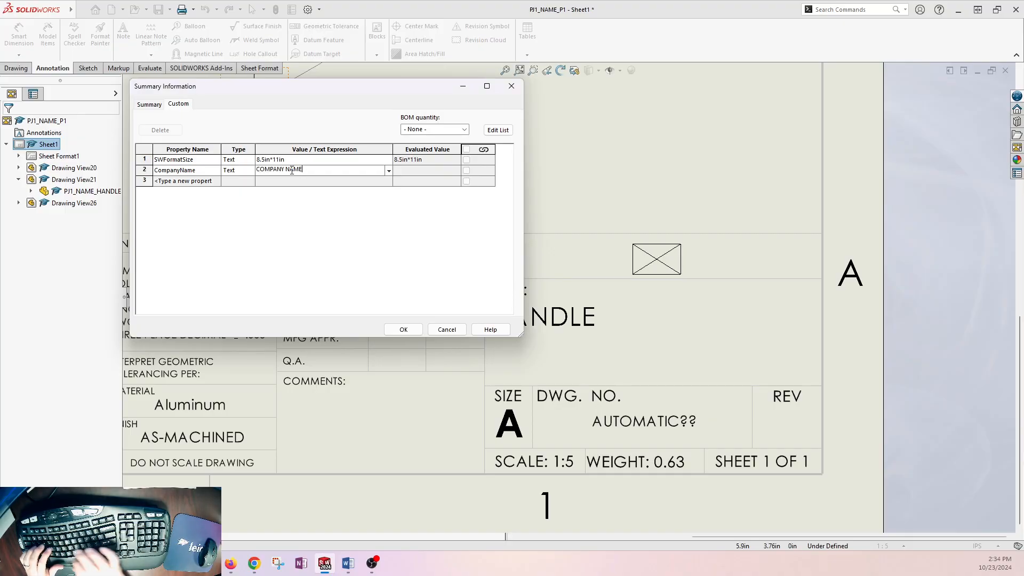
Add a DrawnBy custom property with the value NAME to the drawing
{"action": "left_click", "coordinate": [216, 183]}
{"action": "left_click", "coordinate": [216, 182]}
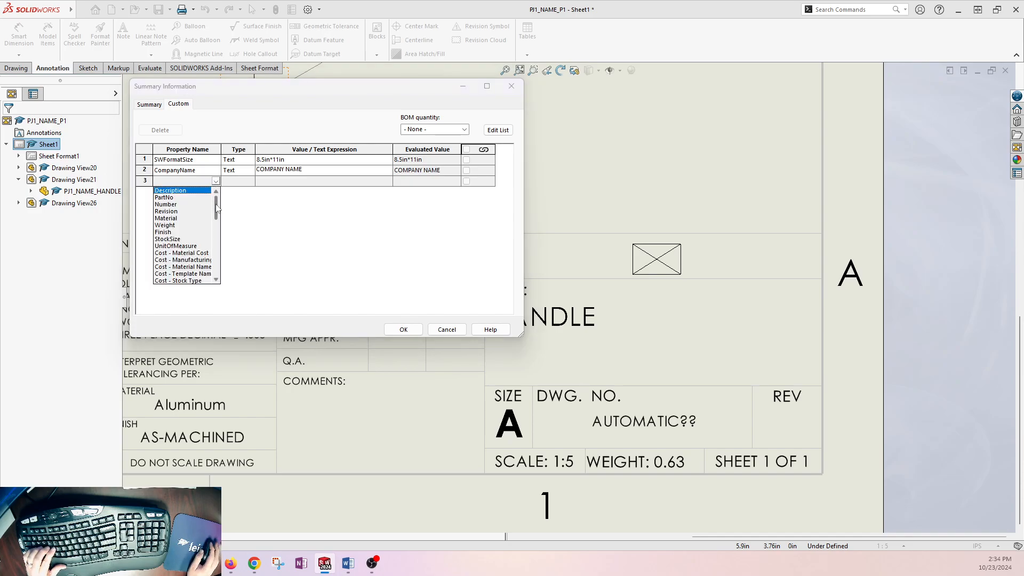
{"action": "left_click_drag", "start_coordinate": [217, 208], "coordinate": [219, 228]}
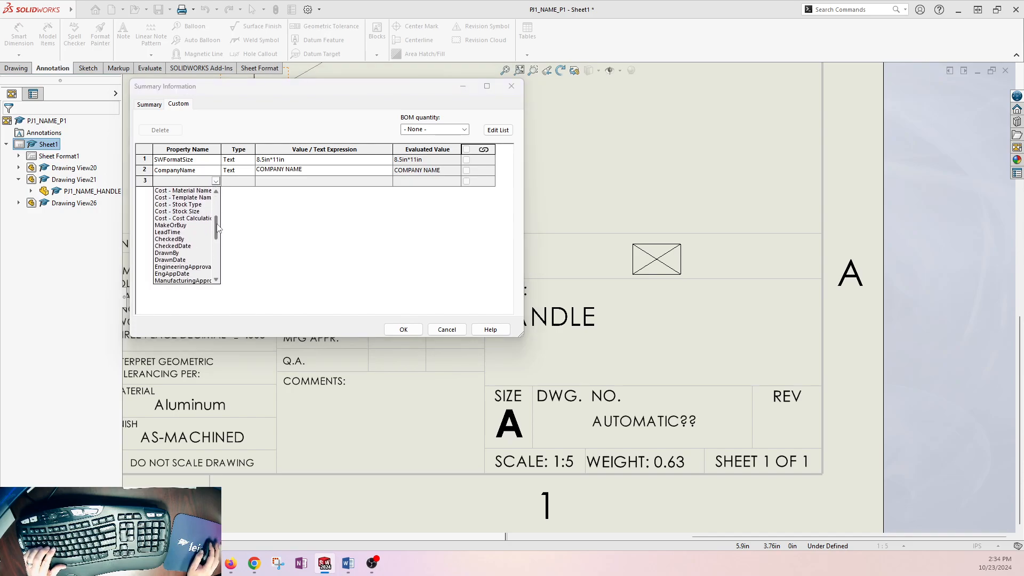
{"action": "left_click", "coordinate": [167, 254]}
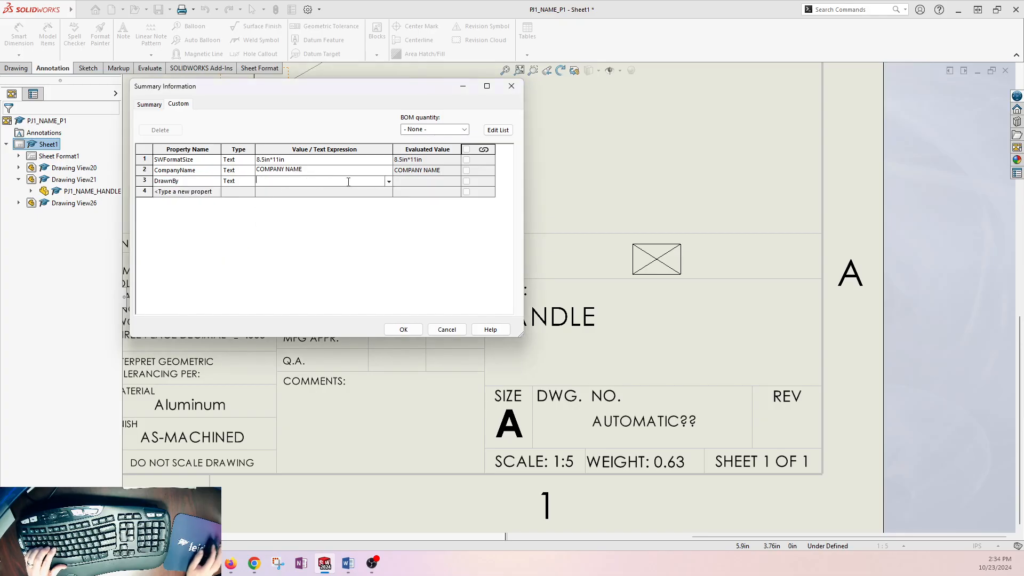
{"action": "type", "text": "NAME"}
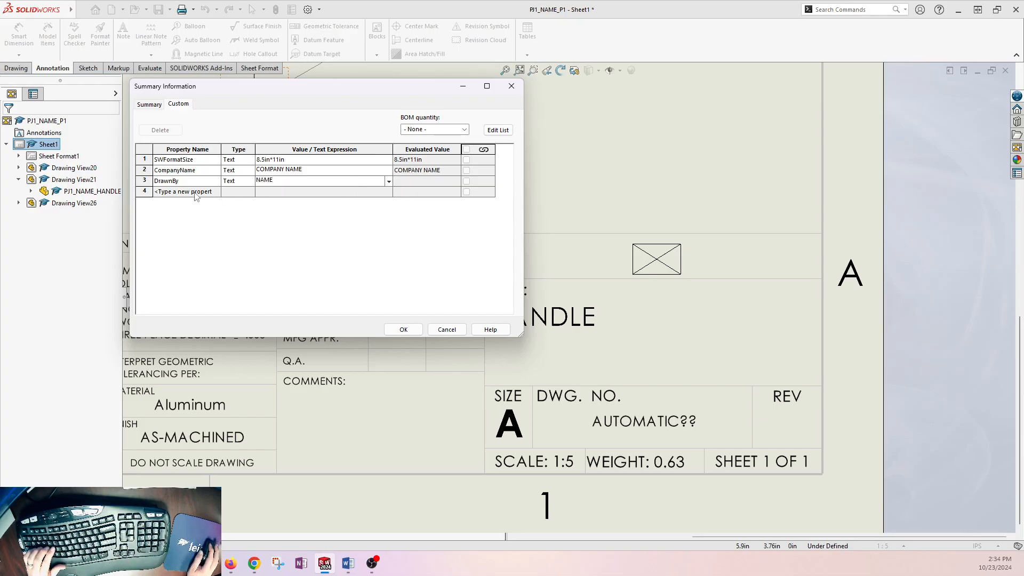
Add a DrawnDate custom property with the value 10/23/24 and accept the drawing's file properties
{"action": "left_click", "coordinate": [216, 192]}
{"action": "scroll", "coordinate": [190, 239], "scroll_direction": "down", "scroll_amount": 4}
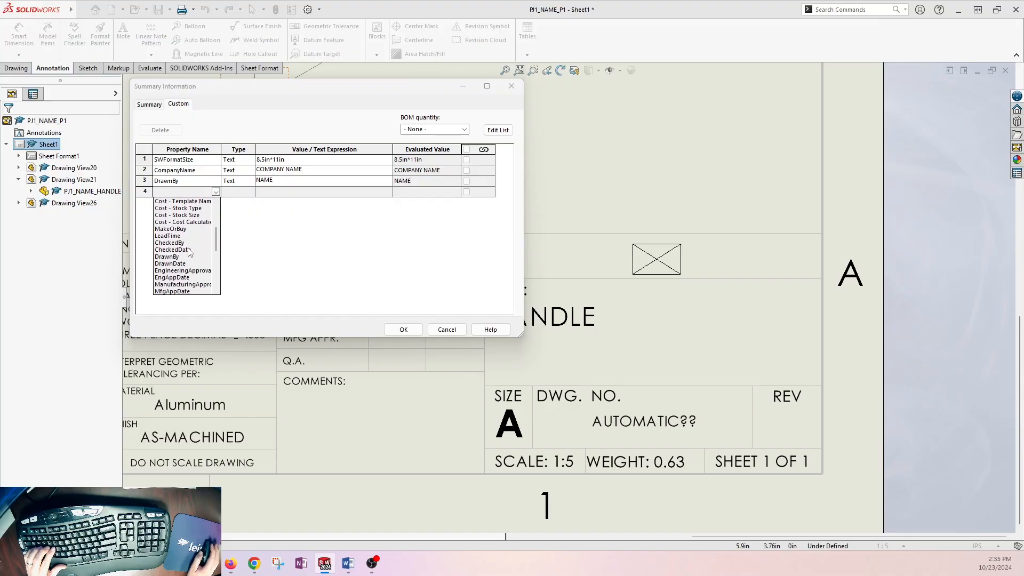
{"action": "left_click", "coordinate": [180, 264]}
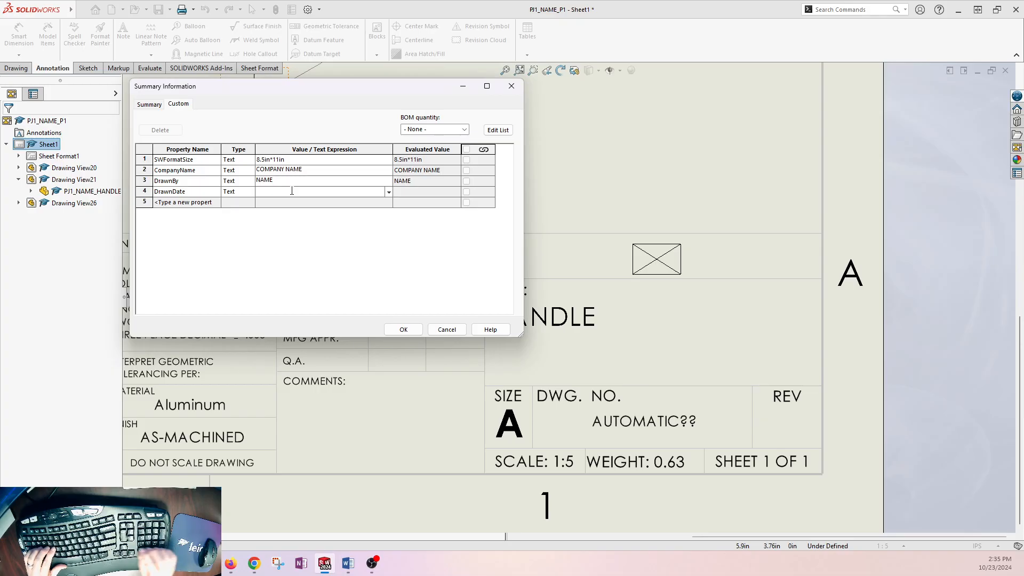
{"action": "type", "text": "10/23/20"}
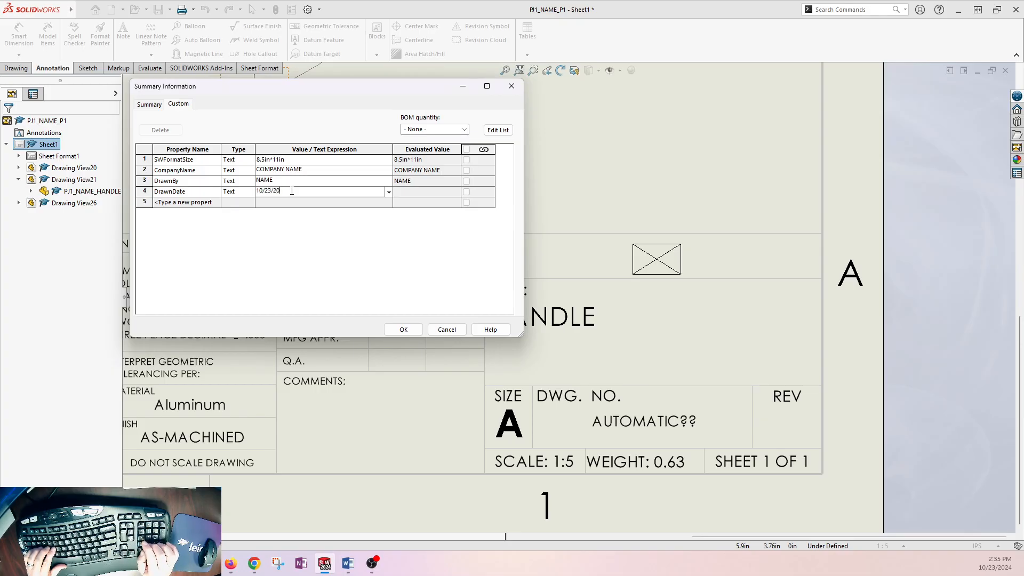
{"action": "key", "text": "BackSpace"}
{"action": "type", "text": "4"}
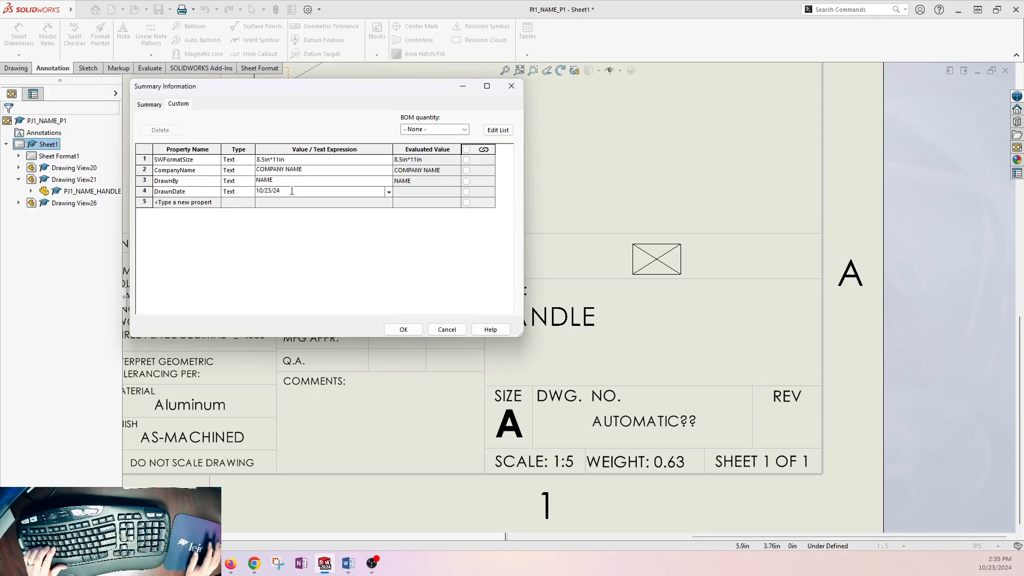
{"action": "left_click", "coordinate": [404, 326]}
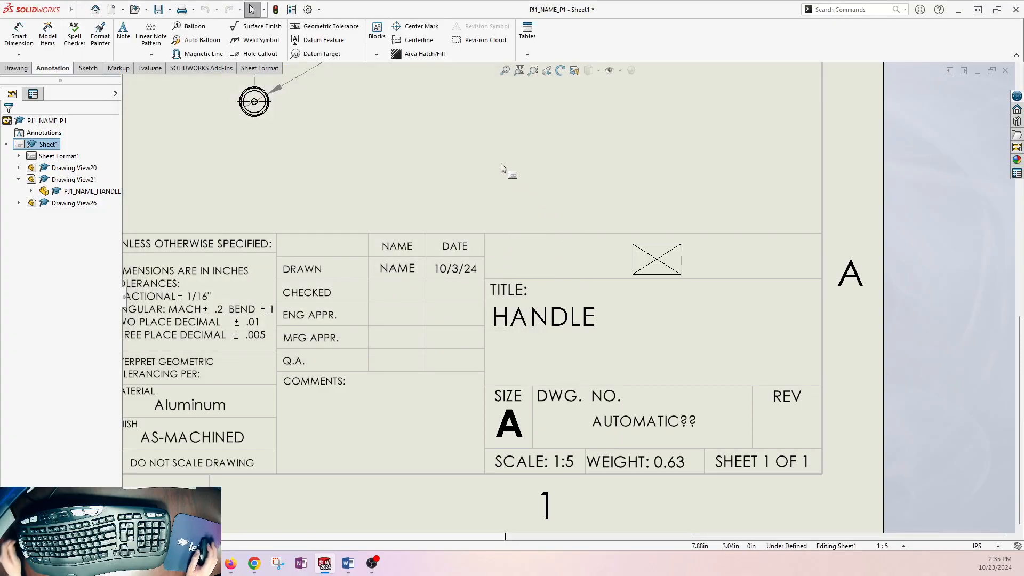
Reopen the sheet format and link the empty note above the title to the current document's CompanyName property
{"action": "right_click", "coordinate": [447, 175]}
{"action": "left_click", "coordinate": [459, 244]}
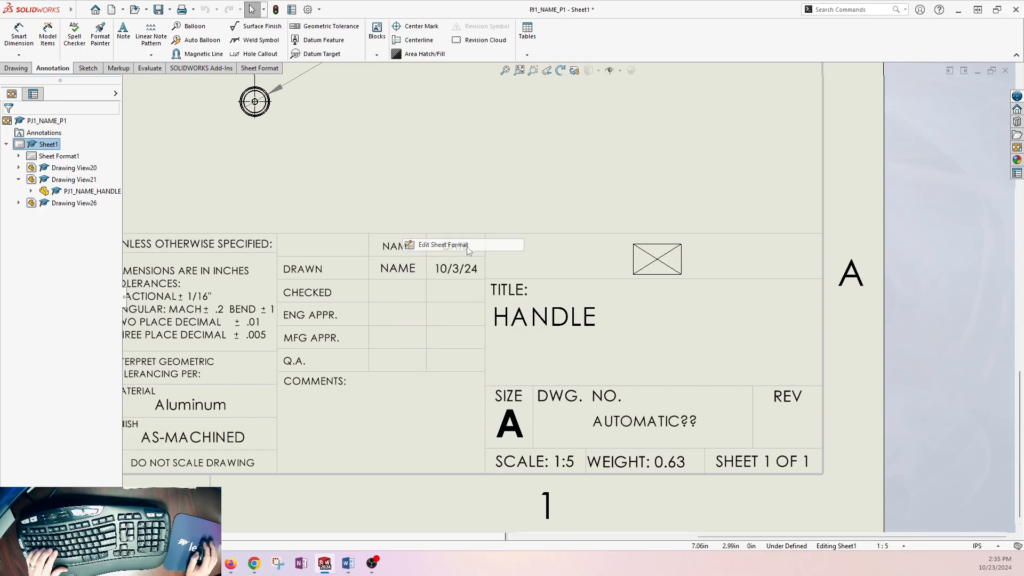
{"action": "double_click", "coordinate": [661, 269]}
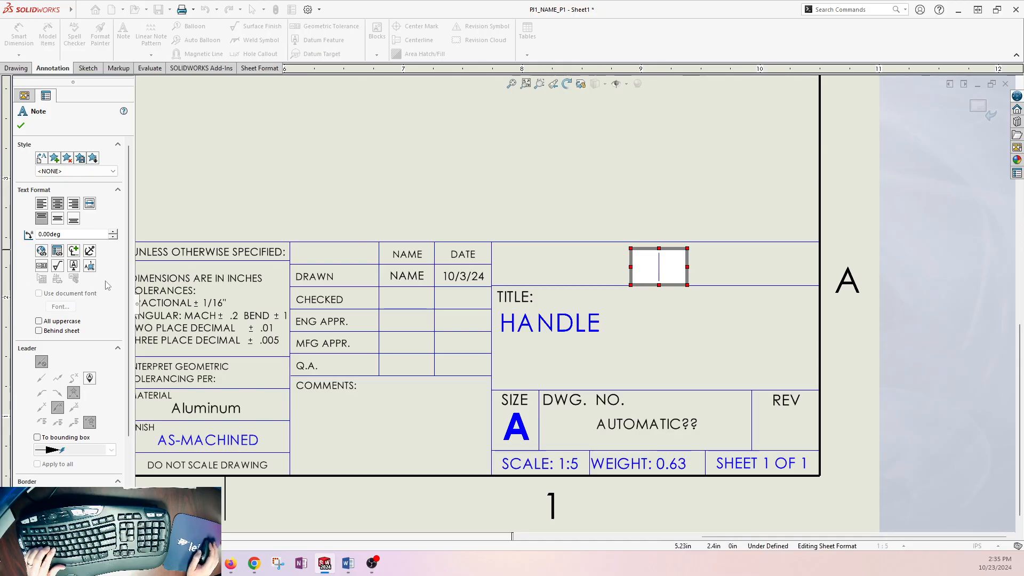
{"action": "left_click", "coordinate": [58, 251]}
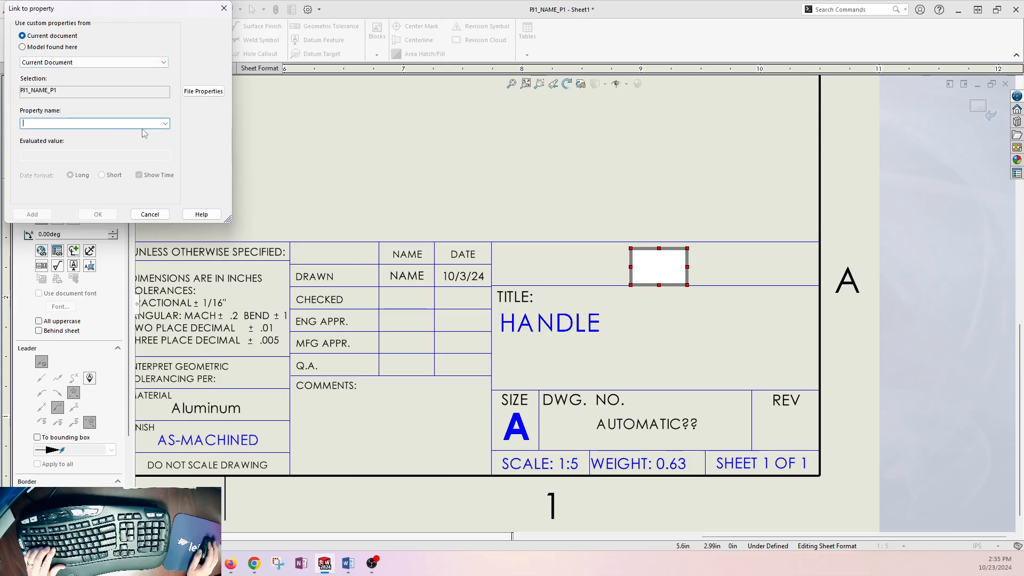
{"action": "left_click", "coordinate": [163, 126]}
{"action": "left_click", "coordinate": [110, 142]}
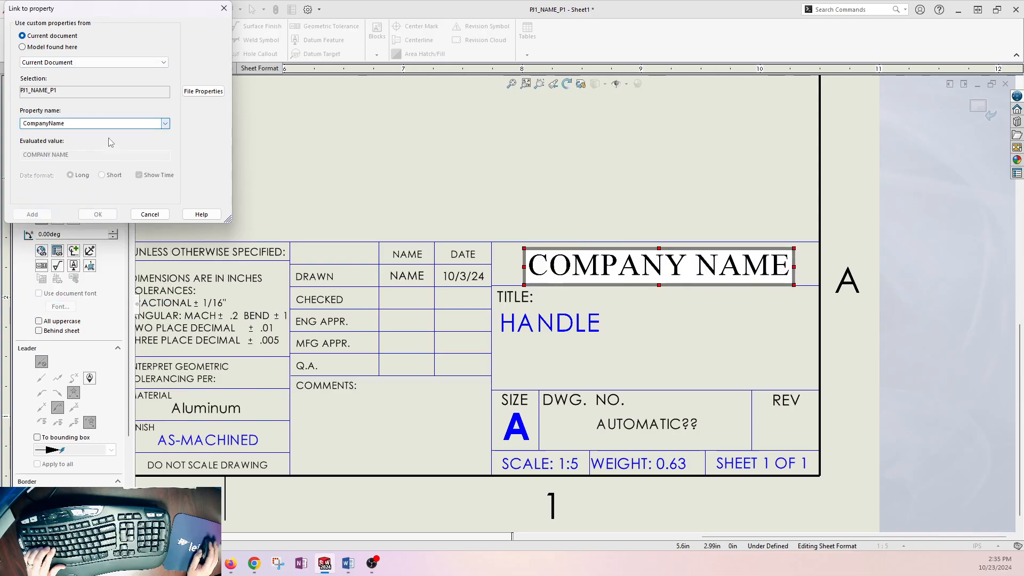
{"action": "left_click", "coordinate": [95, 214]}
{"action": "left_click", "coordinate": [534, 192]}
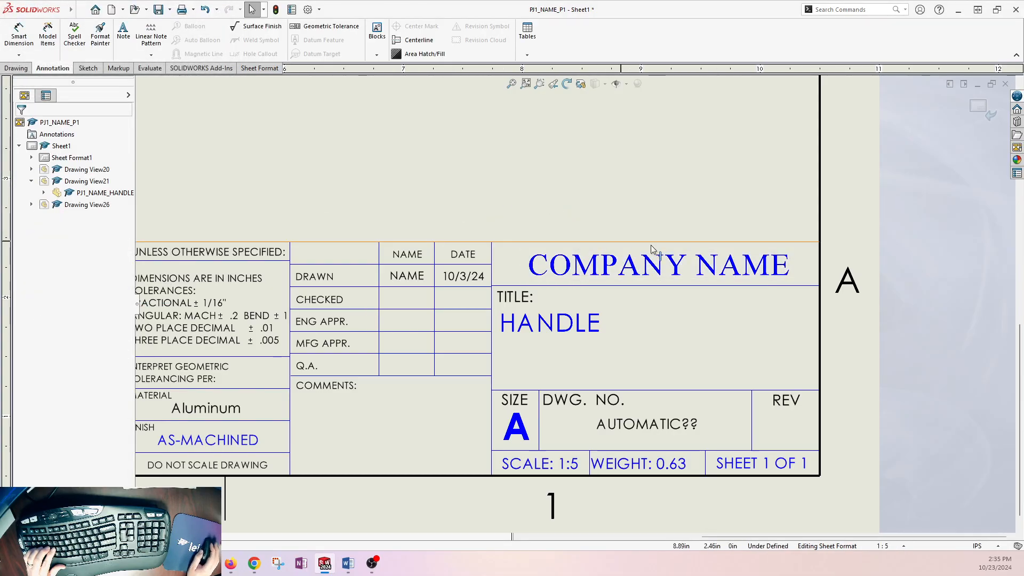
Replace the drawn-by name note with a link to the current document's DrawnBy property
{"action": "double_click", "coordinate": [407, 277]}
{"action": "key", "text": "BackSpace"}
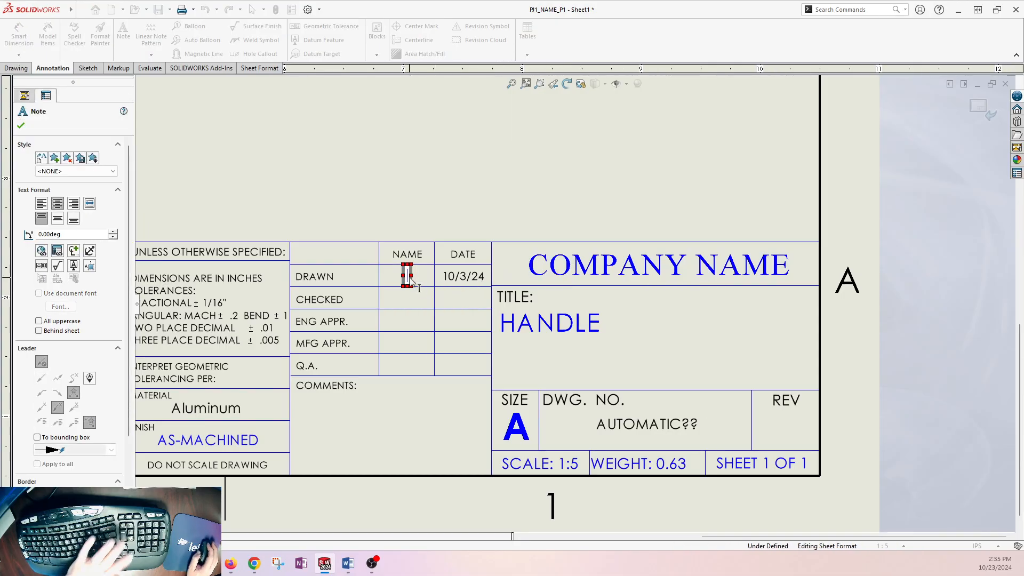
{"action": "left_click", "coordinate": [57, 250]}
{"action": "left_click", "coordinate": [165, 124]}
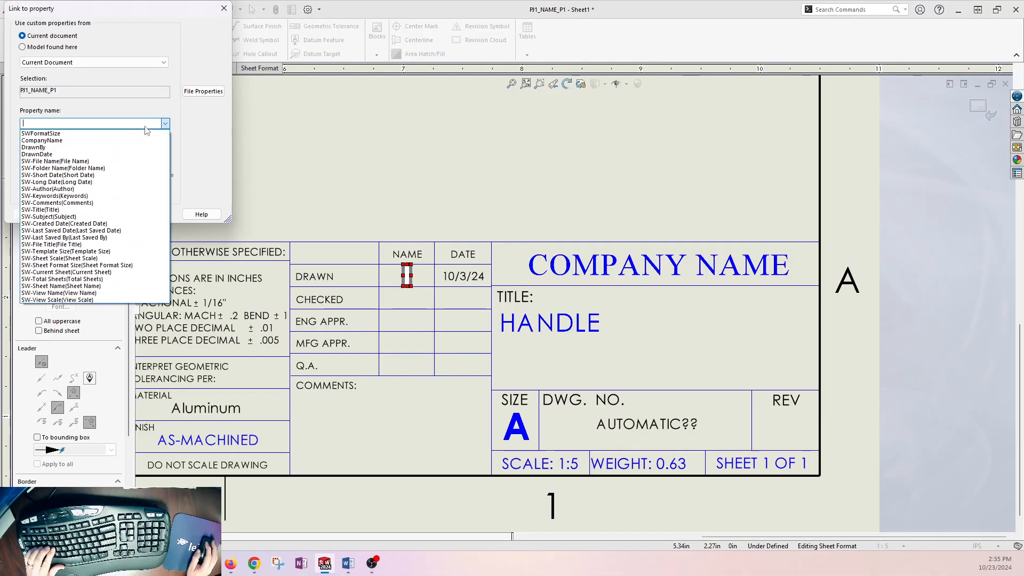
{"action": "left_click", "coordinate": [137, 155]}
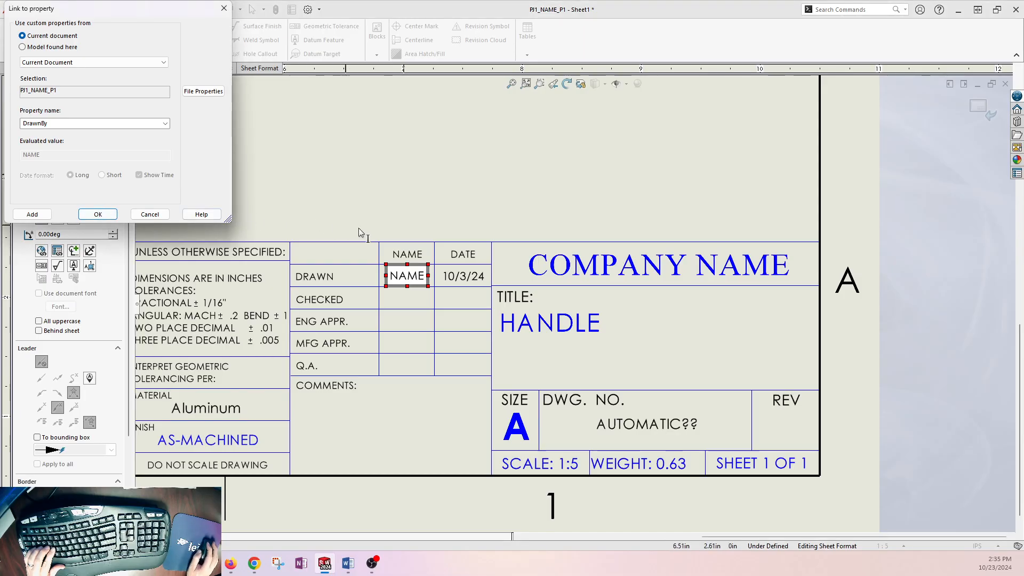
{"action": "left_click", "coordinate": [103, 214]}
{"action": "left_click", "coordinate": [436, 243]}
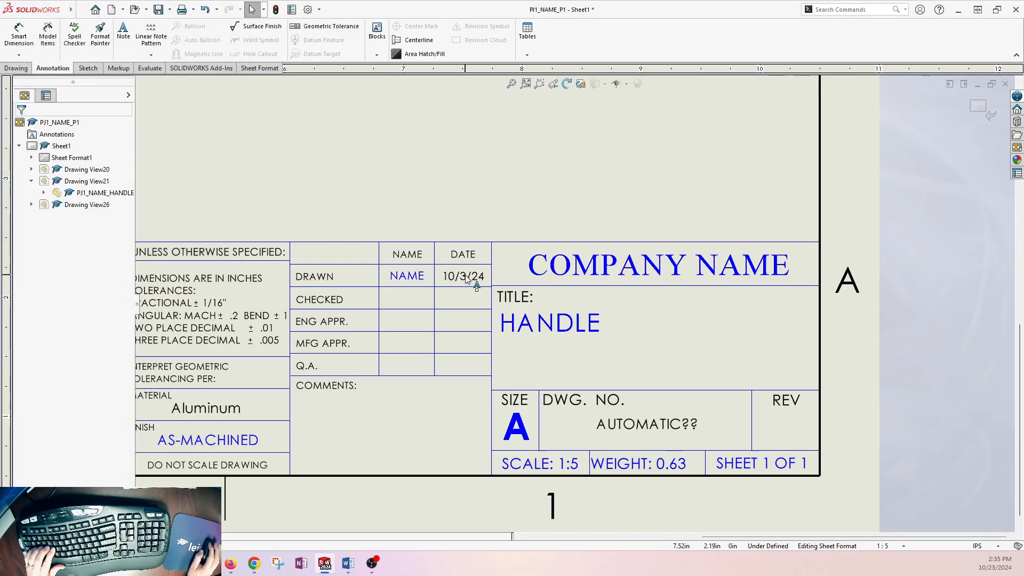
Replace the drawn date note with a link to the current document's DrawnDate property
{"action": "double_click", "coordinate": [465, 276]}
{"action": "key", "text": "BackSpace"}
{"action": "left_click", "coordinate": [57, 250]}
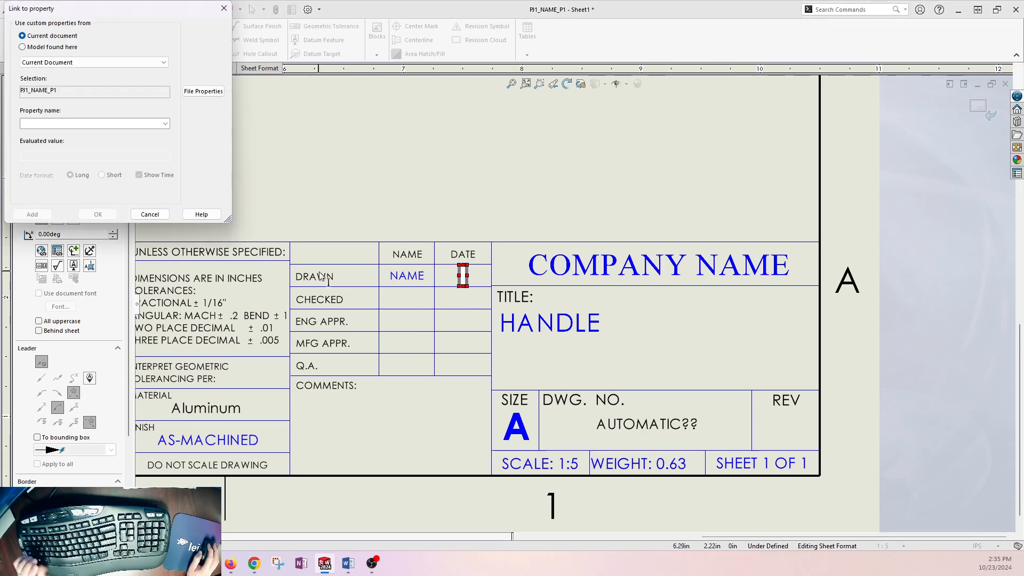
{"action": "left_click", "coordinate": [86, 123]}
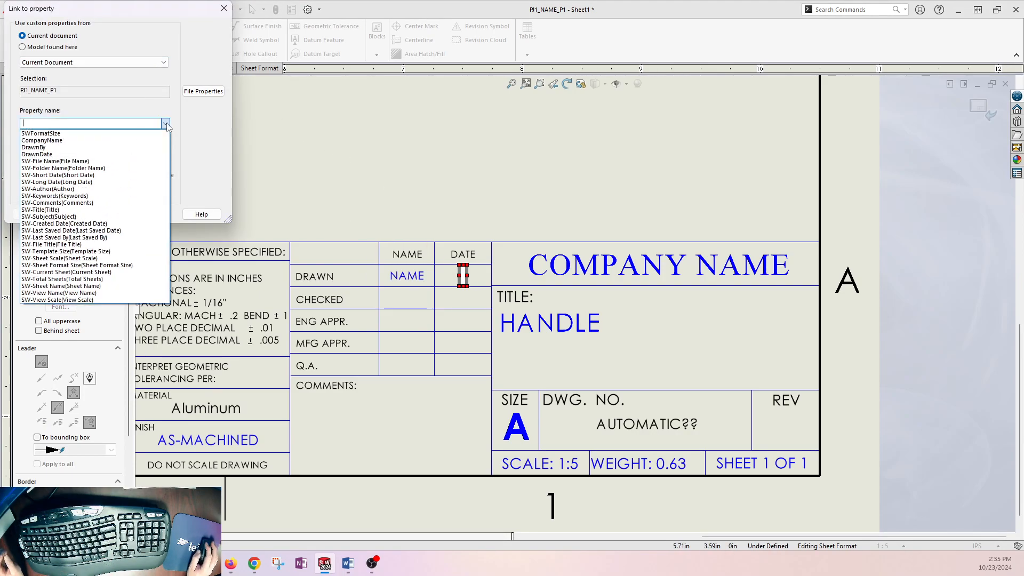
{"action": "left_click", "coordinate": [69, 155]}
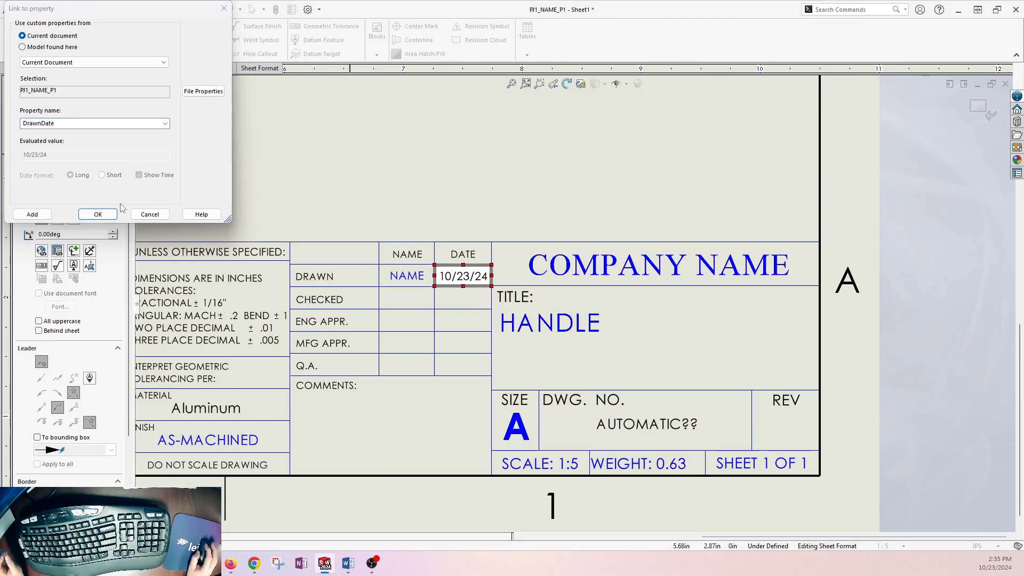
{"action": "left_click", "coordinate": [102, 213]}
{"action": "left_click", "coordinate": [416, 187]}
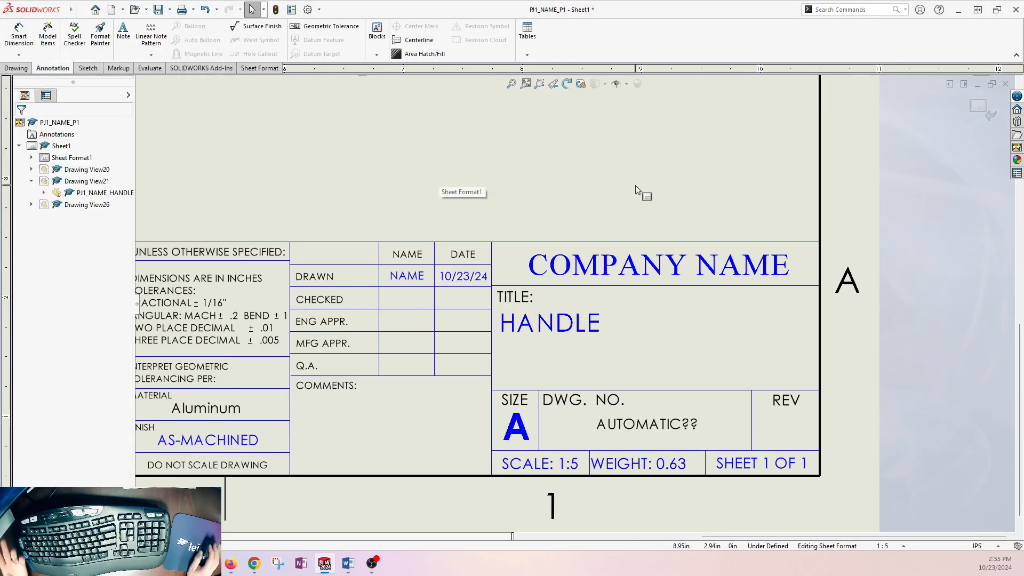
Replace the Aluminum note in the material cell with a link to the model's Material property
{"action": "scroll", "coordinate": [379, 267], "scroll_direction": "up", "scroll_amount": 4}
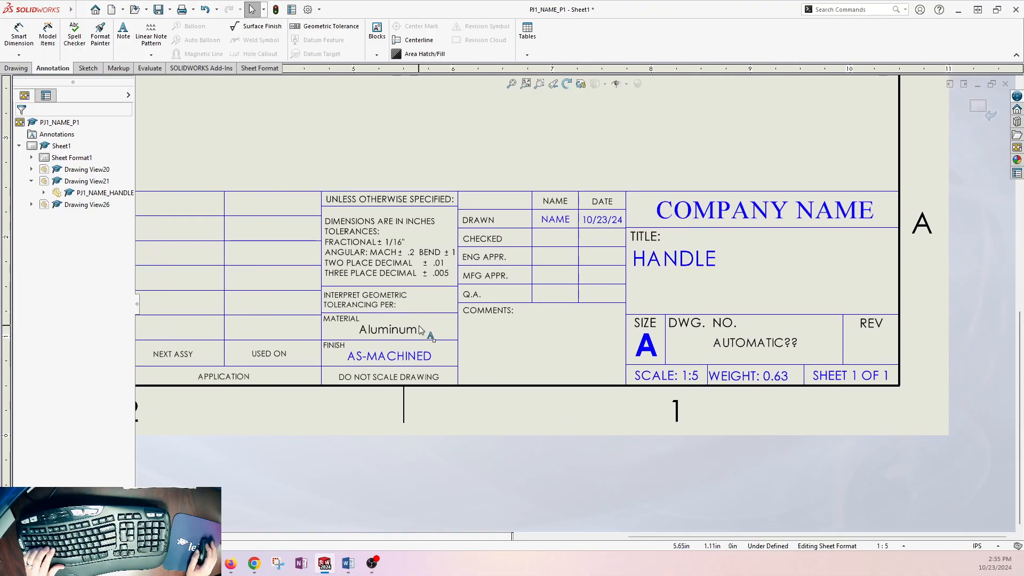
{"action": "double_click", "coordinate": [388, 329]}
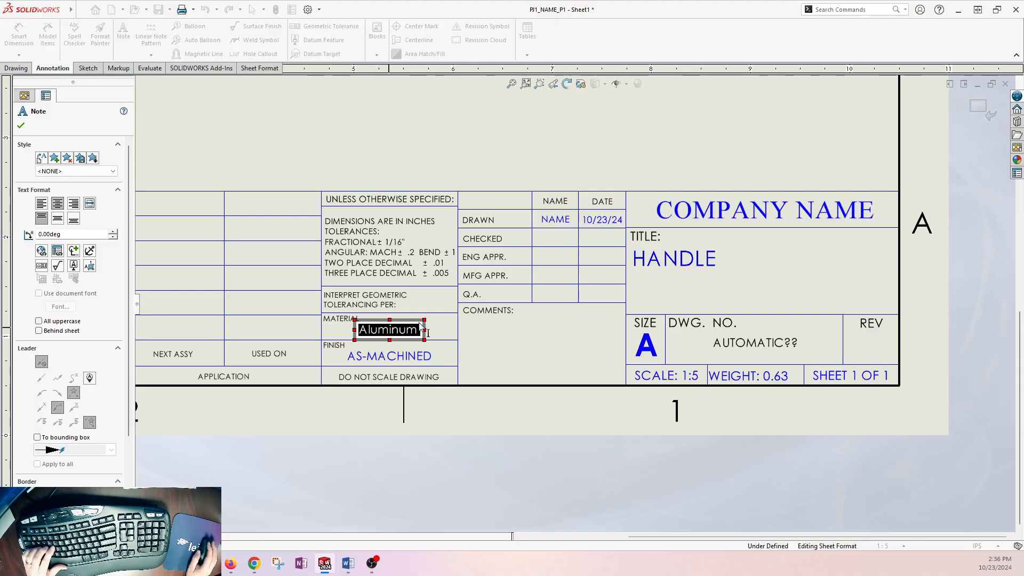
{"action": "key", "text": "Delete"}
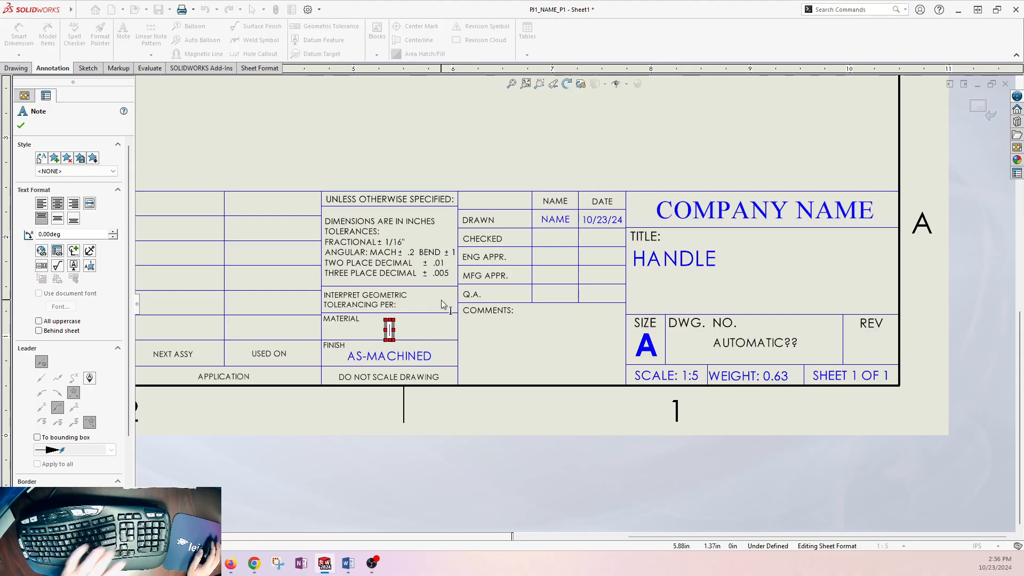
{"action": "left_click", "coordinate": [41, 251]}
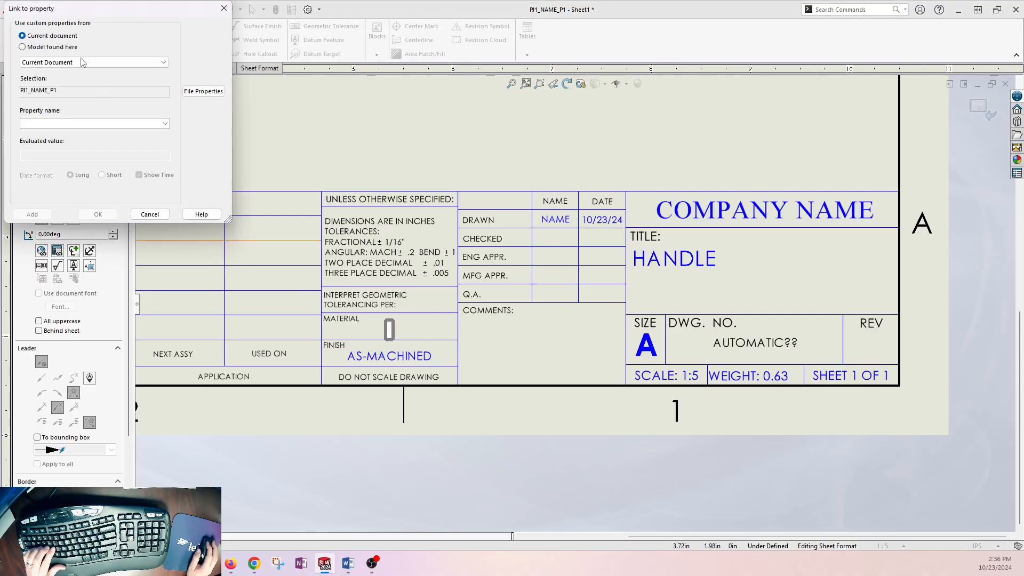
{"action": "left_click", "coordinate": [45, 49]}
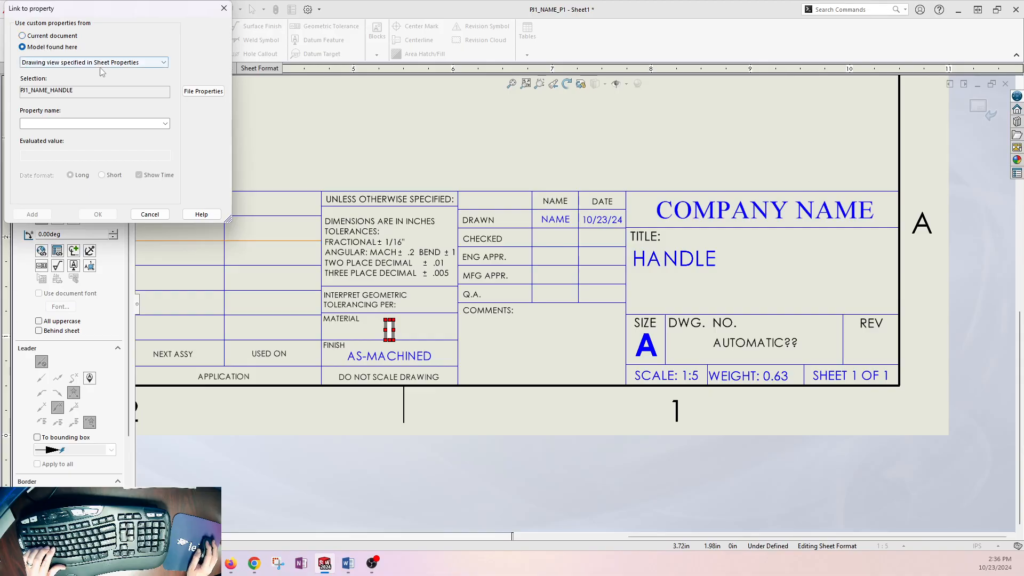
{"action": "left_click", "coordinate": [166, 125]}
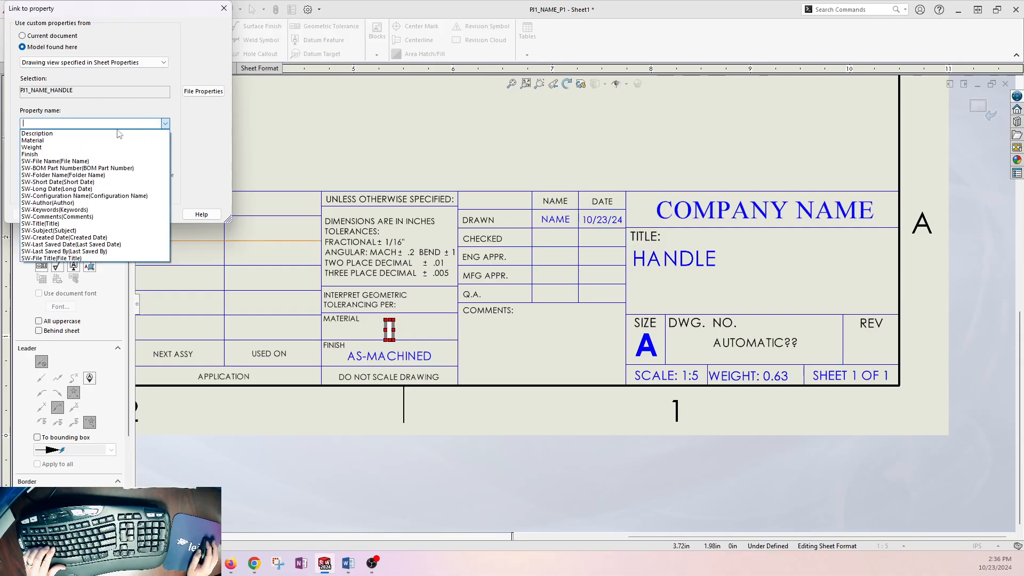
{"action": "left_click", "coordinate": [71, 141]}
{"action": "left_click", "coordinate": [98, 215]}
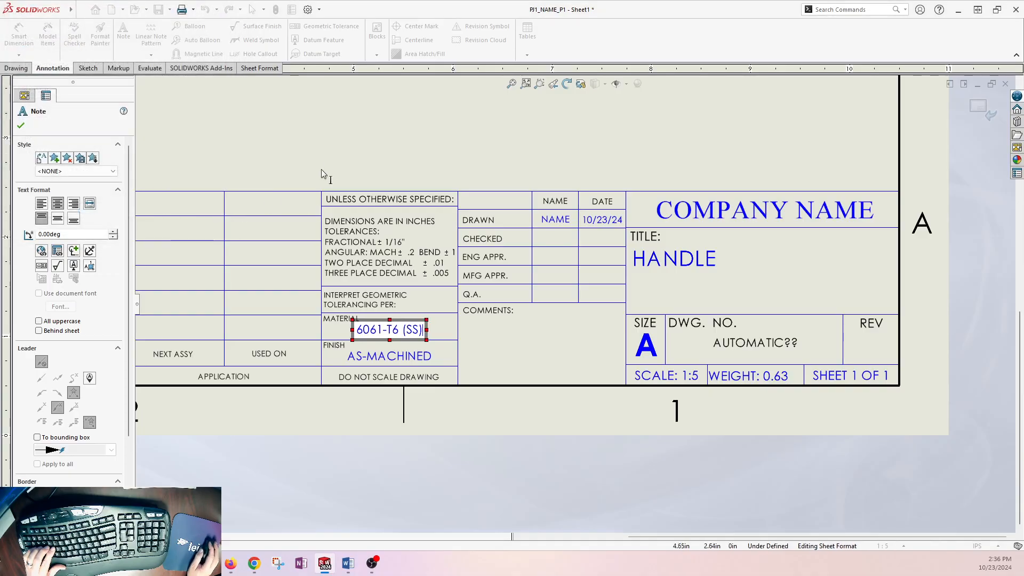
Clear the finish note and relink it to the Finish property of the model in the drawing view
{"action": "double_click", "coordinate": [389, 355]}
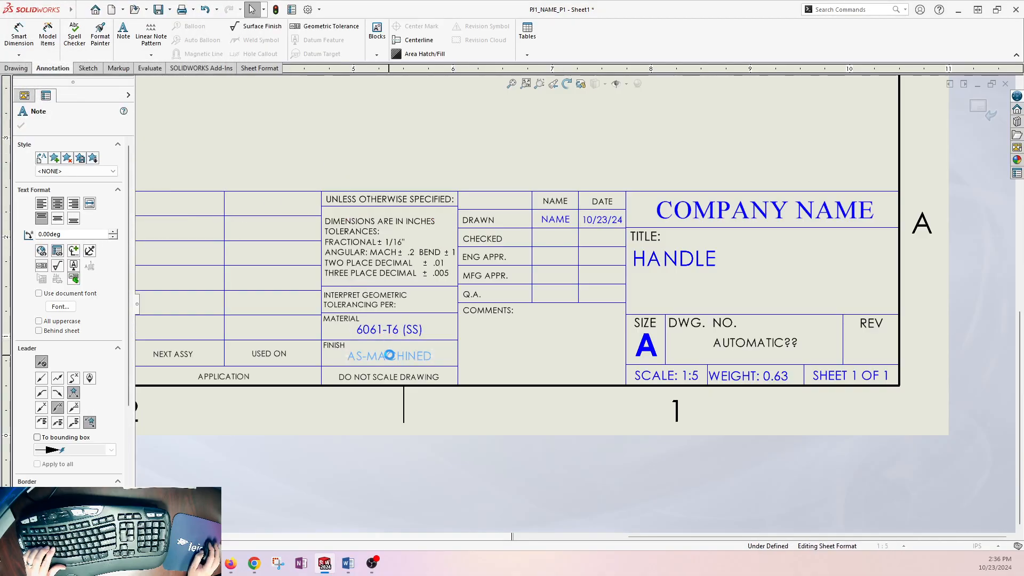
{"action": "key", "text": "ctrl+a"}
{"action": "key", "text": "Delete"}
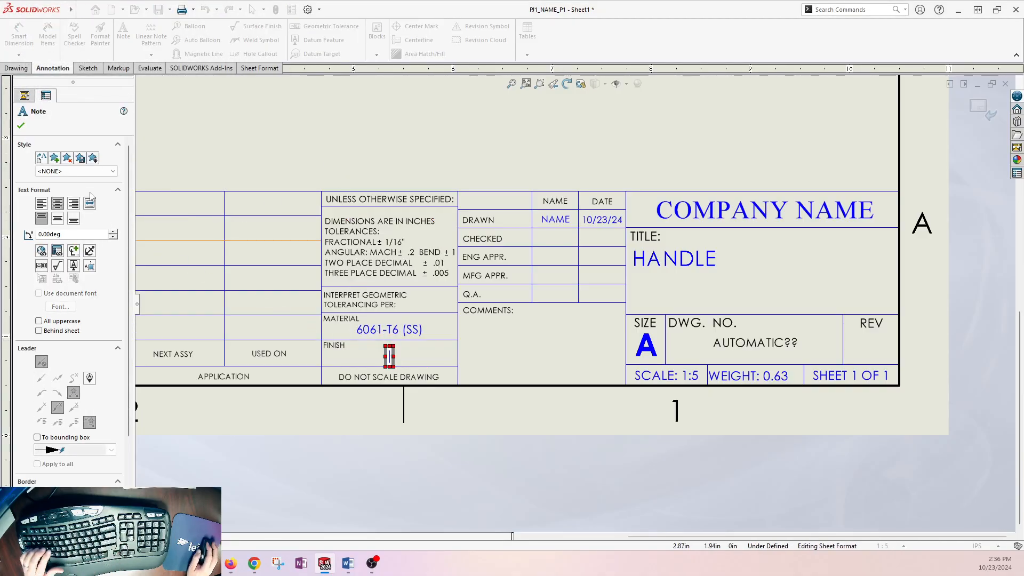
{"action": "left_click", "coordinate": [57, 251]}
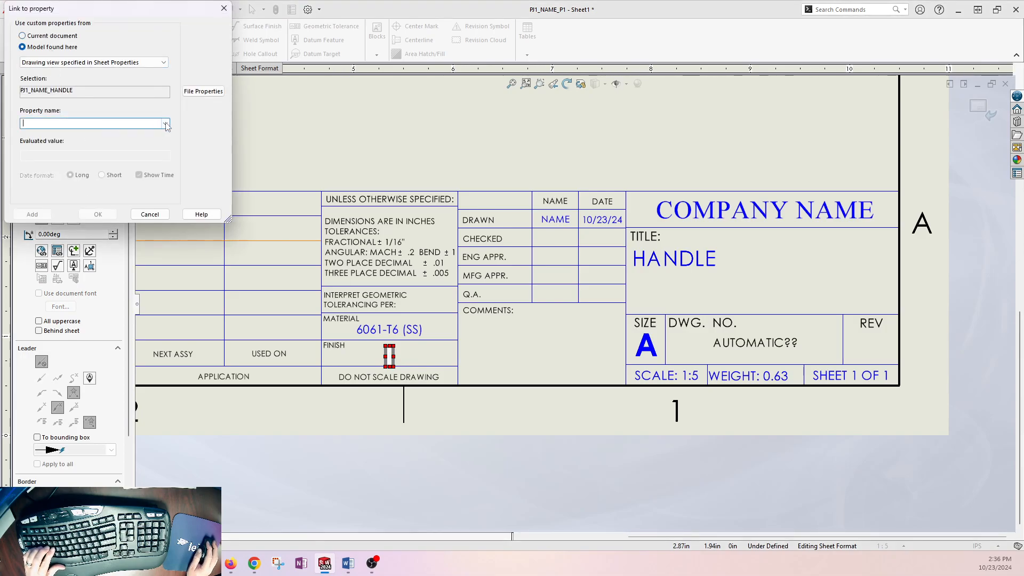
{"action": "left_click", "coordinate": [140, 123]}
{"action": "left_click", "coordinate": [107, 154]}
{"action": "left_click", "coordinate": [98, 215]}
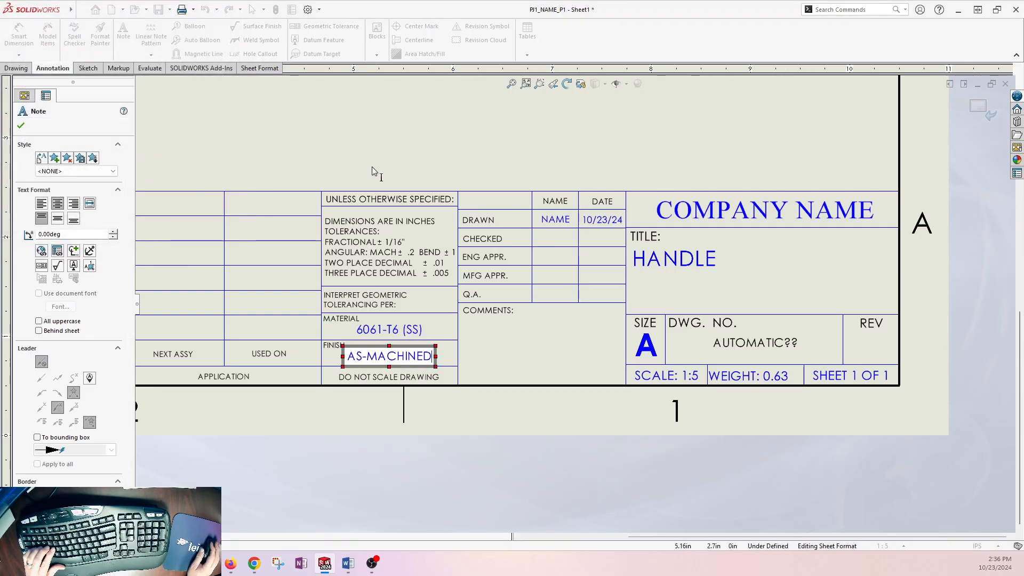
{"action": "left_click", "coordinate": [381, 182]}
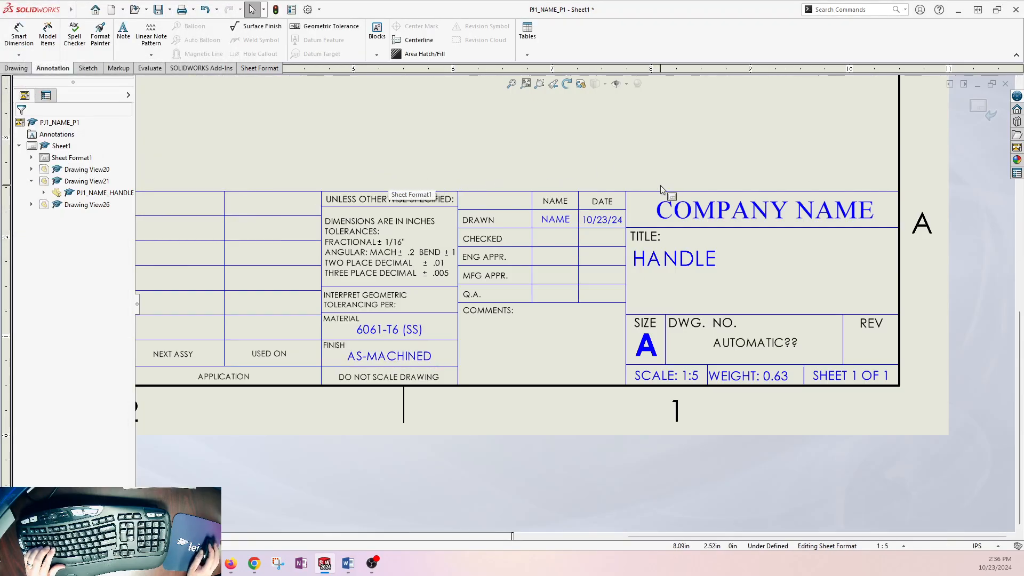
Trim away the horizontal lines of the USED ON column in the application table beside the title block
{"action": "mouse_move", "coordinate": [269, 158]}
{"action": "middle_mouse_down"}
{"action": "mouse_move", "coordinate": [308, 148]}
{"action": "mouse_move", "coordinate": [590, 165]}
{"action": "middle_mouse_up"}
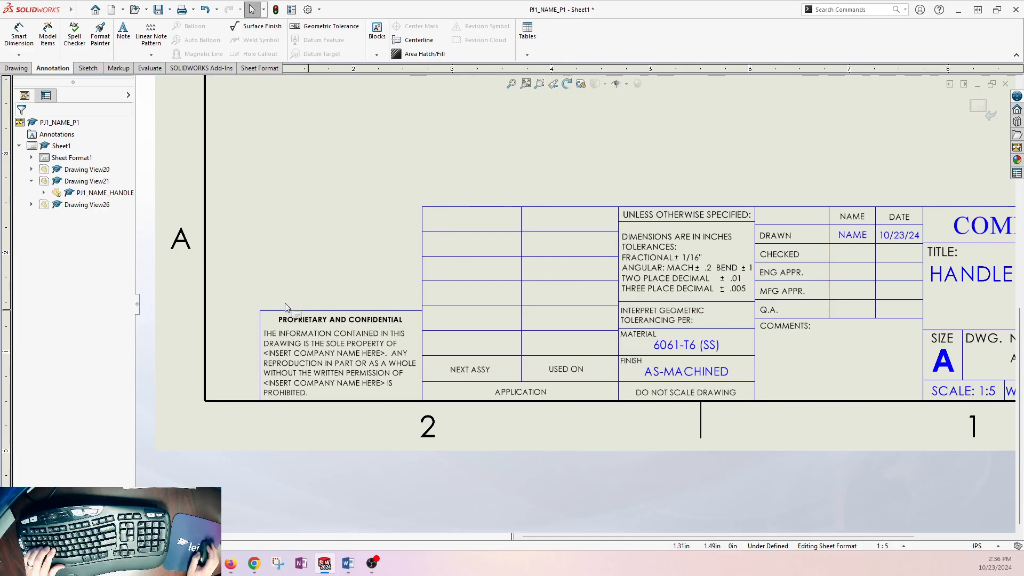
{"action": "left_click", "coordinate": [87, 68]}
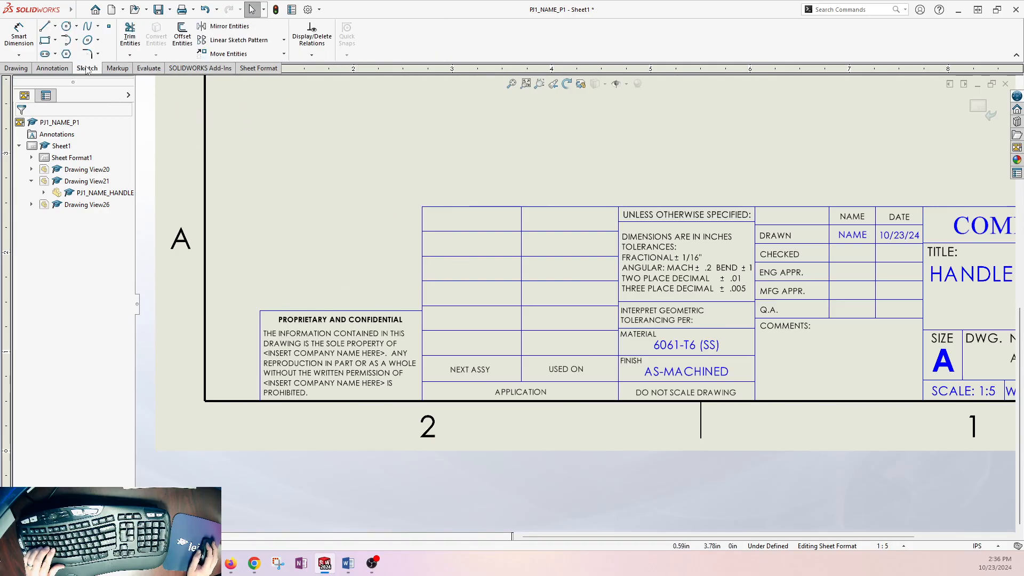
{"action": "left_click", "coordinate": [130, 35]}
{"action": "mouse_move", "coordinate": [541, 126]}
{"action": "left_mouse_down"}
{"action": "mouse_move", "coordinate": [608, 390]}
{"action": "mouse_move", "coordinate": [556, 294]}
{"action": "left_mouse_up"}
{"action": "key", "text": "Escape"}
Try to delete the remaining application table and the proprietary notice together, and undo the deletion
{"action": "left_click_drag", "start_coordinate": [584, 167], "coordinate": [244, 397]}
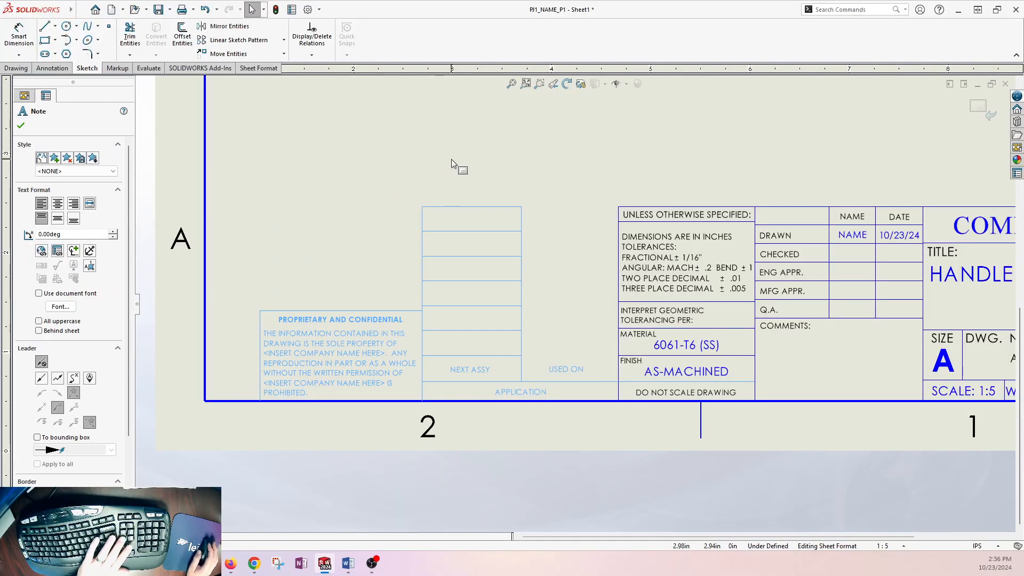
{"action": "key", "text": "Delete"}
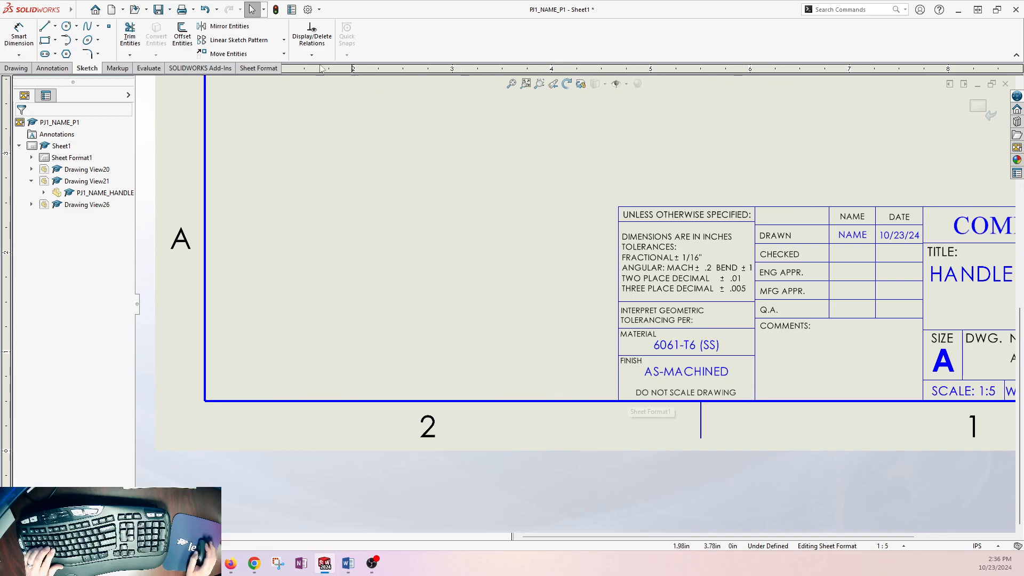
{"action": "left_click", "coordinate": [204, 9]}
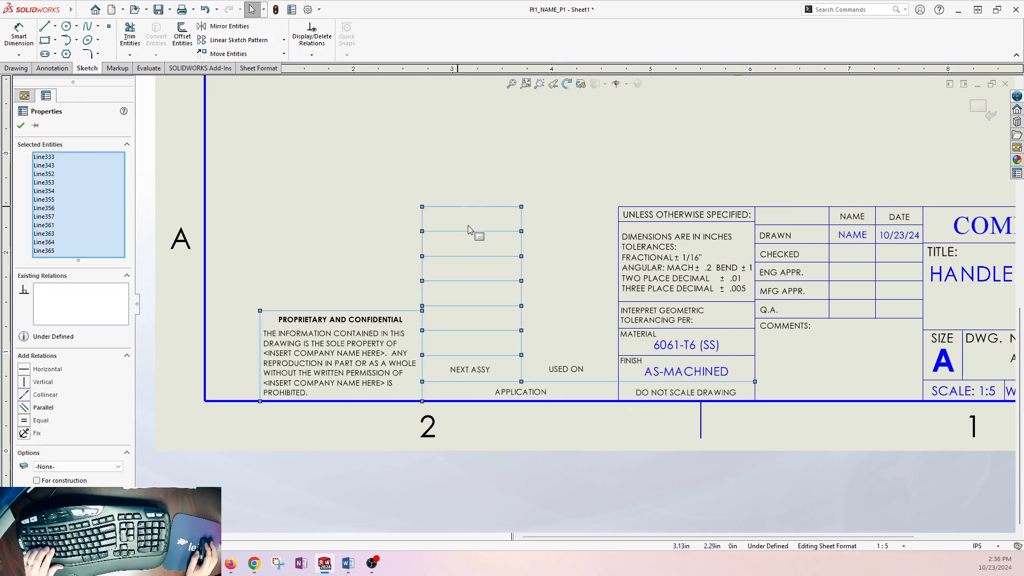
Trim the line joining the application table to the finish cell, and delete the remaining table and the proprietary notice
{"action": "left_click", "coordinate": [130, 37]}
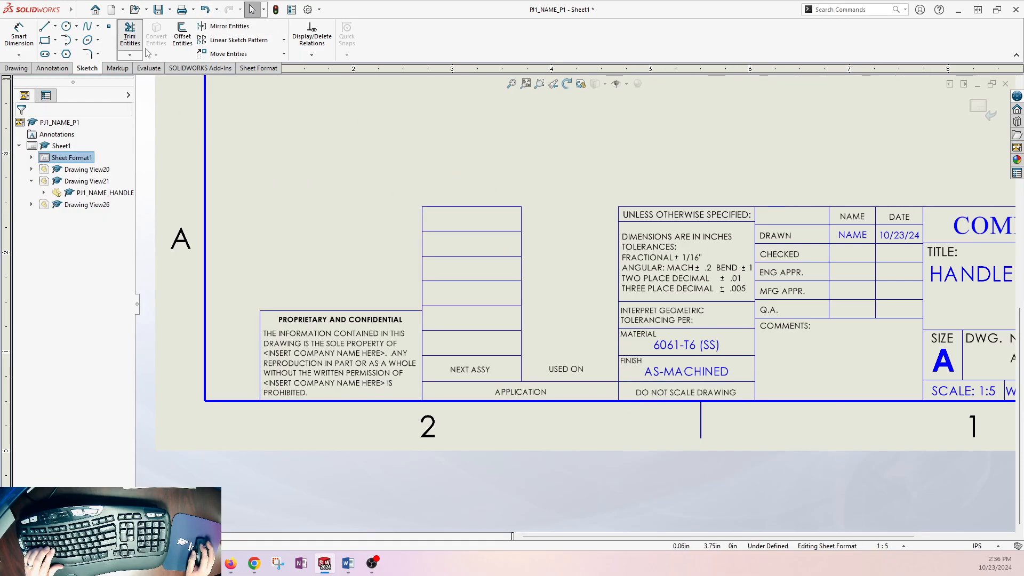
{"action": "left_click_drag", "start_coordinate": [593, 337], "coordinate": [594, 383]}
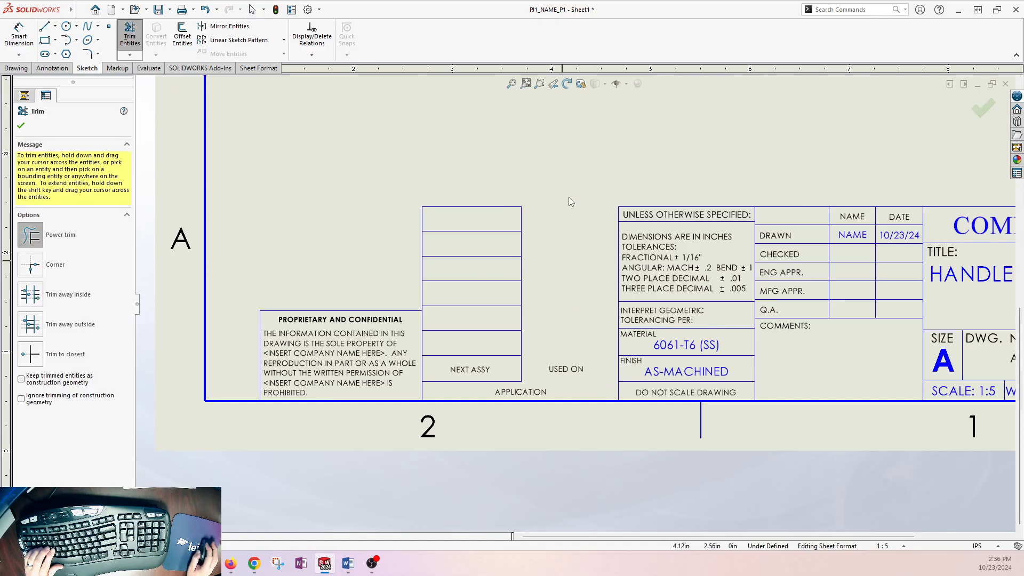
{"action": "left_click_drag", "start_coordinate": [534, 247], "coordinate": [405, 321]}
{"action": "key", "text": "Escape"}
{"action": "left_click_drag", "start_coordinate": [598, 141], "coordinate": [248, 399]}
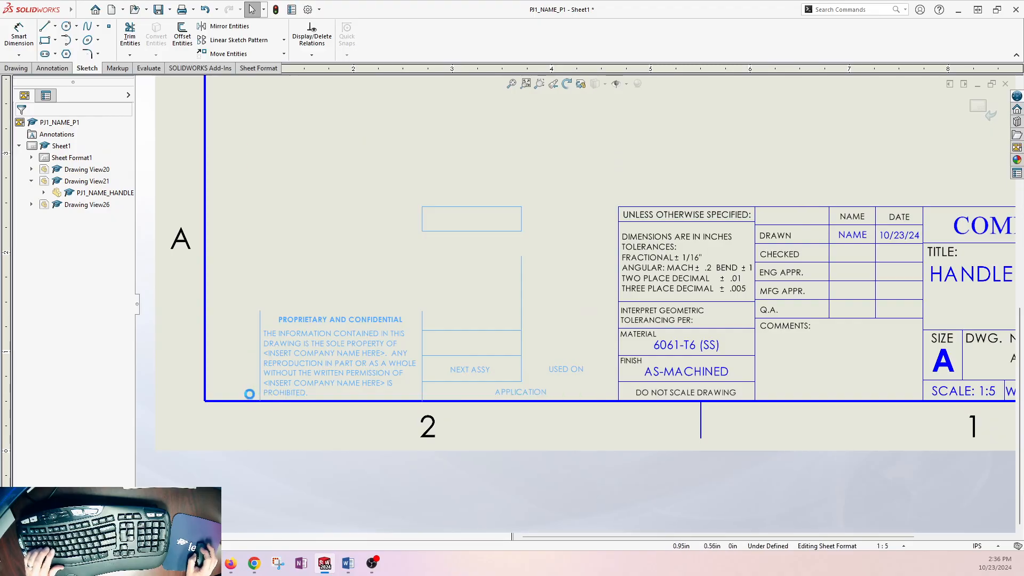
{"action": "key", "text": "Delete"}
Set the font size of the COMPANY NAME note in the title block to 14
{"action": "middle_click_drag", "start_coordinate": [578, 258], "coordinate": [213, 294]}
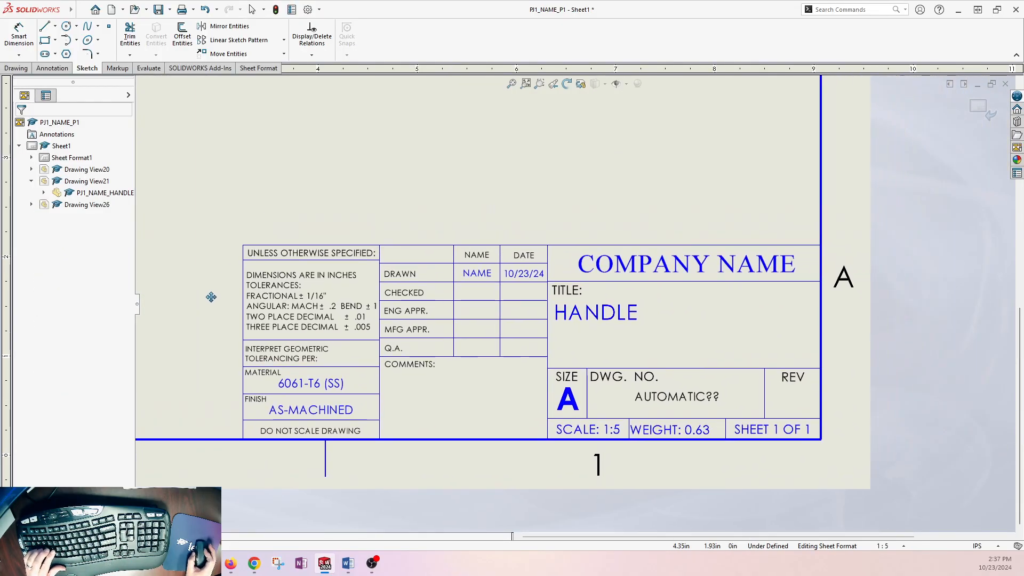
{"action": "double_click", "coordinate": [659, 274]}
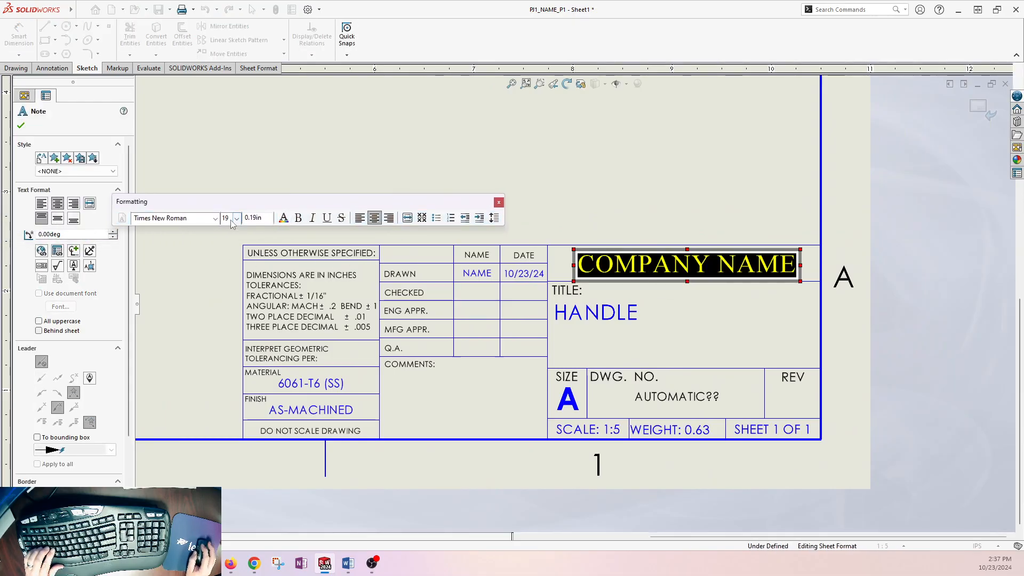
{"action": "left_click", "coordinate": [233, 219]}
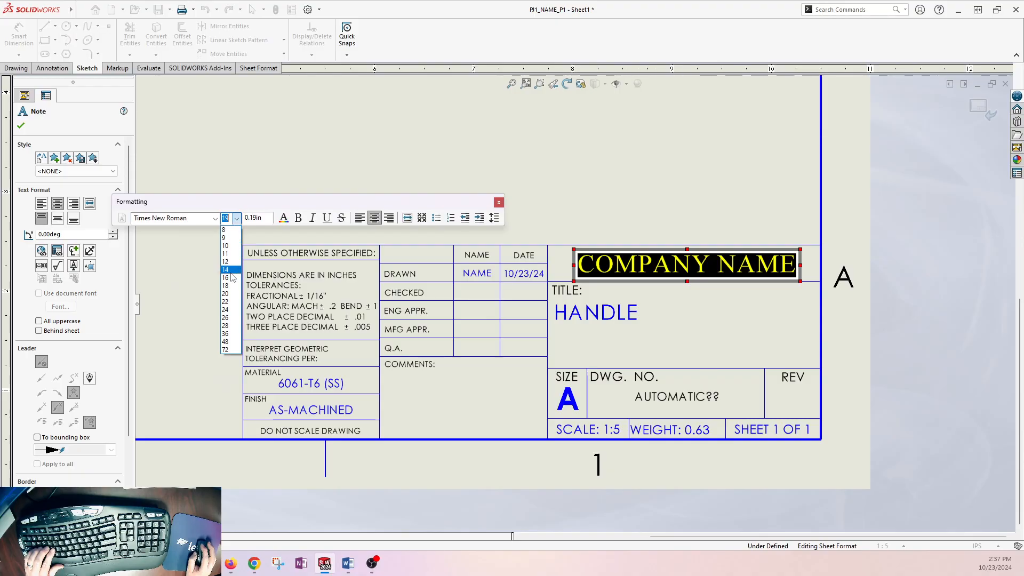
{"action": "left_click", "coordinate": [231, 270]}
{"action": "left_click", "coordinate": [698, 230]}
{"action": "scroll", "coordinate": [698, 229], "scroll_direction": "down", "scroll_amount": 1}
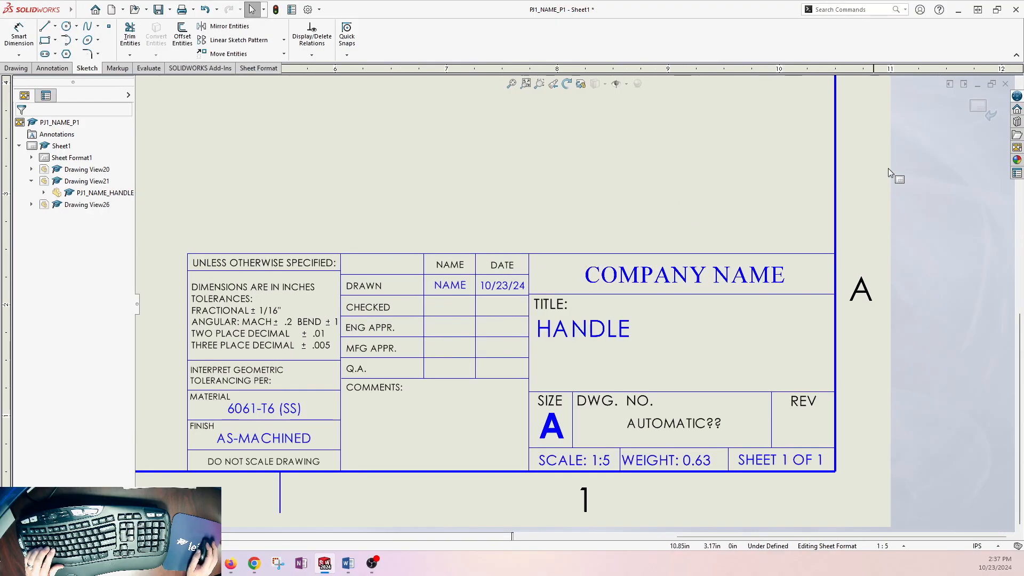
Exit the sheet format and return to the full drawing sheet
{"action": "left_click", "coordinate": [983, 106]}
{"action": "left_click", "coordinate": [648, 169]}
{"action": "key", "text": "f"}
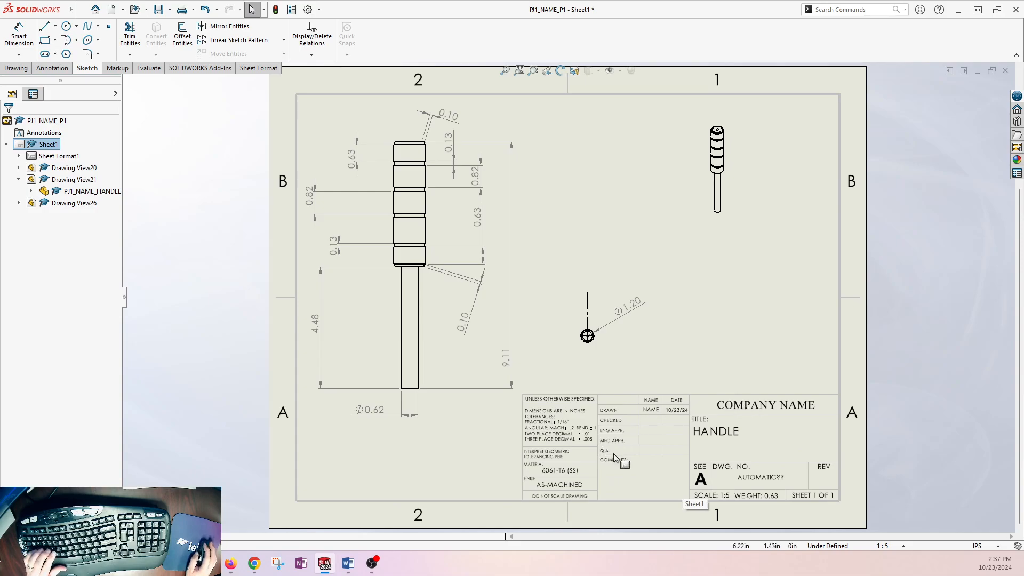
In the sheet format, replace the AUTOMATIC?? note under DWG. NO. with a link to the current document's SW-File Name property
{"action": "scroll", "coordinate": [717, 425], "scroll_direction": "down", "scroll_amount": 3}
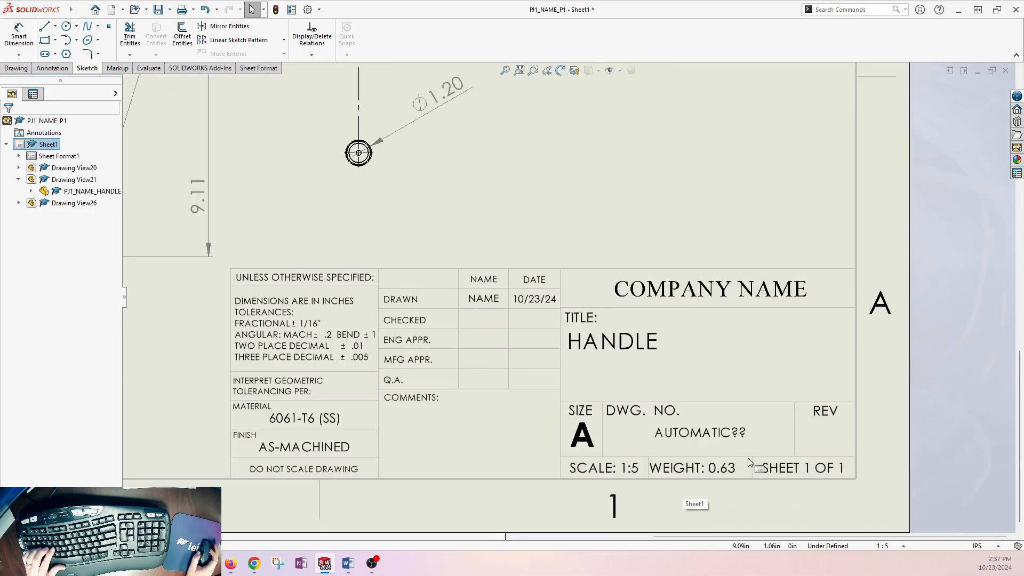
{"action": "middle_click_drag", "start_coordinate": [630, 389], "coordinate": [547, 337]}
{"action": "right_click", "coordinate": [596, 185]}
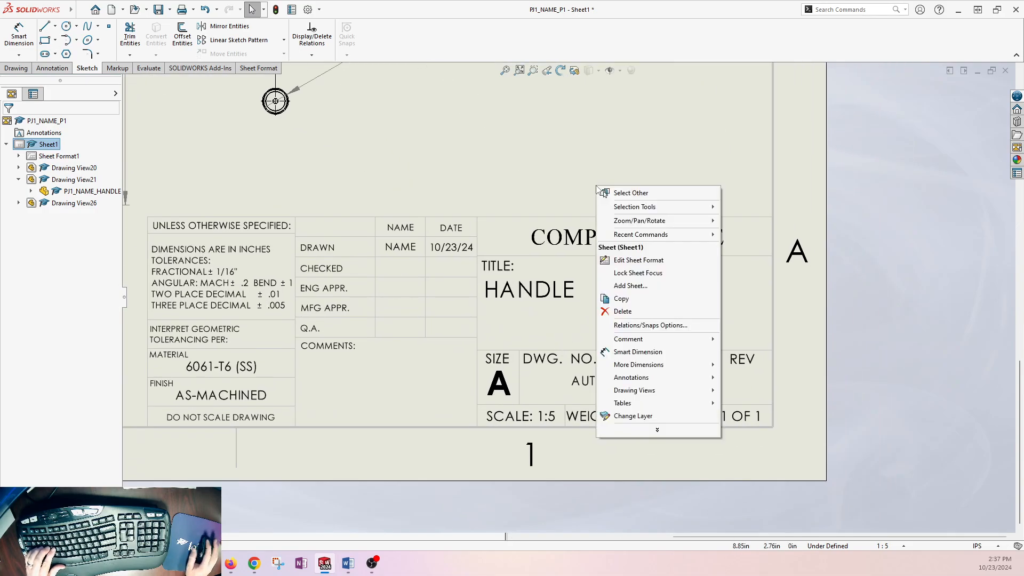
{"action": "left_click", "coordinate": [643, 261]}
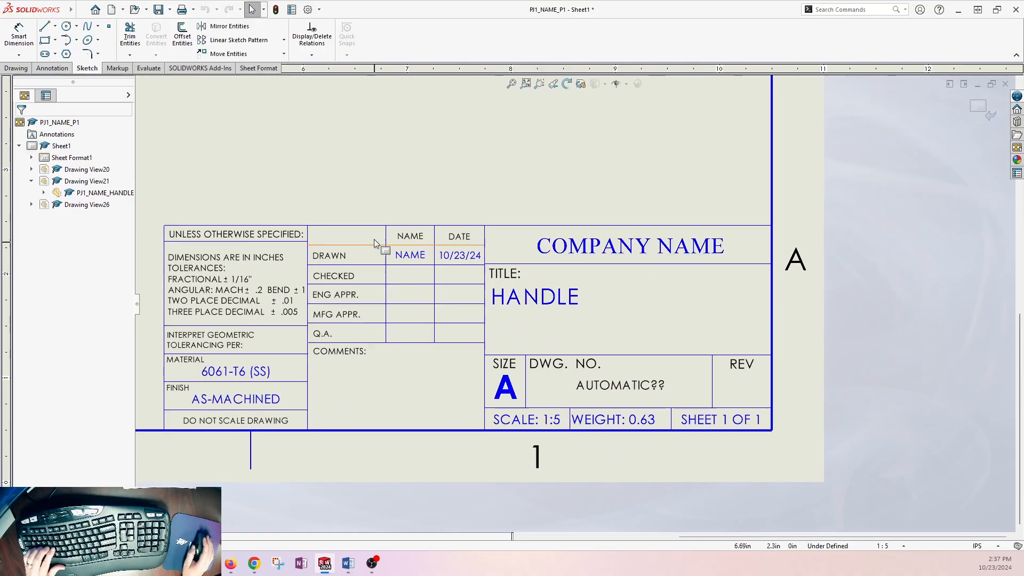
{"action": "left_click", "coordinate": [622, 384]}
{"action": "double_click", "coordinate": [621, 384]}
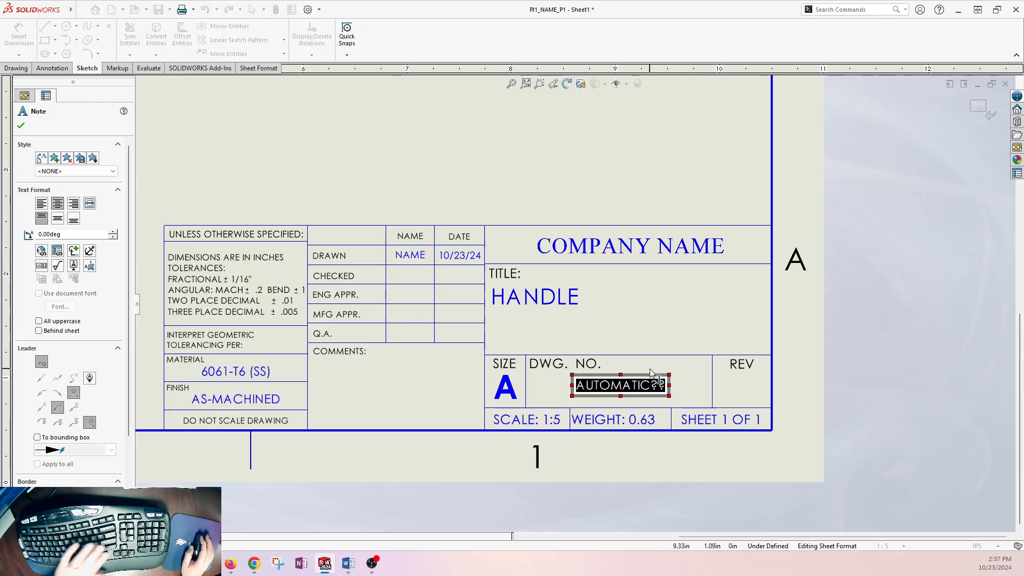
{"action": "key", "text": "Delete"}
{"action": "left_click", "coordinate": [57, 251]}
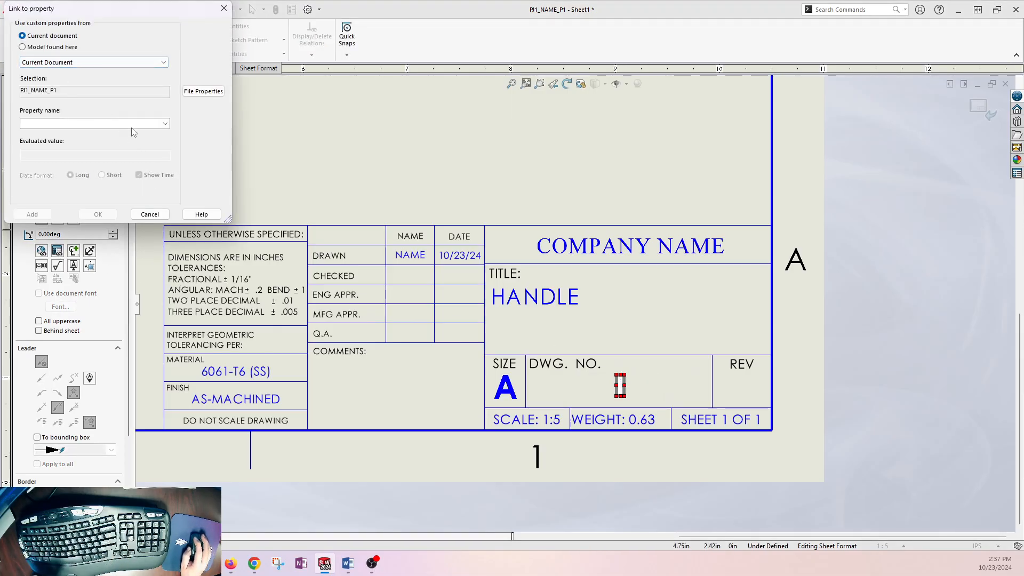
{"action": "left_click", "coordinate": [165, 124]}
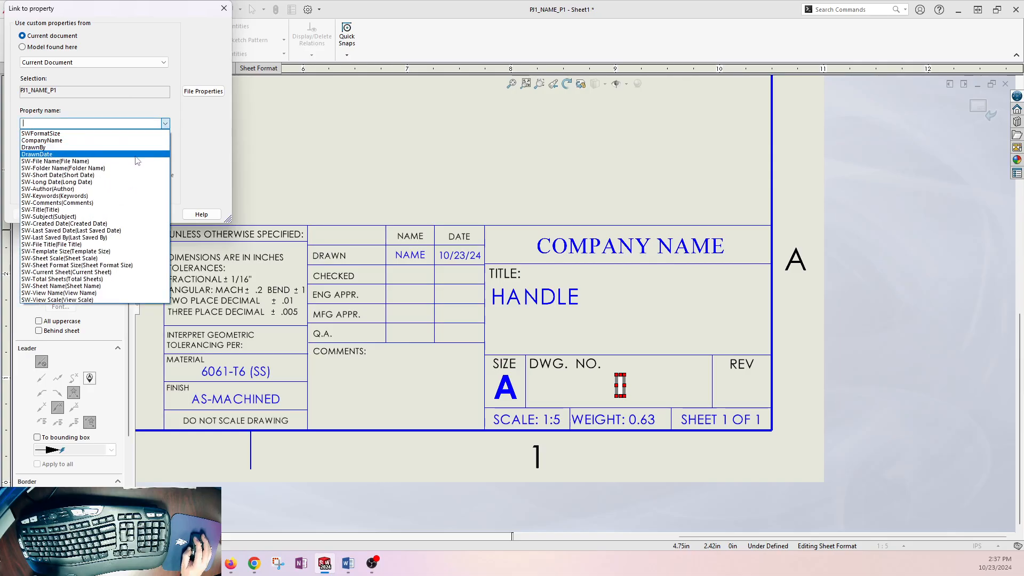
{"action": "left_click", "coordinate": [156, 162]}
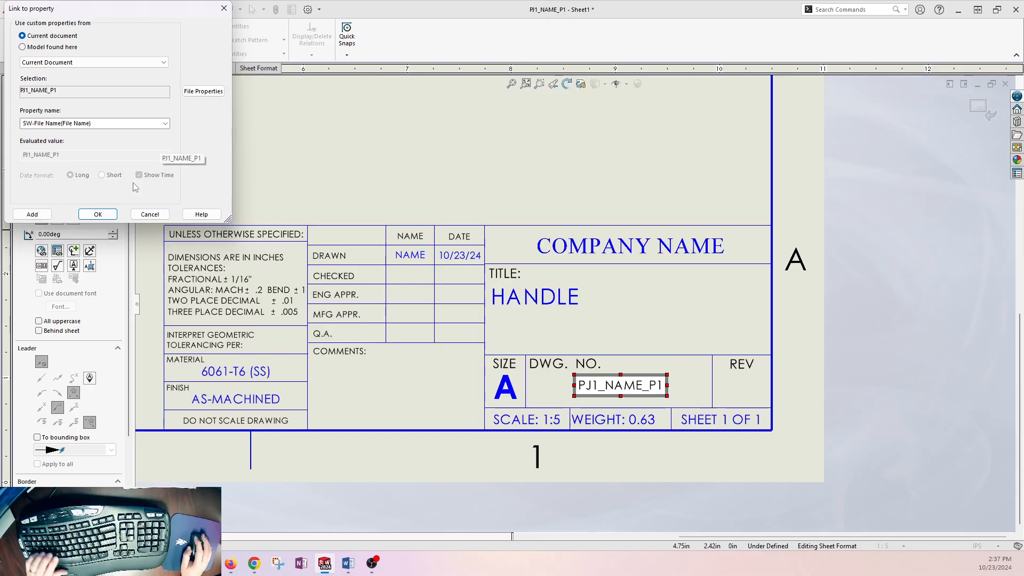
{"action": "left_click", "coordinate": [98, 214]}
{"action": "left_click", "coordinate": [441, 203]}
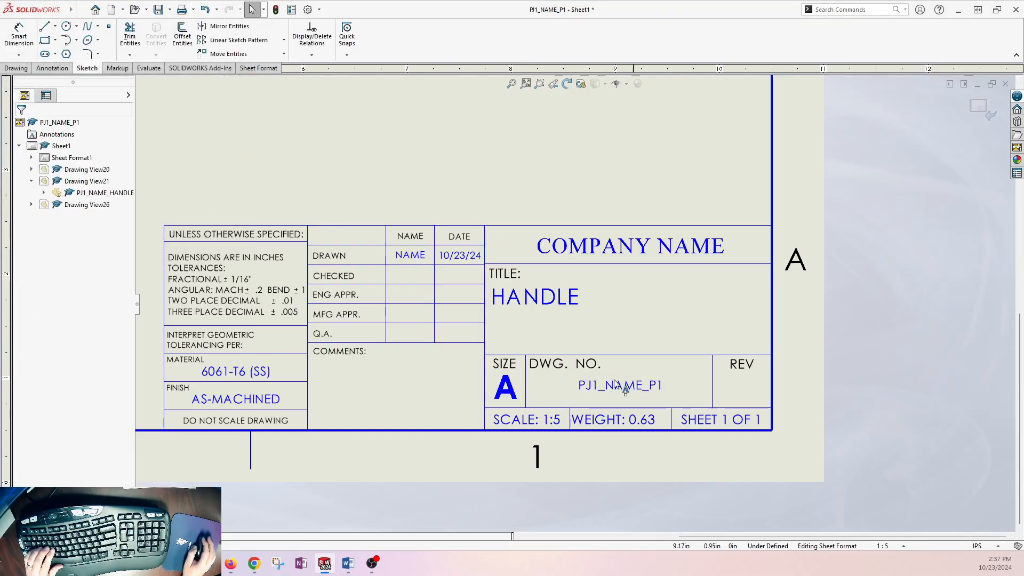
Leave sheet format editing and fit the whole drawing sheet in view
{"action": "left_click", "coordinate": [979, 108]}
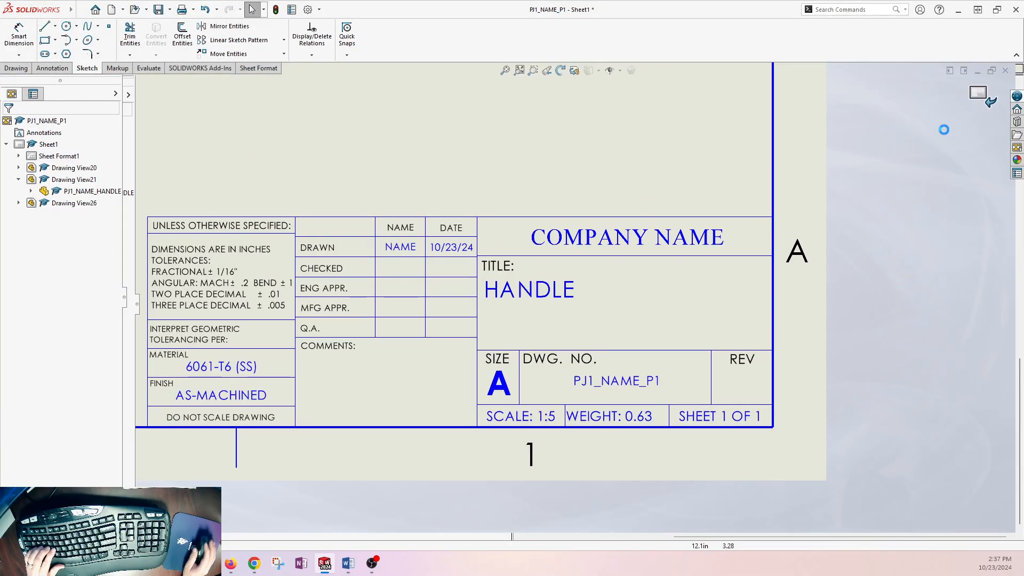
{"action": "left_click", "coordinate": [556, 170]}
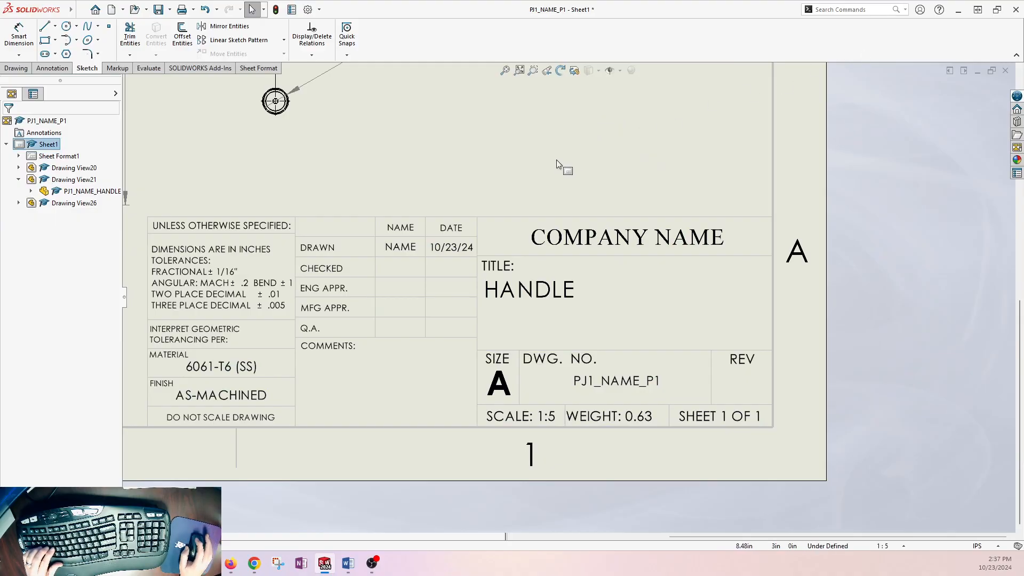
{"action": "key", "text": "f"}
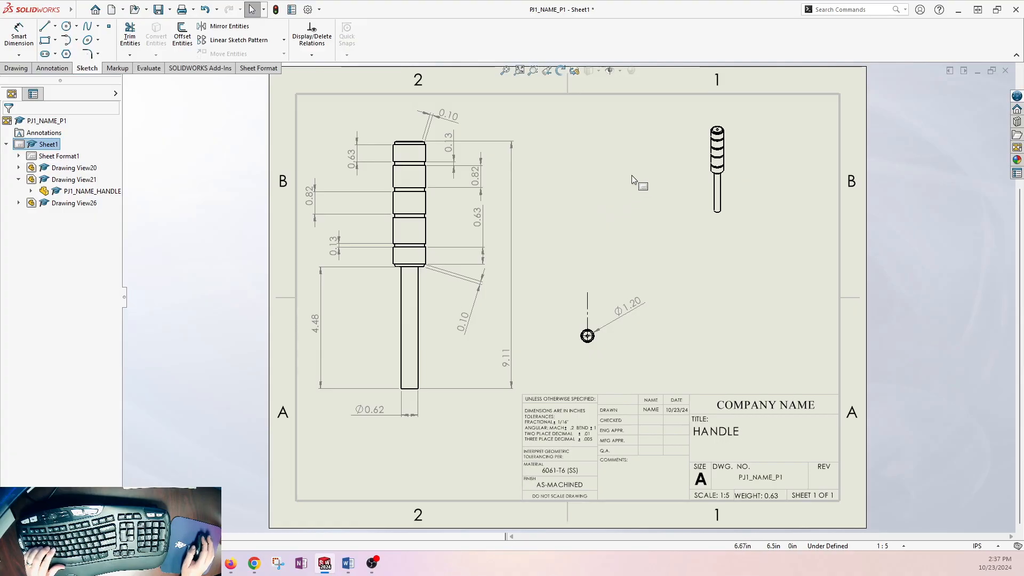
Set the document's overall drafting standard to ANSI
{"action": "left_click", "coordinate": [308, 10]}
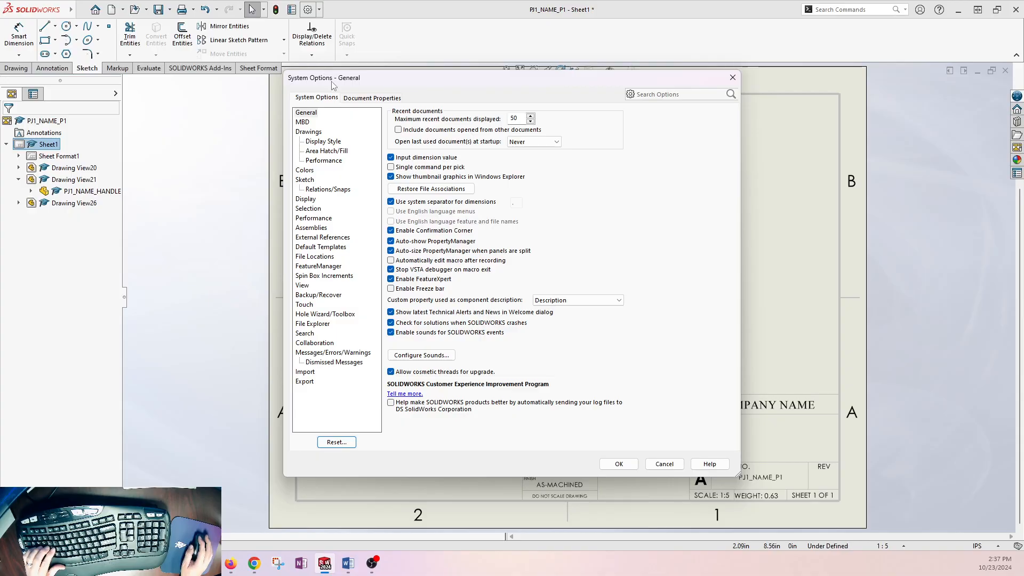
{"action": "left_click", "coordinate": [372, 98]}
{"action": "left_click", "coordinate": [417, 121]}
{"action": "key", "text": "Up"}
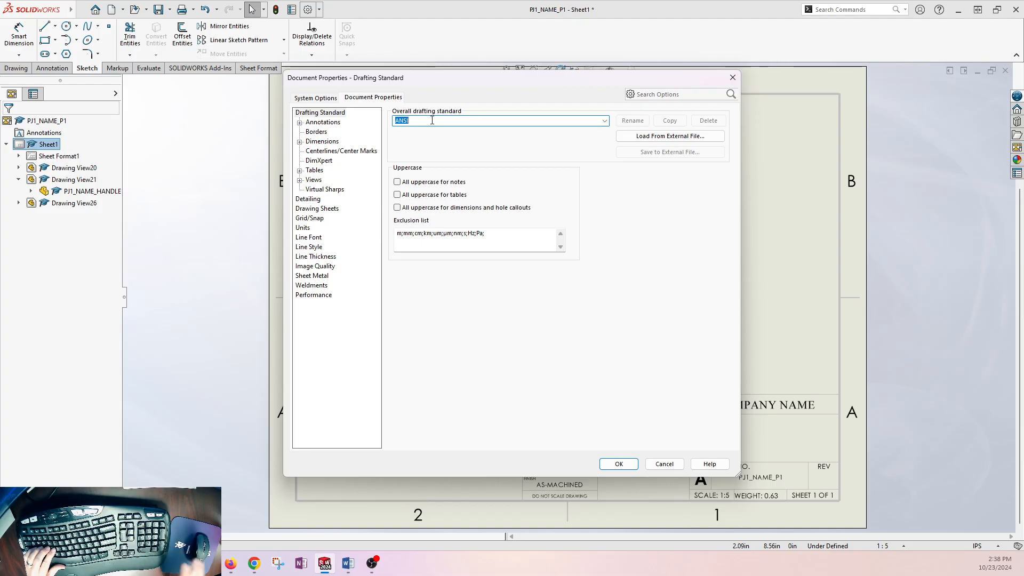
{"action": "key", "text": "Return"}
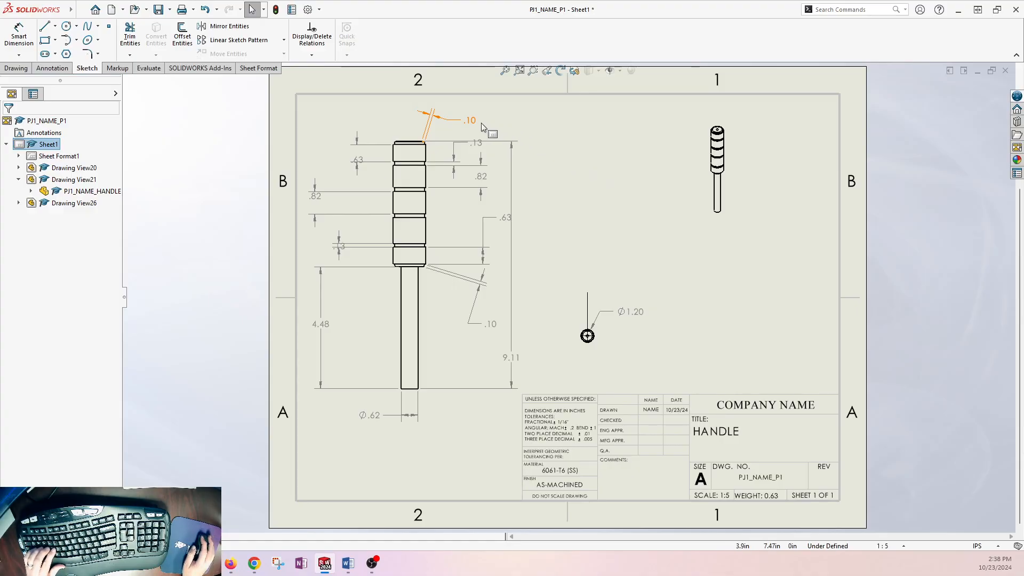
Delete the two .10 dimensions on the handle and move the overall length dimension farther out, centered along the handle
{"action": "key", "text": "Delete"}
{"action": "left_click", "coordinate": [463, 124]}
{"action": "key", "text": "Delete"}
{"action": "left_click", "coordinate": [479, 289]}
{"action": "key", "text": "Delete"}
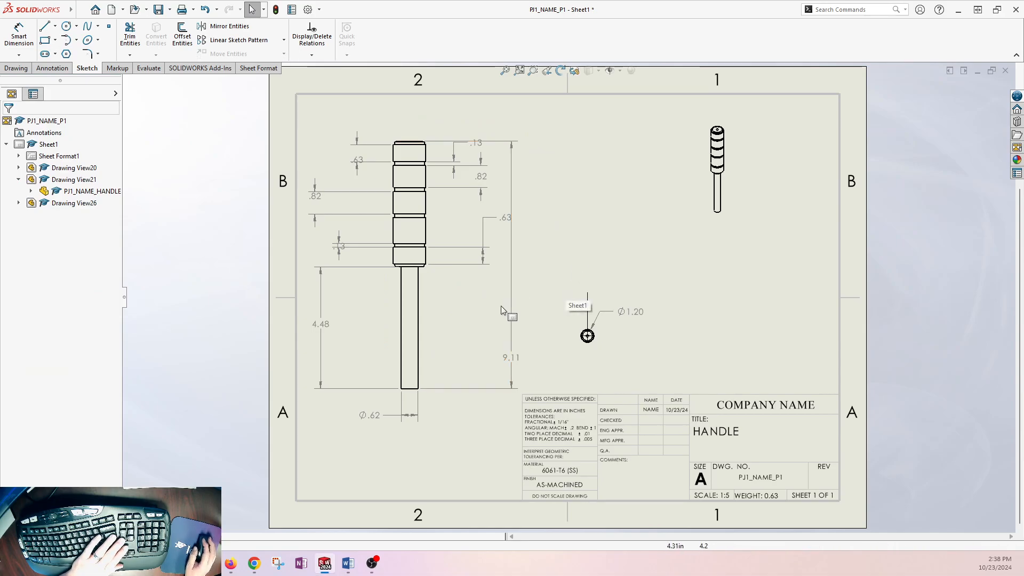
{"action": "left_click_drag", "start_coordinate": [517, 361], "coordinate": [545, 262]}
{"action": "left_click", "coordinate": [475, 335]}
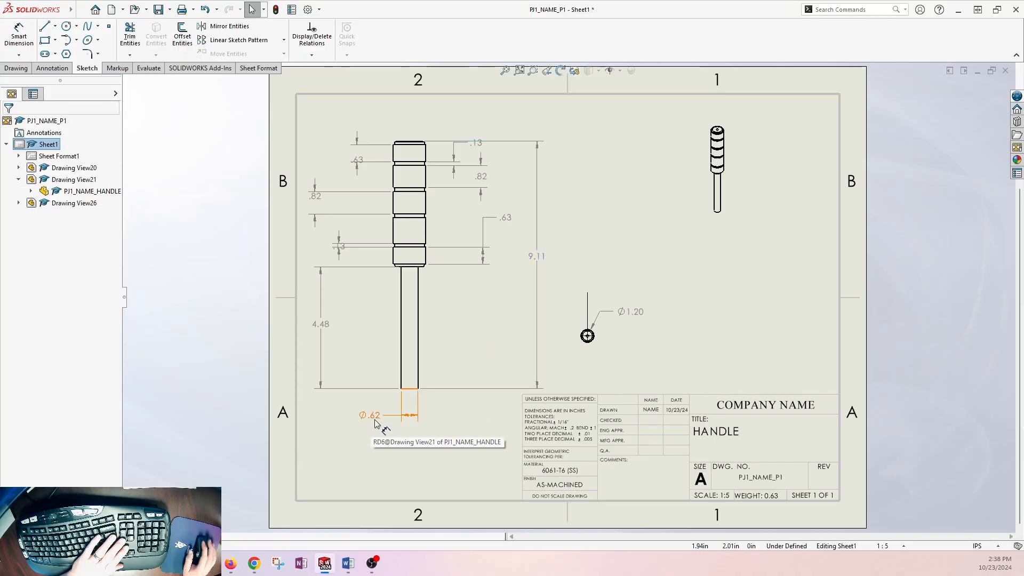
Delete the handle's circular end view together with its diameter dimension
{"action": "scroll", "coordinate": [405, 405], "scroll_direction": "down", "scroll_amount": 10}
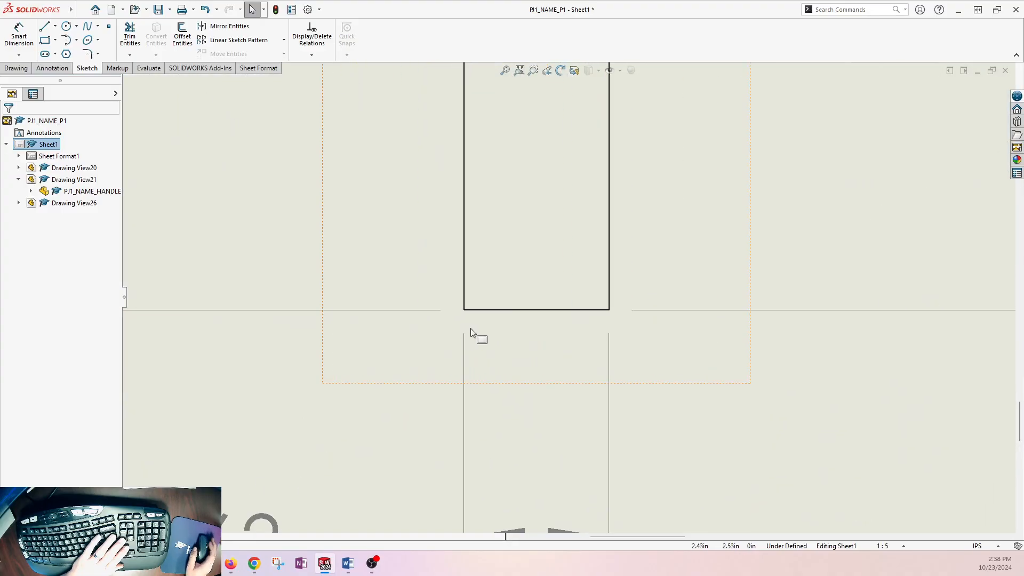
{"action": "scroll", "coordinate": [522, 423], "scroll_direction": "up", "scroll_amount": 10}
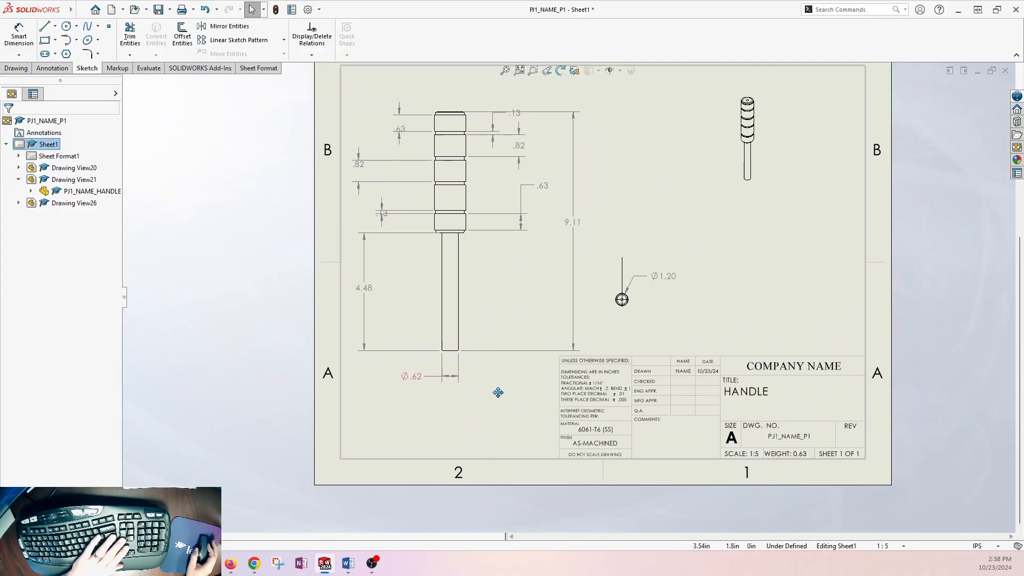
{"action": "middle_click_drag", "start_coordinate": [505, 389], "coordinate": [423, 416]}
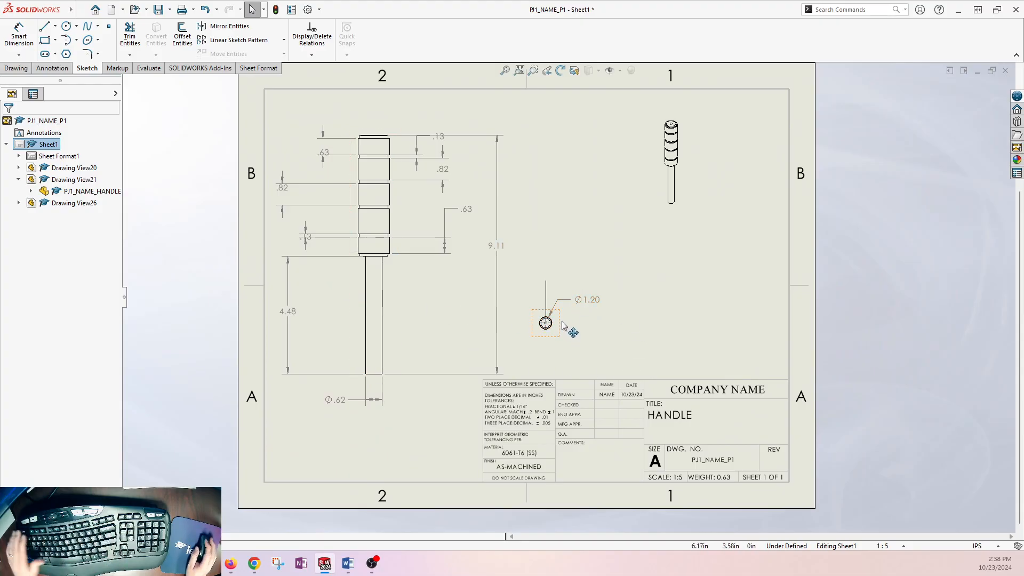
{"action": "mouse_move", "coordinate": [562, 325]}
{"action": "left_mouse_down"}
{"action": "mouse_move", "coordinate": [575, 195]}
{"action": "mouse_move", "coordinate": [593, 286]}
{"action": "mouse_move", "coordinate": [588, 264]}
{"action": "left_mouse_up"}
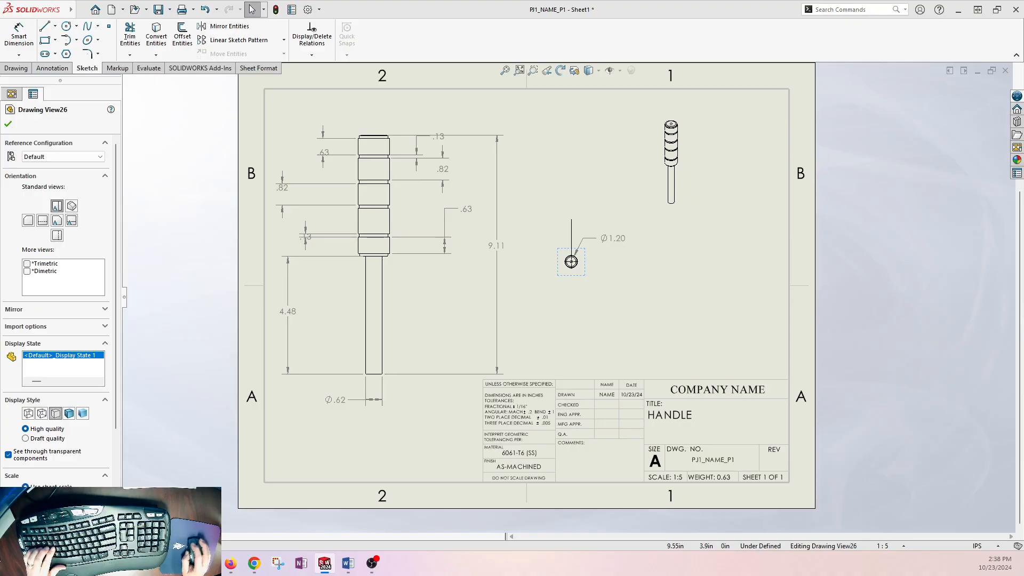
{"action": "key", "text": "Delete"}
Move the dimensioned handle view up towards the sheet's upper border
{"action": "left_click", "coordinate": [263, 242]}
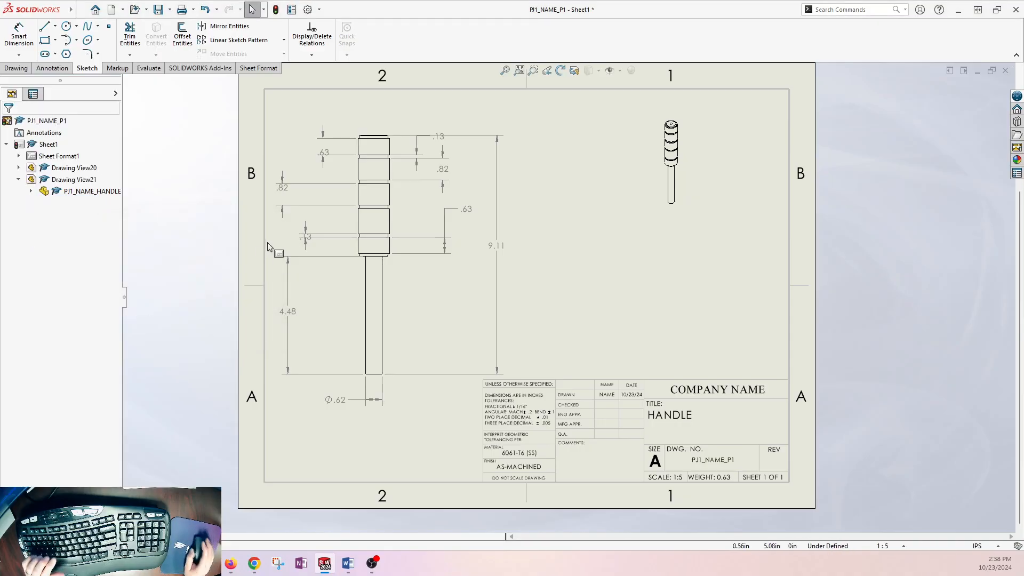
{"action": "mouse_move", "coordinate": [402, 283]}
{"action": "left_mouse_down"}
{"action": "mouse_move", "coordinate": [398, 261]}
{"action": "mouse_move", "coordinate": [410, 255]}
{"action": "left_mouse_up"}
{"action": "left_click", "coordinate": [615, 288]}
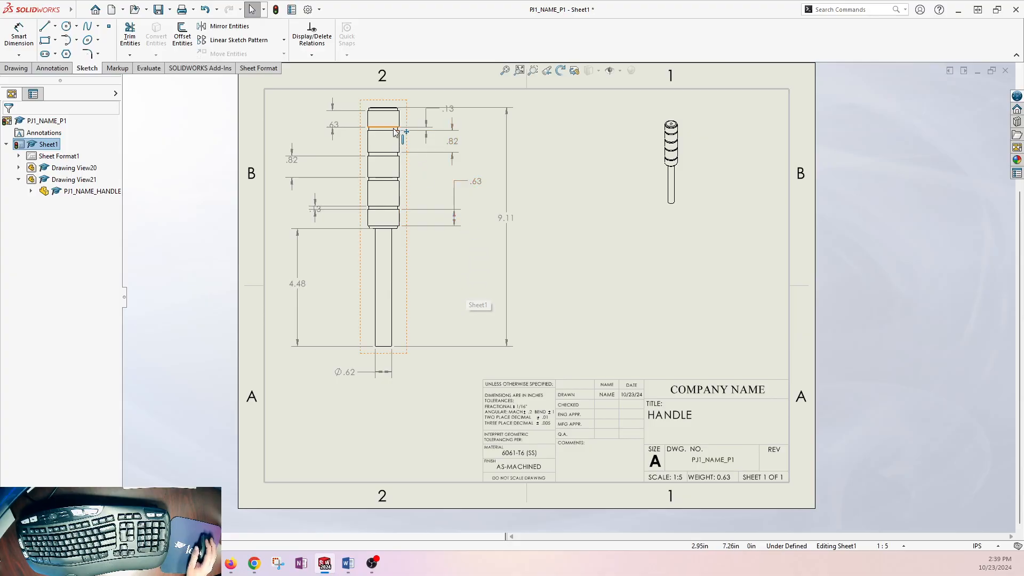
Delete the .13, .82 and .63 grip and groove dimensions on both sides of the handle
{"action": "left_click_drag", "start_coordinate": [472, 115], "coordinate": [481, 155]}
{"action": "left_click", "coordinate": [556, 172]}
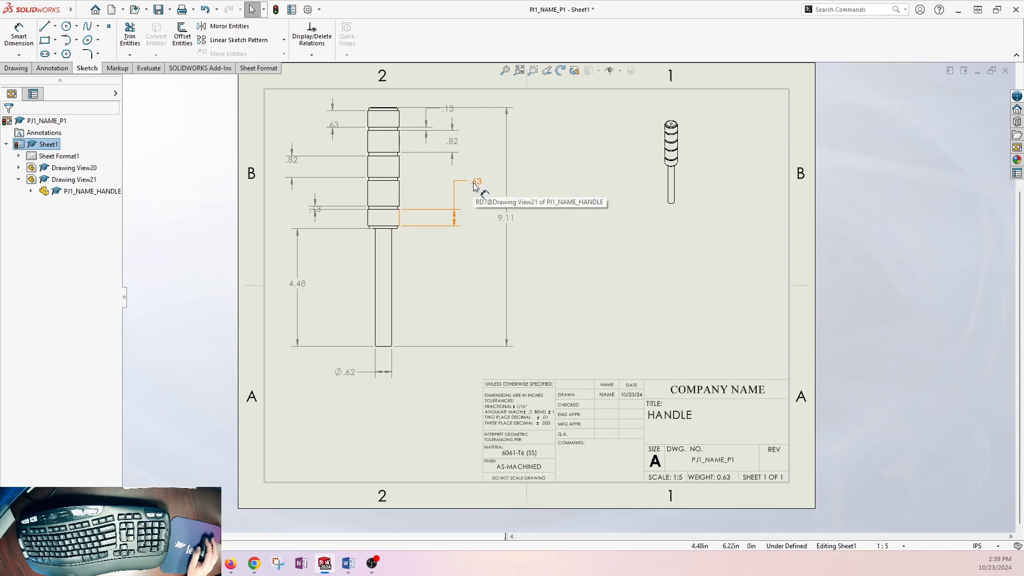
{"action": "left_click_drag", "start_coordinate": [481, 118], "coordinate": [407, 256]}
{"action": "key", "text": "Delete"}
{"action": "left_click_drag", "start_coordinate": [368, 95], "coordinate": [293, 230]}
{"action": "key", "text": "Delete"}
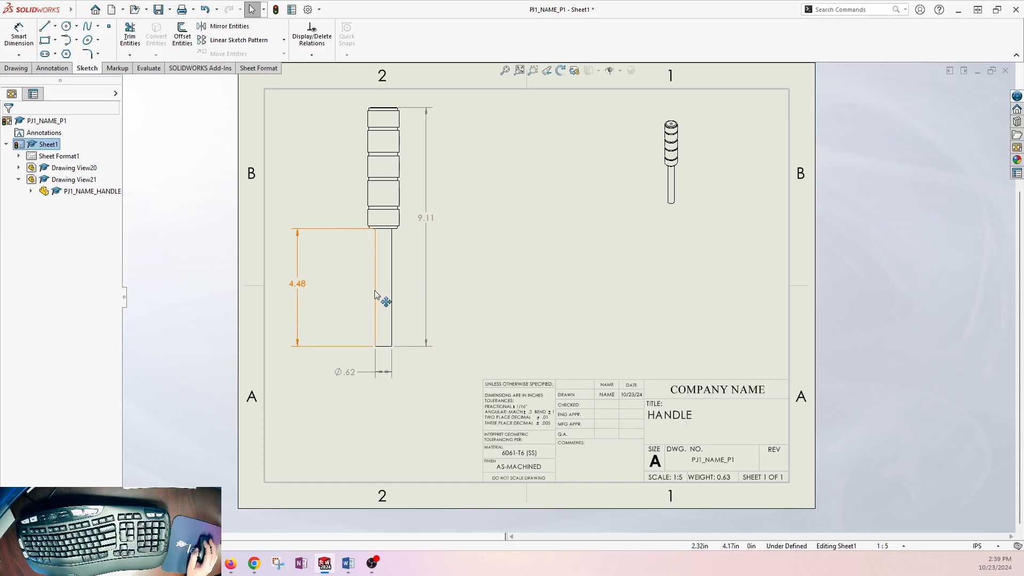
Arrange the overall length dimension and the shaft length dimension on the same side of the handle, with the overall dimension outermost
{"action": "left_click_drag", "start_coordinate": [425, 218], "coordinate": [506, 220]}
{"action": "left_click_drag", "start_coordinate": [298, 284], "coordinate": [477, 290]}
{"action": "left_click", "coordinate": [600, 325]}
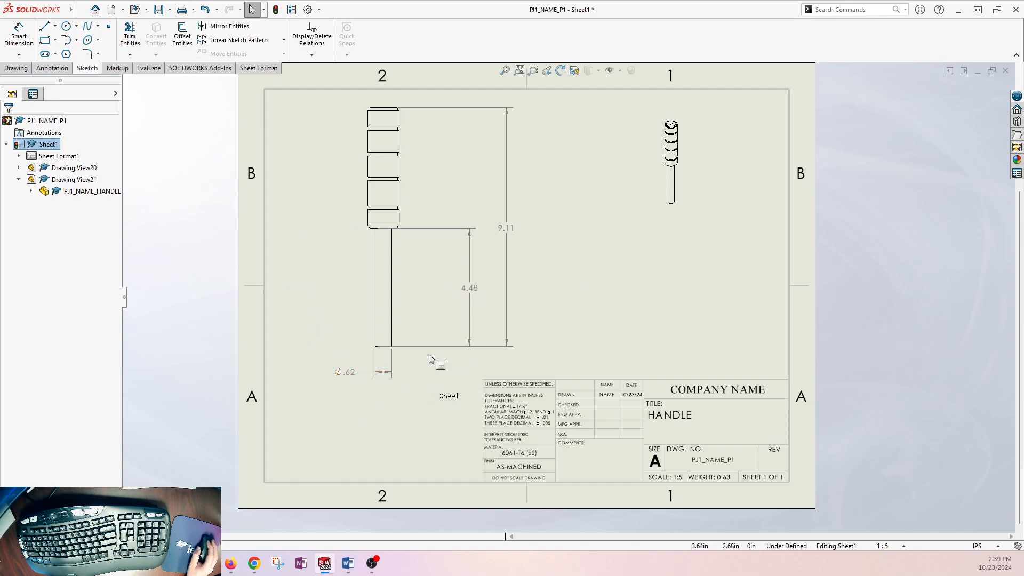
Display hidden lines in the dimensioned handle view and set the view to use the sheet scale
{"action": "left_click", "coordinate": [404, 270]}
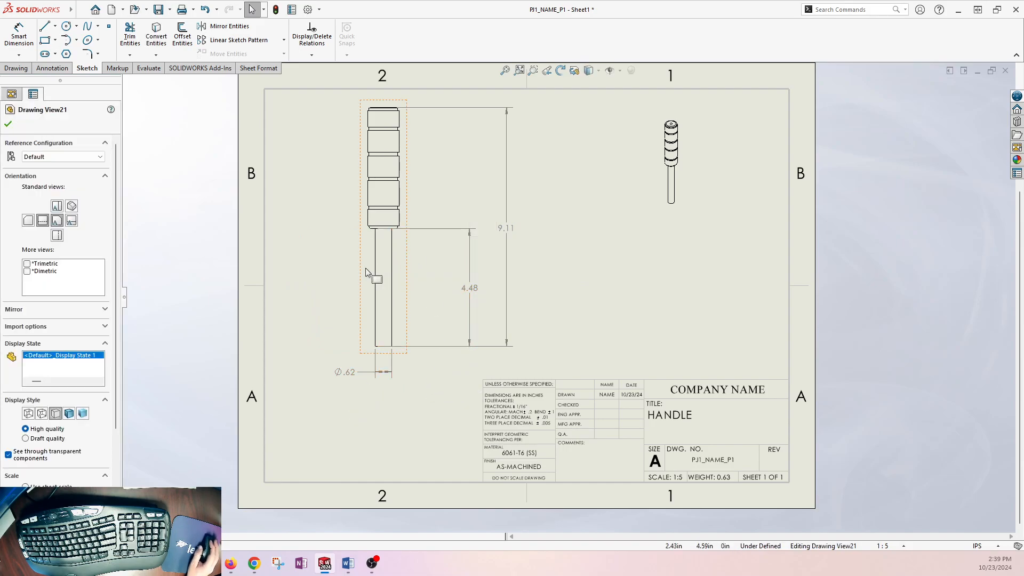
{"action": "left_click", "coordinate": [41, 414]}
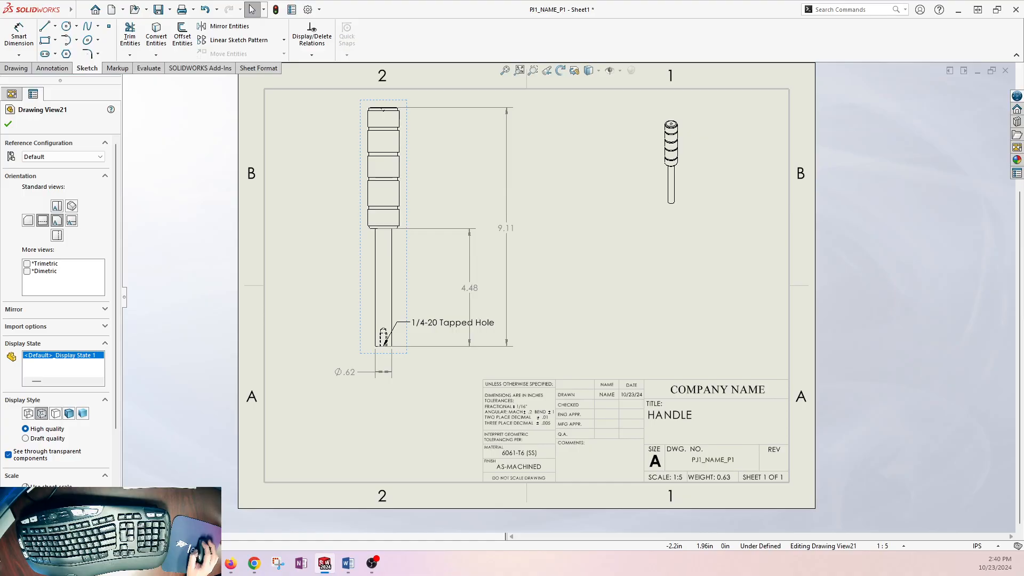
{"action": "left_click", "coordinate": [26, 486]}
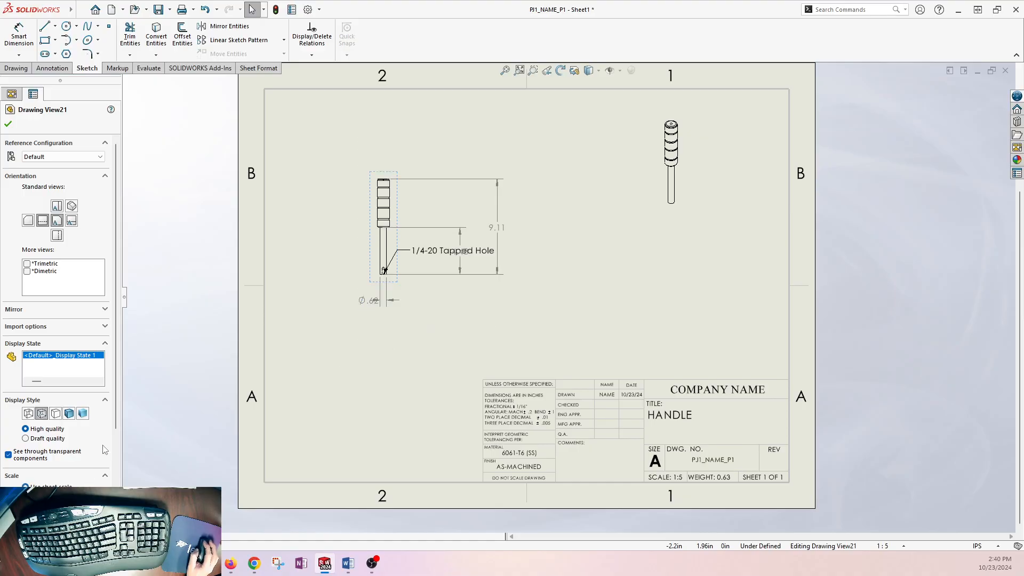
{"action": "scroll", "coordinate": [105, 460], "scroll_direction": "down", "scroll_amount": 5}
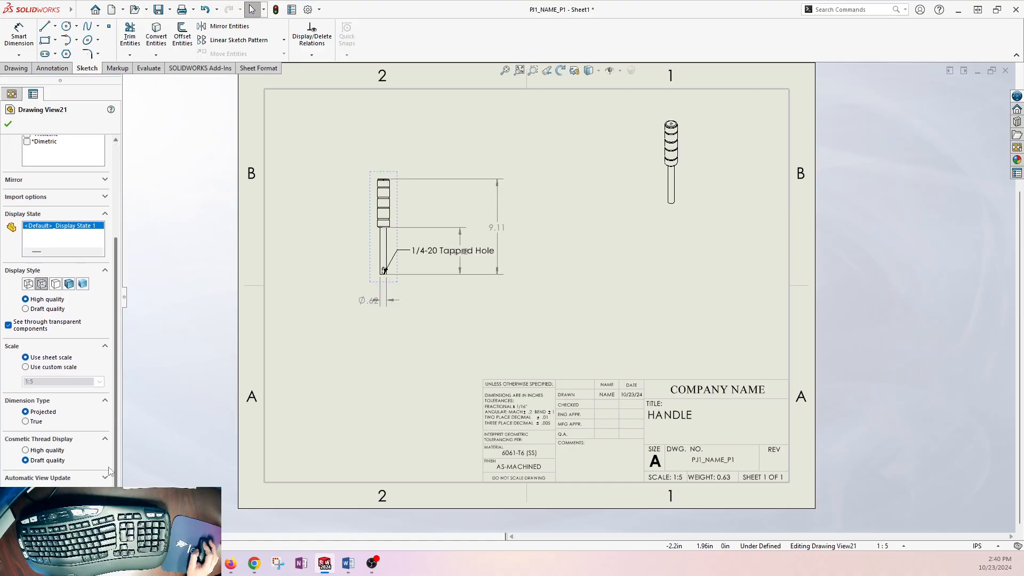
{"action": "scroll", "coordinate": [110, 461], "scroll_direction": "up", "scroll_amount": 5}
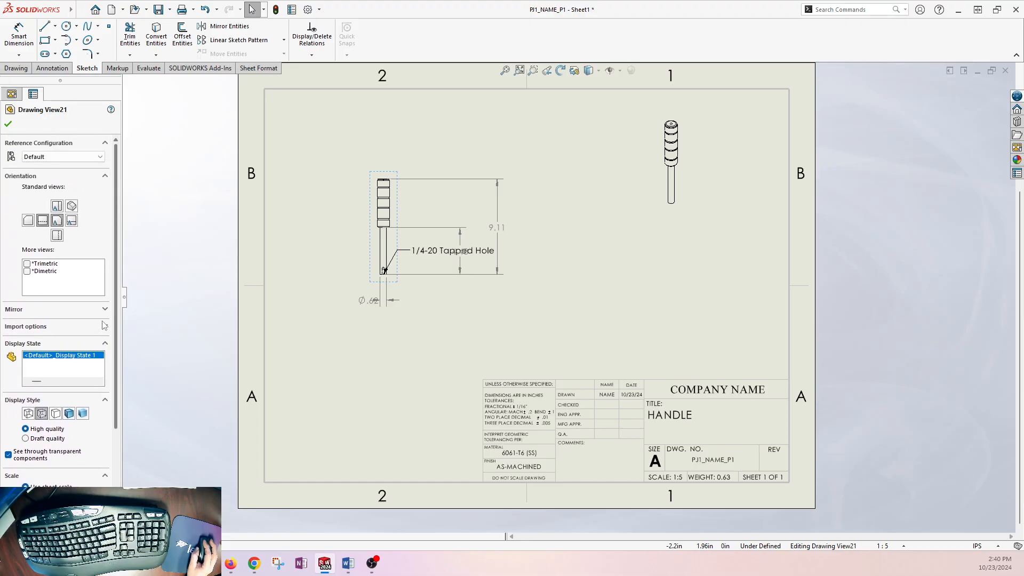
Reorient the handle view to an end-on view, accepting deletion of its dimensions, and try the Top and Bottom orientations
{"action": "left_click", "coordinate": [72, 220]}
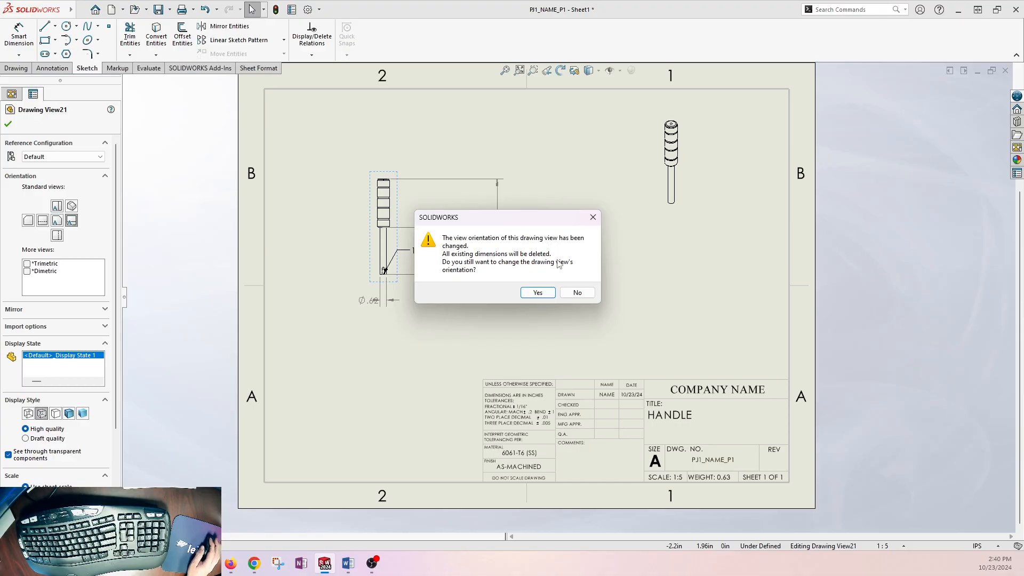
{"action": "left_click", "coordinate": [544, 297]}
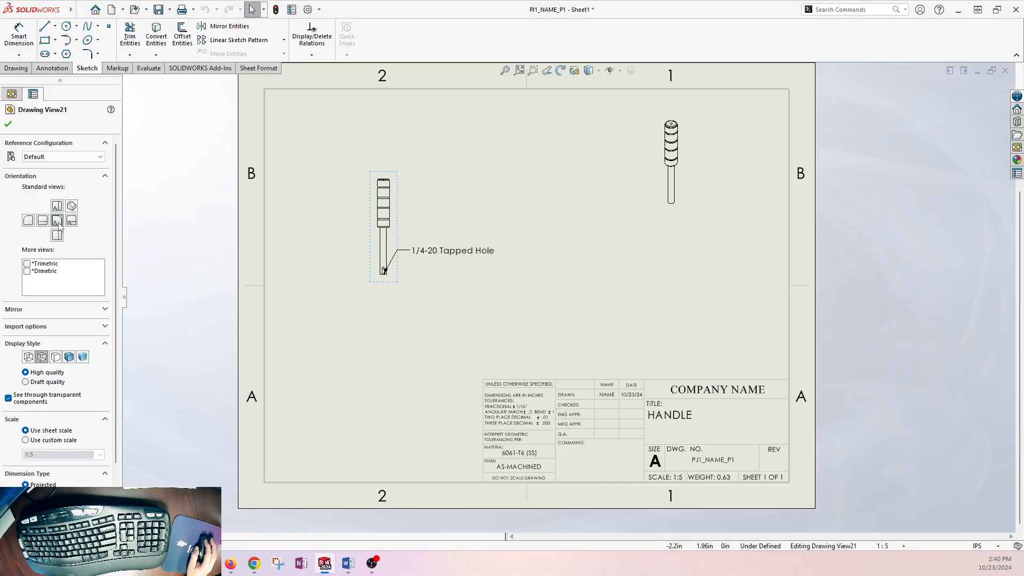
{"action": "left_click", "coordinate": [58, 207]}
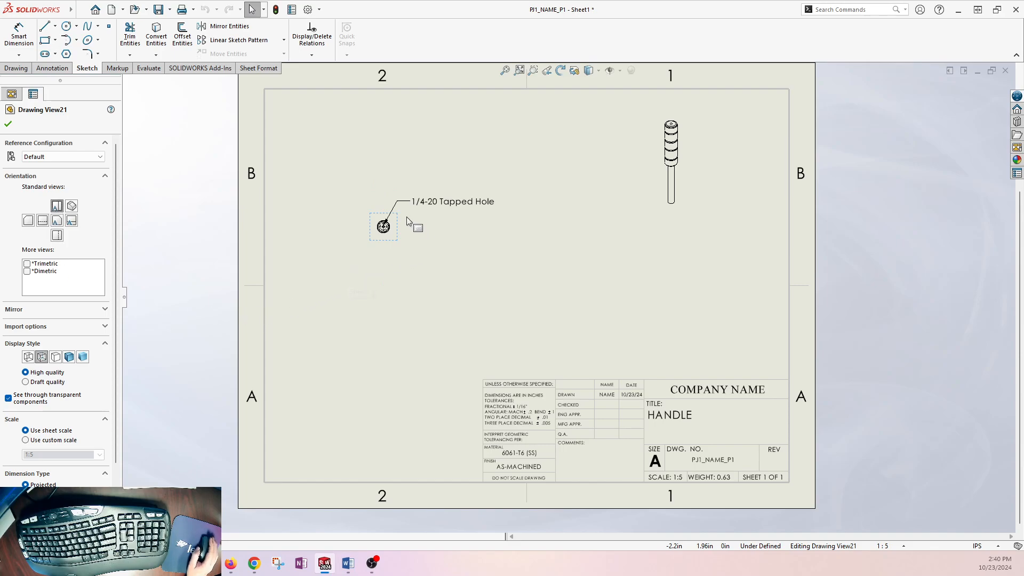
{"action": "scroll", "coordinate": [406, 219], "scroll_direction": "down", "scroll_amount": 6}
{"action": "scroll", "coordinate": [477, 291], "scroll_direction": "down", "scroll_amount": 3}
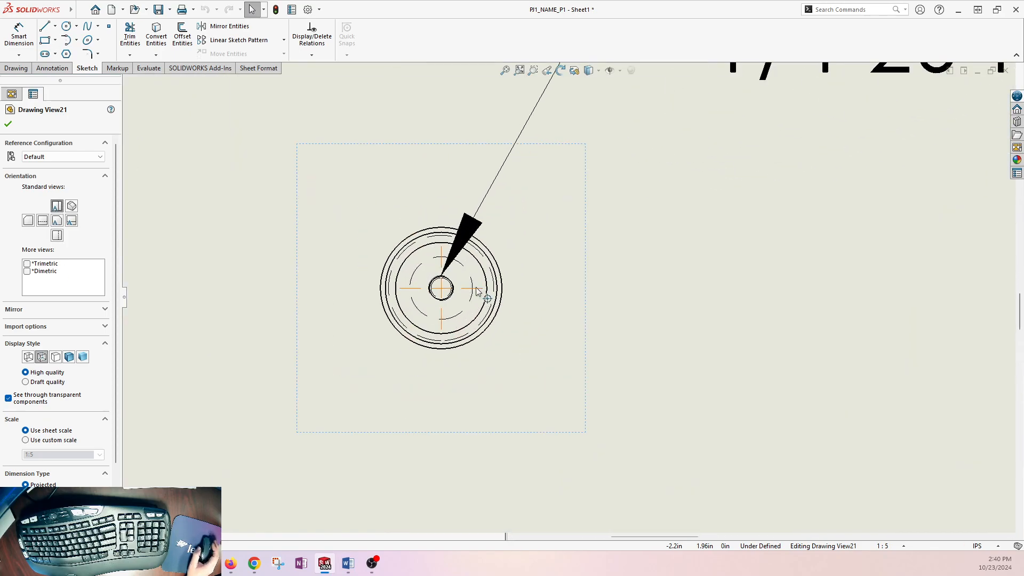
{"action": "scroll", "coordinate": [439, 284], "scroll_direction": "down", "scroll_amount": 3}
{"action": "left_click", "coordinate": [59, 238]}
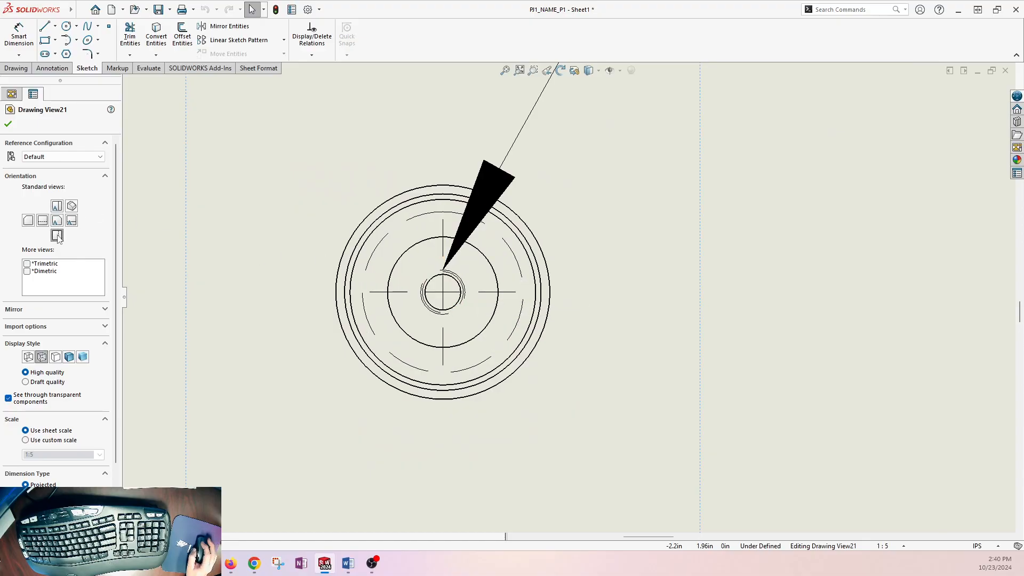
Set the end-on handle view to the Top orientation and delete its 1/4-20 Tapped Hole note
{"action": "left_click", "coordinate": [57, 207]}
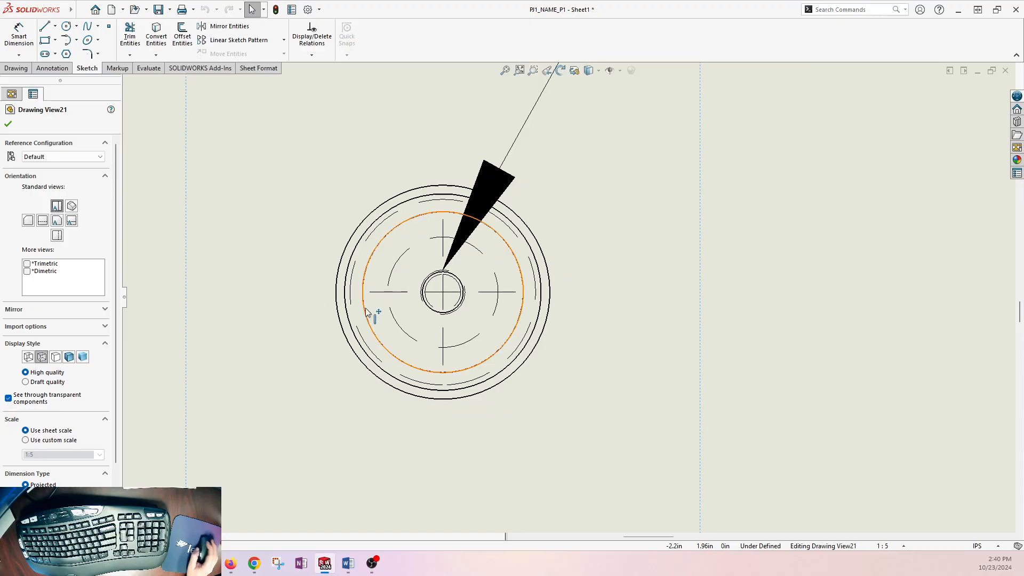
{"action": "scroll", "coordinate": [568, 320], "scroll_direction": "up", "scroll_amount": 3}
{"action": "scroll", "coordinate": [640, 309], "scroll_direction": "up", "scroll_amount": 6}
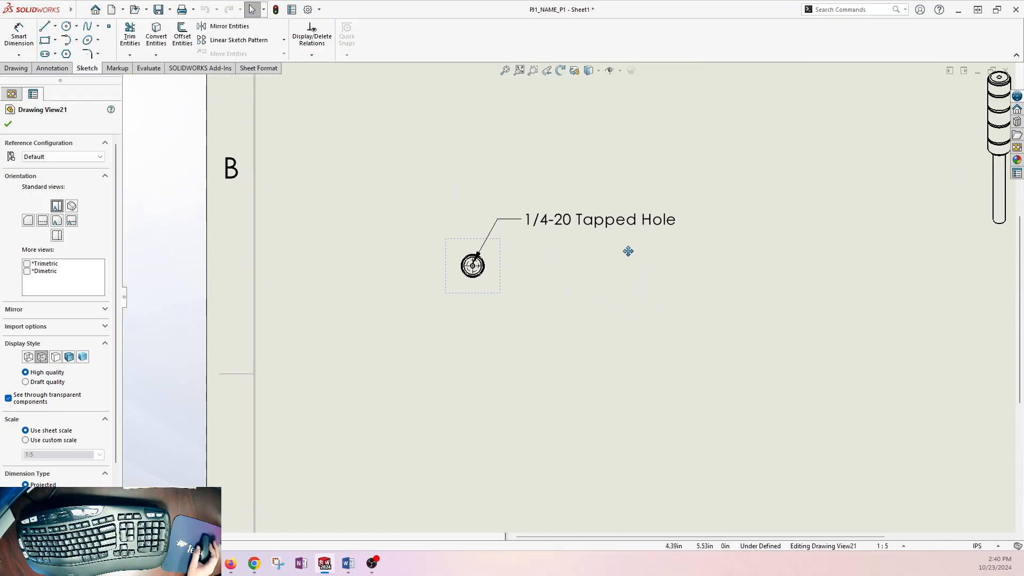
{"action": "left_click", "coordinate": [549, 225]}
{"action": "key", "text": "Delete"}
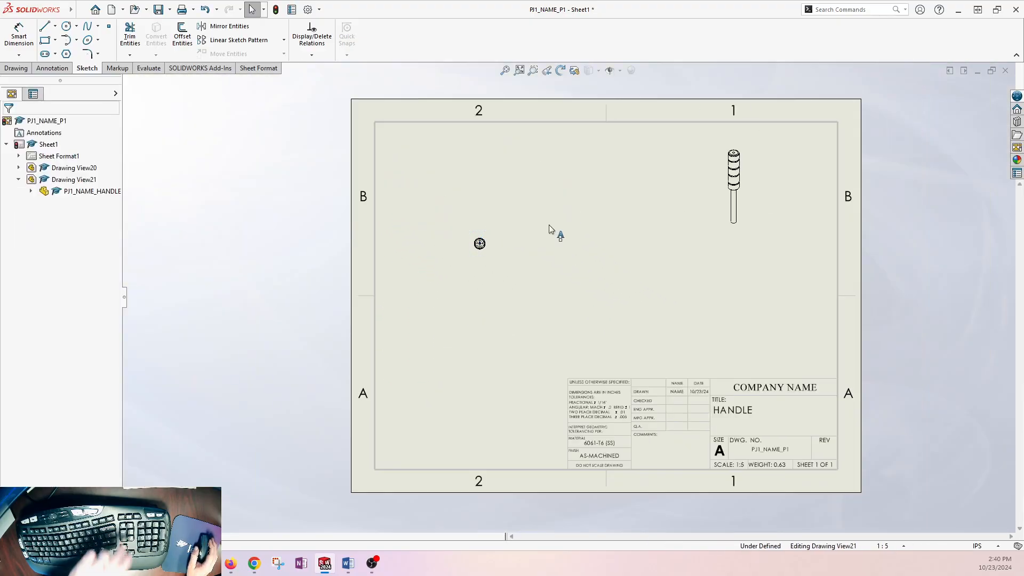
{"action": "scroll", "coordinate": [513, 249], "scroll_direction": "down", "scroll_amount": 1}
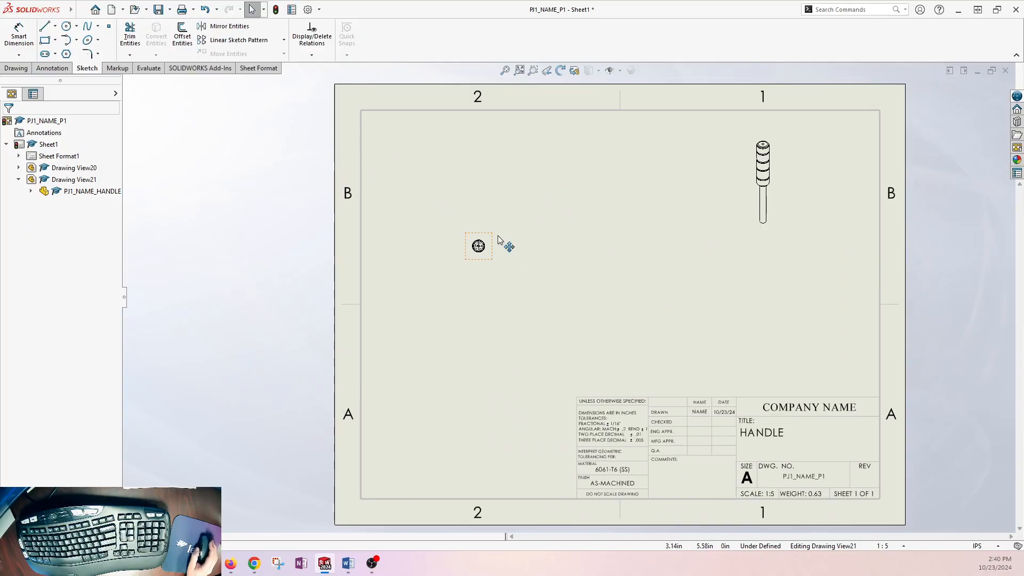
Project a horizontal side view of the handle from the end-on view, placing it to the right
{"action": "left_click", "coordinate": [490, 261]}
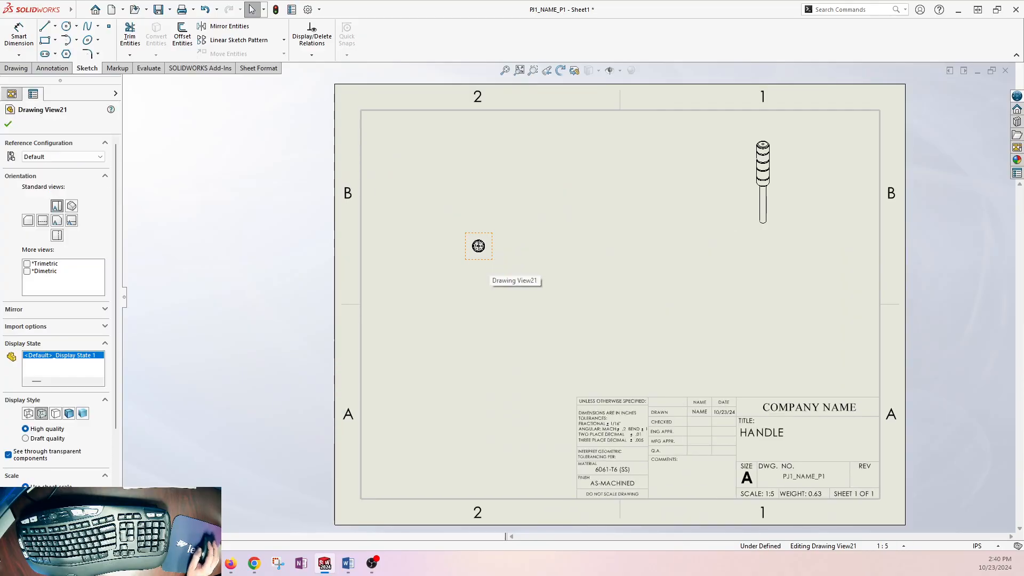
{"action": "left_click", "coordinate": [52, 68]}
{"action": "left_click", "coordinate": [24, 69]}
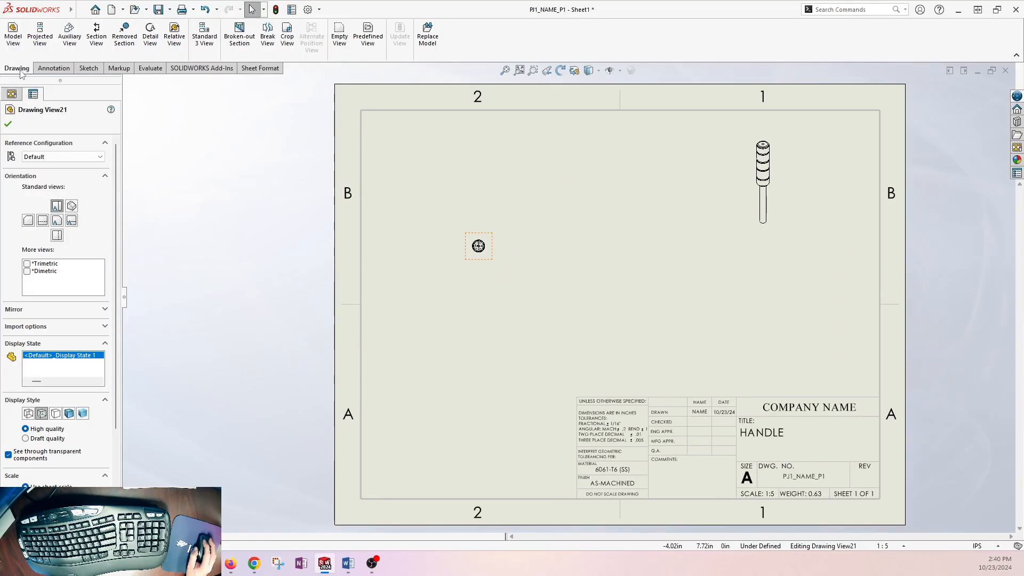
{"action": "left_click", "coordinate": [40, 33]}
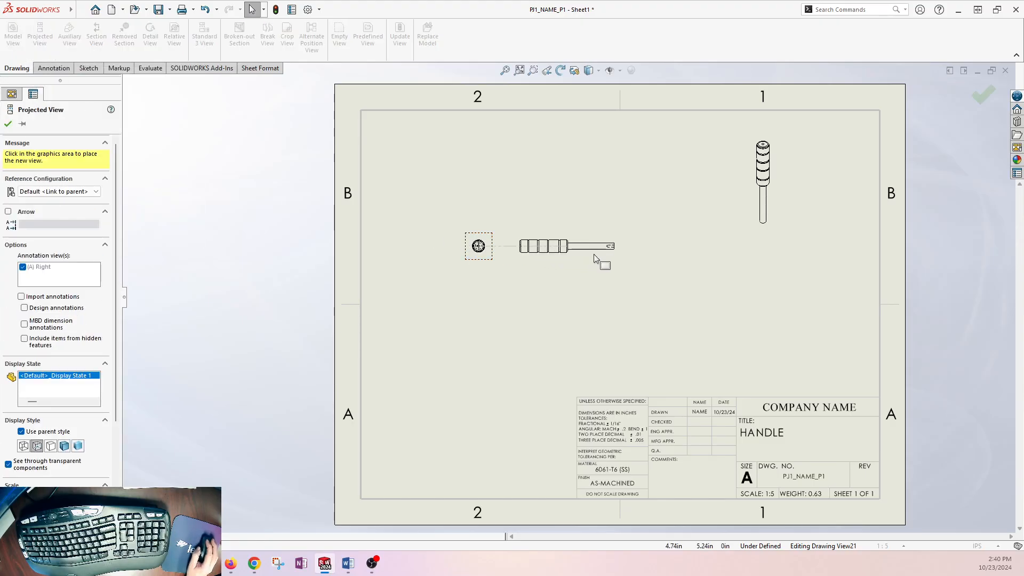
{"action": "left_click", "coordinate": [623, 260]}
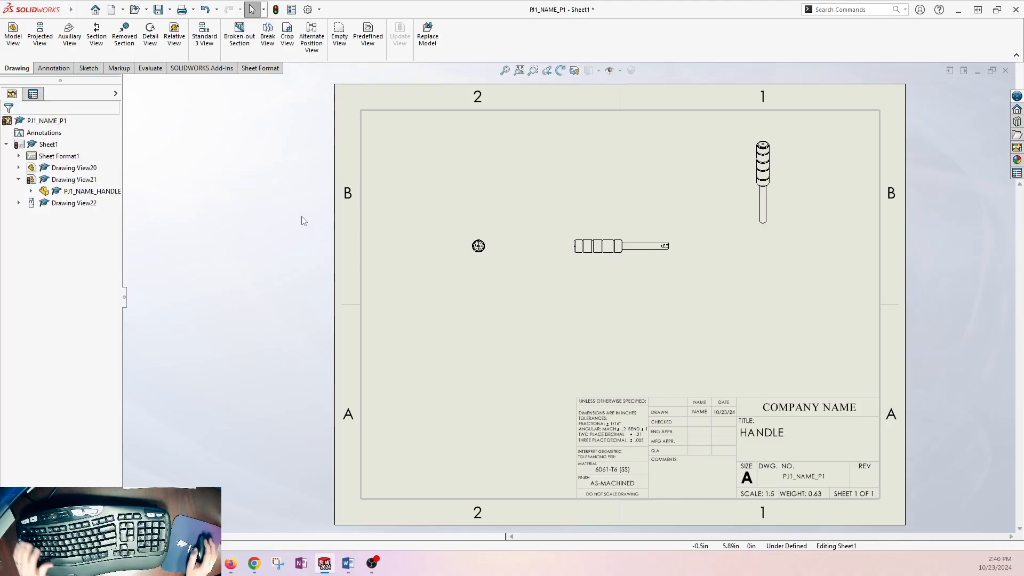
{"action": "right_click", "coordinate": [68, 156]}
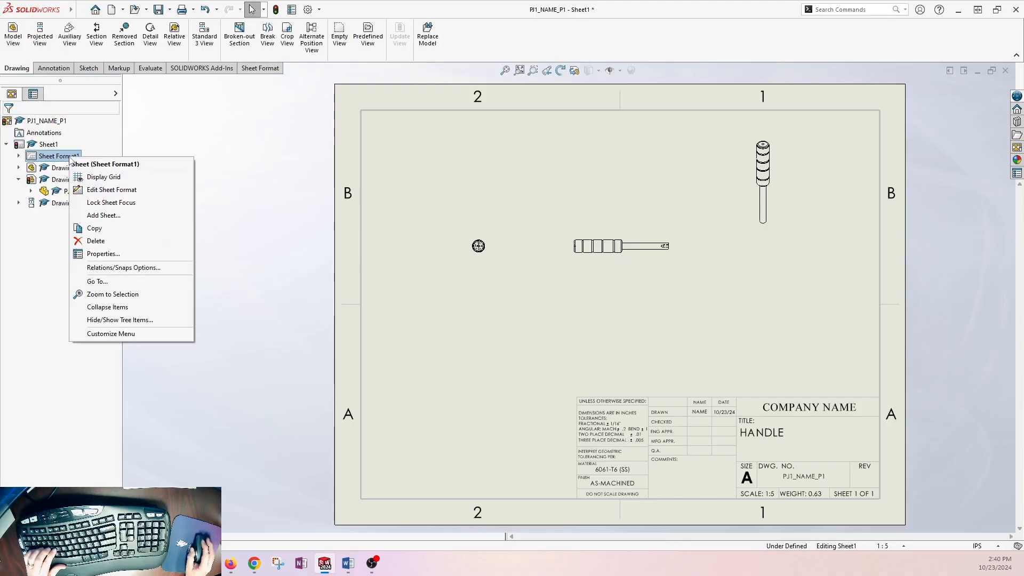
{"action": "left_click", "coordinate": [112, 245]}
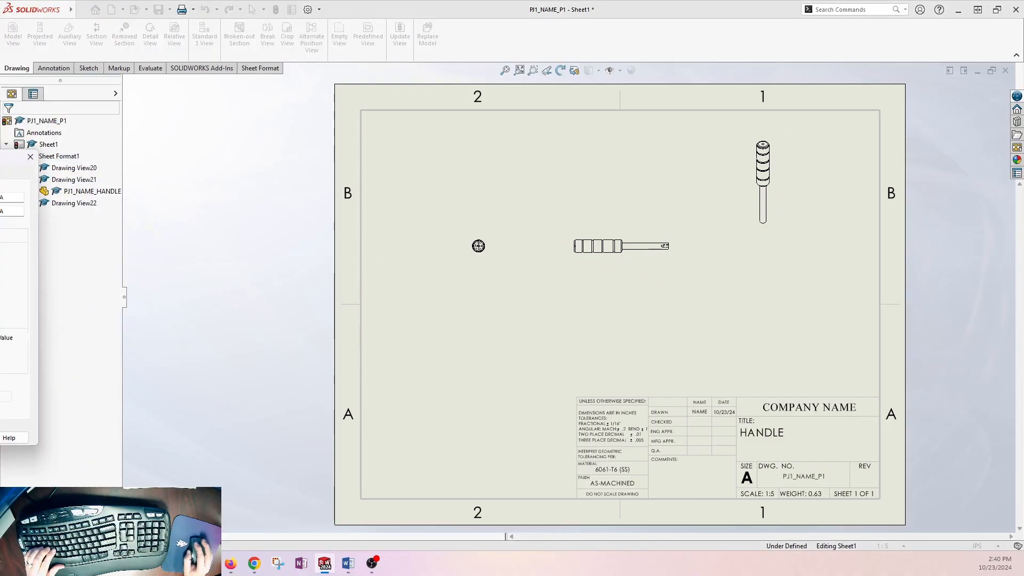
{"action": "left_click", "coordinate": [259, 422]}
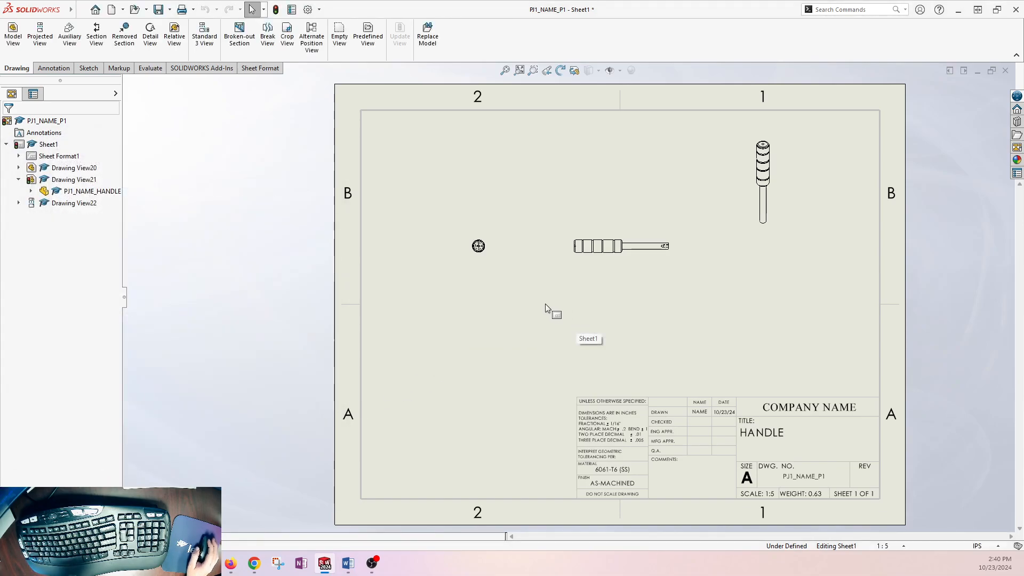
Switch the end-on parent view to the Bottom orientation to reverse the direction of the projected handle view
{"action": "left_click", "coordinate": [489, 257]}
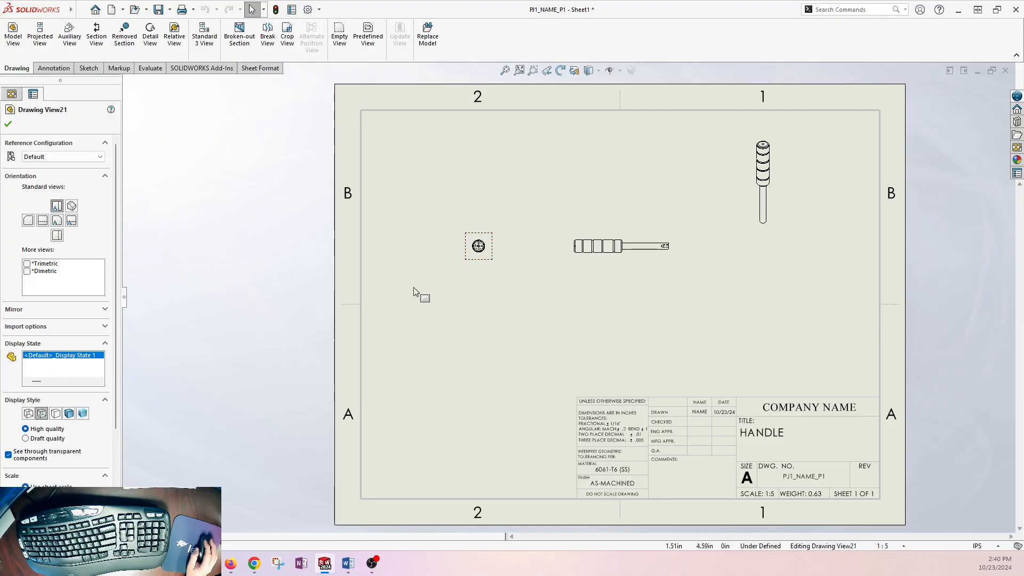
{"action": "left_click", "coordinate": [57, 236]}
{"action": "left_click", "coordinate": [538, 293]}
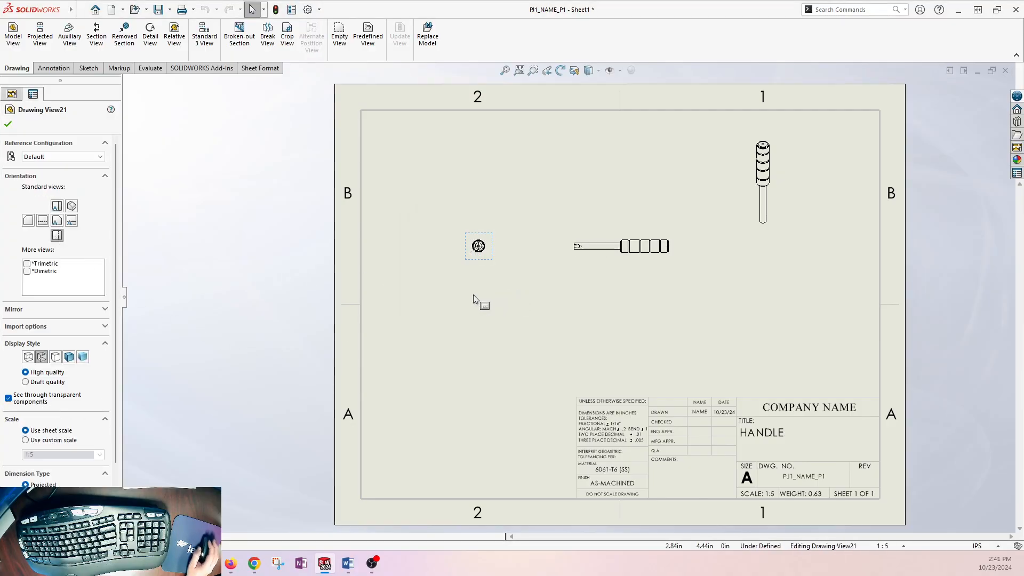
{"action": "left_click", "coordinate": [7, 124]}
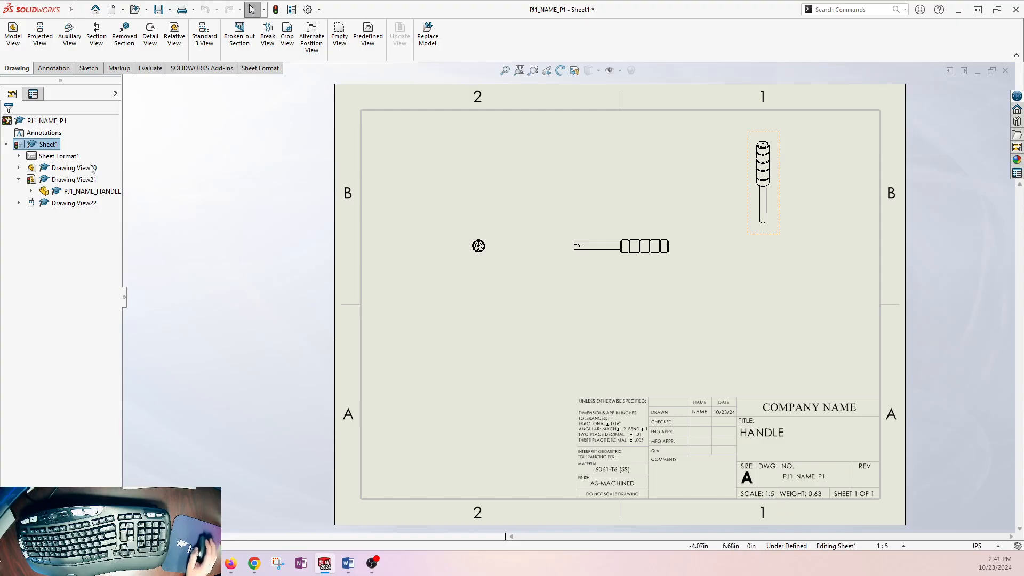
Set the sheet scale to 1:4 and move the end-on view lower on the sheet together with its projection
{"action": "right_click", "coordinate": [48, 144]}
{"action": "left_click", "coordinate": [75, 243]}
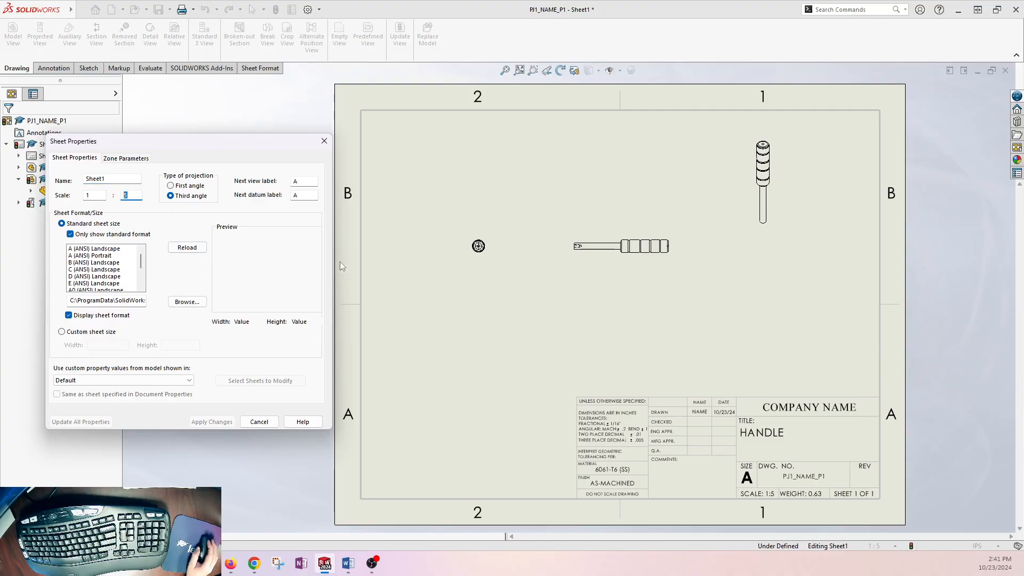
{"action": "type", "text": "4"}
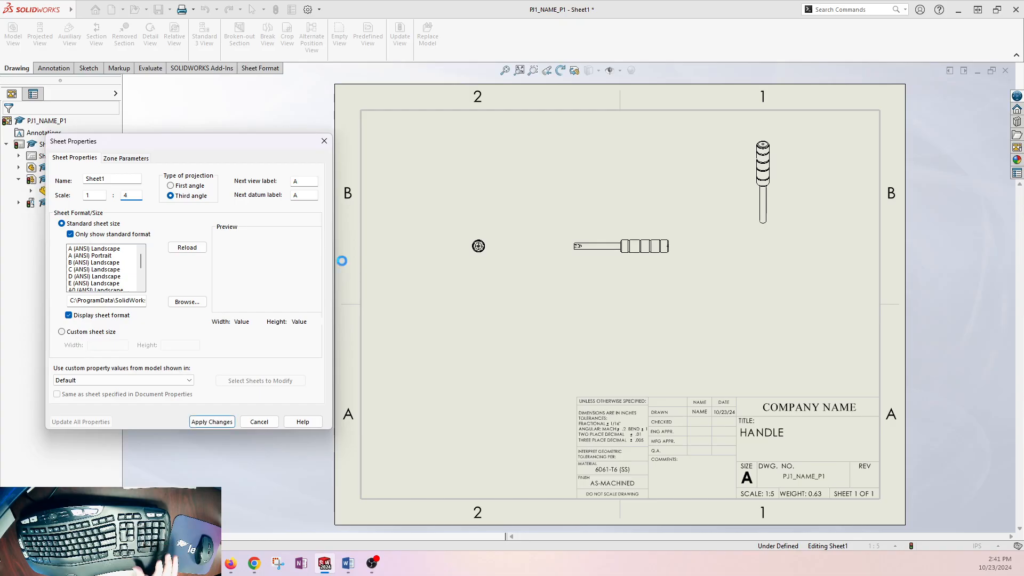
{"action": "key", "text": "Return"}
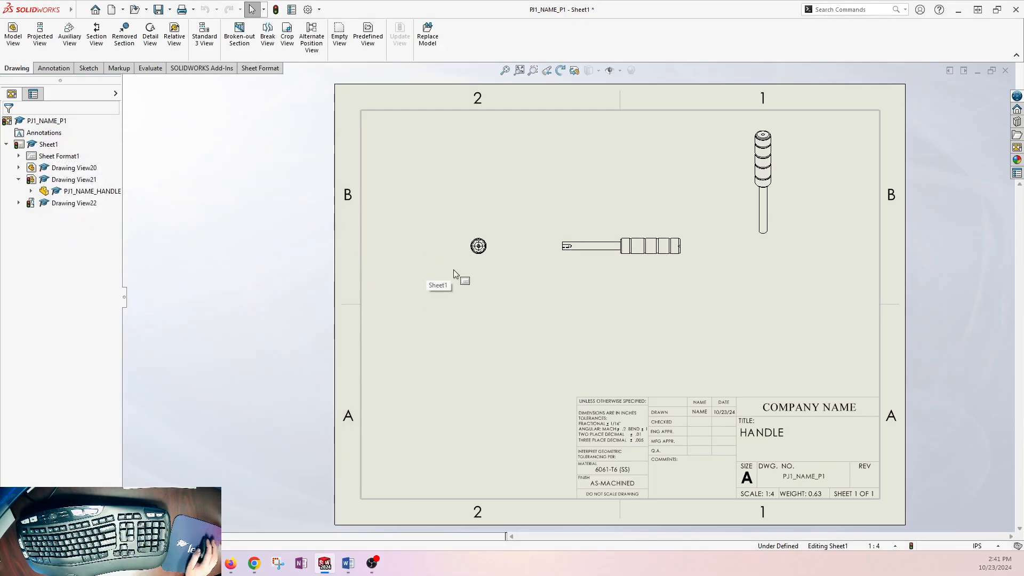
{"action": "left_click_drag", "start_coordinate": [488, 262], "coordinate": [480, 296]}
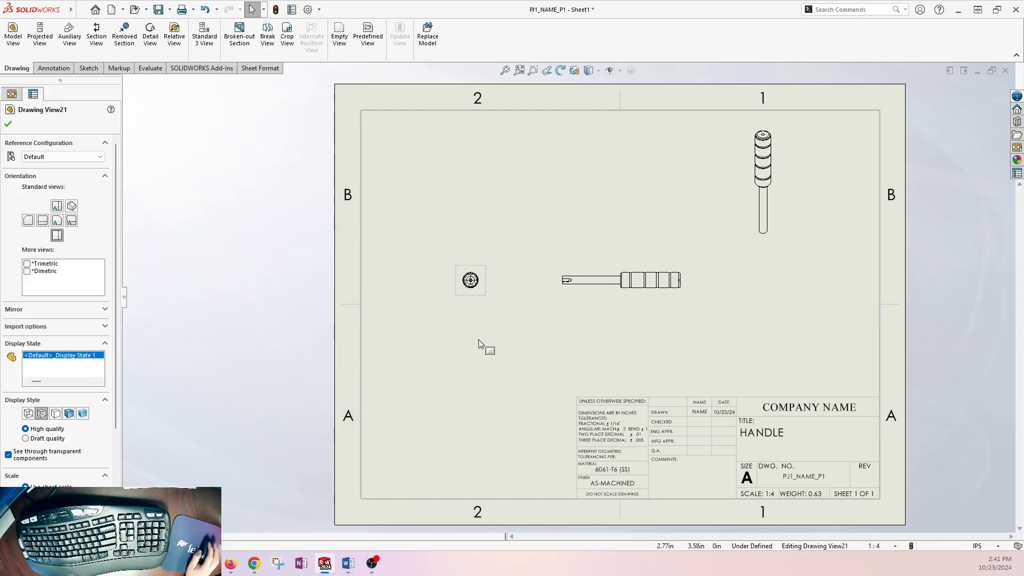
{"action": "left_click", "coordinate": [373, 343]}
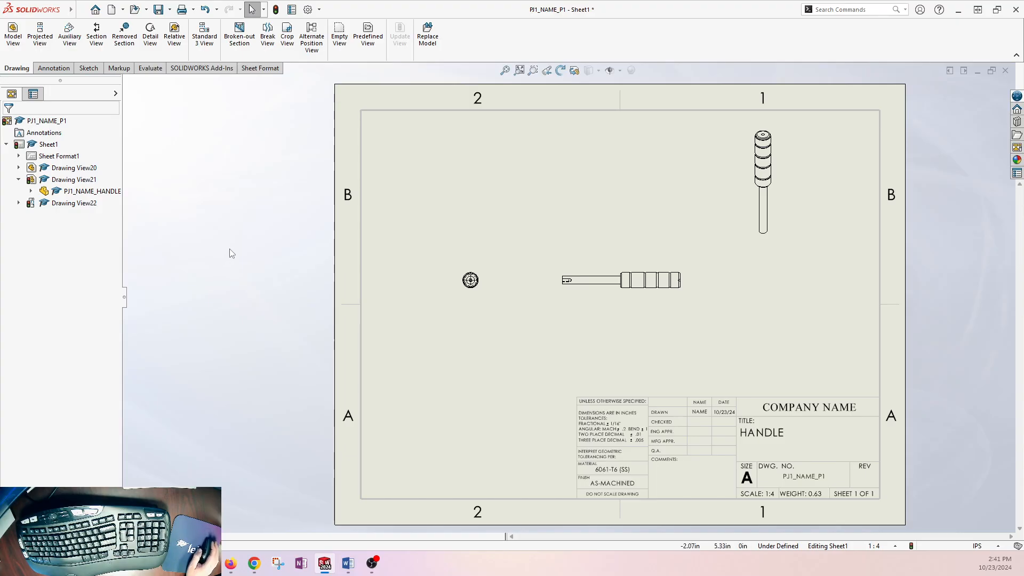
Set the sheet scale to 1:2 in the sheet properties
{"action": "right_click", "coordinate": [59, 160]}
{"action": "left_click", "coordinate": [88, 262]}
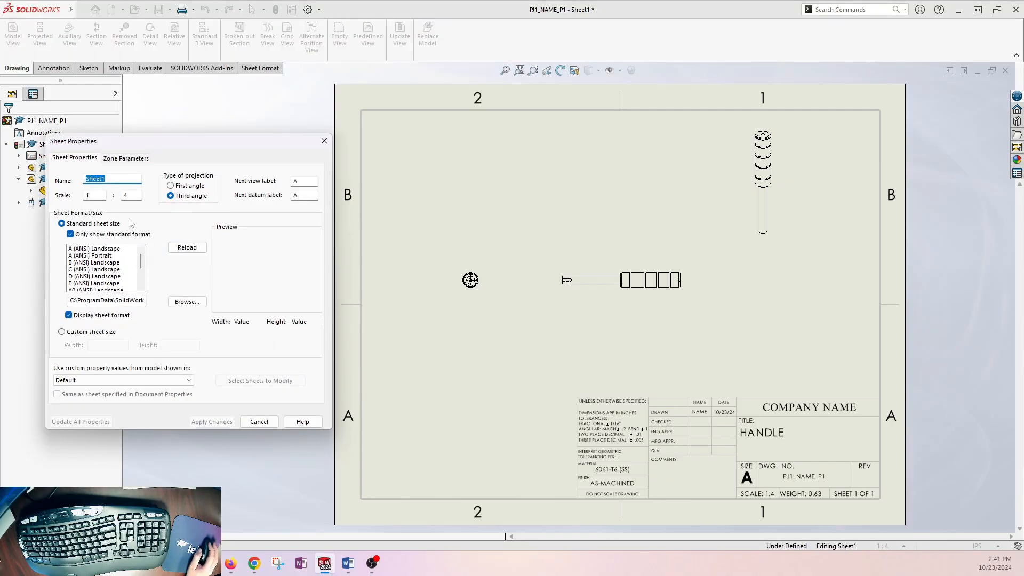
{"action": "key", "text": "BackSpace"}
{"action": "type", "text": "2"}
{"action": "key", "text": "Return"}
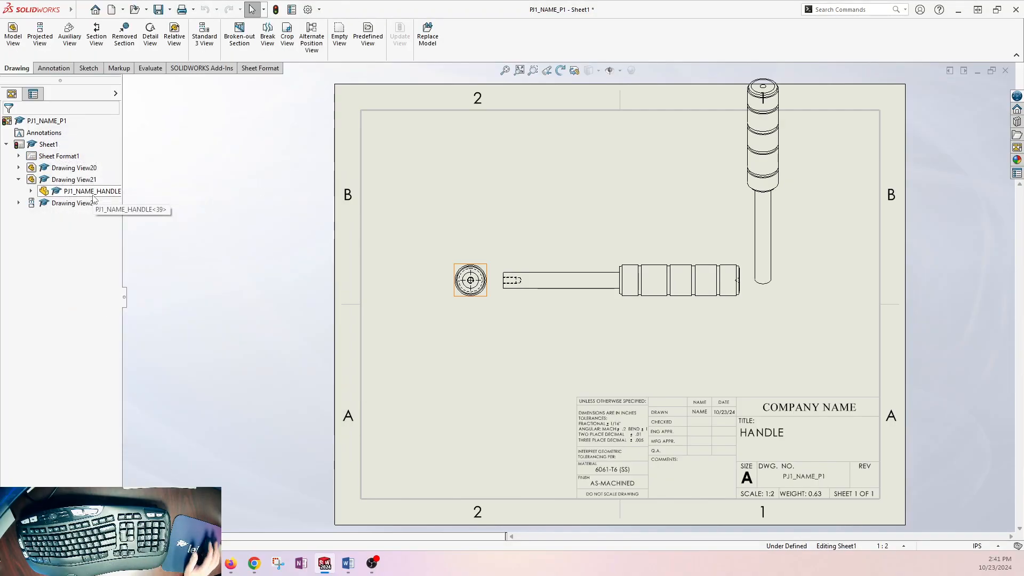
Move the end-on and side views lower and spread them outward, and delete the pictorial handle view
{"action": "left_click_drag", "start_coordinate": [480, 307], "coordinate": [453, 329]}
{"action": "mouse_move", "coordinate": [750, 311]}
{"action": "left_mouse_down"}
{"action": "mouse_move", "coordinate": [801, 317]}
{"action": "mouse_move", "coordinate": [801, 330]}
{"action": "left_mouse_up"}
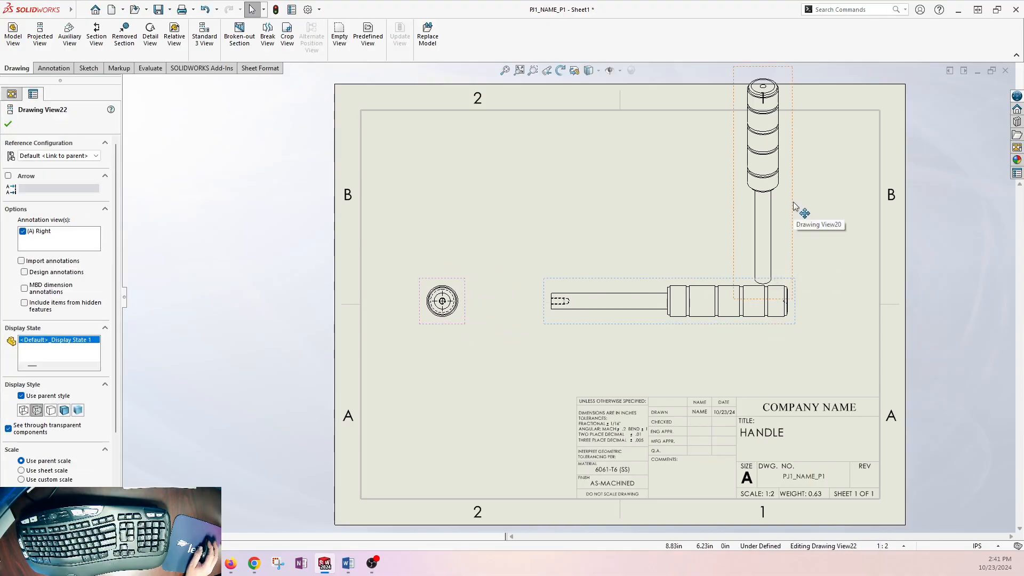
{"action": "left_click", "coordinate": [795, 206]}
{"action": "key", "text": "Delete"}
{"action": "left_click", "coordinate": [256, 241]}
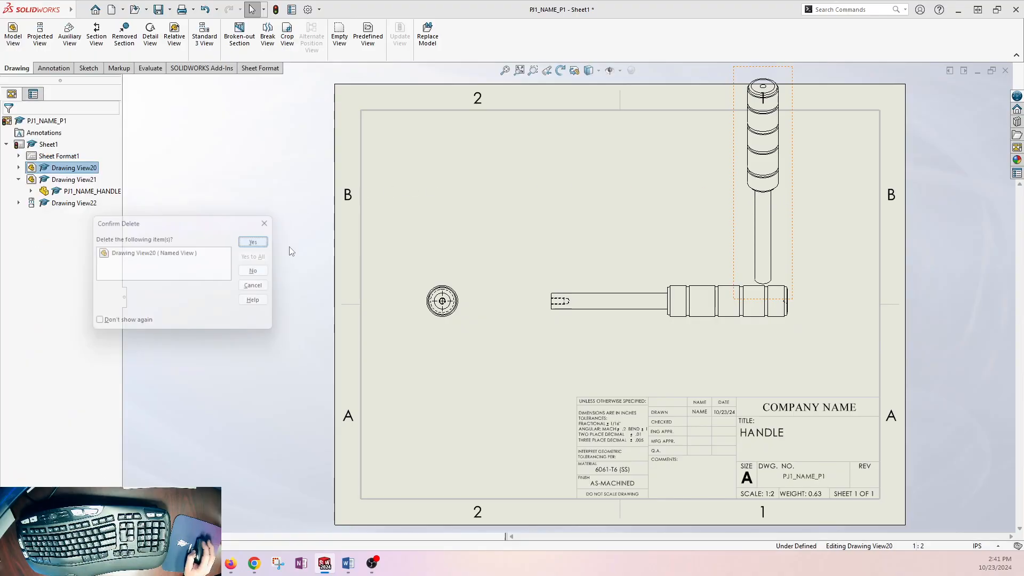
{"action": "left_click", "coordinate": [453, 299]}
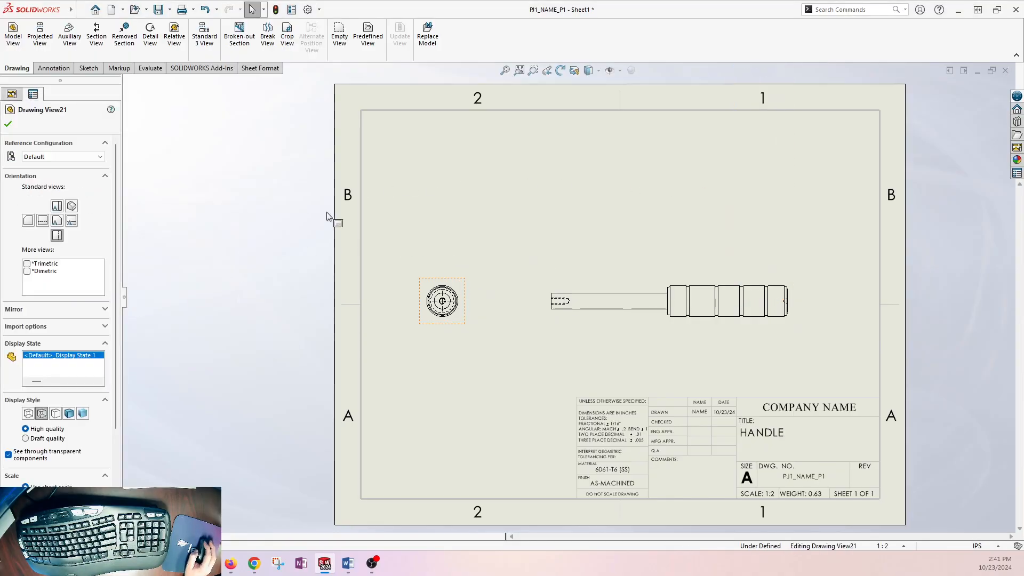
Add an isometric projected view of the handle above the end view and display it with hidden lines removed
{"action": "left_click", "coordinate": [40, 35]}
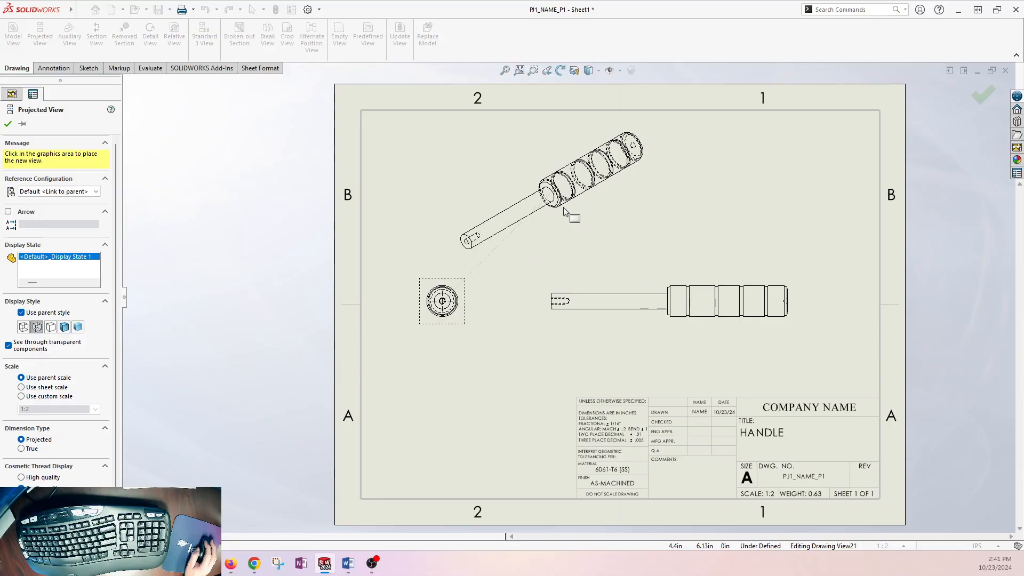
{"action": "left_click", "coordinate": [614, 235]}
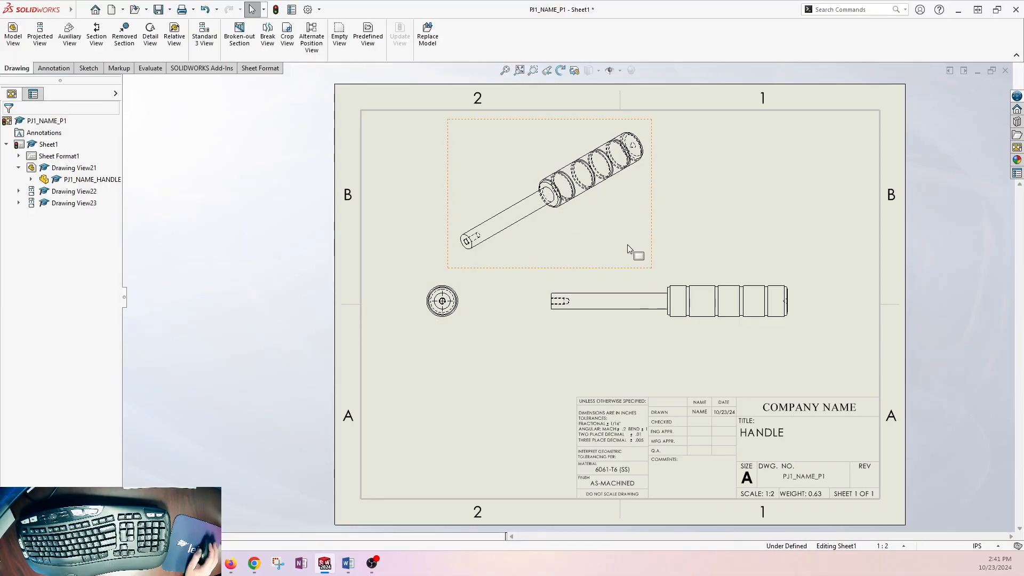
{"action": "right_click", "coordinate": [596, 216]}
{"action": "left_click", "coordinate": [546, 233]}
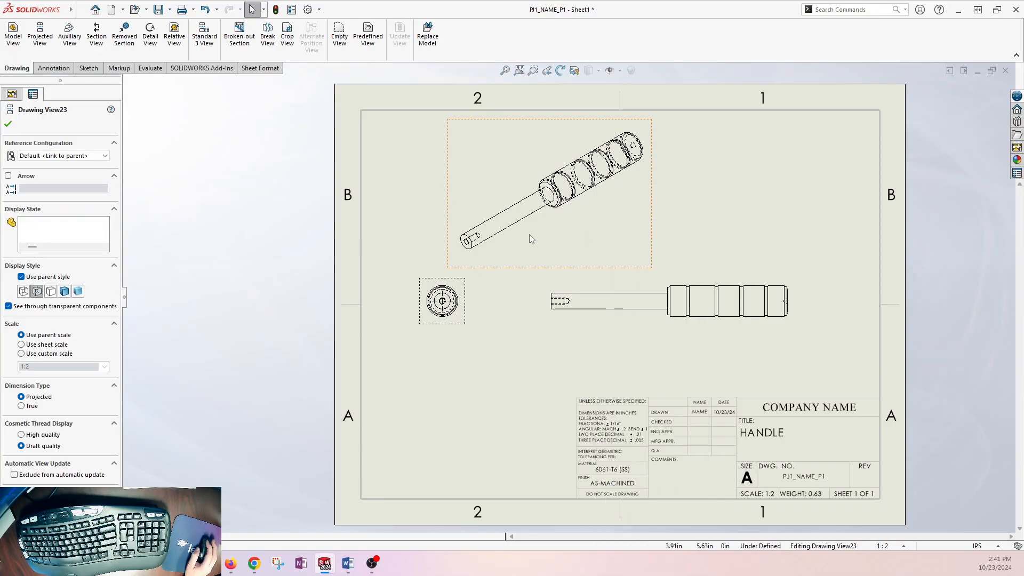
{"action": "left_click", "coordinate": [50, 291]}
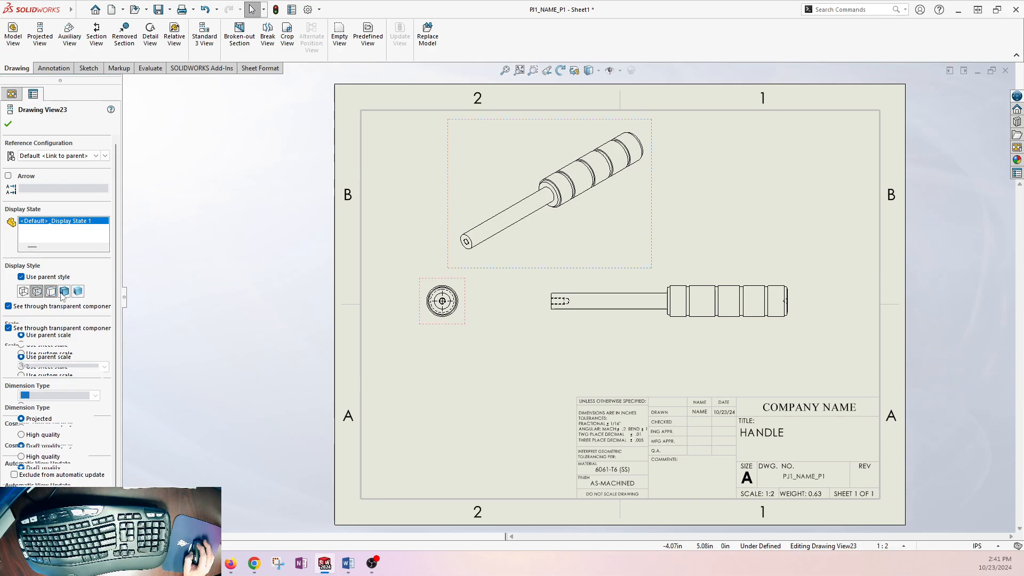
Show the isometric view's tangent edges with font and move the view to the sheet's upper-right corner
{"action": "right_click", "coordinate": [598, 223]}
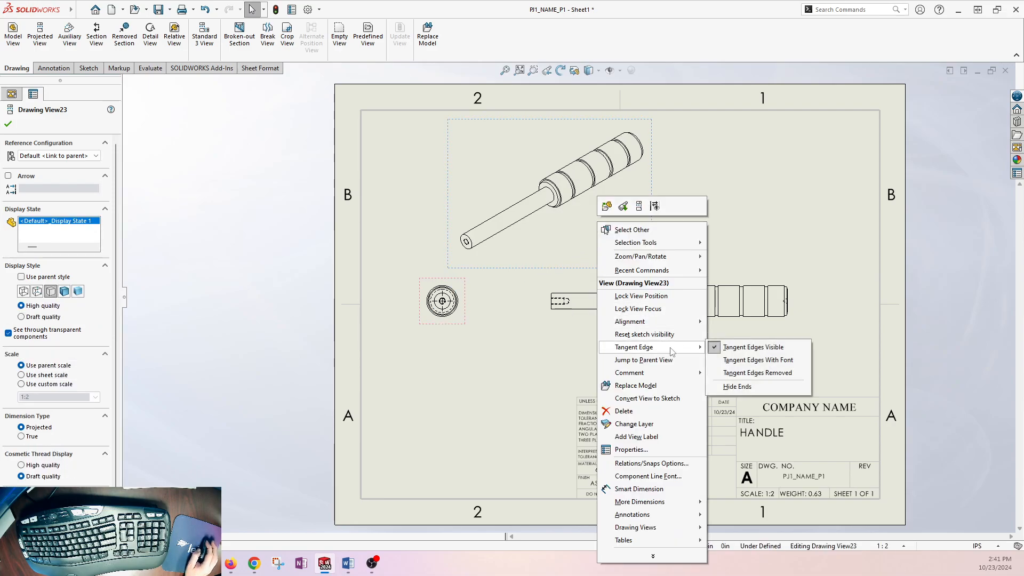
{"action": "left_click", "coordinate": [790, 361]}
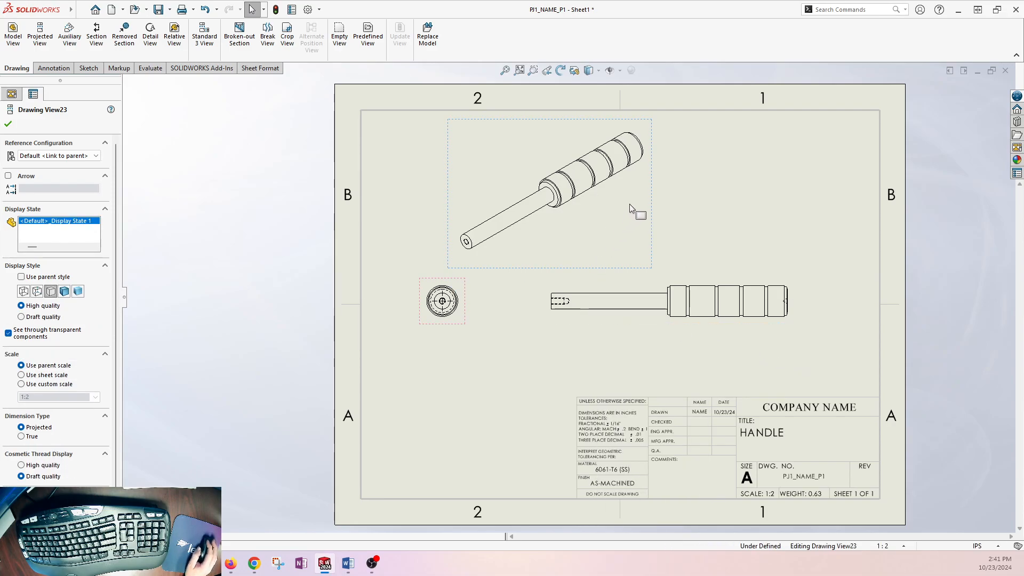
{"action": "mouse_move", "coordinate": [656, 196]}
{"action": "left_mouse_down"}
{"action": "mouse_move", "coordinate": [883, 189]}
{"action": "mouse_move", "coordinate": [877, 176]}
{"action": "left_mouse_up"}
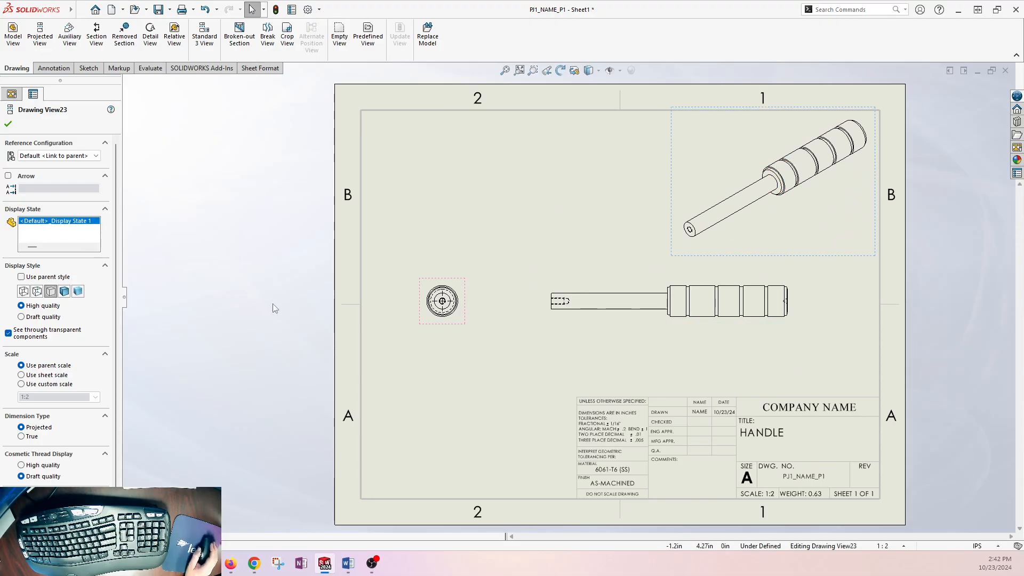
Give the isometric view a custom scale of 1:3 and reposition it in the sheet's upper-right corner
{"action": "left_click", "coordinate": [45, 385]}
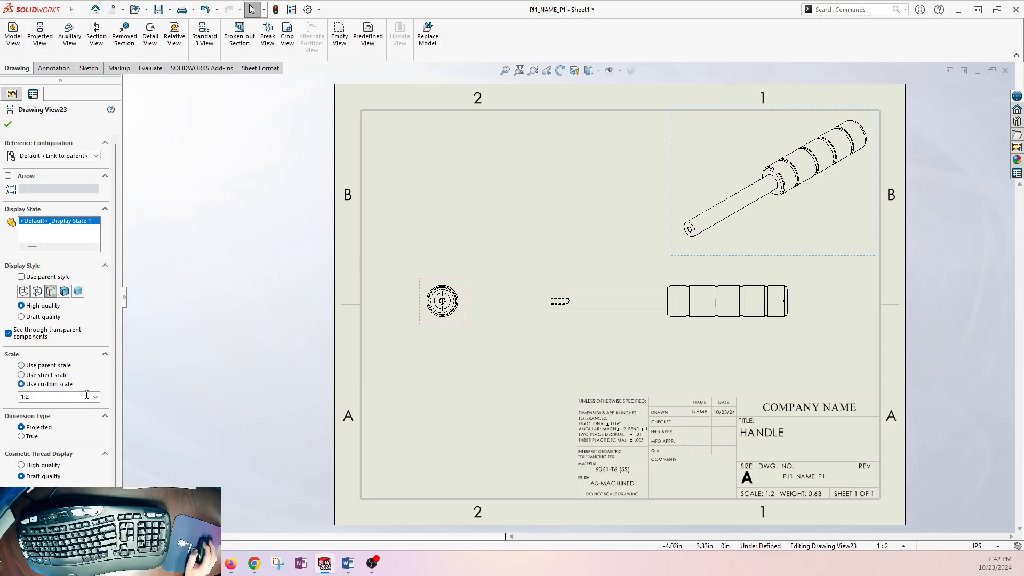
{"action": "type", "text": "1:"}
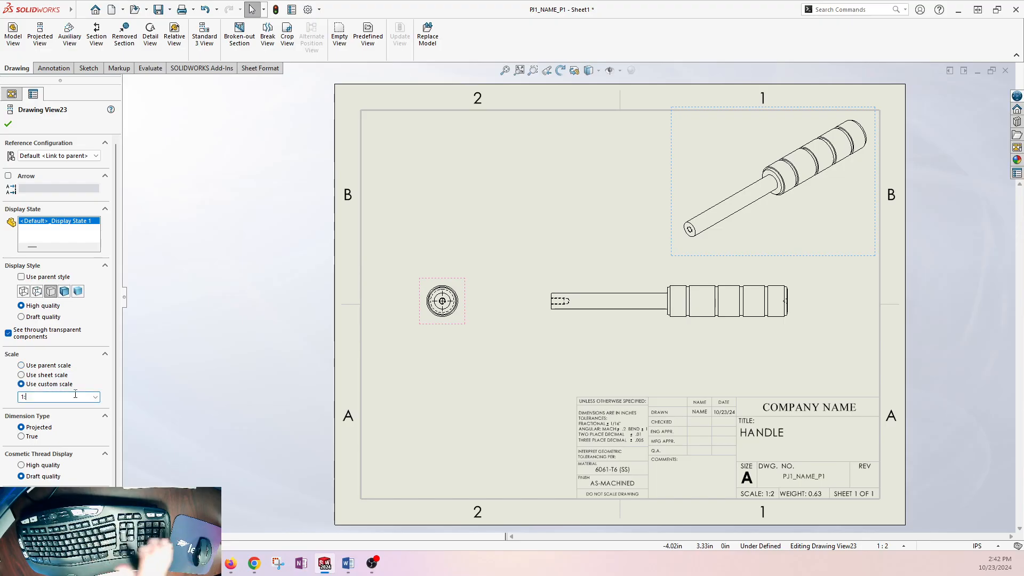
{"action": "type", "text": "3"}
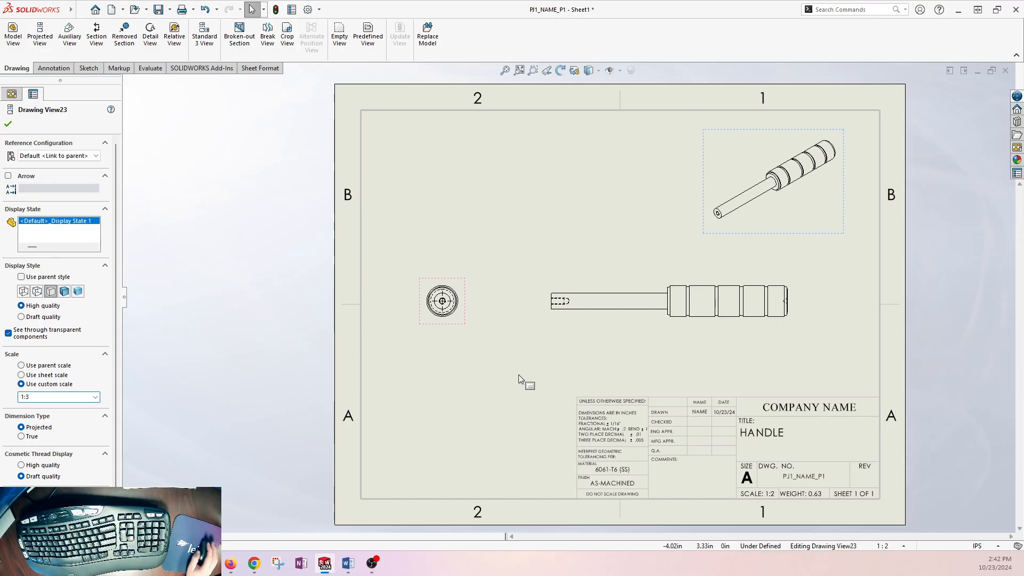
{"action": "left_click_drag", "start_coordinate": [846, 190], "coordinate": [875, 173]}
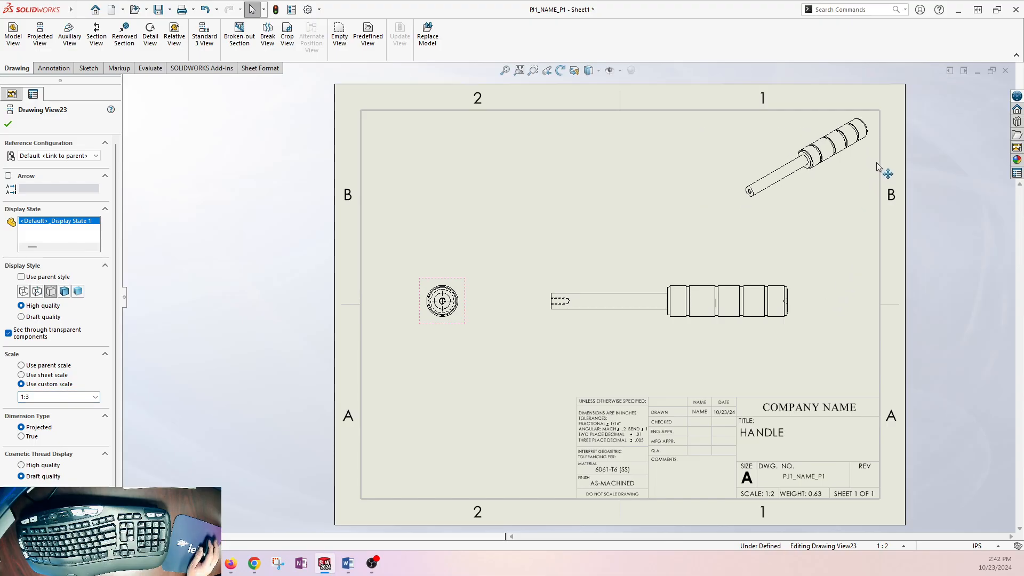
{"action": "left_click", "coordinate": [467, 216]}
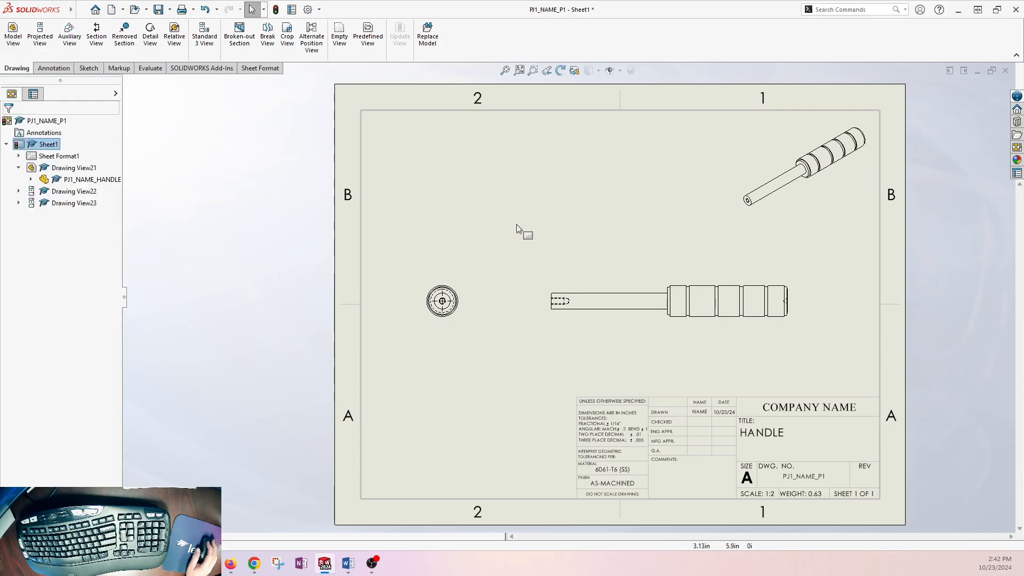
Shift the end view and the side view to the left on the sheet, making room beyond the grip
{"action": "scroll", "coordinate": [671, 317], "scroll_direction": "down", "scroll_amount": 2}
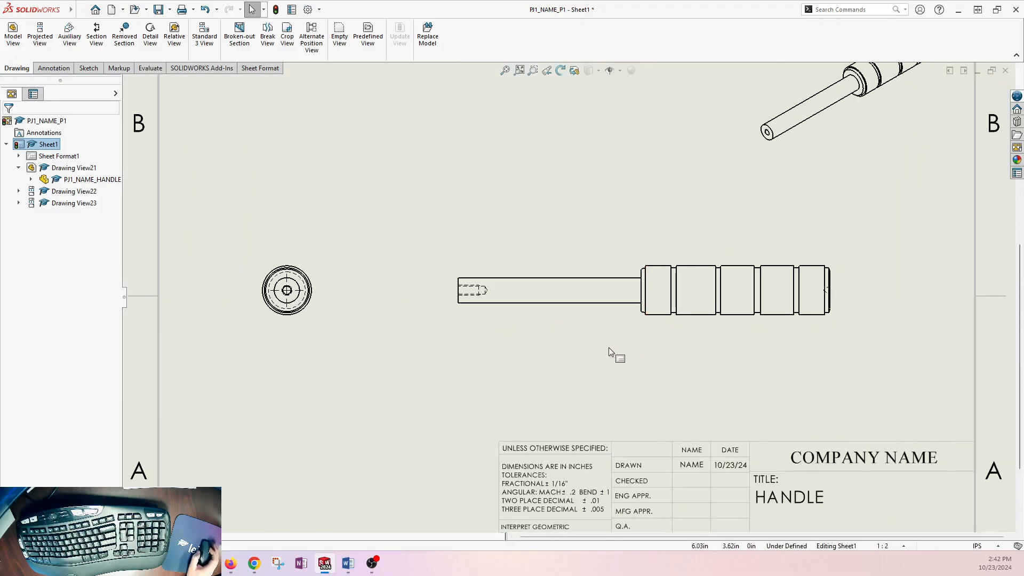
{"action": "key", "text": "f"}
{"action": "middle_click_drag", "start_coordinate": [519, 247], "coordinate": [468, 239]}
{"action": "left_click_drag", "start_coordinate": [348, 269], "coordinate": [325, 268]}
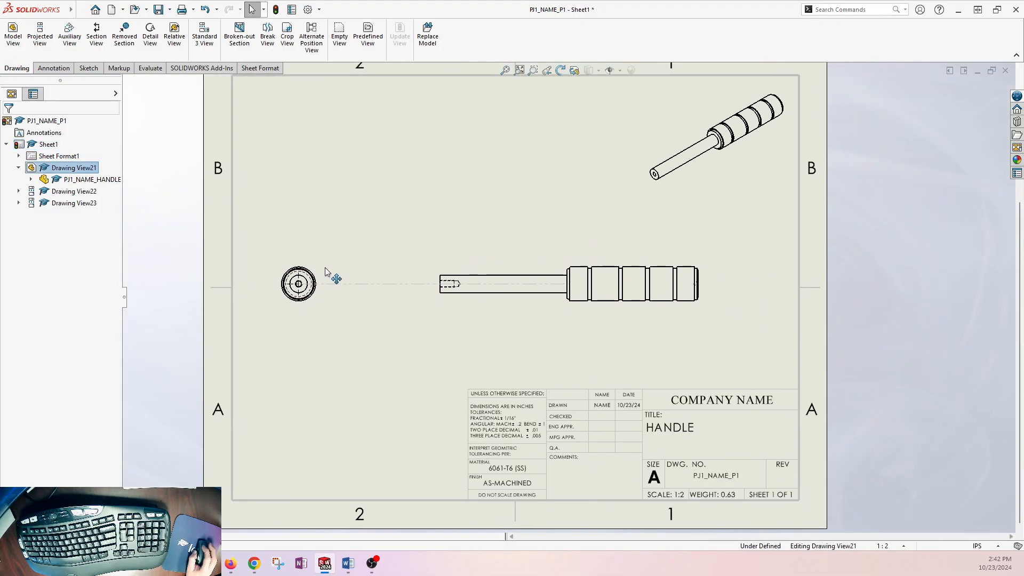
{"action": "left_click_drag", "start_coordinate": [505, 312], "coordinate": [463, 308]}
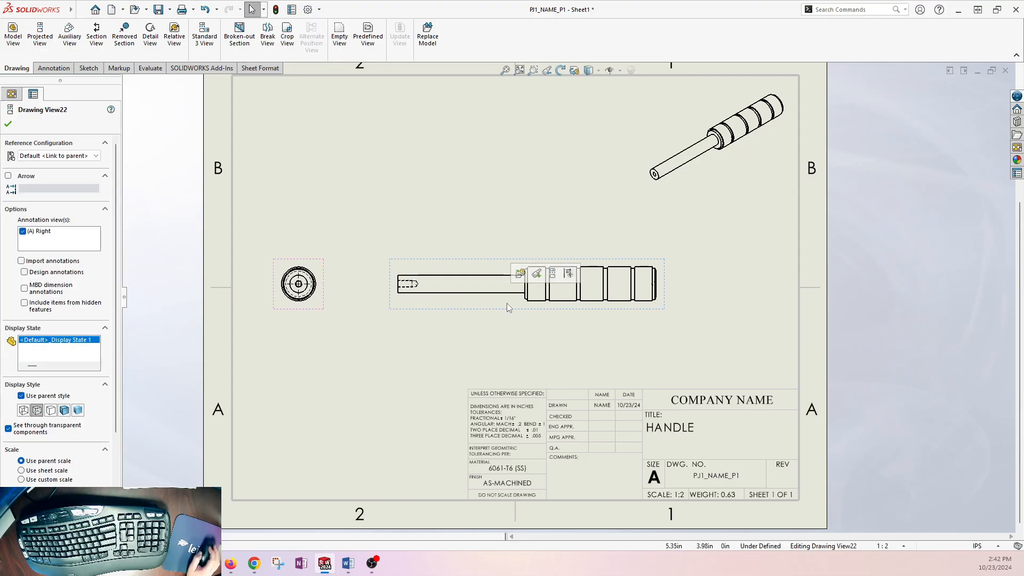
Project a second end view beyond the grip of the side view and delete the extra isometric view overlapping the title block
{"action": "left_click", "coordinate": [40, 33]}
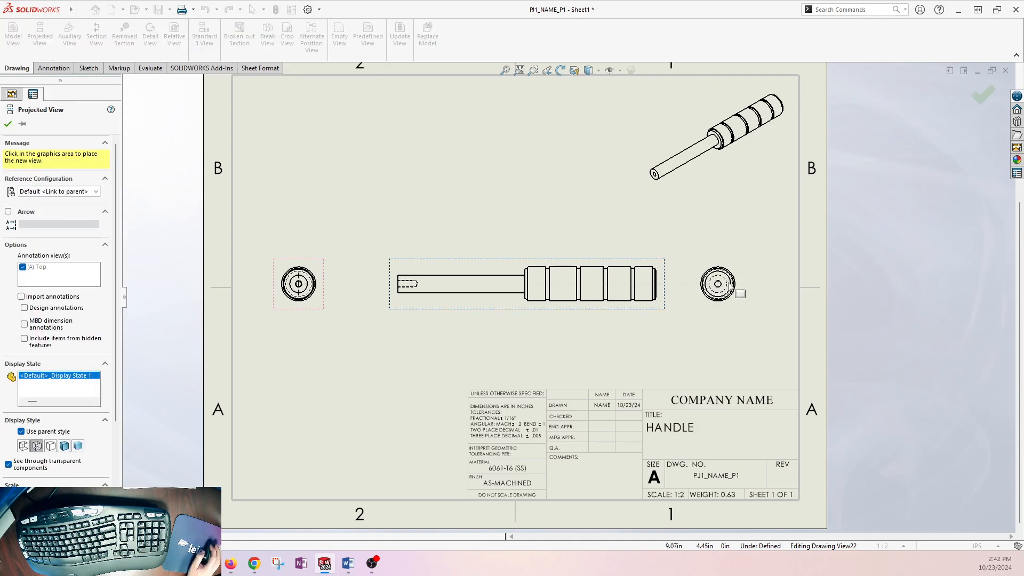
{"action": "left_click", "coordinate": [678, 434]}
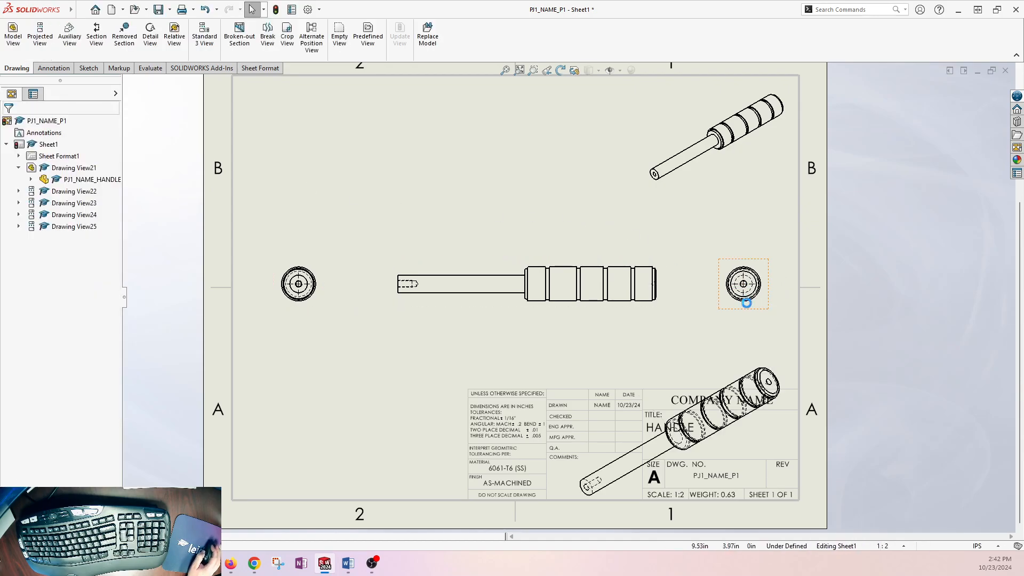
{"action": "left_click", "coordinate": [789, 356]}
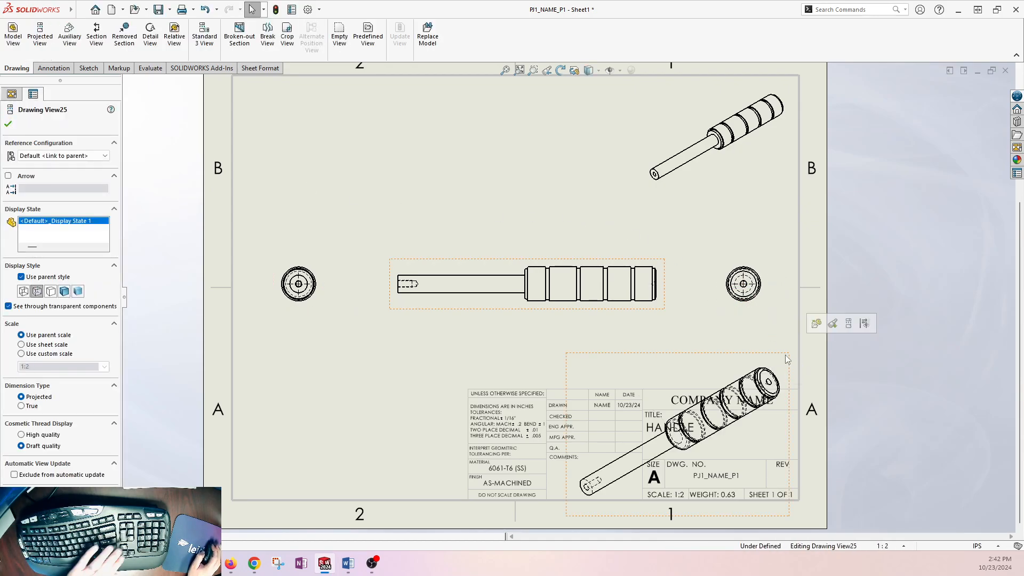
{"action": "key", "text": "Delete"}
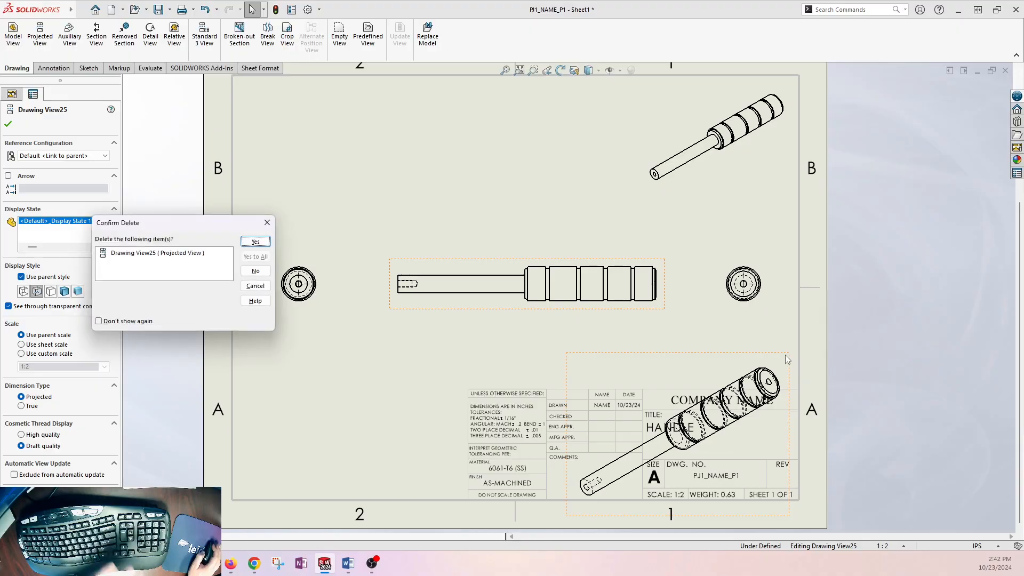
{"action": "left_click", "coordinate": [255, 241]}
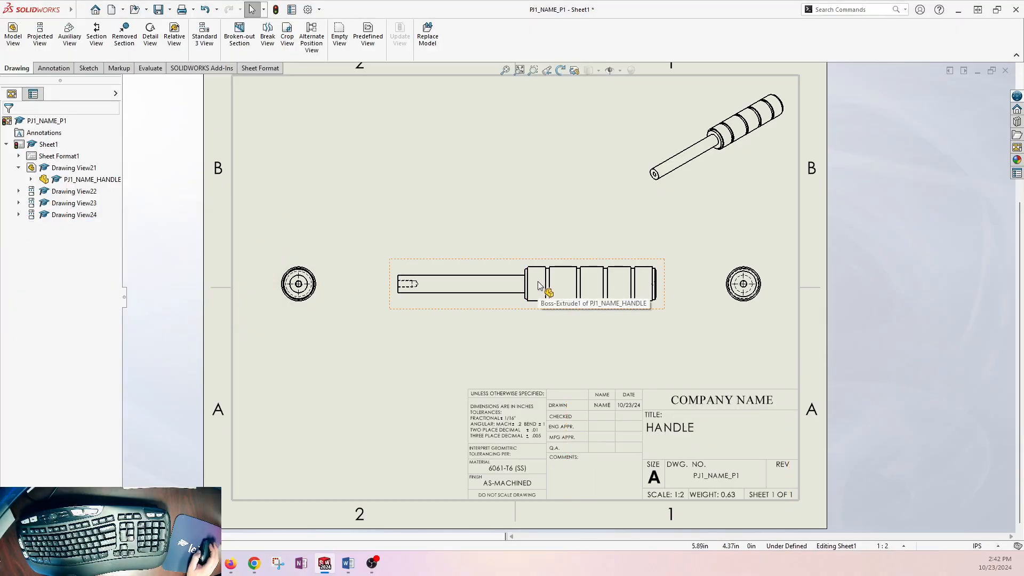
{"action": "left_click", "coordinate": [347, 356]}
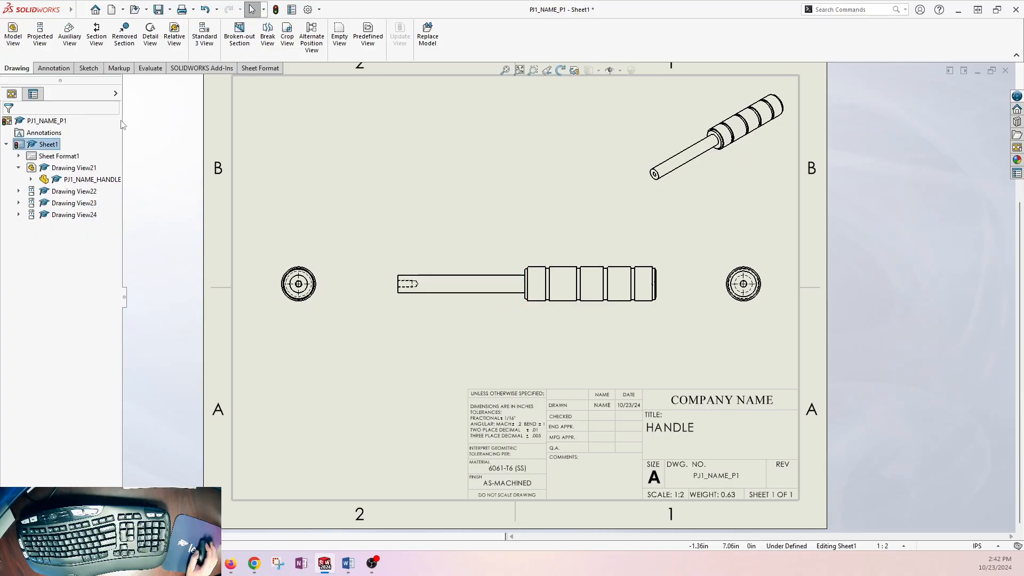
Dimension the diameter of the shaft circle in the shaft-side end view with three-decimal precision (.123)
{"action": "scroll", "coordinate": [363, 279], "scroll_direction": "down", "scroll_amount": 4}
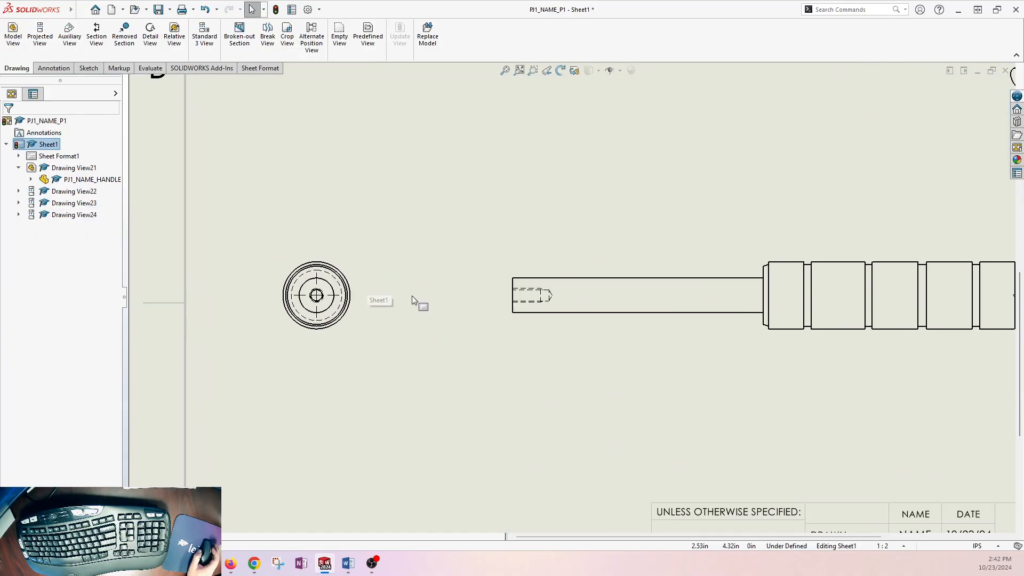
{"action": "scroll", "coordinate": [466, 291], "scroll_direction": "up", "scroll_amount": 2}
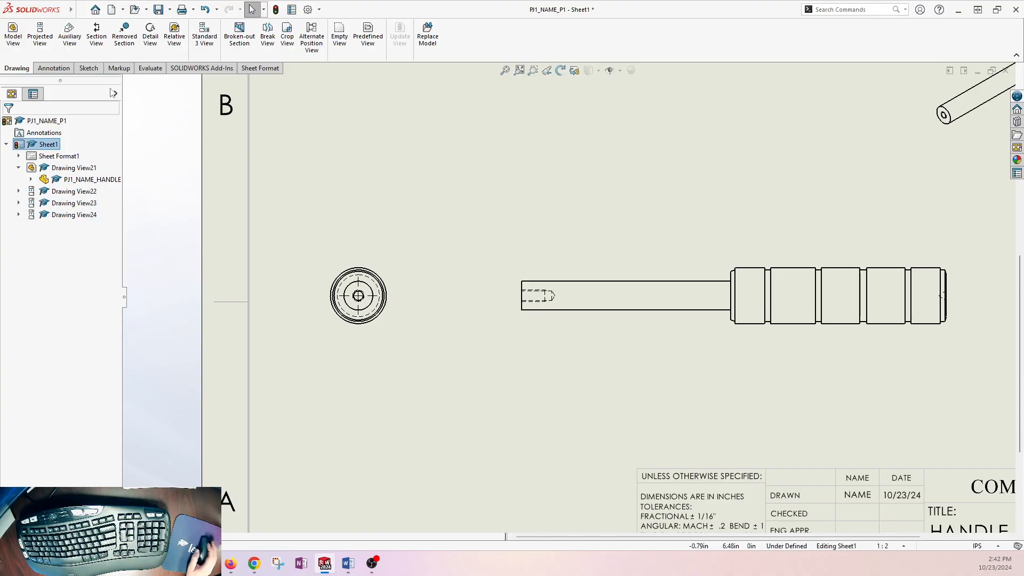
{"action": "left_click", "coordinate": [53, 68]}
{"action": "left_click", "coordinate": [30, 48]}
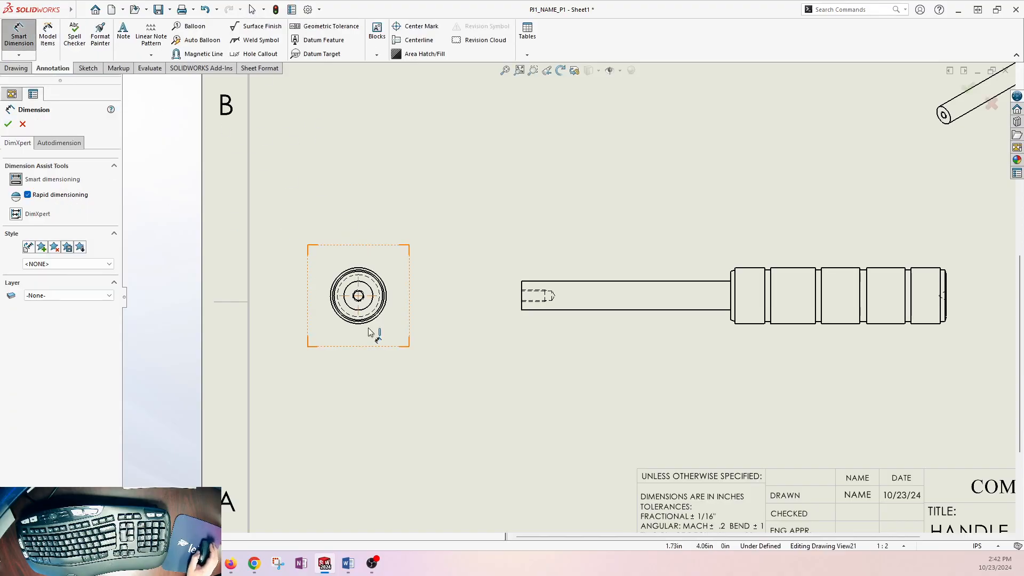
{"action": "scroll", "coordinate": [346, 291], "scroll_direction": "down", "scroll_amount": 3}
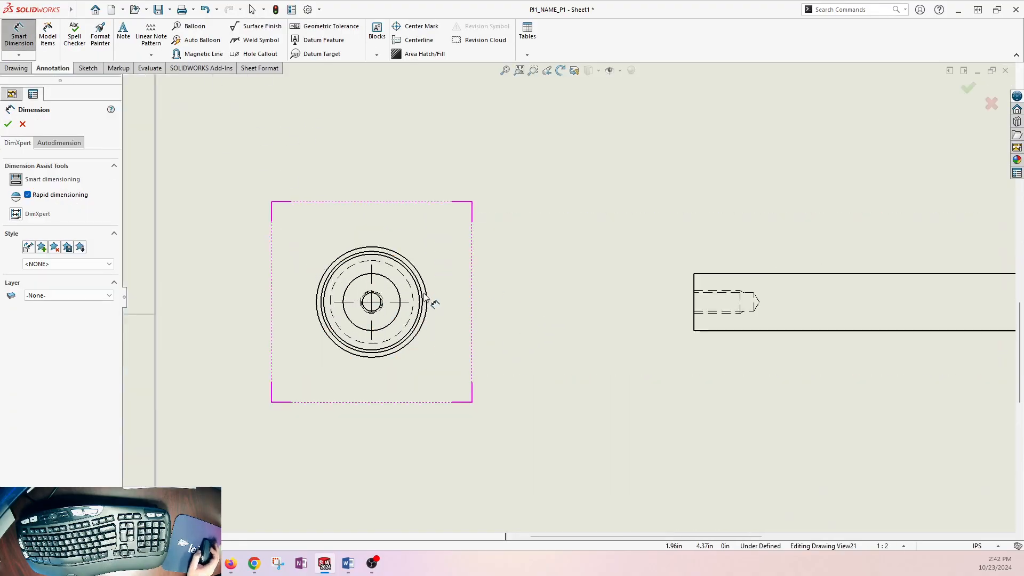
{"action": "left_click", "coordinate": [385, 278]}
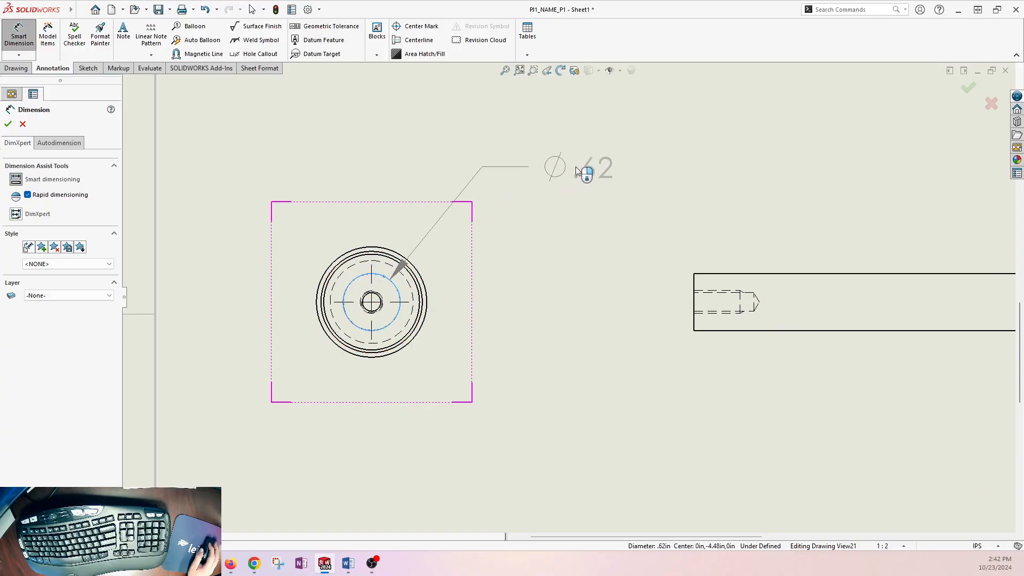
{"action": "left_click", "coordinate": [561, 176]}
{"action": "left_click", "coordinate": [64, 309]}
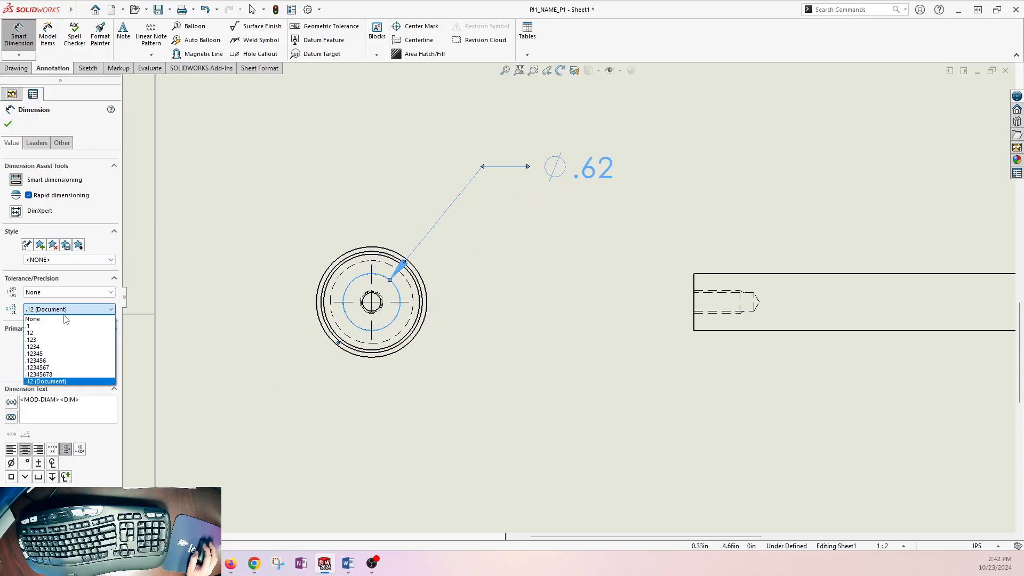
{"action": "left_click", "coordinate": [62, 340]}
{"action": "left_click", "coordinate": [575, 295]}
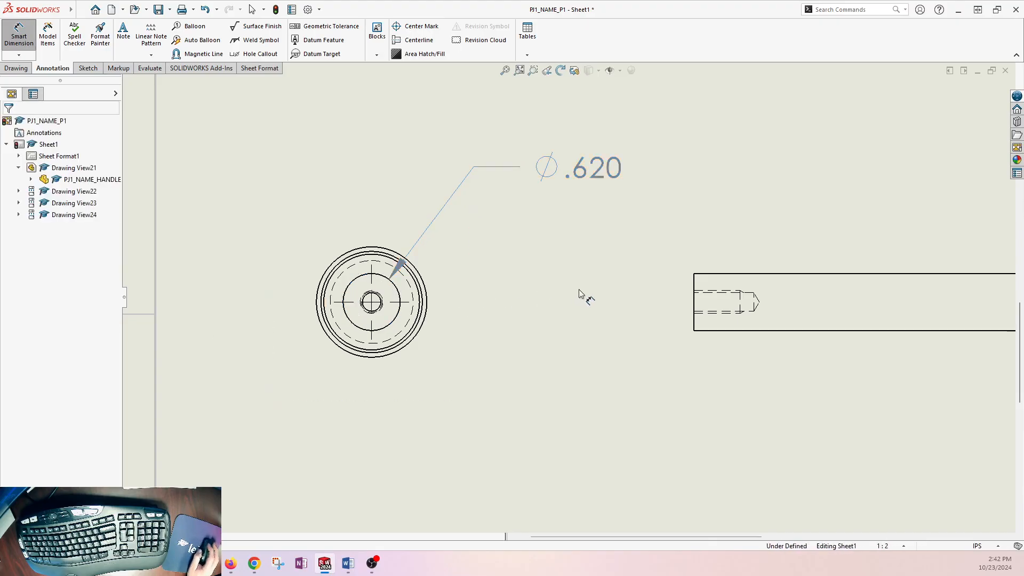
Set the document's basic length unit to three decimal places (.123) in the document properties
{"action": "scroll", "coordinate": [603, 296], "scroll_direction": "up", "scroll_amount": 1}
{"action": "middle_click_drag", "start_coordinate": [538, 263], "coordinate": [336, 254], "text": "ctrl"}
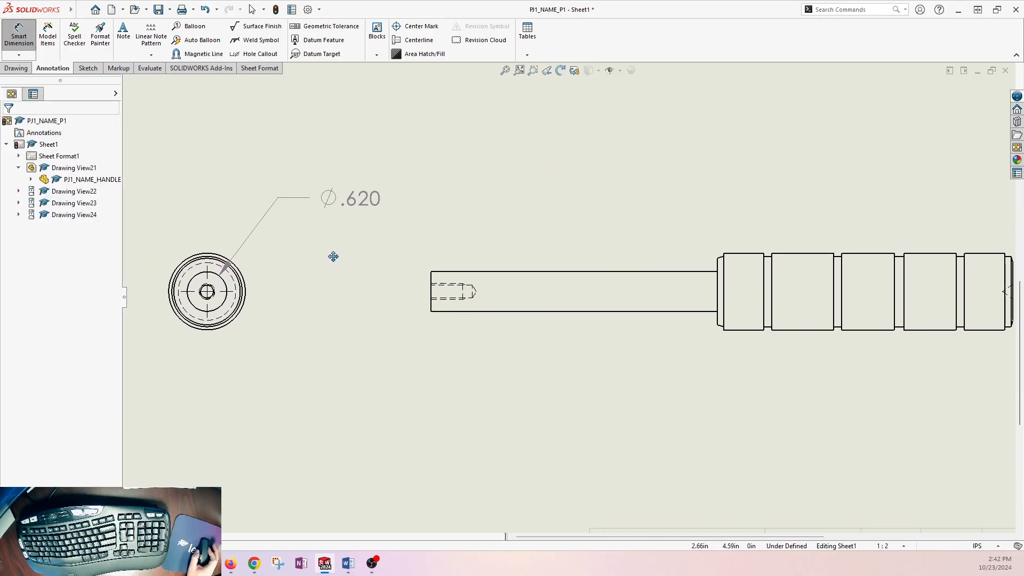
{"action": "scroll", "coordinate": [512, 286], "scroll_direction": "up", "scroll_amount": 2}
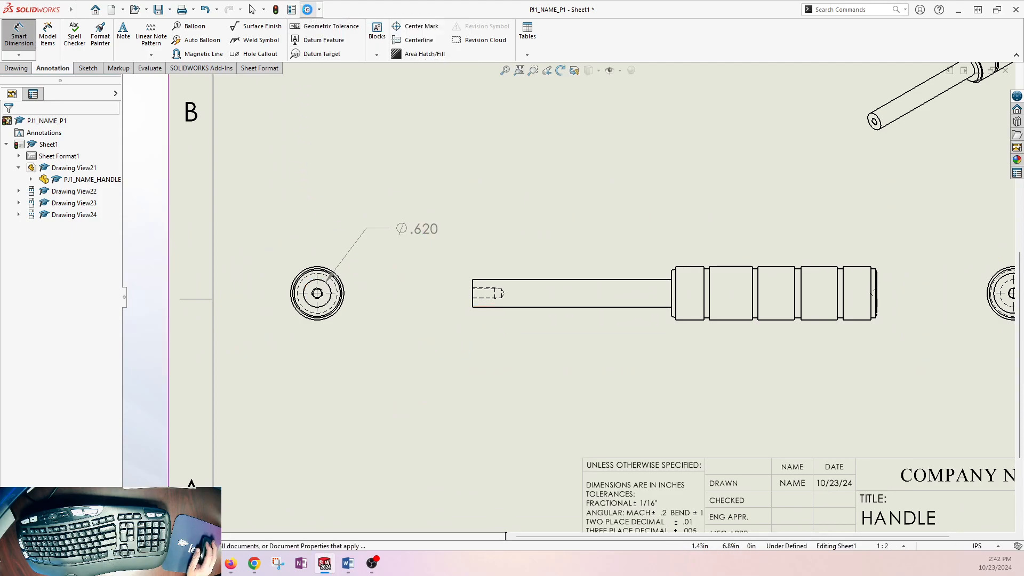
{"action": "left_click", "coordinate": [308, 10]}
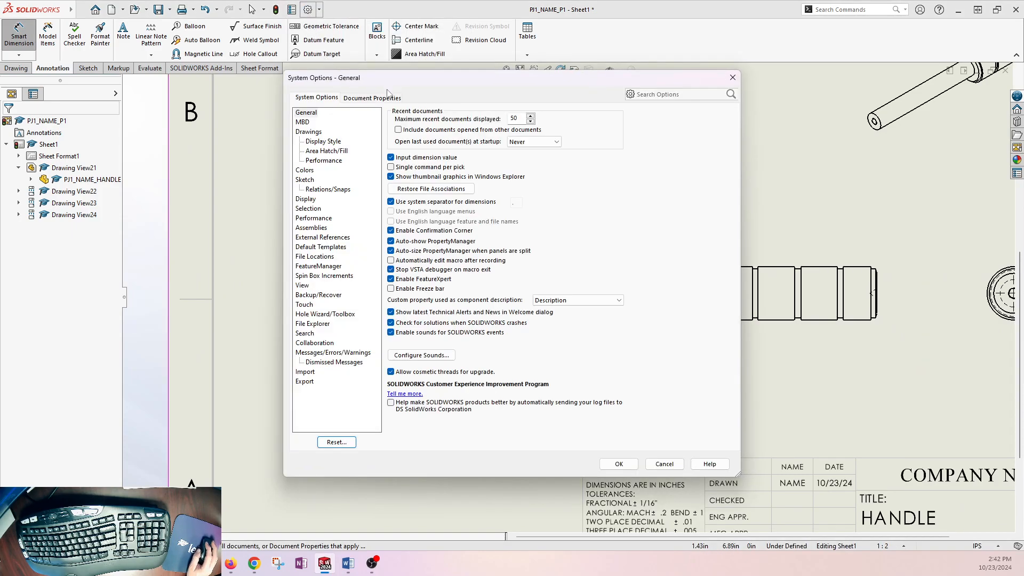
{"action": "left_click", "coordinate": [382, 98]}
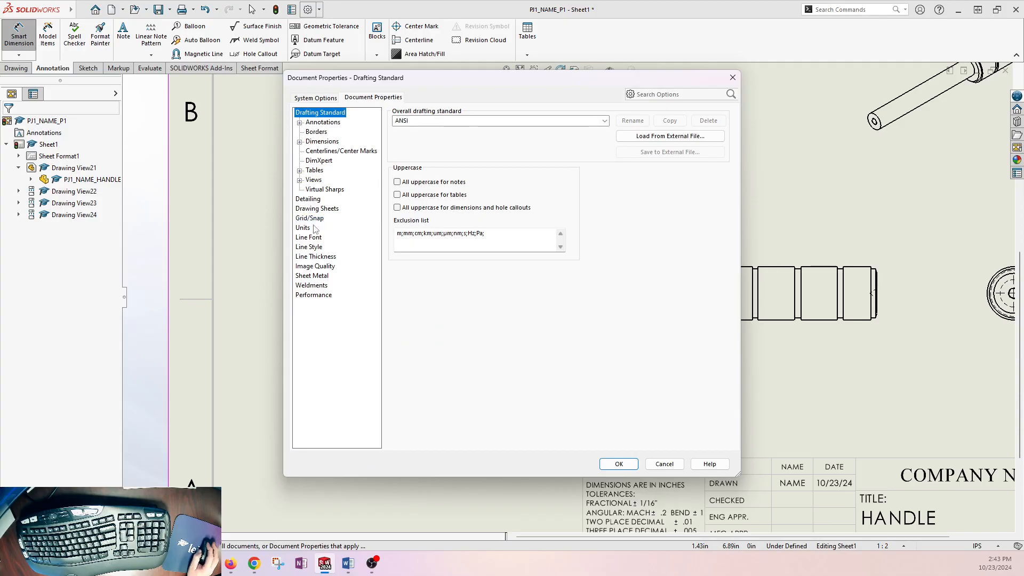
{"action": "left_click", "coordinate": [303, 228]}
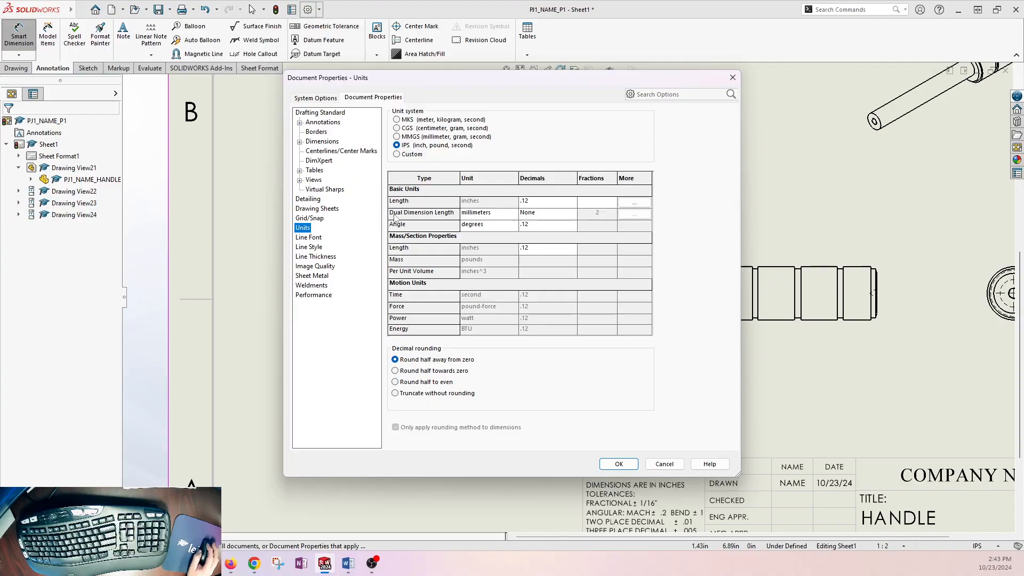
{"action": "left_click", "coordinate": [573, 202]}
{"action": "left_click", "coordinate": [540, 224]}
{"action": "left_click", "coordinate": [620, 464]}
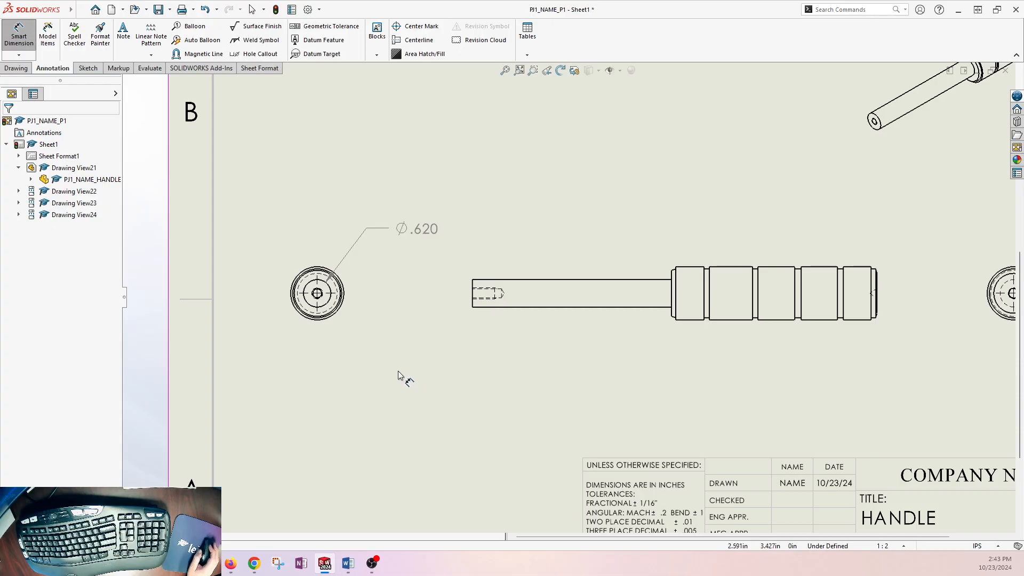
Add a hole callout to the central tapped hole in the shaft-side end view and place it below the view
{"action": "left_click", "coordinate": [256, 54]}
{"action": "left_click", "coordinate": [322, 295]}
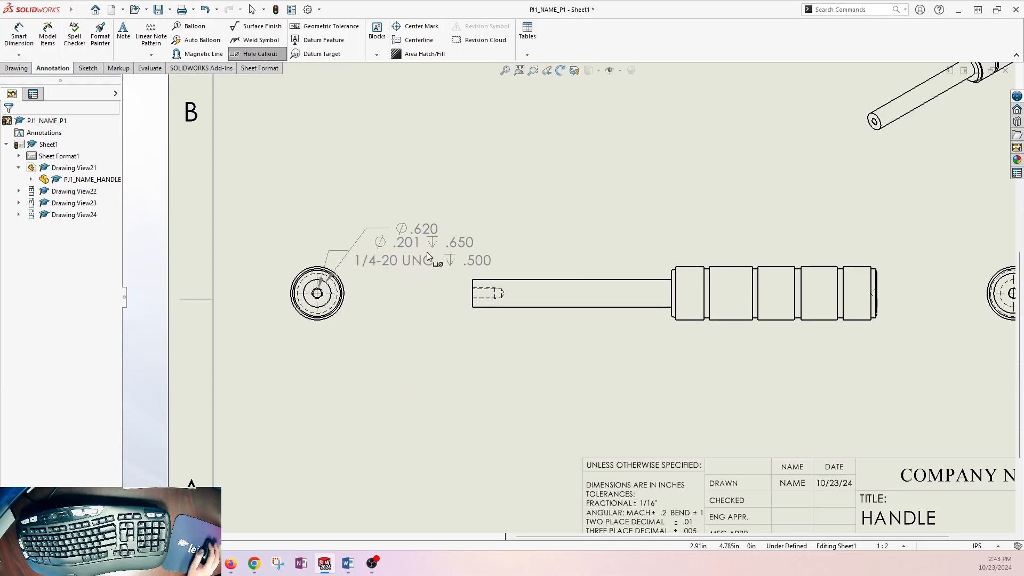
{"action": "left_click", "coordinate": [481, 386]}
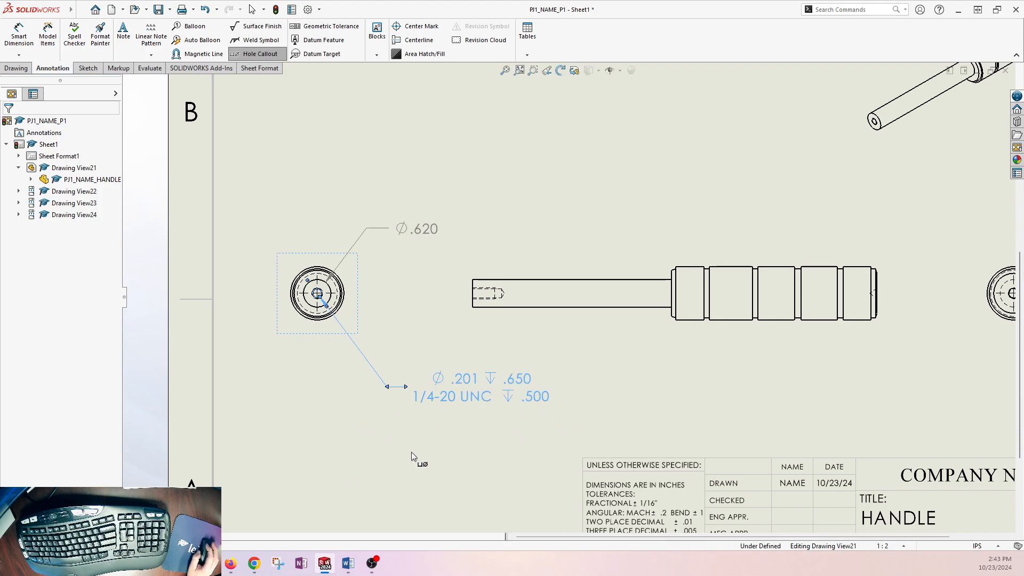
{"action": "key", "text": "Escape"}
{"action": "left_click", "coordinate": [462, 406]}
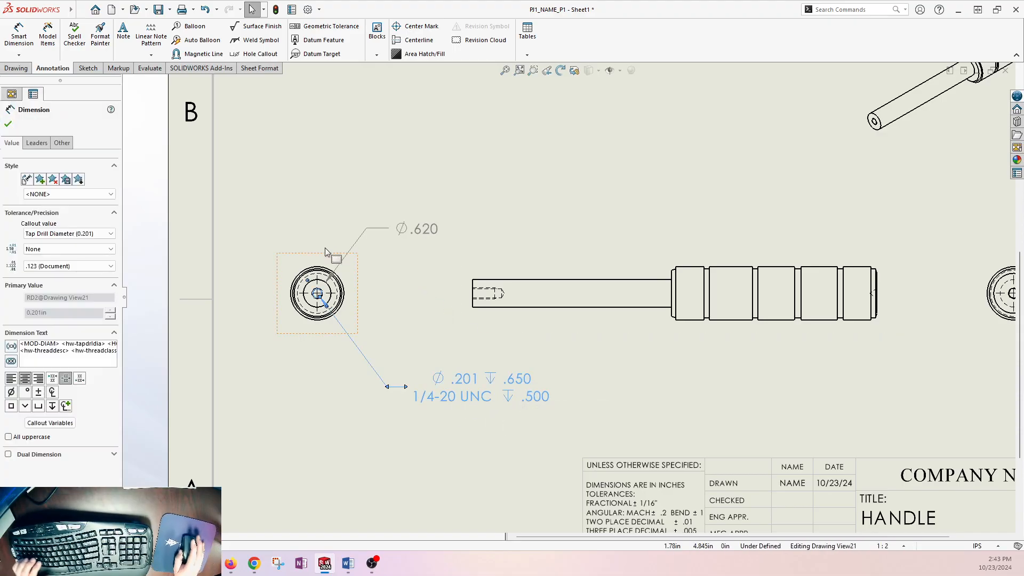
{"action": "left_click", "coordinate": [351, 182]}
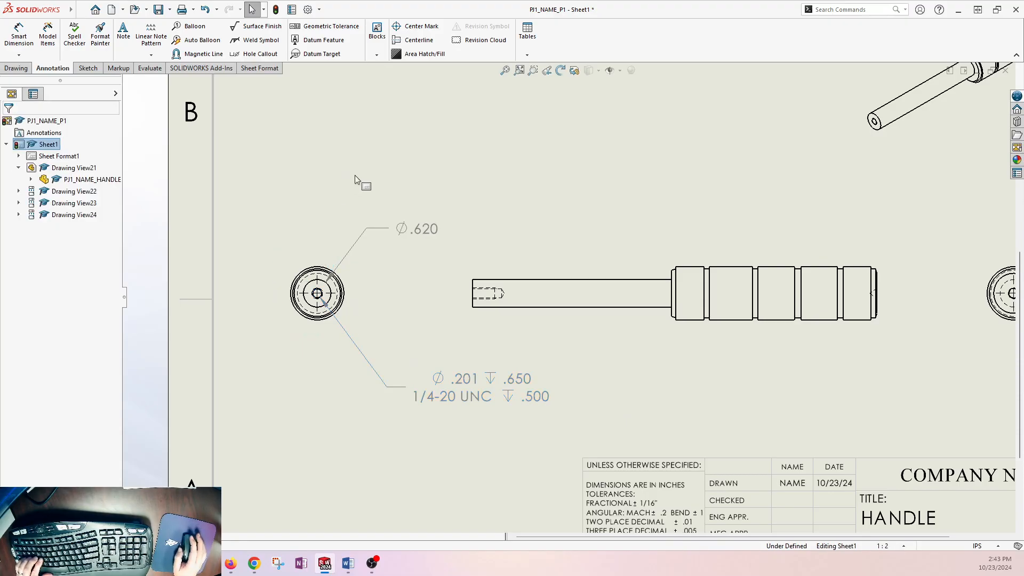
Dimension the grip's outer diameter in the shaft-side end view with two-decimal precision (.12)
{"action": "left_click", "coordinate": [18, 33]}
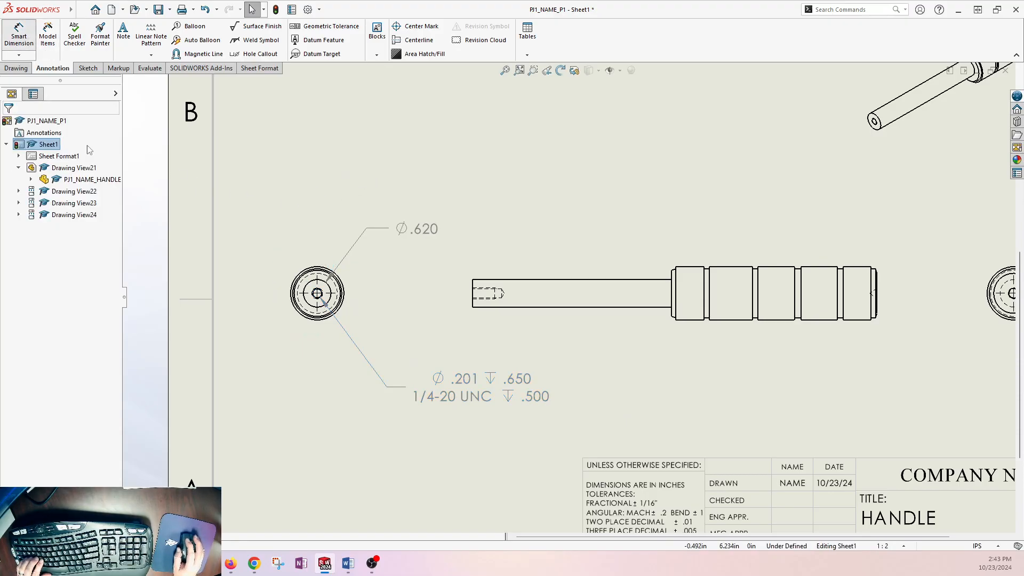
{"action": "left_click", "coordinate": [324, 270]}
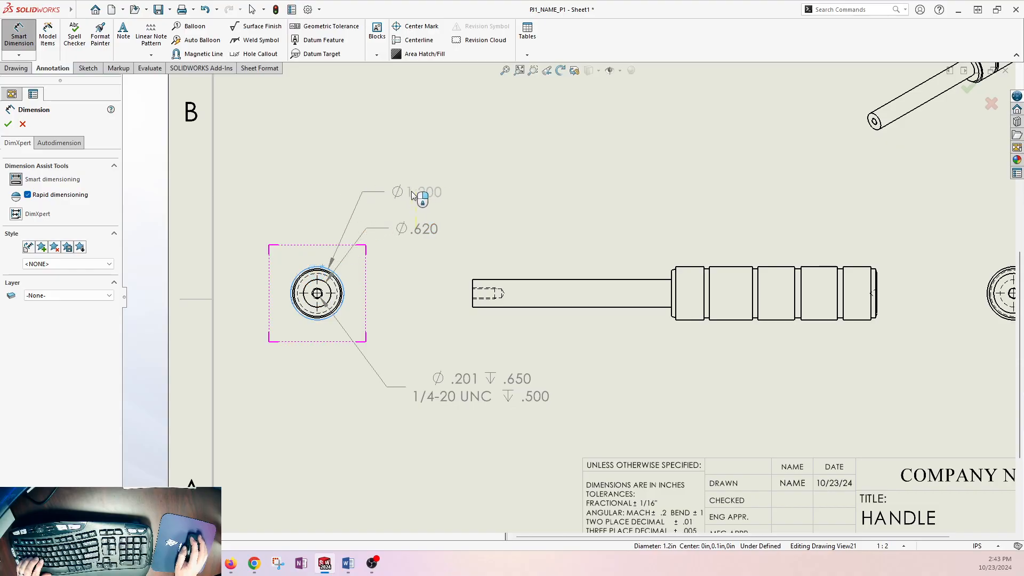
{"action": "left_click", "coordinate": [421, 232]}
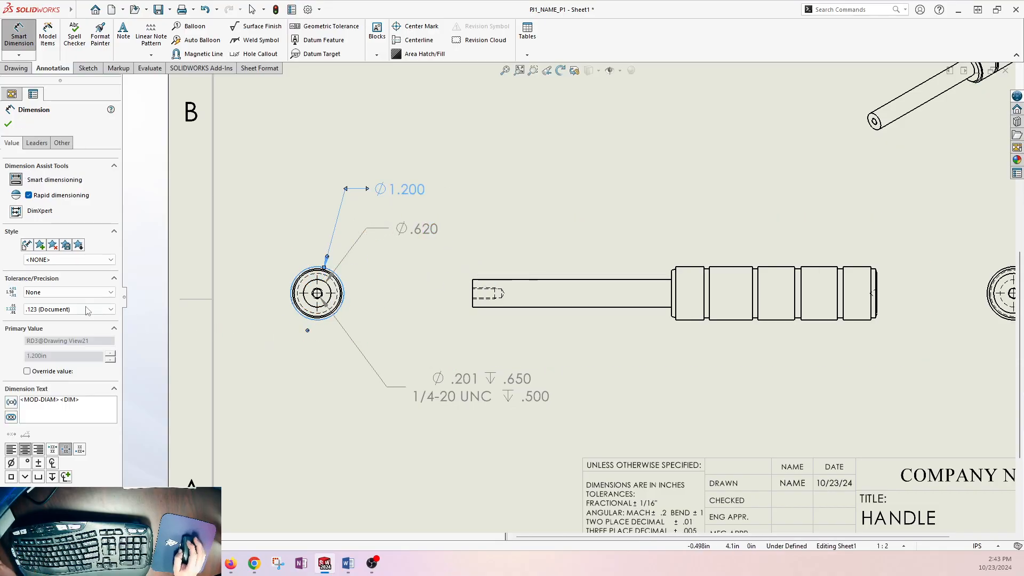
{"action": "left_click", "coordinate": [69, 309]}
{"action": "left_click", "coordinate": [70, 336]}
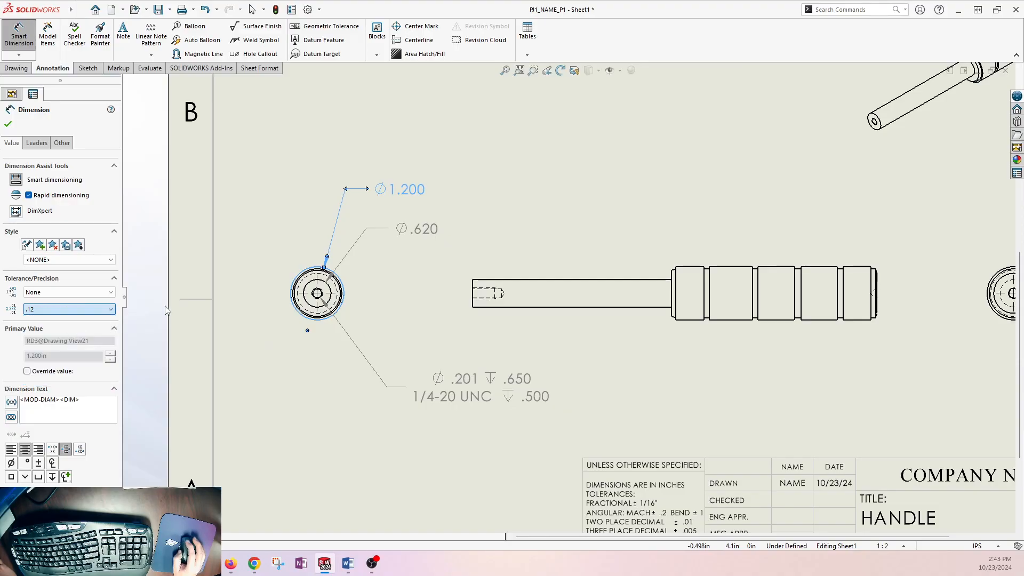
{"action": "left_click", "coordinate": [503, 209]}
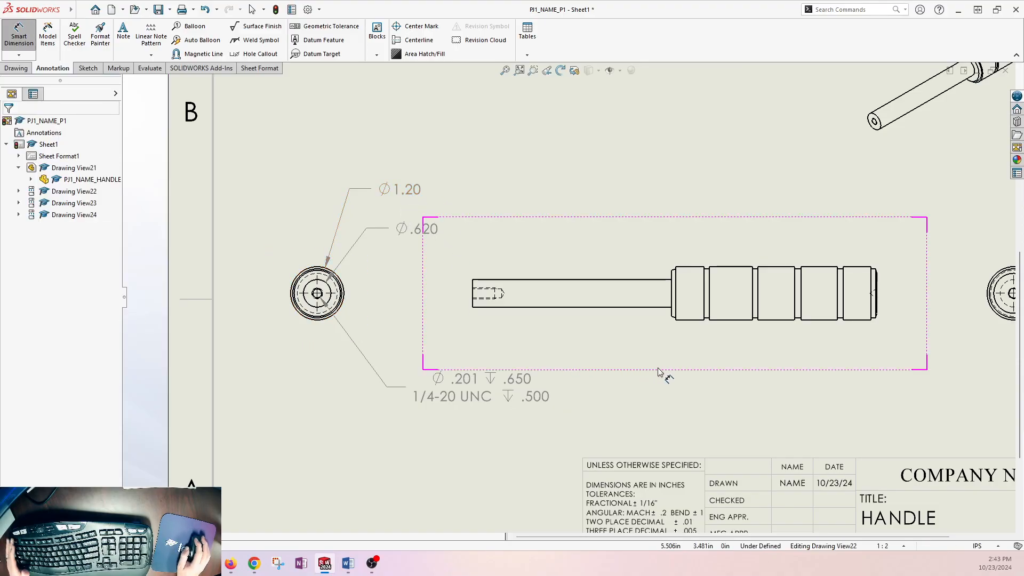
Reposition the shaft and grip diameter dimensions so their texts line up vertically with more space between them
{"action": "left_click_drag", "start_coordinate": [422, 232], "coordinate": [432, 239]}
{"action": "left_click_drag", "start_coordinate": [406, 190], "coordinate": [431, 172]}
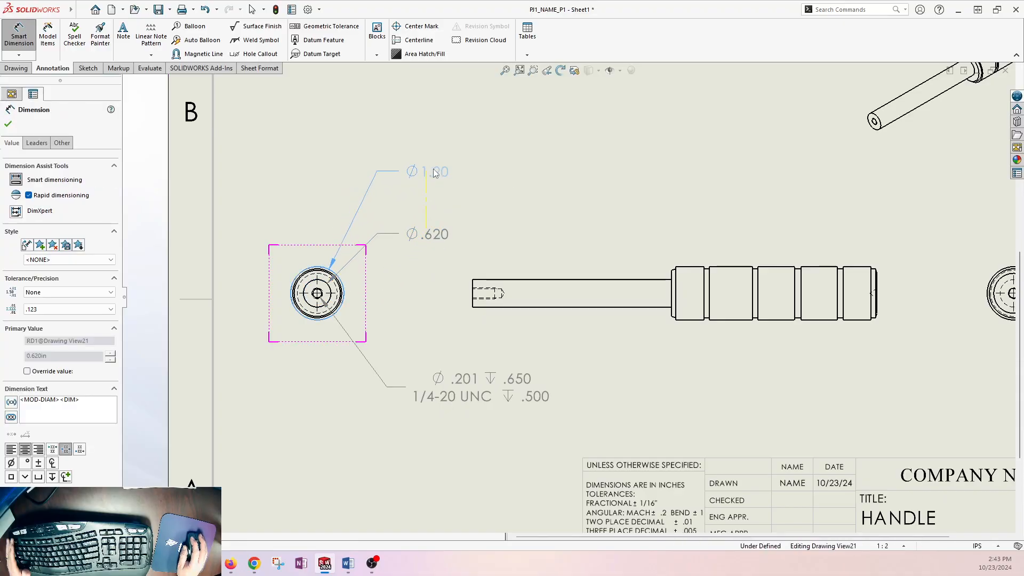
{"action": "left_click", "coordinate": [283, 420]}
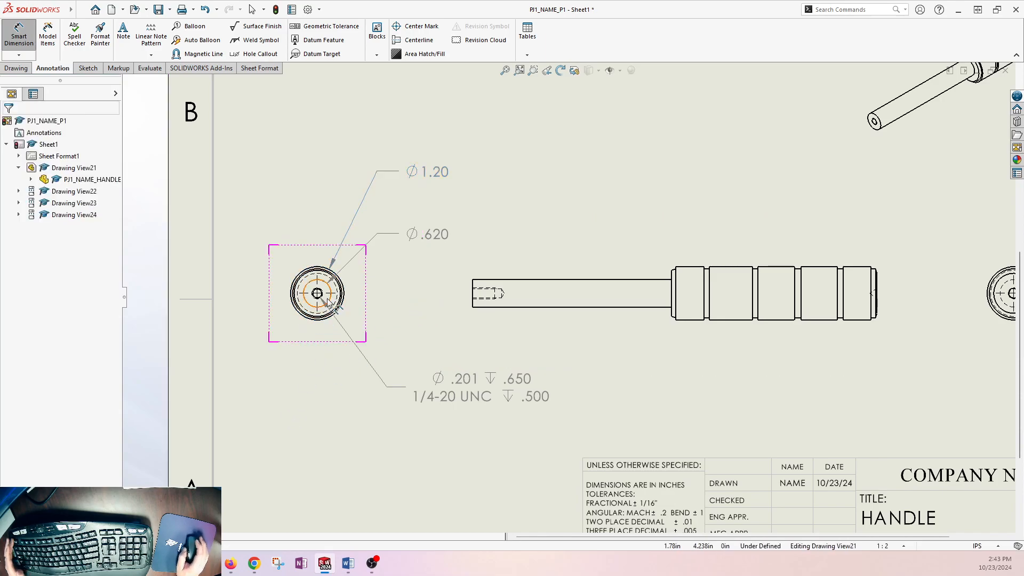
{"action": "scroll", "coordinate": [320, 299], "scroll_direction": "up", "scroll_amount": 5}
{"action": "mouse_move", "coordinate": [569, 287]}
{"action": "middle_mouse_down"}
{"action": "mouse_move", "coordinate": [334, 265]}
{"action": "mouse_move", "coordinate": [204, 270]}
{"action": "middle_mouse_up"}
{"action": "scroll", "coordinate": [571, 286], "scroll_direction": "up", "scroll_amount": 2}
{"action": "mouse_move", "coordinate": [587, 281]}
{"action": "middle_mouse_down"}
{"action": "mouse_move", "coordinate": [300, 272]}
{"action": "mouse_move", "coordinate": [720, 278]}
{"action": "mouse_move", "coordinate": [315, 274]}
{"action": "mouse_move", "coordinate": [686, 272]}
{"action": "middle_mouse_up"}
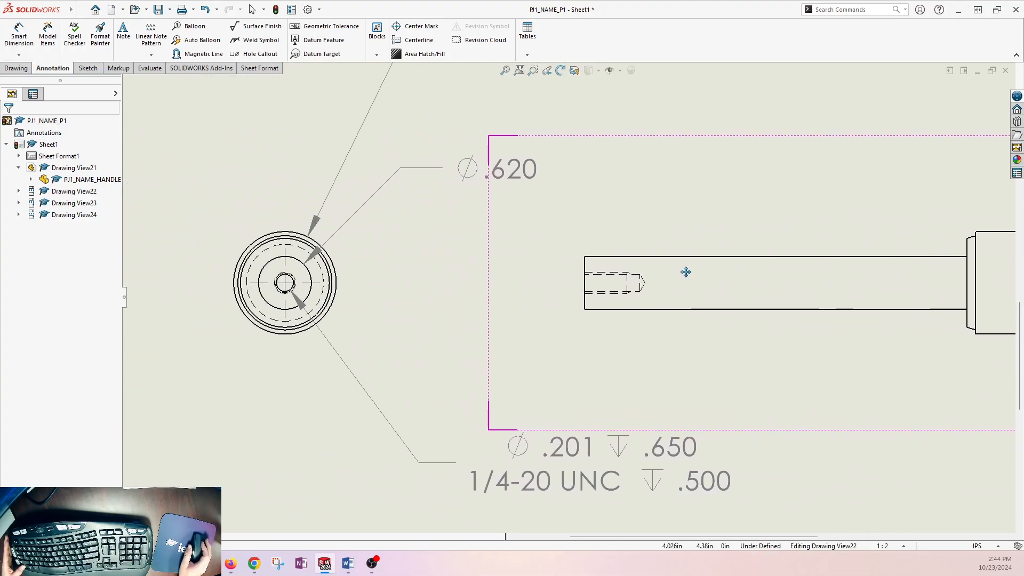
{"action": "key", "text": "d"}
{"action": "scroll", "coordinate": [685, 279], "scroll_direction": "up", "scroll_amount": 2}
{"action": "key", "text": "Escape"}
{"action": "mouse_move", "coordinate": [554, 284]}
{"action": "middle_mouse_down"}
{"action": "mouse_move", "coordinate": [359, 240]}
{"action": "mouse_move", "coordinate": [323, 252]}
{"action": "mouse_move", "coordinate": [427, 244]}
{"action": "mouse_move", "coordinate": [465, 254]}
{"action": "middle_mouse_up"}
{"action": "key", "text": "d"}
{"action": "scroll", "coordinate": [635, 331], "scroll_direction": "up", "scroll_amount": 1}
{"action": "middle_click_drag", "start_coordinate": [705, 313], "coordinate": [391, 317]}
{"action": "scroll", "coordinate": [466, 325], "scroll_direction": "up", "scroll_amount": 1}
{"action": "scroll", "coordinate": [385, 322], "scroll_direction": "up", "scroll_amount": 1}
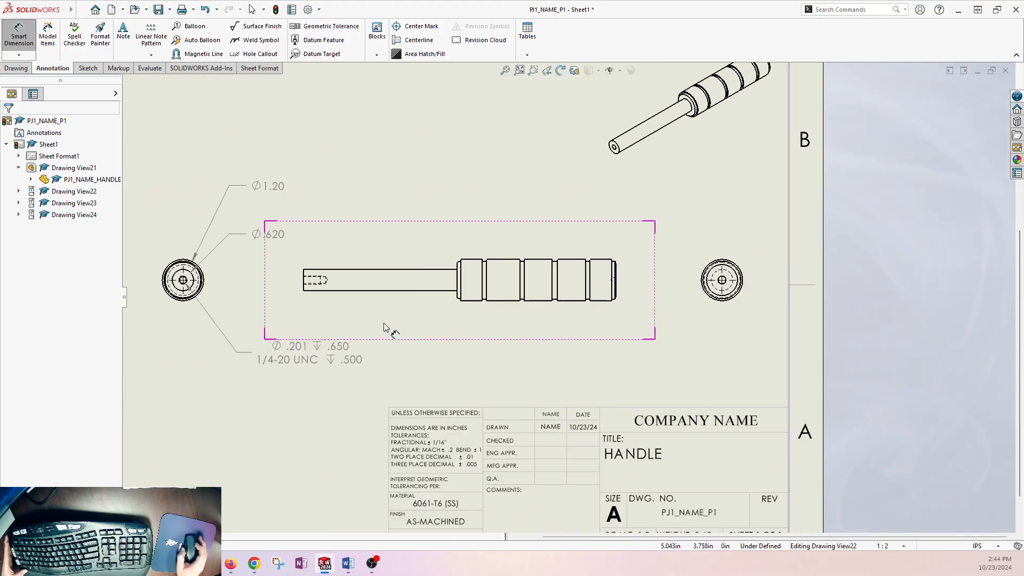
{"action": "middle_click_drag", "start_coordinate": [542, 309], "coordinate": [634, 318]}
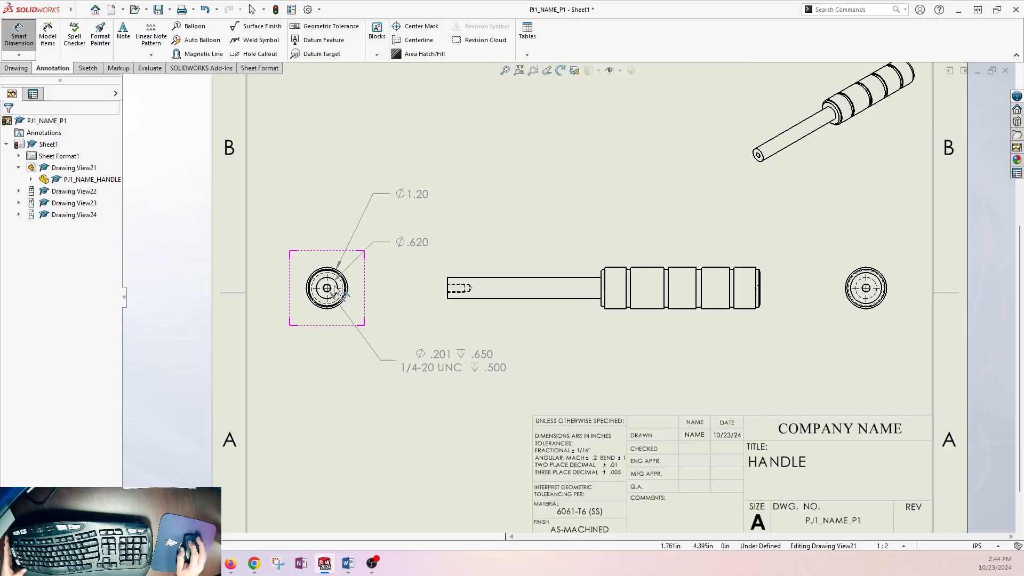
Move the shaft-side end view farther away from the side view on the sheet
{"action": "left_click_drag", "start_coordinate": [338, 325], "coordinate": [297, 324]}
{"action": "left_click", "coordinate": [651, 361]}
{"action": "key", "text": "f"}
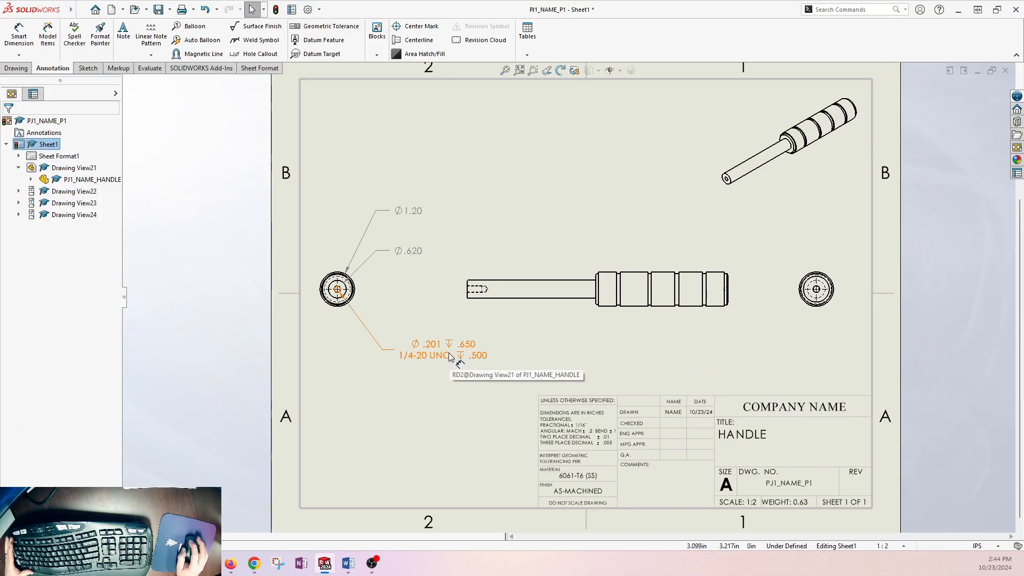
Dimension the handle's overall length in the side view, from the shaft's free end to the grip's far end, below the part
{"action": "scroll", "coordinate": [677, 322], "scroll_direction": "down", "scroll_amount": 3}
{"action": "scroll", "coordinate": [677, 323], "scroll_direction": "down", "scroll_amount": 1}
{"action": "middle_click_drag", "start_coordinate": [560, 336], "coordinate": [631, 377]}
{"action": "scroll", "coordinate": [638, 376], "scroll_direction": "up", "scroll_amount": 1}
{"action": "left_click", "coordinate": [19, 33]}
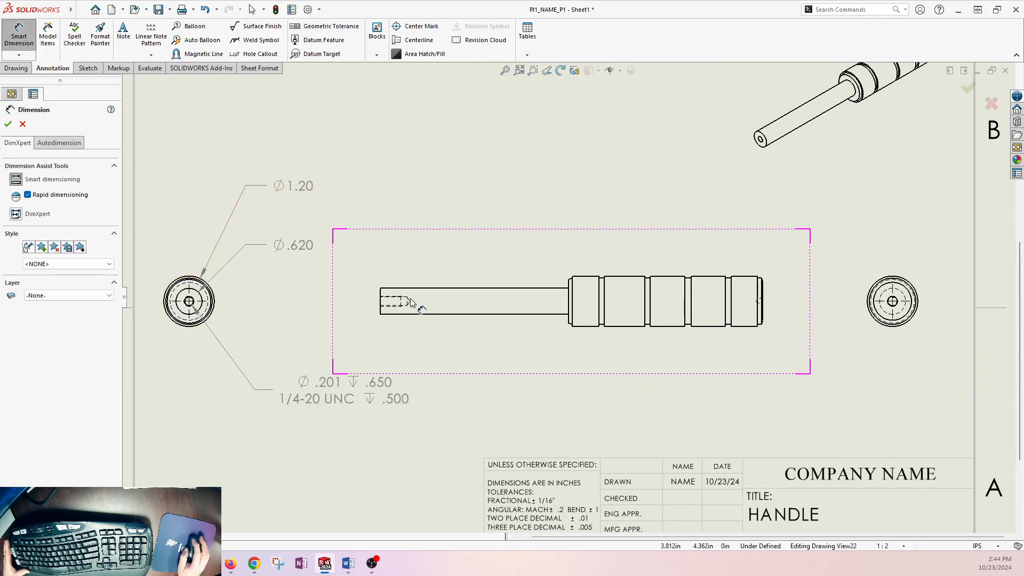
{"action": "left_click", "coordinate": [380, 312]}
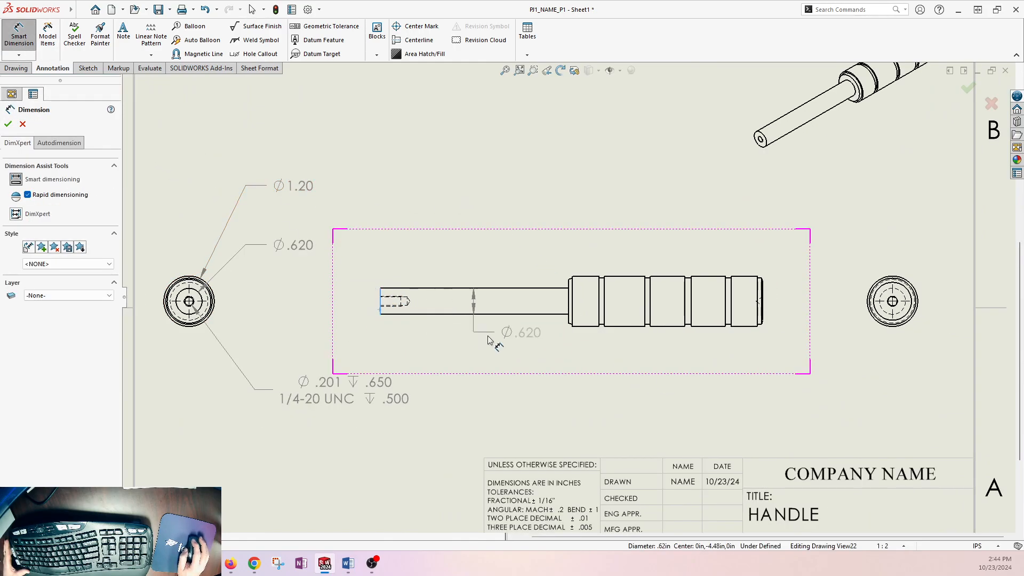
{"action": "scroll", "coordinate": [795, 320], "scroll_direction": "down", "scroll_amount": 3}
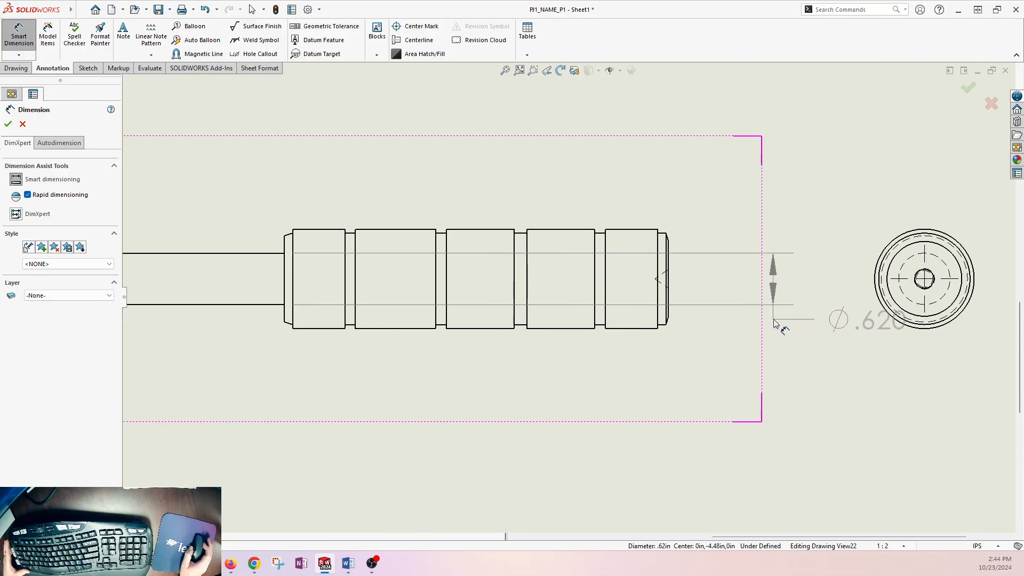
{"action": "left_click", "coordinate": [667, 294]}
{"action": "left_click", "coordinate": [723, 344]}
{"action": "left_click", "coordinate": [731, 361]}
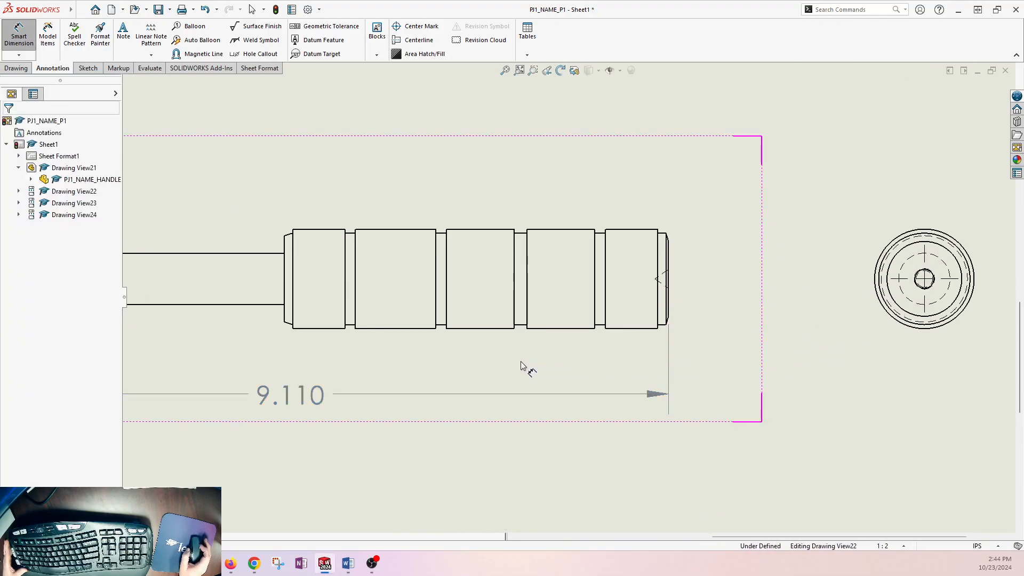
Dimension the shaft's length in the side view, from its free end to the start of the grip, inside the overall length dimension
{"action": "scroll", "coordinate": [457, 358], "scroll_direction": "up", "scroll_amount": 2}
{"action": "middle_click_drag", "start_coordinate": [532, 355], "coordinate": [750, 359]}
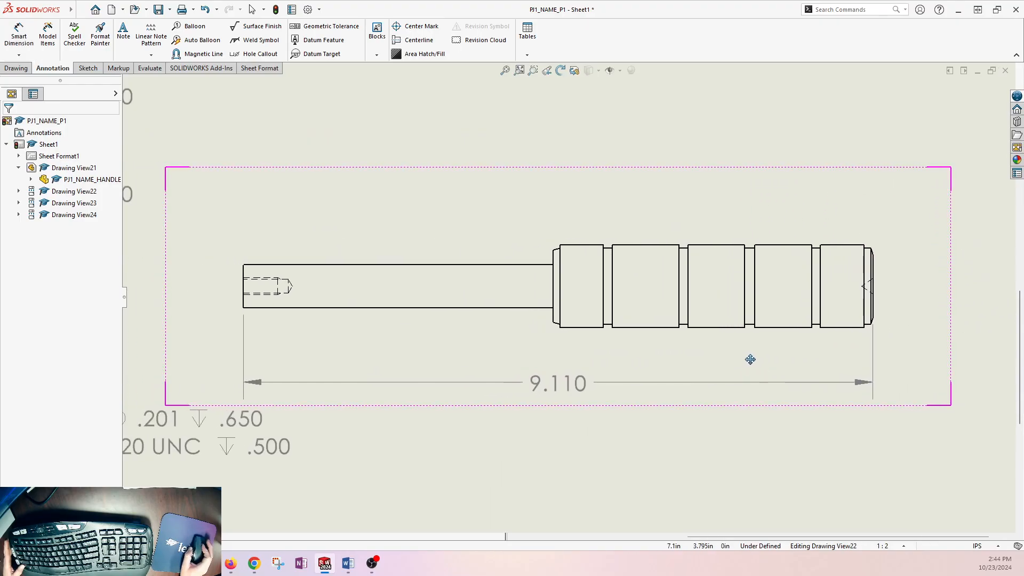
{"action": "left_click", "coordinate": [243, 302]}
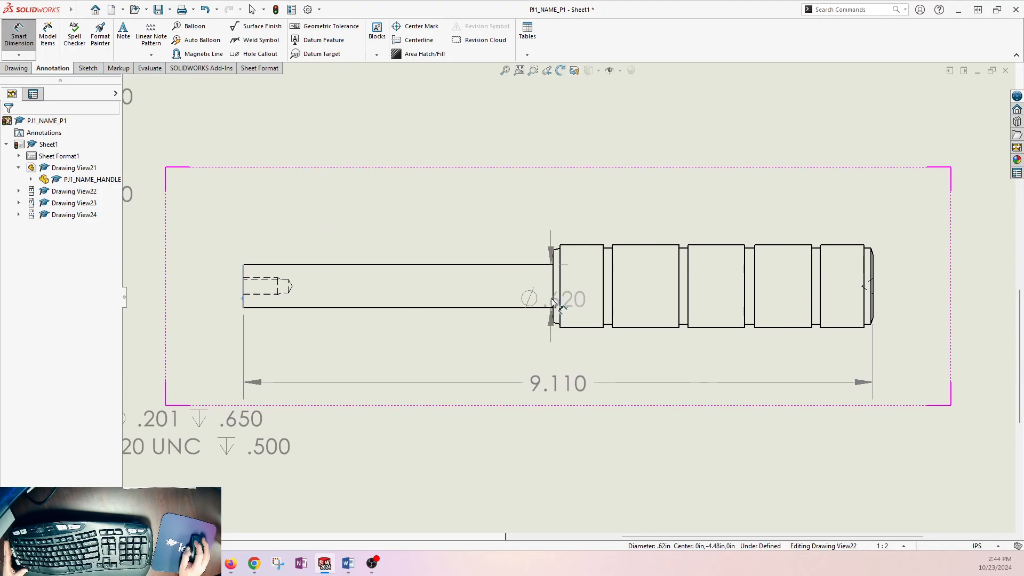
{"action": "left_click", "coordinate": [554, 302]}
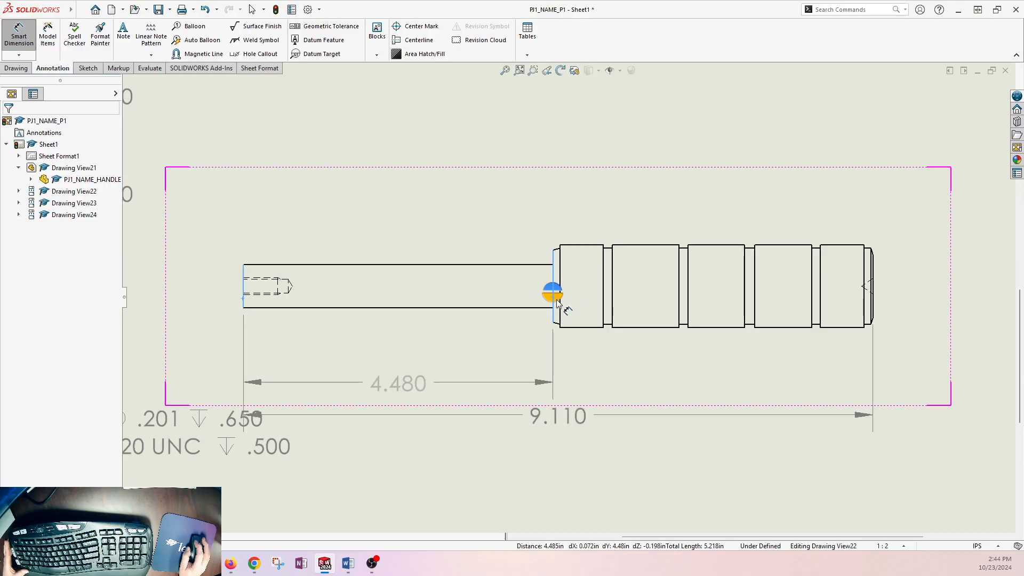
{"action": "left_click", "coordinate": [557, 302]}
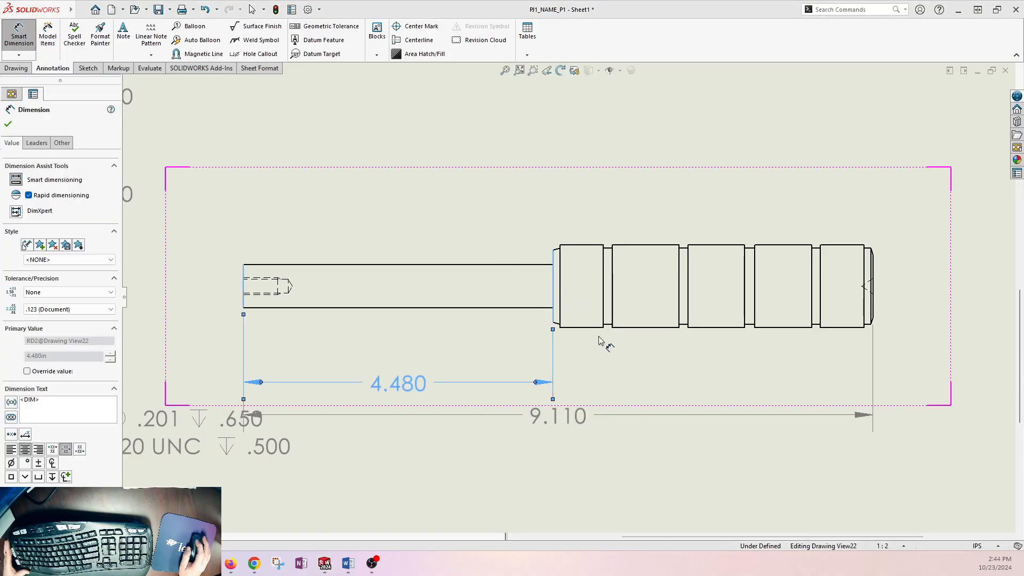
{"action": "left_click", "coordinate": [590, 453]}
{"action": "scroll", "coordinate": [616, 464], "scroll_direction": "down", "scroll_amount": 1}
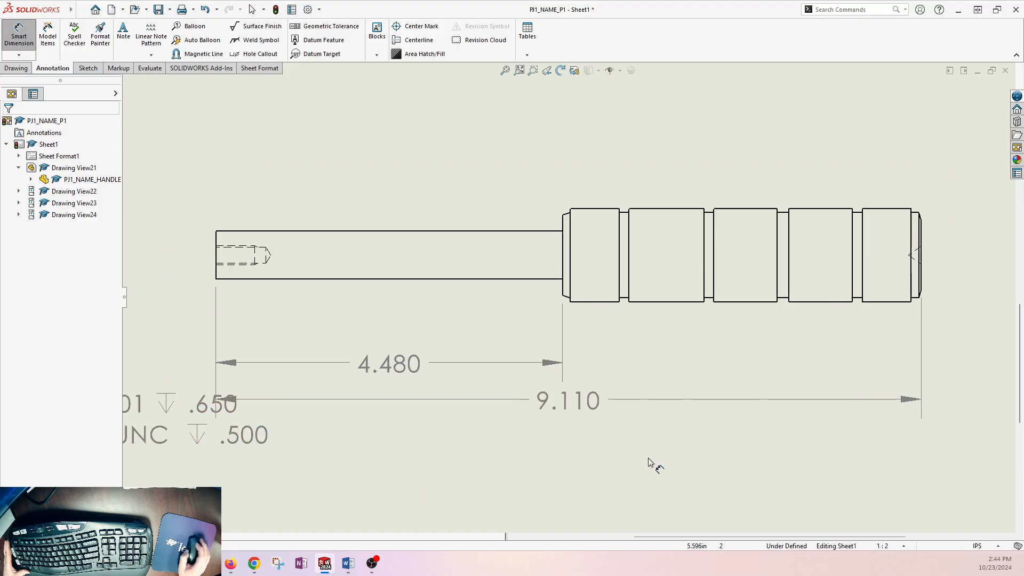
{"action": "scroll", "coordinate": [713, 350], "scroll_direction": "up", "scroll_amount": 4}
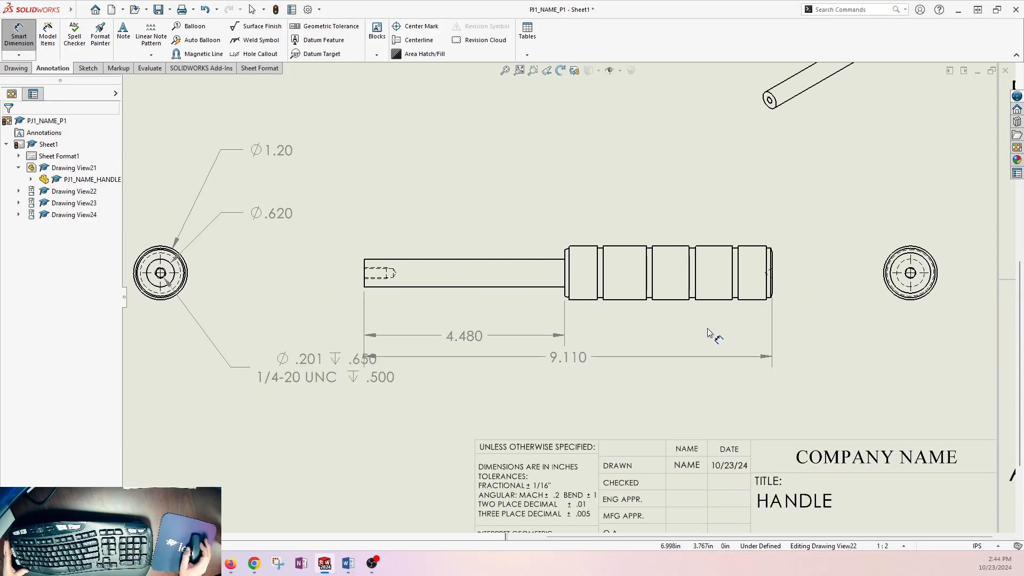
{"action": "middle_click_drag", "start_coordinate": [686, 333], "coordinate": [676, 337]}
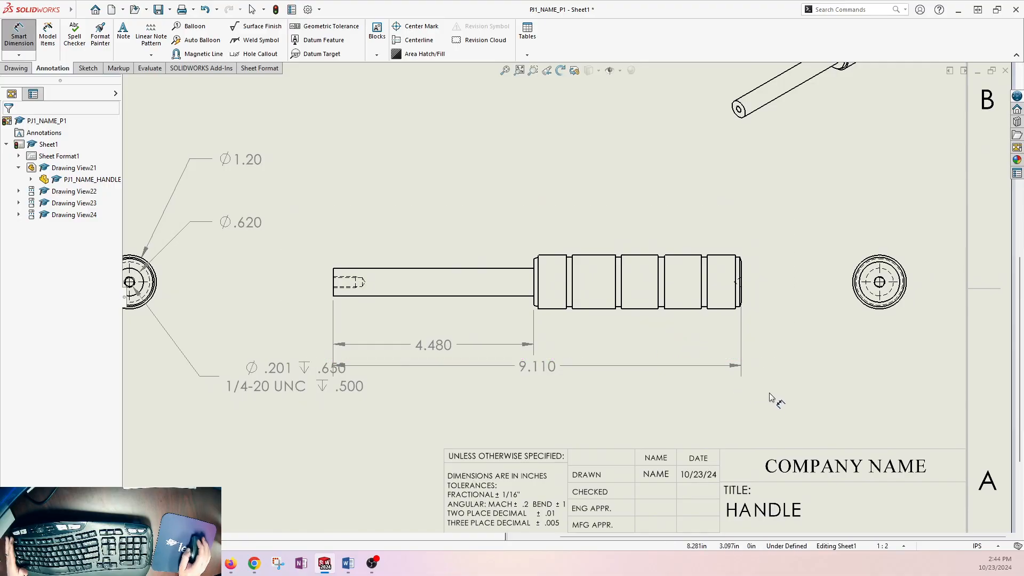
{"action": "key", "text": "Escape"}
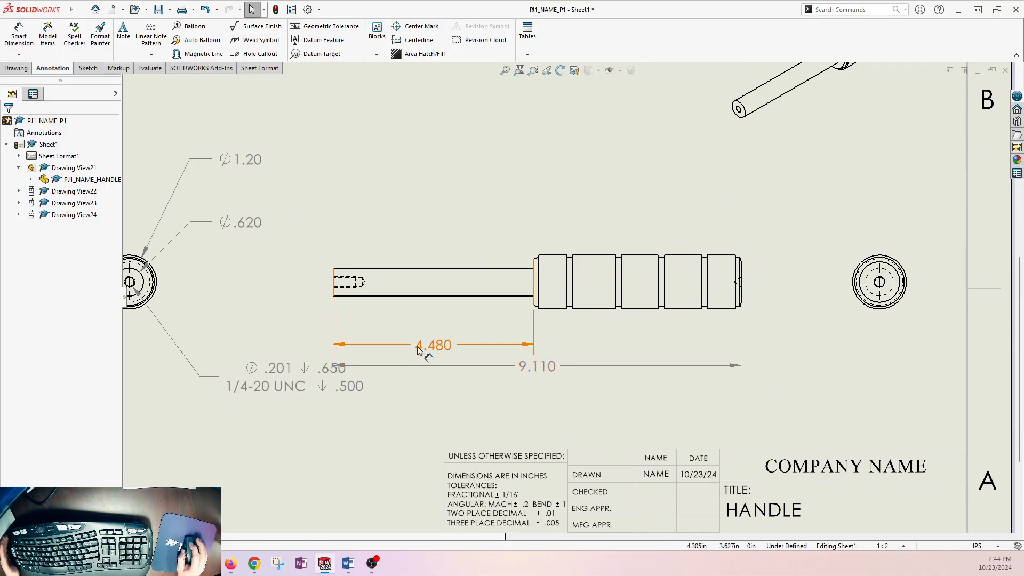
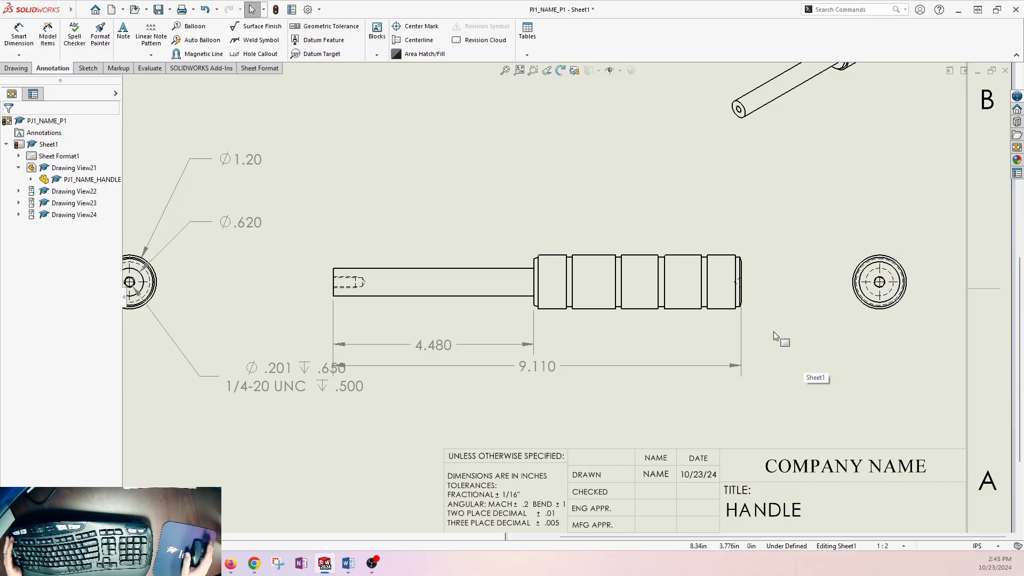
Set the shaft length and overall length dimensions in the side view to two-decimal precision (.12)
{"action": "left_click", "coordinate": [509, 344]}
{"action": "left_click", "coordinate": [530, 367], "text": "ctrl"}
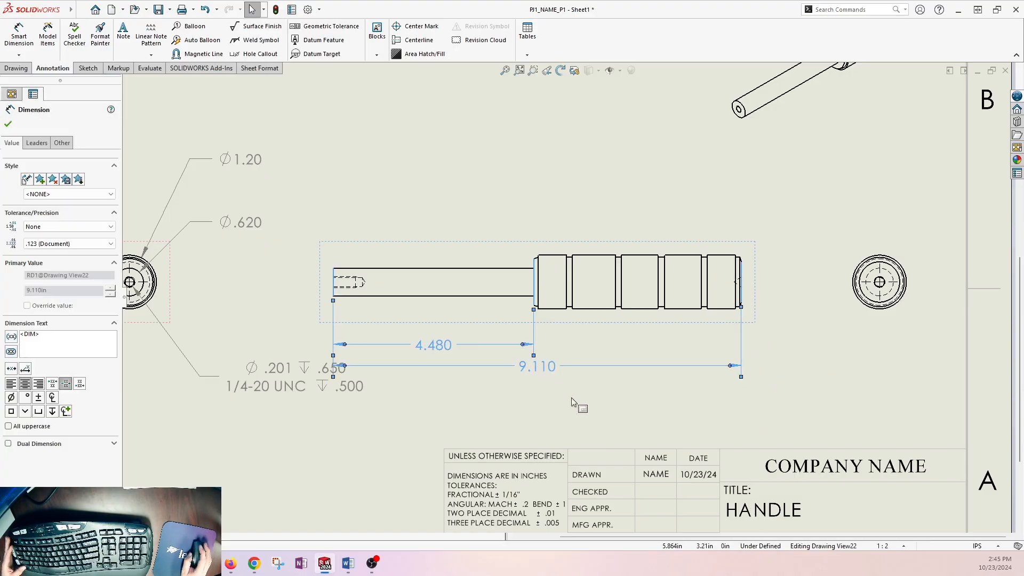
{"action": "left_click", "coordinate": [48, 241]}
{"action": "left_click", "coordinate": [59, 269]}
{"action": "left_click", "coordinate": [372, 430]}
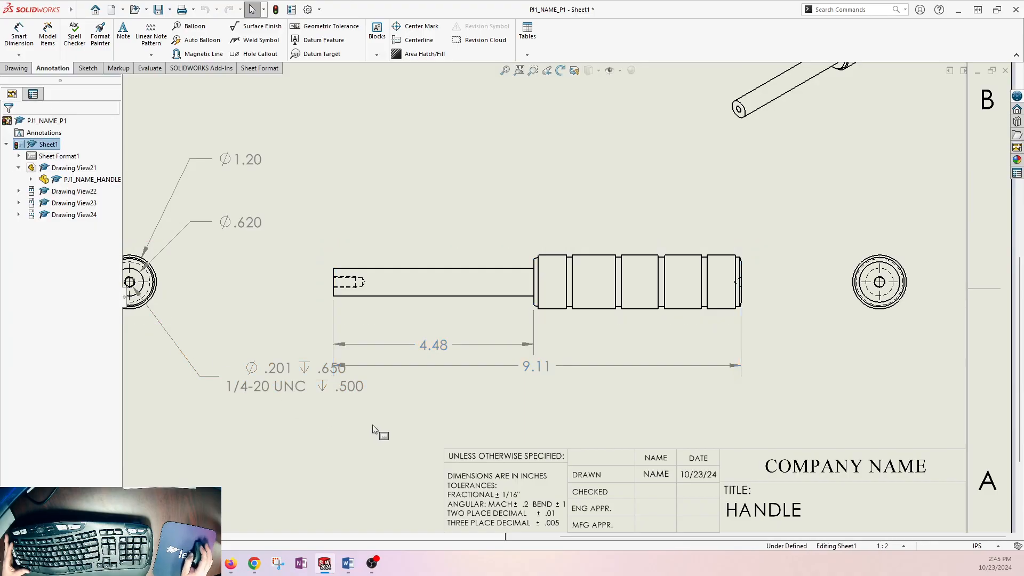
Move the tapped hole callout above the two diameter dimensions of the shaft-side end view, clear of the length dimensions
{"action": "key", "text": "f"}
{"action": "mouse_move", "coordinate": [325, 361]}
{"action": "left_mouse_down"}
{"action": "mouse_move", "coordinate": [272, 376]}
{"action": "mouse_move", "coordinate": [242, 369]}
{"action": "mouse_move", "coordinate": [291, 304]}
{"action": "mouse_move", "coordinate": [320, 171]}
{"action": "mouse_move", "coordinate": [309, 140]}
{"action": "left_mouse_up"}
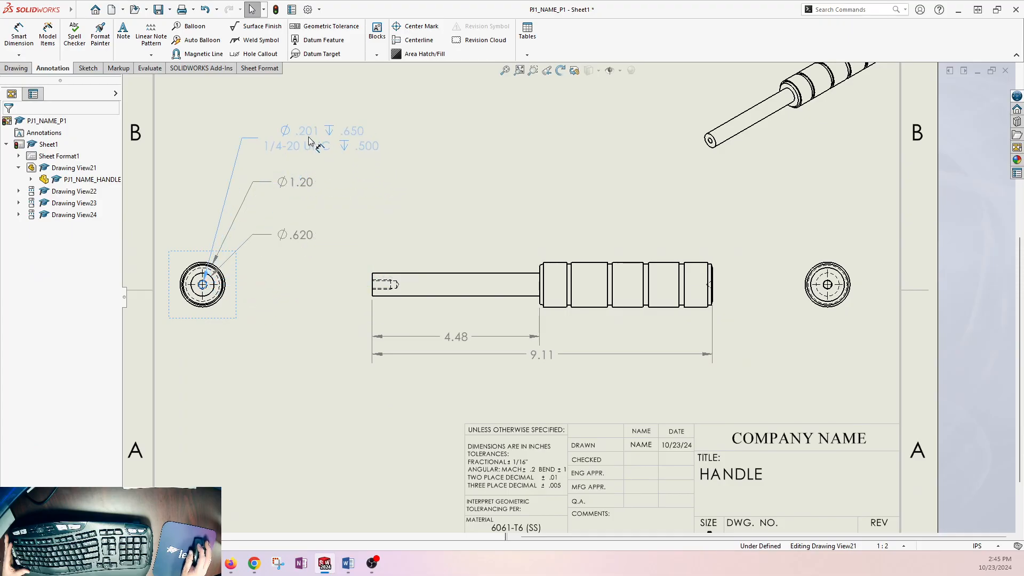
{"action": "left_click", "coordinate": [368, 444]}
Dimension the large diameter of the tapered shoulder where the grip meets the shaft, placing it beside the shaft's free end
{"action": "scroll", "coordinate": [637, 391], "scroll_direction": "down", "scroll_amount": 5}
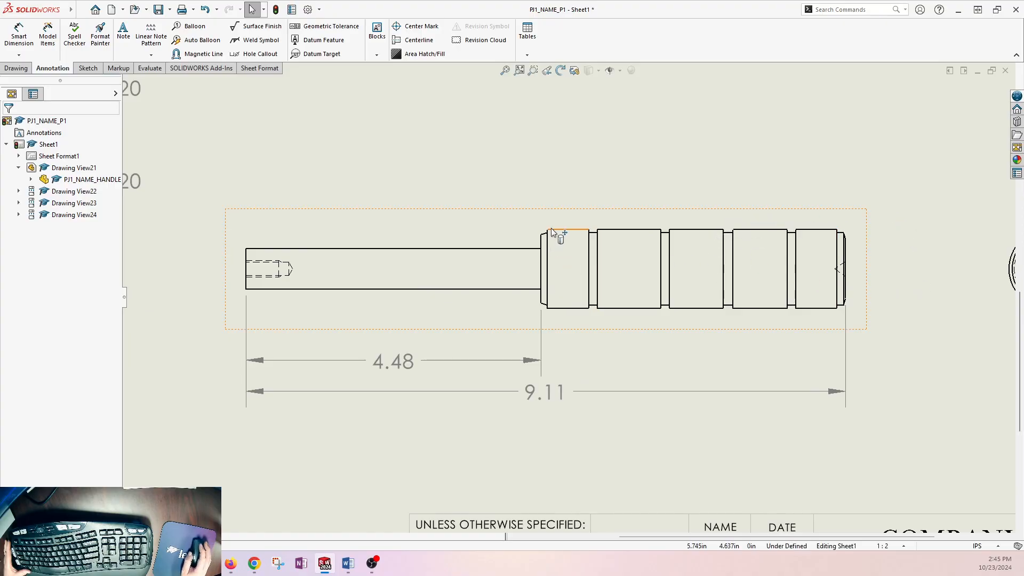
{"action": "scroll", "coordinate": [546, 262], "scroll_direction": "down", "scroll_amount": 5}
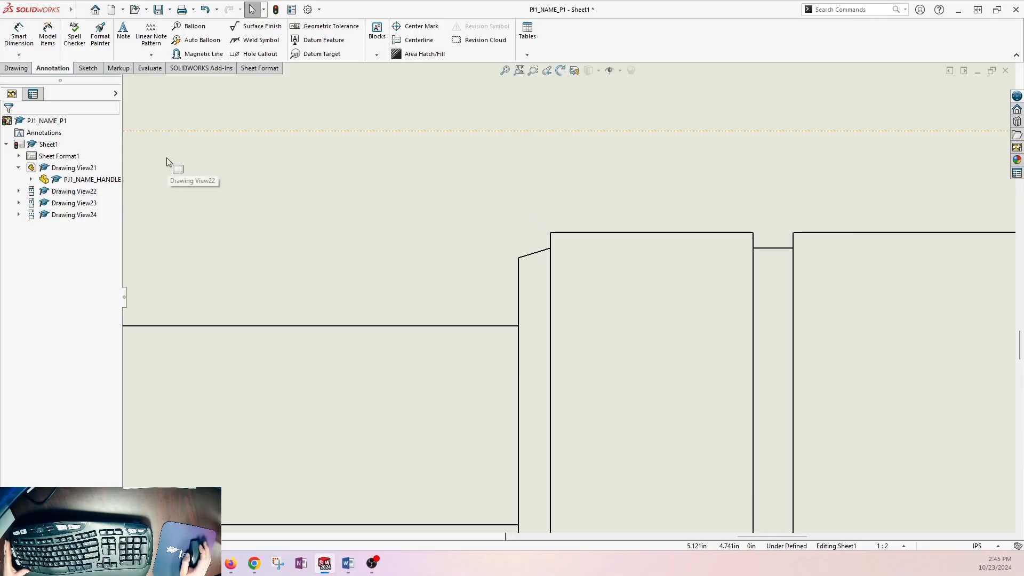
{"action": "left_click", "coordinate": [19, 35]}
{"action": "left_click", "coordinate": [551, 248]}
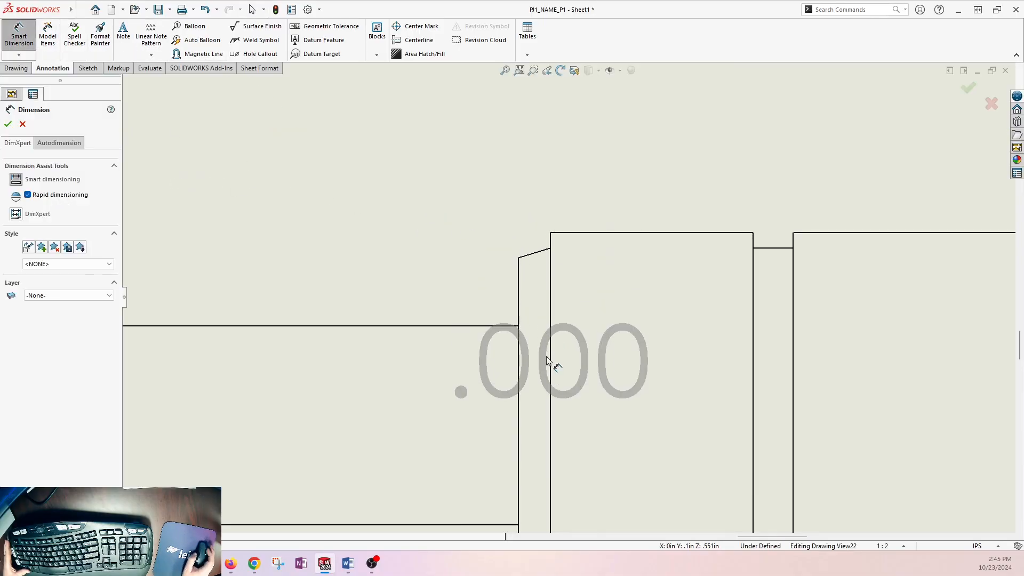
{"action": "scroll", "coordinate": [551, 364], "scroll_direction": "up", "scroll_amount": 2}
{"action": "left_click", "coordinate": [561, 458]}
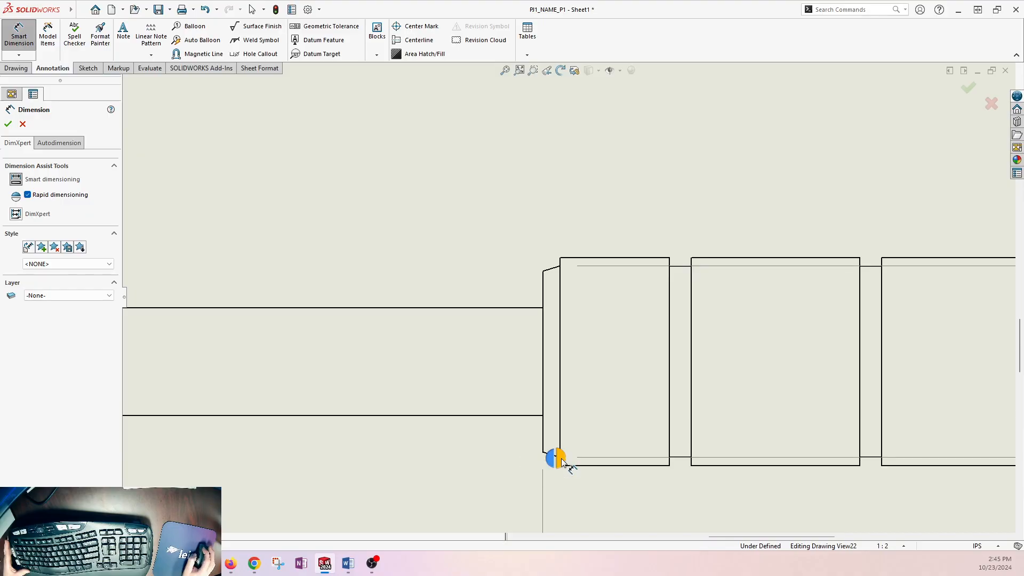
{"action": "left_click", "coordinate": [552, 458]}
{"action": "scroll", "coordinate": [421, 212], "scroll_direction": "up", "scroll_amount": 3}
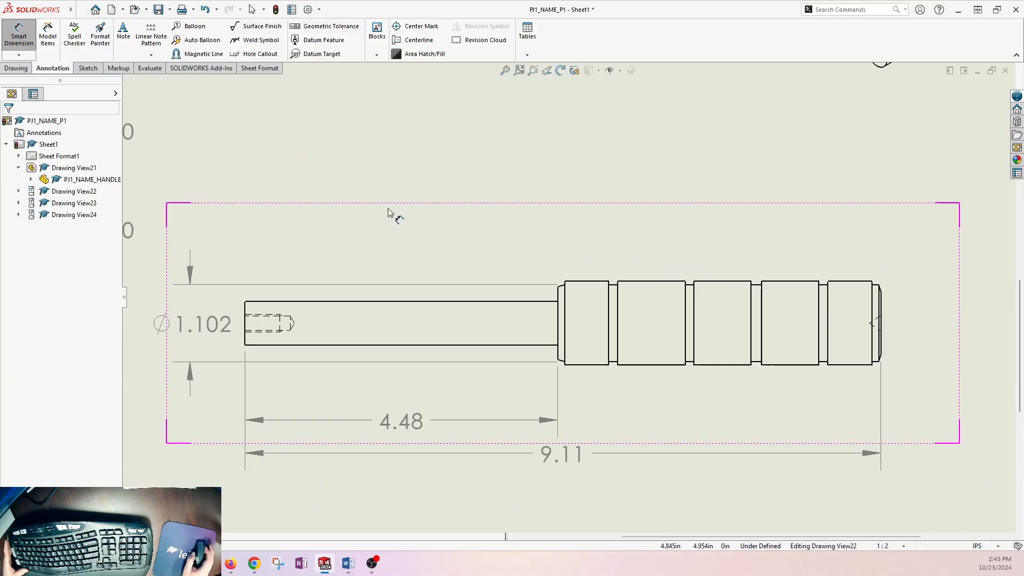
Move the shoulder diameter dimension above the shaft, with its arrows close to the start of the grip
{"action": "left_click", "coordinate": [208, 325]}
{"action": "left_click", "coordinate": [538, 239]}
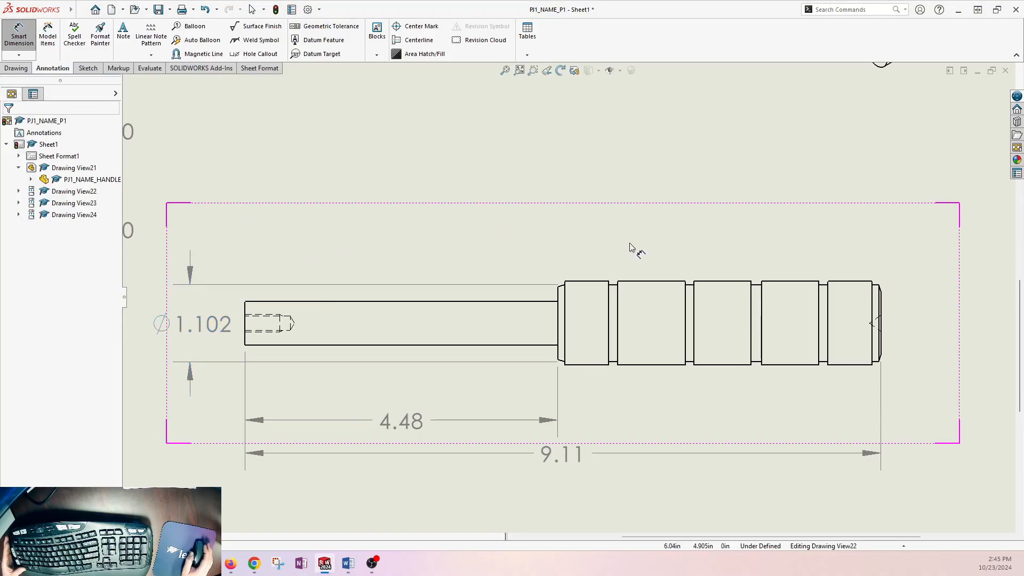
{"action": "mouse_move", "coordinate": [738, 230]}
{"action": "middle_mouse_down"}
{"action": "mouse_move", "coordinate": [720, 208]}
{"action": "mouse_move", "coordinate": [683, 215]}
{"action": "mouse_move", "coordinate": [745, 227]}
{"action": "middle_mouse_up"}
{"action": "mouse_move", "coordinate": [230, 313]}
{"action": "left_mouse_down"}
{"action": "mouse_move", "coordinate": [331, 213]}
{"action": "mouse_move", "coordinate": [517, 192]}
{"action": "mouse_move", "coordinate": [555, 174]}
{"action": "mouse_move", "coordinate": [318, 183]}
{"action": "mouse_move", "coordinate": [233, 310]}
{"action": "left_mouse_up"}
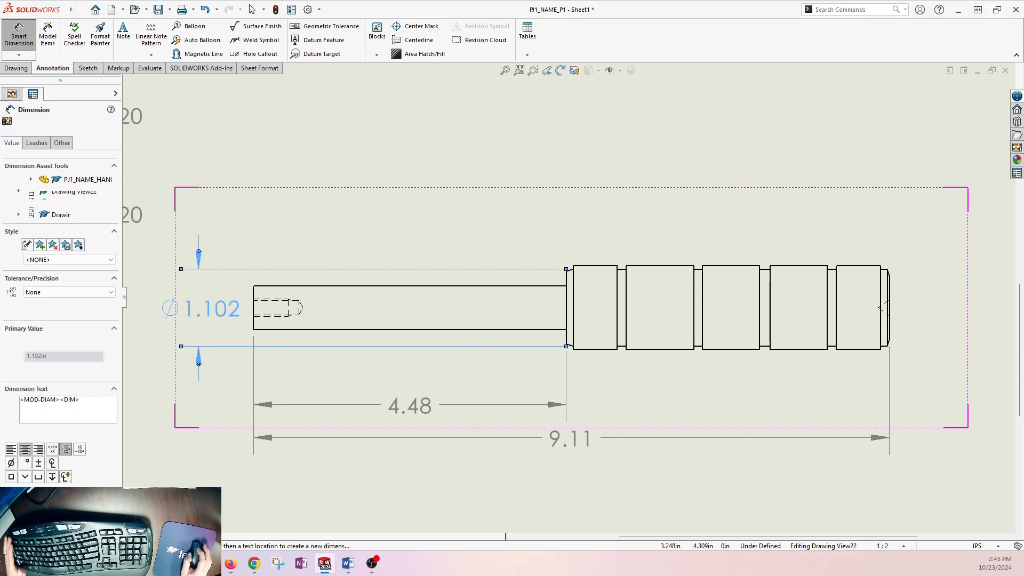
{"action": "left_click_drag", "start_coordinate": [220, 317], "coordinate": [554, 190]}
{"action": "left_click", "coordinate": [536, 288]}
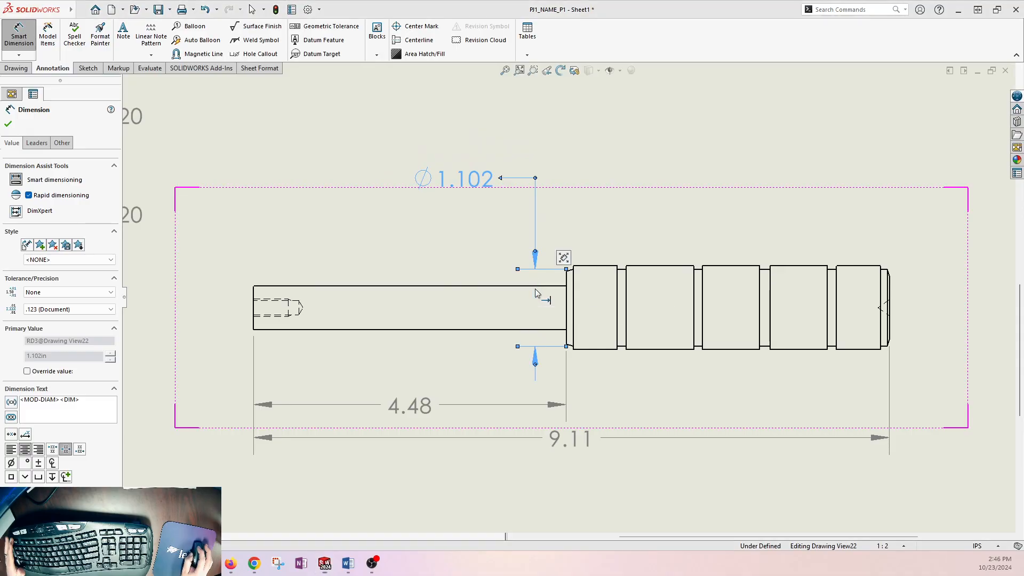
{"action": "left_click", "coordinate": [625, 213]}
{"action": "left_click_drag", "start_coordinate": [470, 181], "coordinate": [489, 187]}
{"action": "left_click", "coordinate": [440, 241]}
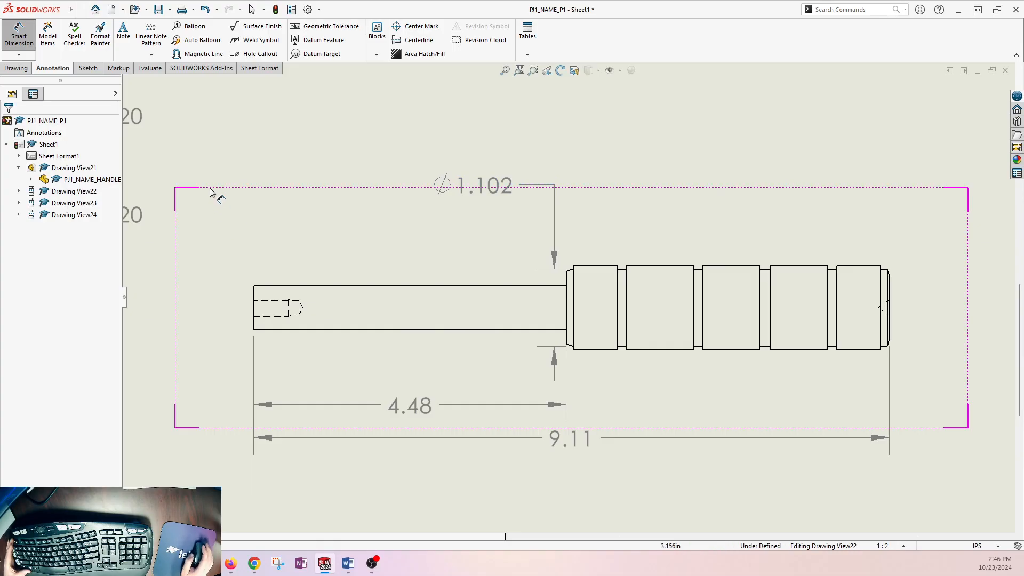
Move the shoulder diameter dimension back beside the shaft's free end in the side view
{"action": "mouse_move", "coordinate": [736, 335]}
{"action": "middle_mouse_down"}
{"action": "mouse_move", "coordinate": [592, 286]}
{"action": "mouse_move", "coordinate": [578, 299]}
{"action": "mouse_move", "coordinate": [583, 313]}
{"action": "mouse_move", "coordinate": [727, 320]}
{"action": "middle_mouse_up"}
{"action": "scroll", "coordinate": [727, 320], "scroll_direction": "down", "scroll_amount": 1}
{"action": "key", "text": "d"}
{"action": "scroll", "coordinate": [493, 256], "scroll_direction": "up", "scroll_amount": 1}
{"action": "mouse_move", "coordinate": [576, 235]}
{"action": "middle_mouse_down"}
{"action": "mouse_move", "coordinate": [622, 222]}
{"action": "mouse_move", "coordinate": [663, 242]}
{"action": "middle_mouse_up"}
{"action": "scroll", "coordinate": [672, 245], "scroll_direction": "up", "scroll_amount": 1}
{"action": "left_click_drag", "start_coordinate": [589, 225], "coordinate": [242, 309]}
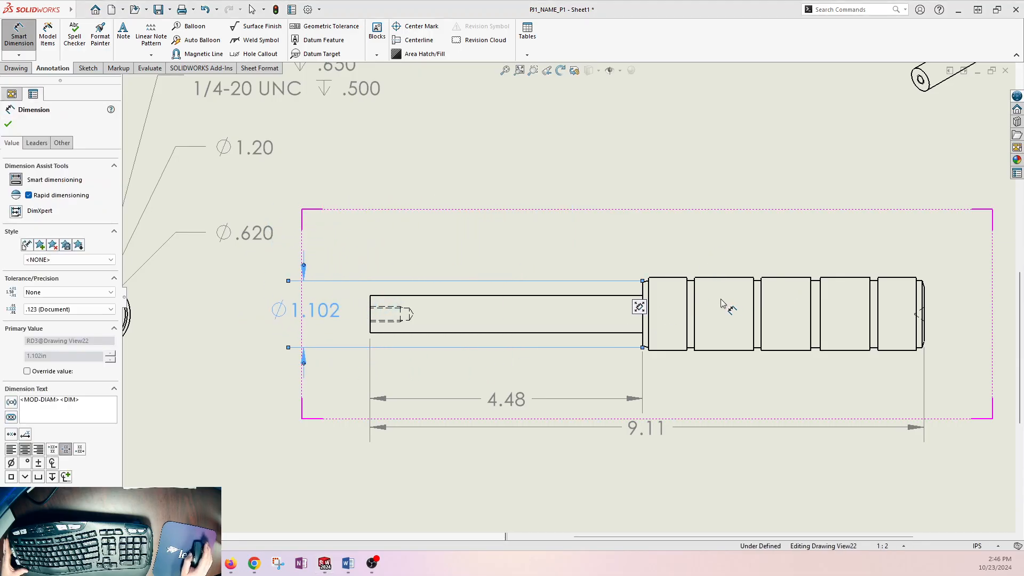
Check the floor diameter of the groove nearest the shaft with a temporary dimension, and delete that dimension
{"action": "scroll", "coordinate": [703, 304], "scroll_direction": "down", "scroll_amount": 3}
{"action": "left_click", "coordinate": [637, 267]}
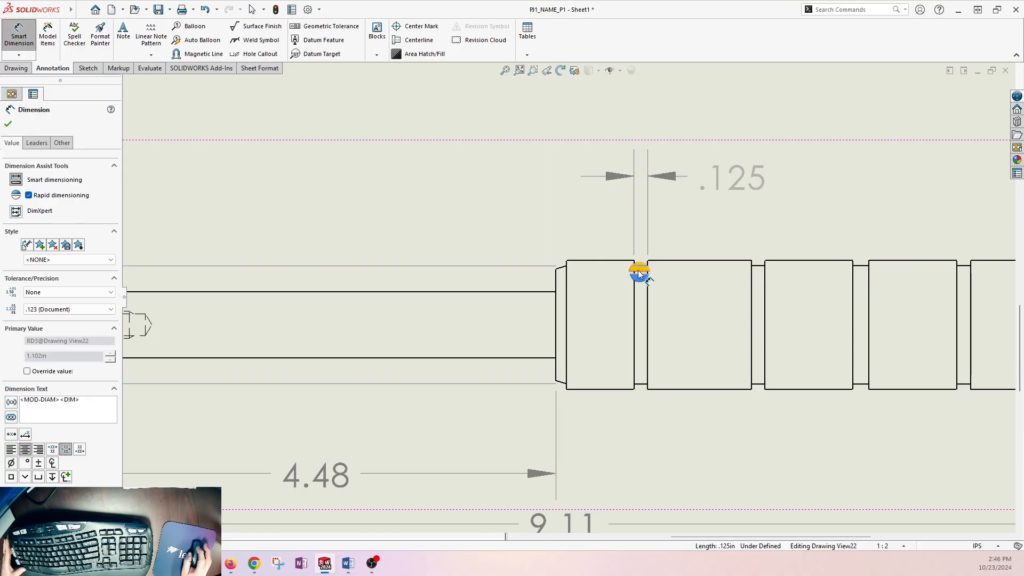
{"action": "left_click", "coordinate": [640, 386]}
{"action": "left_click", "coordinate": [638, 385]}
{"action": "scroll", "coordinate": [794, 343], "scroll_direction": "up", "scroll_amount": 3}
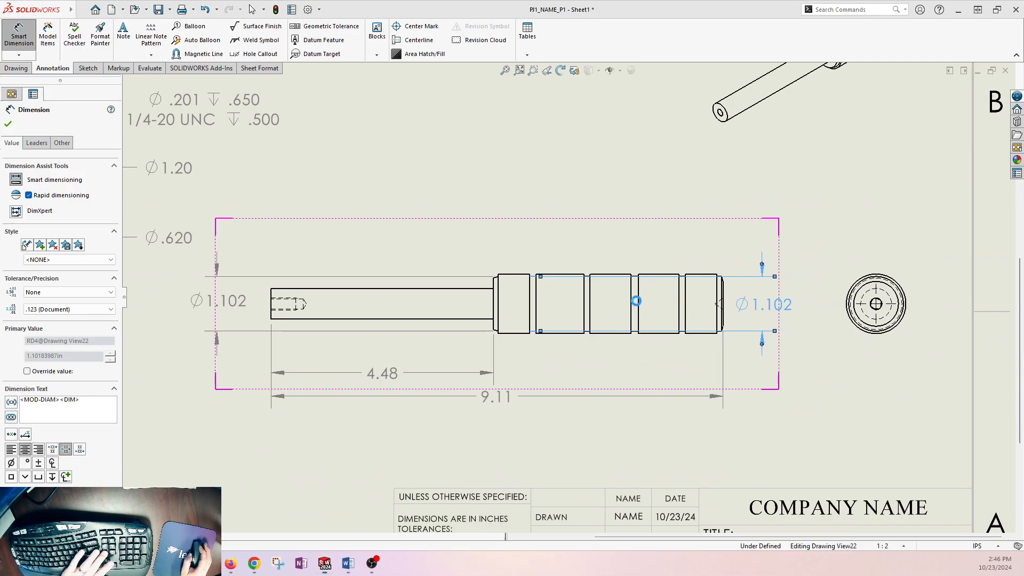
{"action": "key", "text": "Delete"}
Check the floor diameters of the second and third grooves from the shaft without placing dimensions
{"action": "scroll", "coordinate": [592, 287], "scroll_direction": "down", "scroll_amount": 3}
{"action": "left_click", "coordinate": [571, 277]}
{"action": "left_click", "coordinate": [571, 404]}
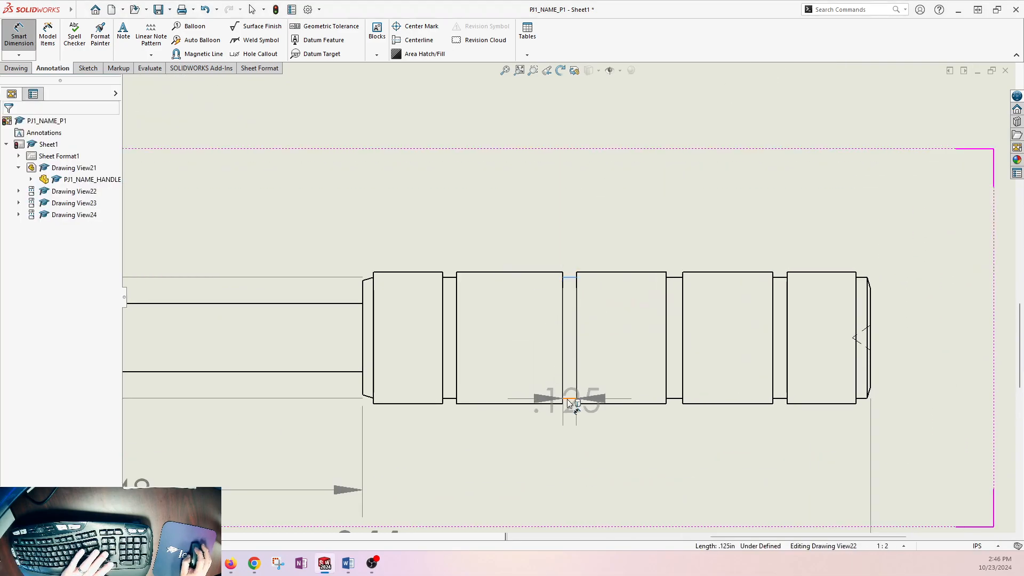
{"action": "key", "text": "Escape"}
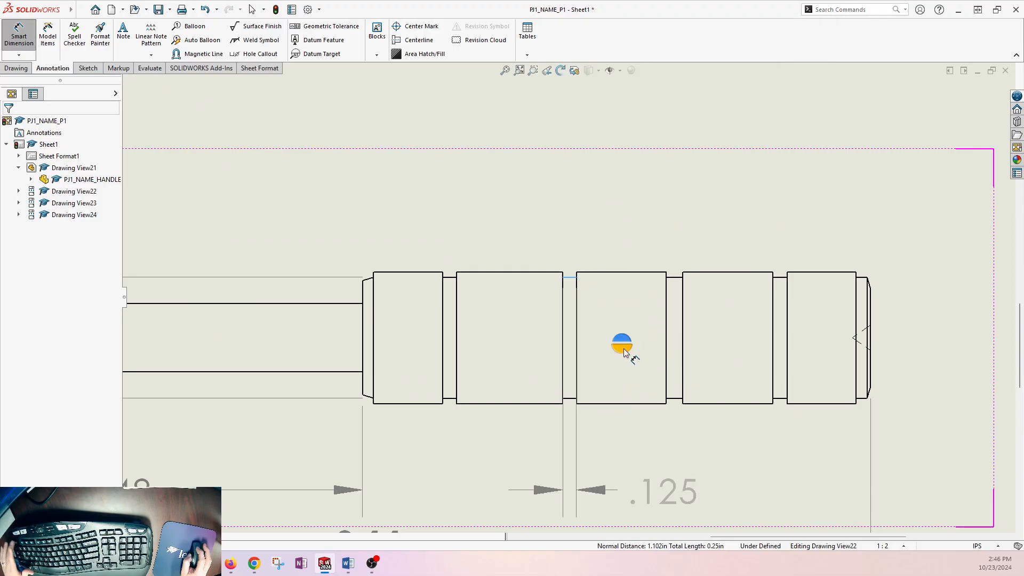
{"action": "key", "text": "Escape"}
{"action": "left_click", "coordinate": [676, 278]}
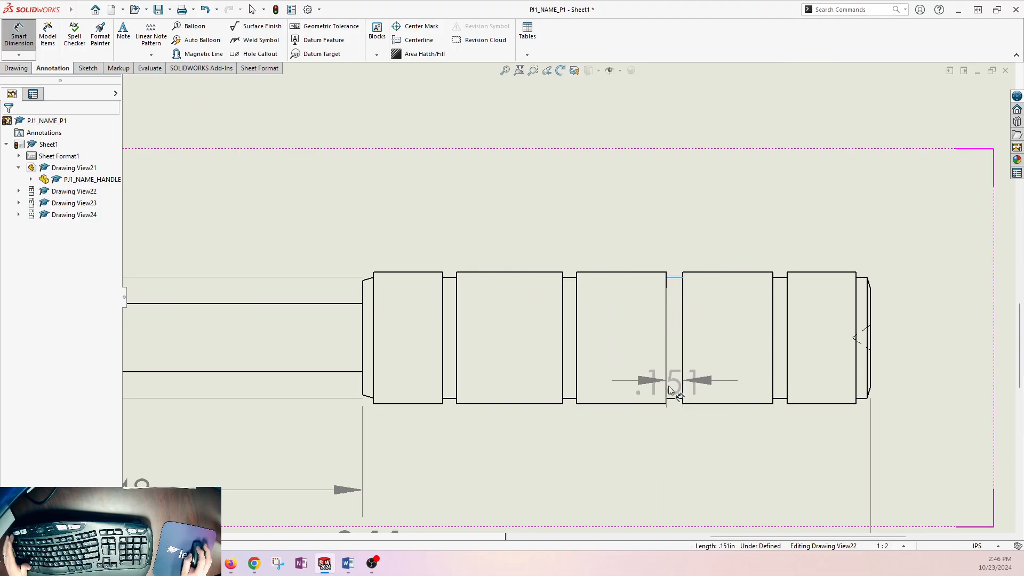
{"action": "left_click", "coordinate": [674, 402]}
{"action": "key", "text": "Escape"}
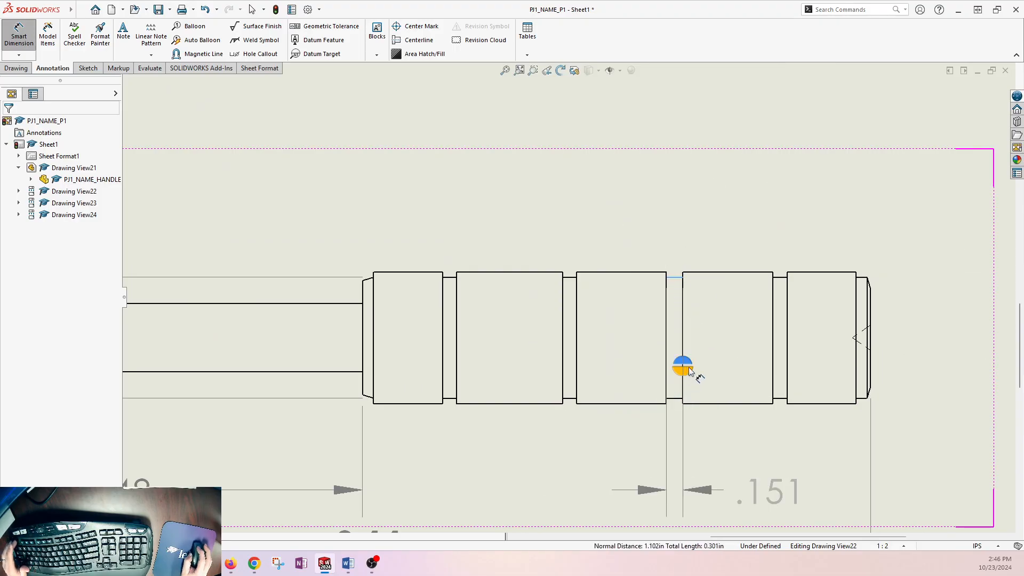
{"action": "key", "text": "Escape"}
Check the diameters of the fourth groove and the reduced step at the grip's far end without placing dimensions
{"action": "left_click", "coordinate": [781, 278]}
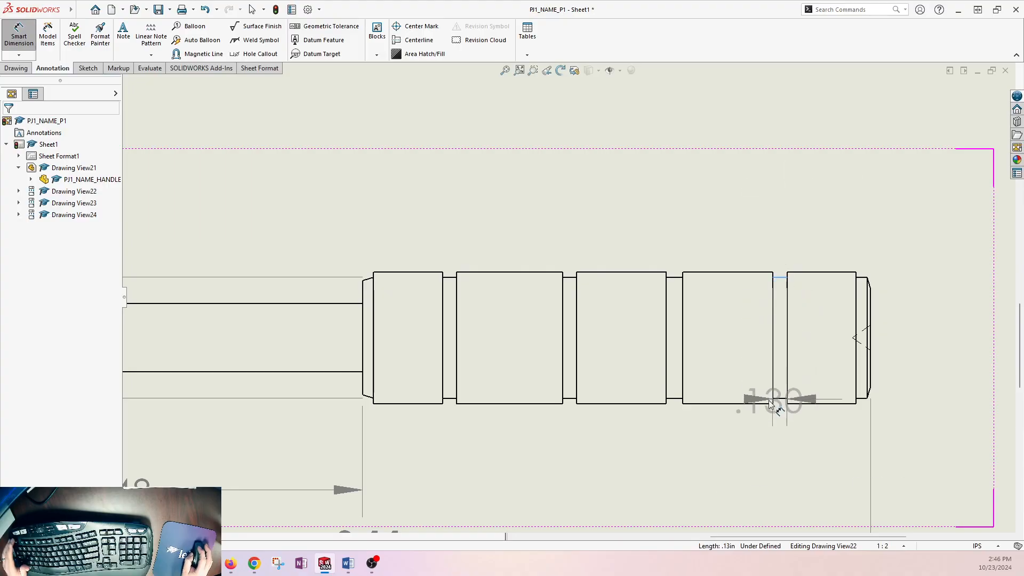
{"action": "left_click", "coordinate": [777, 399]}
{"action": "key", "text": "Escape"}
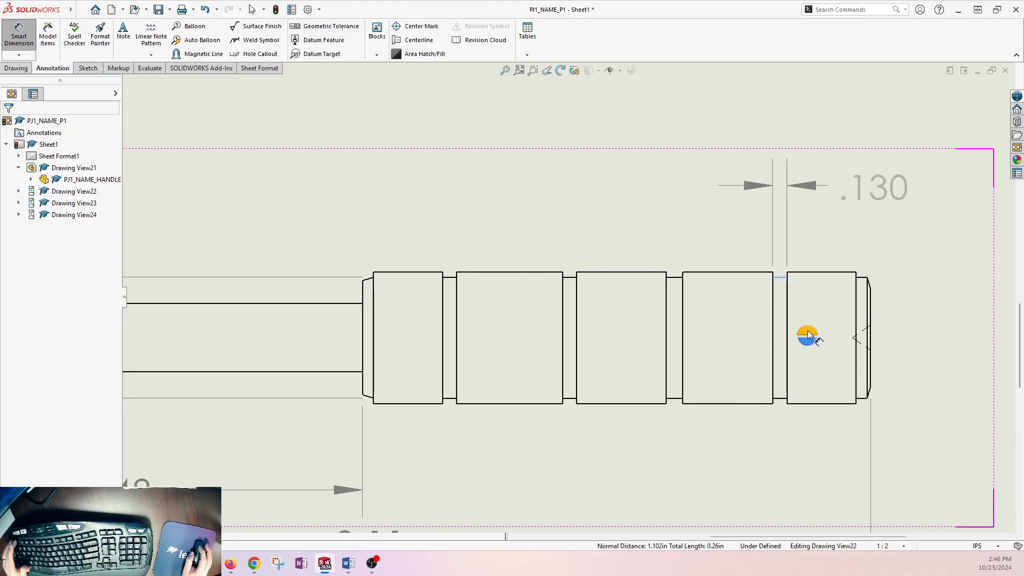
{"action": "key", "text": "Escape"}
{"action": "left_click", "coordinate": [862, 278]}
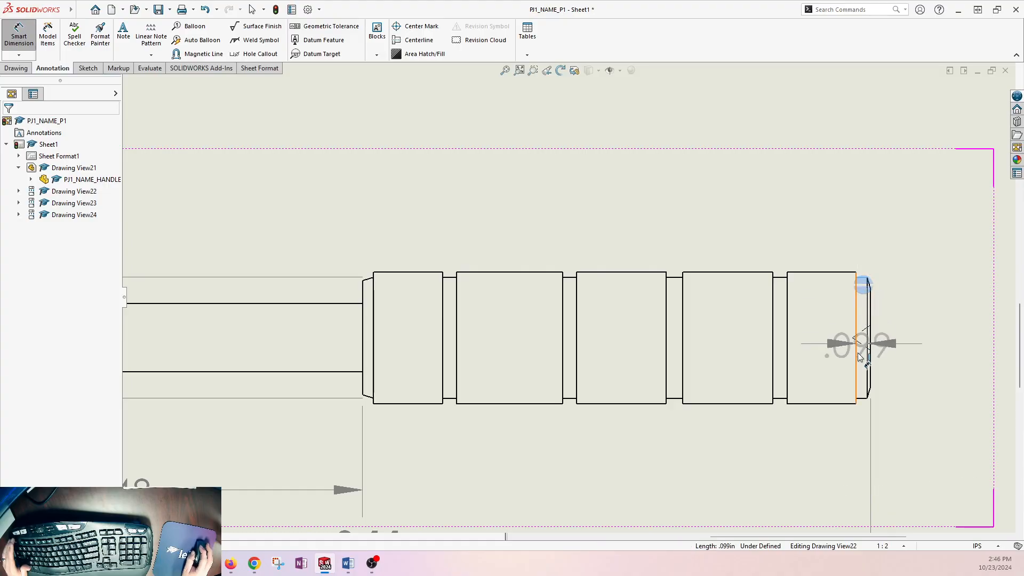
{"action": "left_click", "coordinate": [862, 399]}
{"action": "key", "text": "Escape"}
{"action": "key", "text": "Escape"}
Move the shoulder diameter dimension to the grip's far end, between the side view and the grip-side end view
{"action": "scroll", "coordinate": [505, 295], "scroll_direction": "up", "scroll_amount": 2}
{"action": "scroll", "coordinate": [353, 288], "scroll_direction": "up", "scroll_amount": 3}
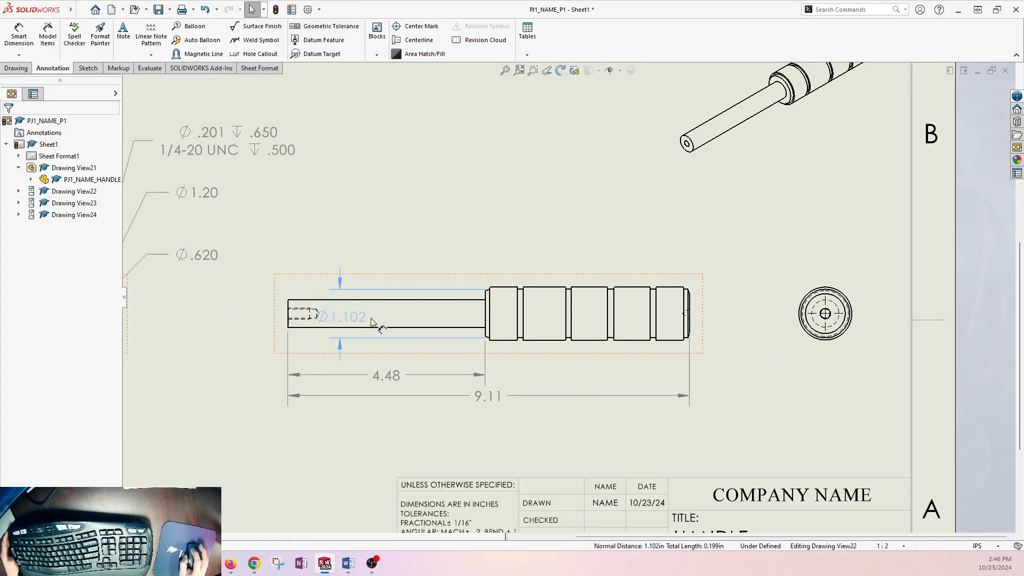
{"action": "left_click", "coordinate": [757, 317]}
{"action": "key", "text": "Escape"}
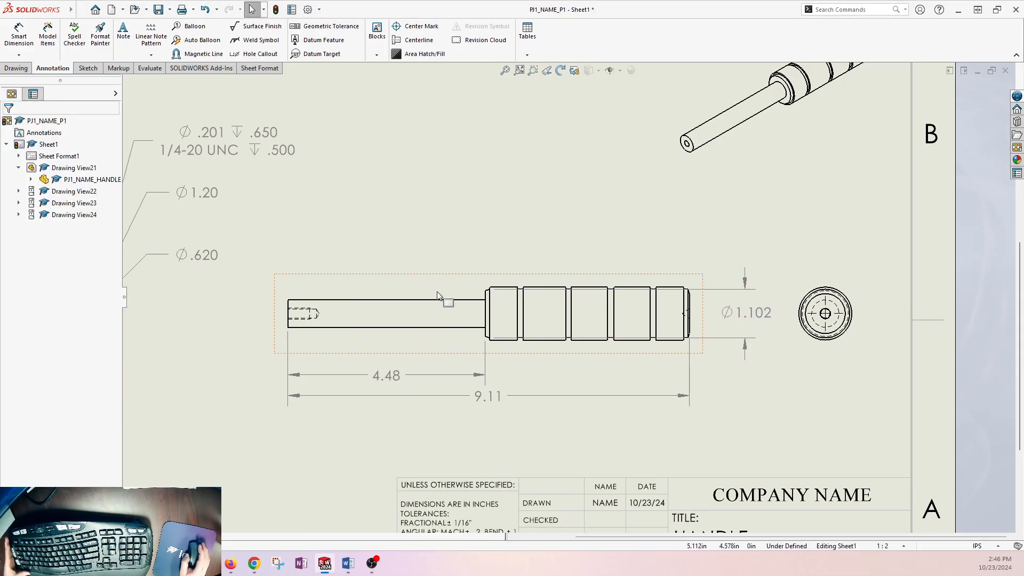
{"action": "left_click", "coordinate": [768, 397]}
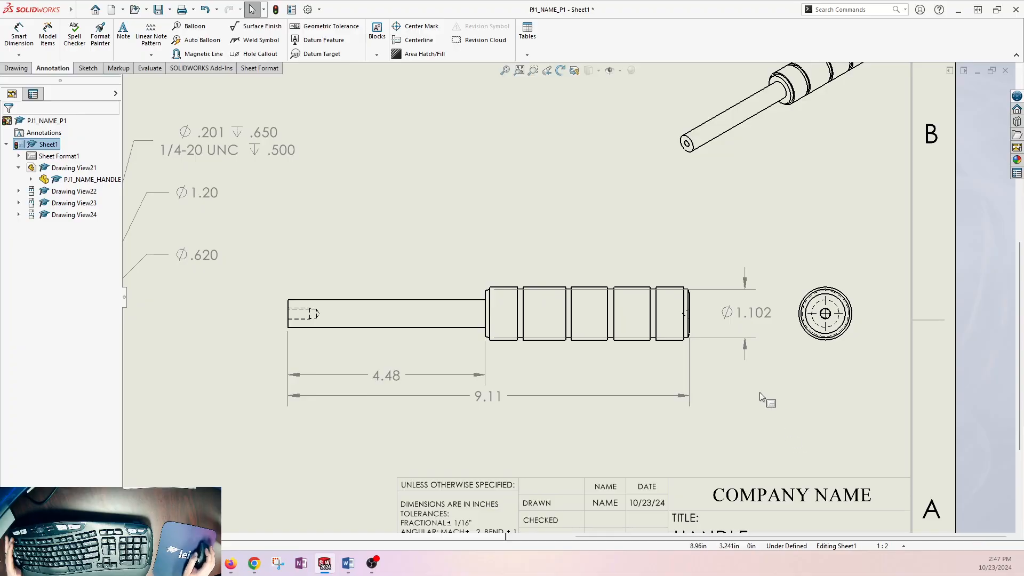
Dimension the width of the reduced step at the grip's far end, placing it above and beyond the grip
{"action": "left_click", "coordinate": [19, 32]}
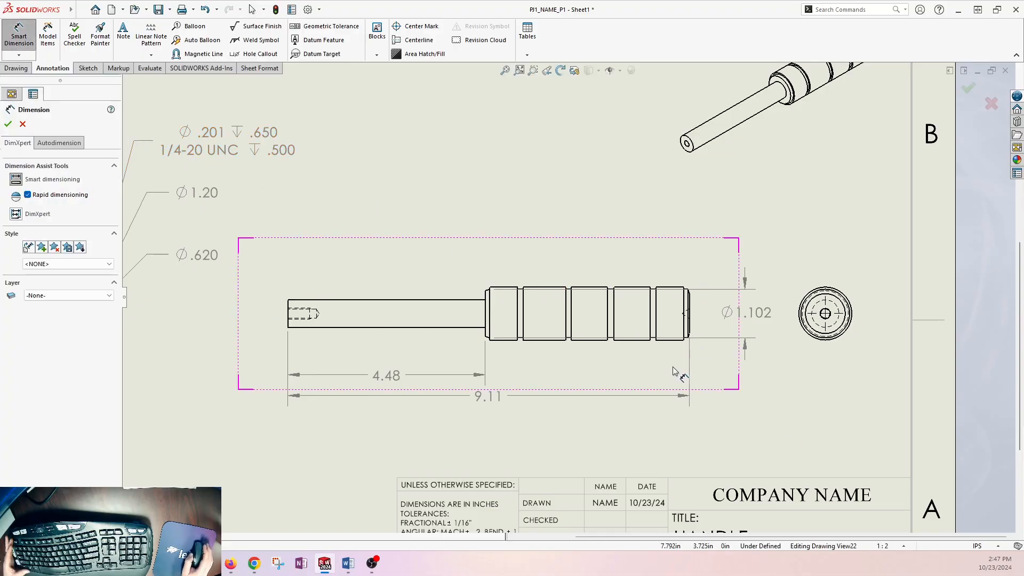
{"action": "scroll", "coordinate": [682, 329], "scroll_direction": "down", "scroll_amount": 1}
{"action": "scroll", "coordinate": [682, 331], "scroll_direction": "down", "scroll_amount": 2}
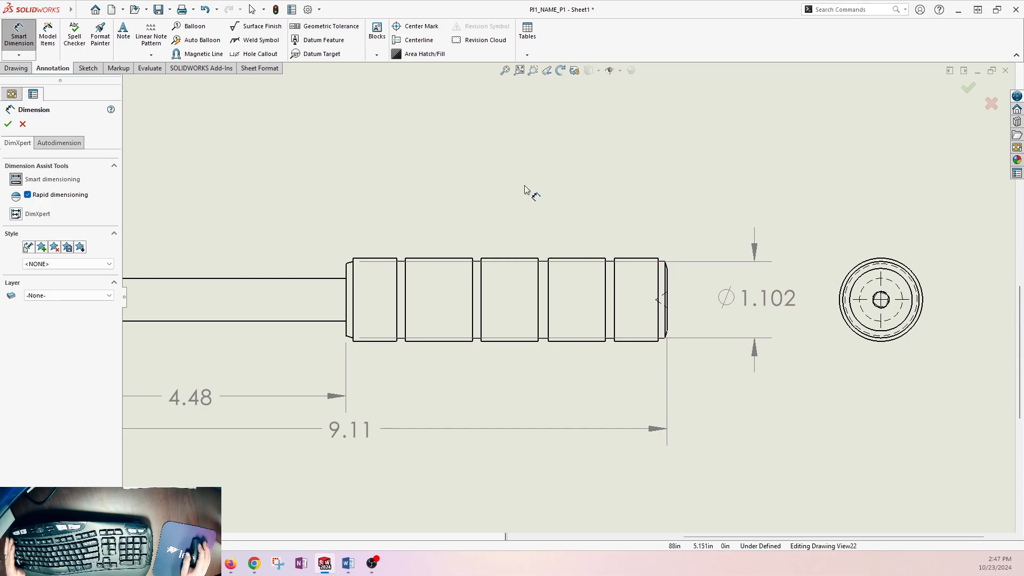
{"action": "scroll", "coordinate": [664, 264], "scroll_direction": "down", "scroll_amount": 2}
{"action": "left_click", "coordinate": [639, 302]}
{"action": "left_click", "coordinate": [622, 290]}
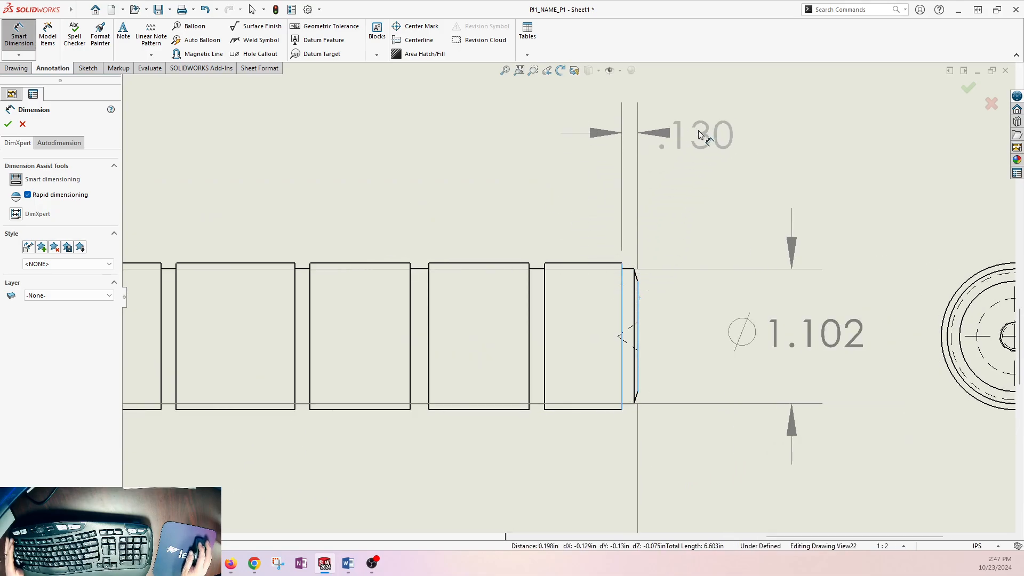
{"action": "left_click", "coordinate": [818, 136]}
{"action": "key", "text": "Escape"}
{"action": "scroll", "coordinate": [621, 261], "scroll_direction": "up", "scroll_amount": 3}
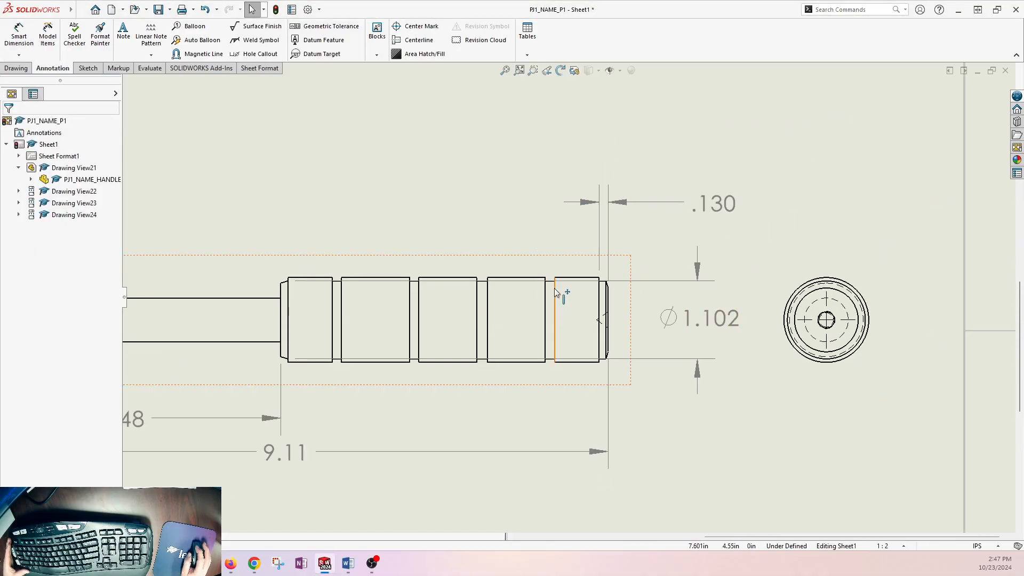
Check the width of the groove nearest the grip's far end without placing a dimension
{"action": "left_click", "coordinate": [554, 288]}
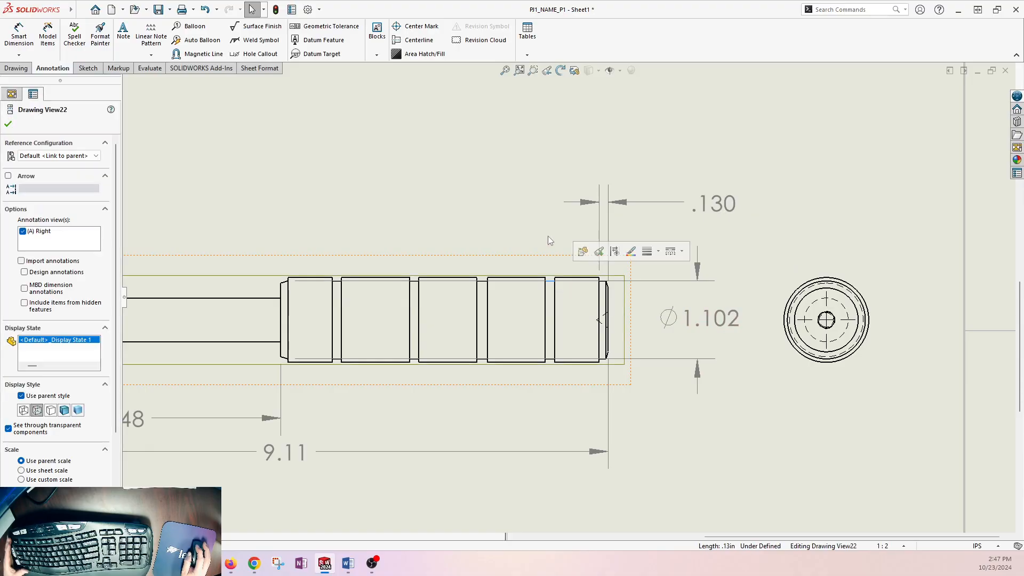
{"action": "scroll", "coordinate": [540, 259], "scroll_direction": "up", "scroll_amount": 3}
{"action": "key", "text": "Escape"}
{"action": "left_click", "coordinate": [21, 40]}
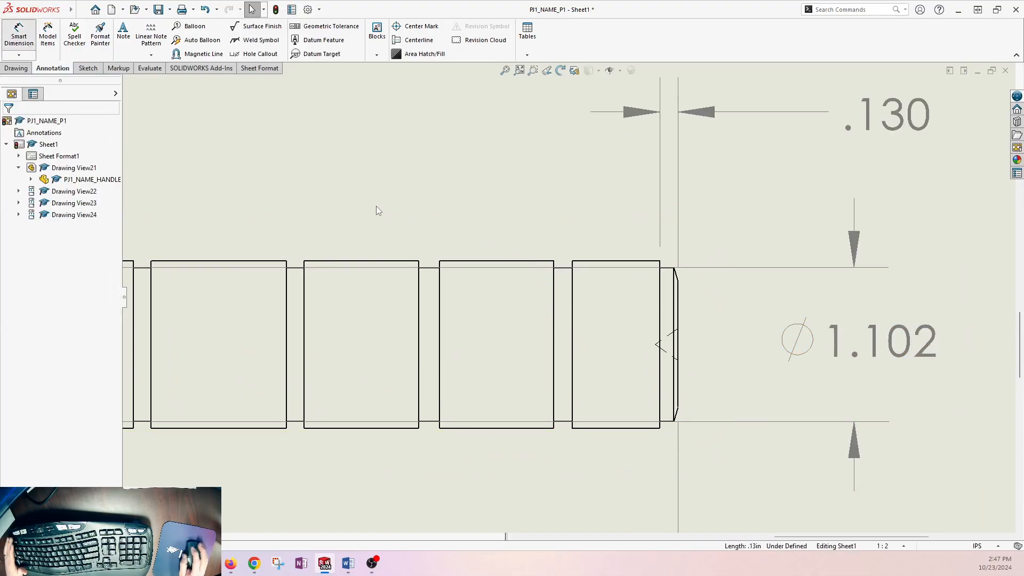
{"action": "left_click", "coordinate": [573, 284]}
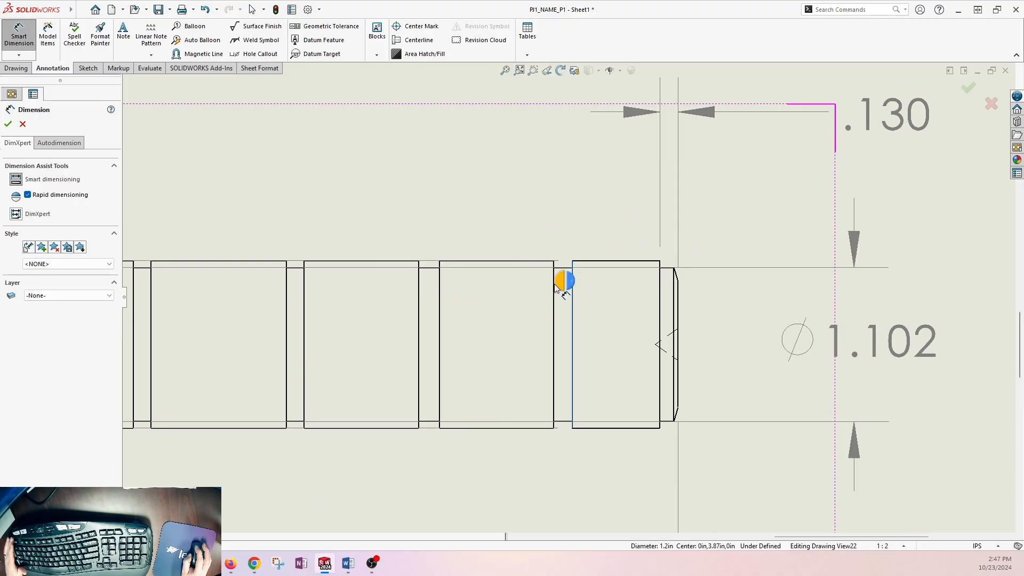
{"action": "left_click", "coordinate": [554, 281]}
{"action": "key", "text": "Escape"}
Dimension the width of the third groove from the shaft, placing it above the grip below the end step's width dimension
{"action": "left_click", "coordinate": [439, 316]}
{"action": "left_click", "coordinate": [419, 332]}
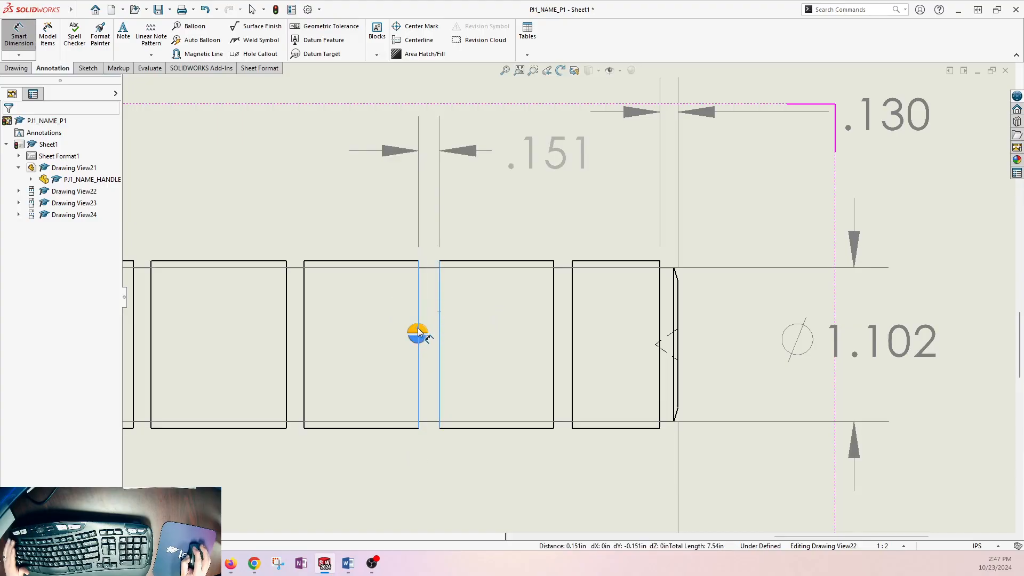
{"action": "scroll", "coordinate": [418, 331], "scroll_direction": "up", "scroll_amount": 2}
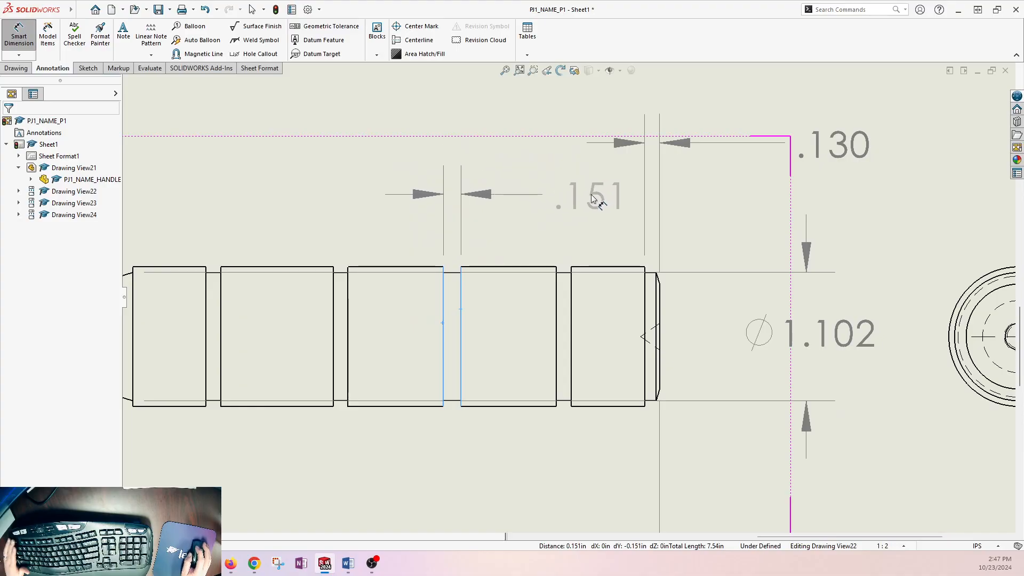
{"action": "left_click", "coordinate": [591, 199]}
{"action": "key", "text": "Escape"}
{"action": "key", "text": "Escape"}
Dimension the width of the second groove from the shaft, with its text above the grip toward the shaft side
{"action": "middle_click_drag", "start_coordinate": [353, 197], "coordinate": [499, 198]}
{"action": "left_click", "coordinate": [18, 33]}
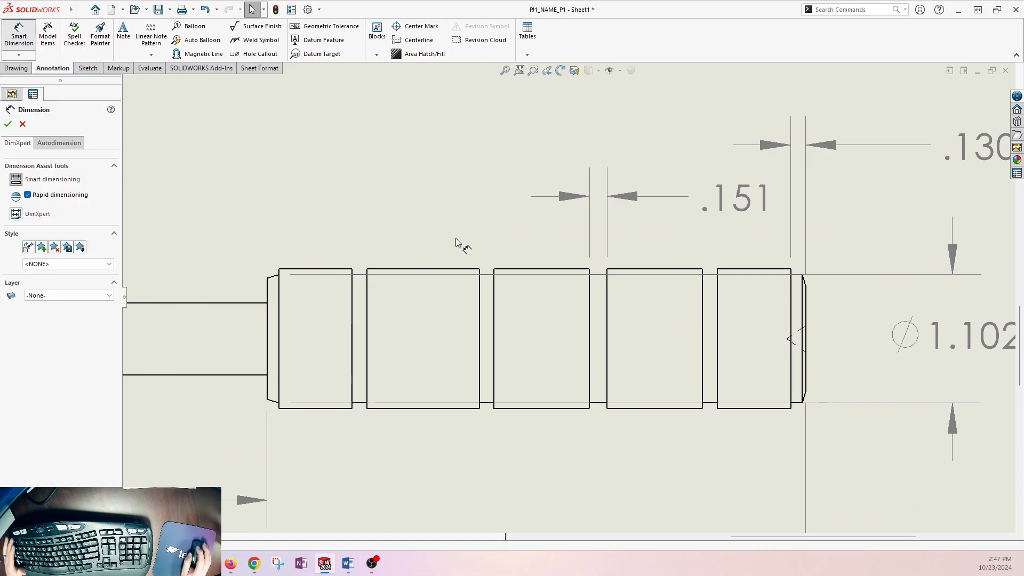
{"action": "left_click", "coordinate": [494, 304]}
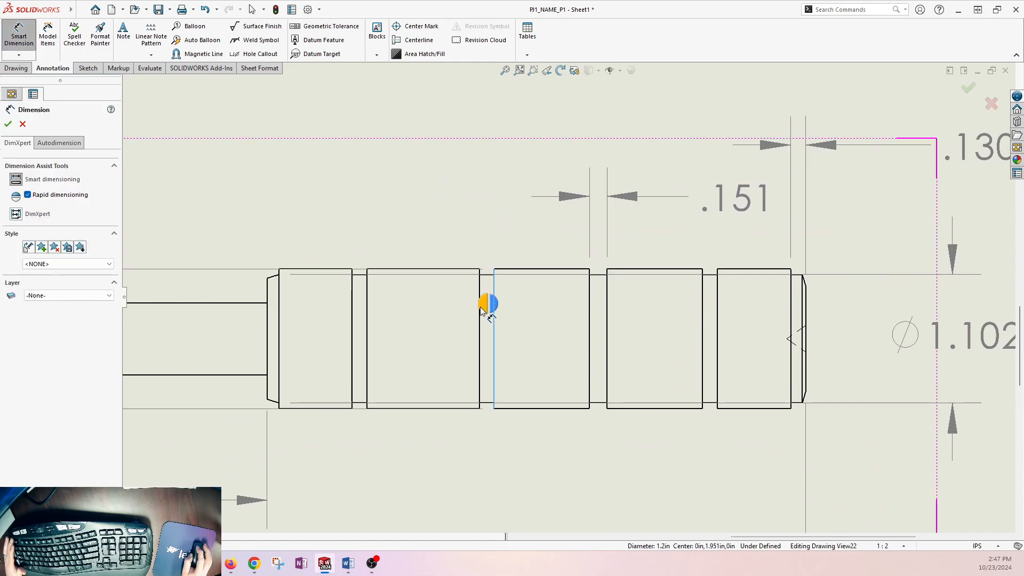
{"action": "left_click", "coordinate": [479, 324]}
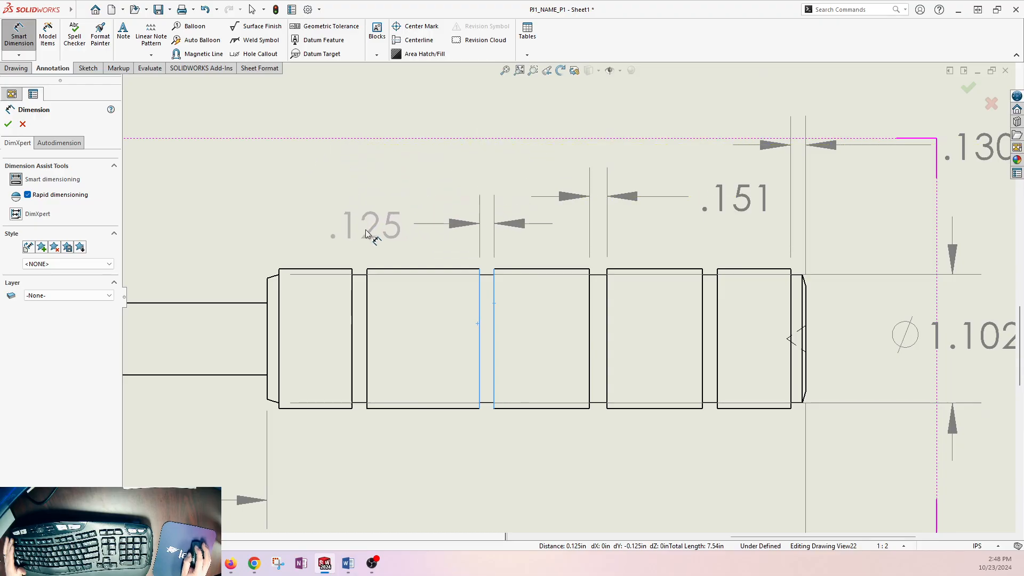
{"action": "left_click", "coordinate": [340, 163]}
{"action": "key", "text": "Escape"}
{"action": "scroll", "coordinate": [484, 269], "scroll_direction": "up", "scroll_amount": 2}
{"action": "middle_click_drag", "start_coordinate": [574, 248], "coordinate": [582, 246]}
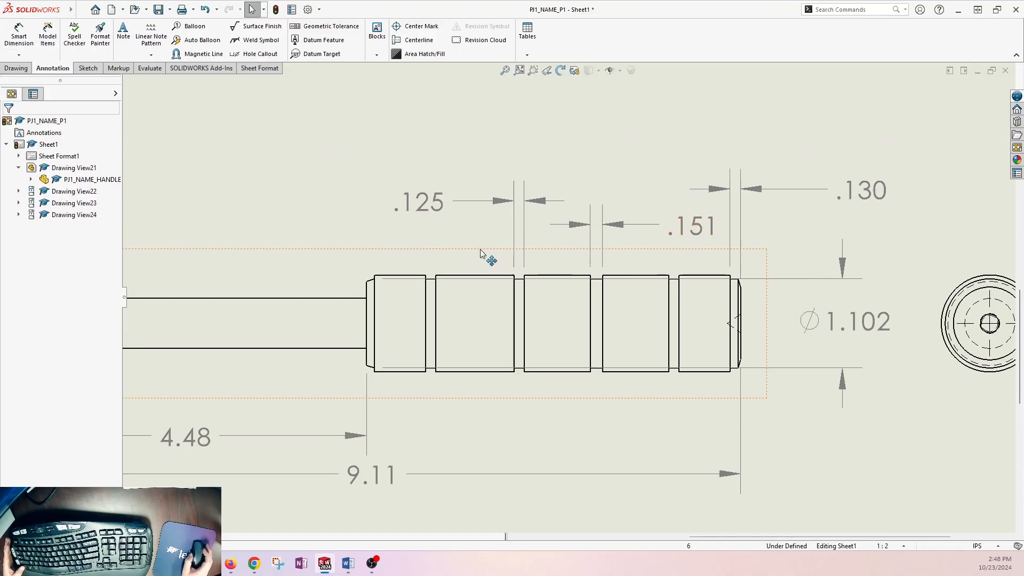
Dimension the width of the groove nearest the shaft, placing its text above the grip toward the shaft side
{"action": "left_click", "coordinate": [19, 33]}
{"action": "left_click", "coordinate": [435, 306]}
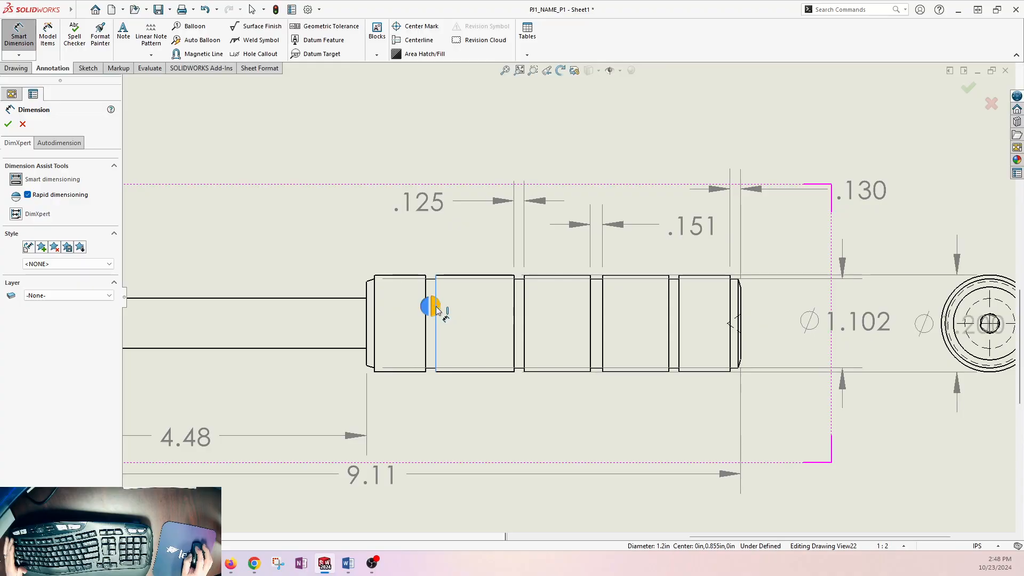
{"action": "left_click", "coordinate": [426, 306]}
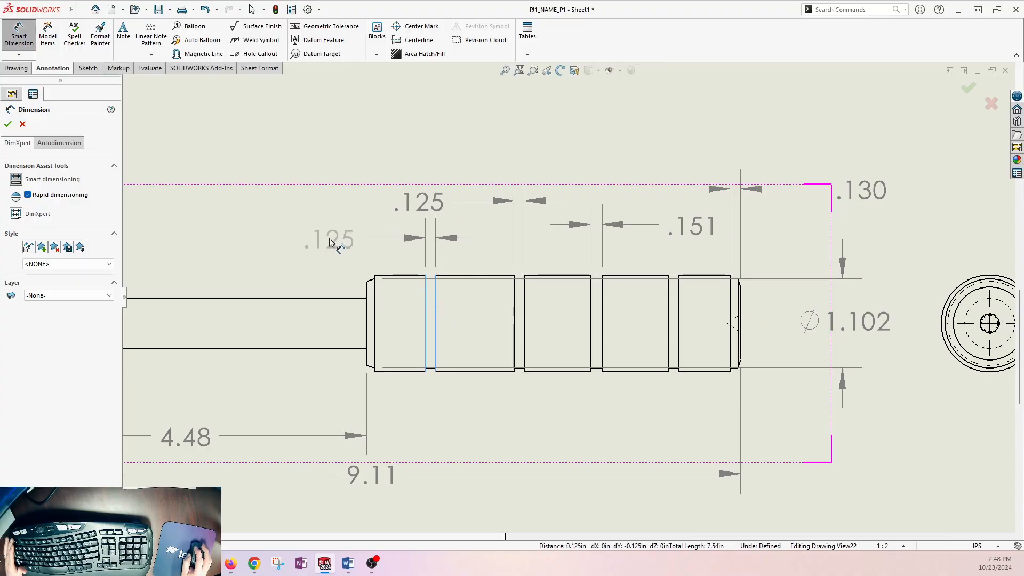
{"action": "left_click", "coordinate": [329, 238]}
{"action": "key", "text": "Escape"}
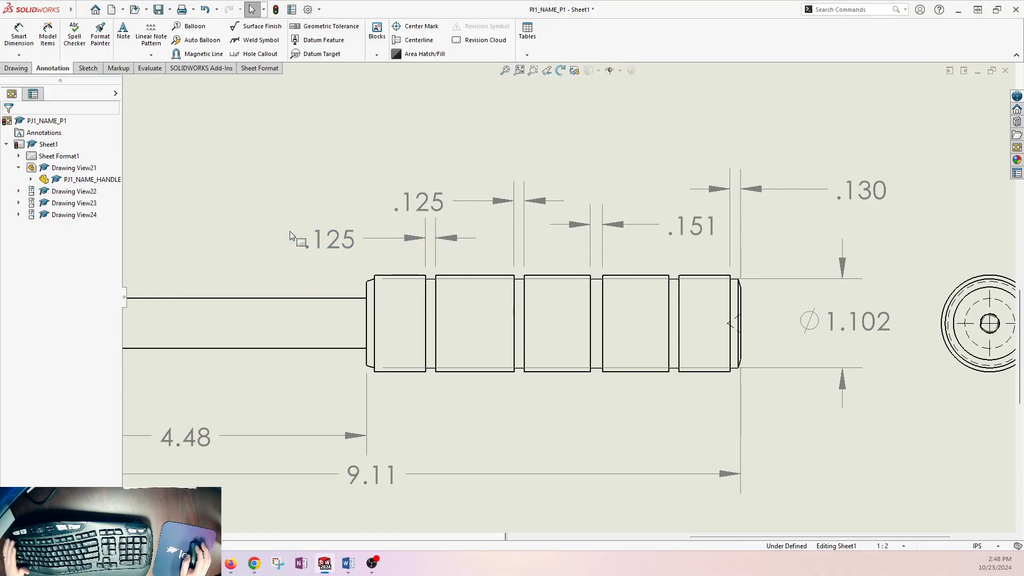
Dimension the width of the reduced step at the grip's shaft end, placing it above the groove width dimensions toward the shaft
{"action": "key", "text": "Return"}
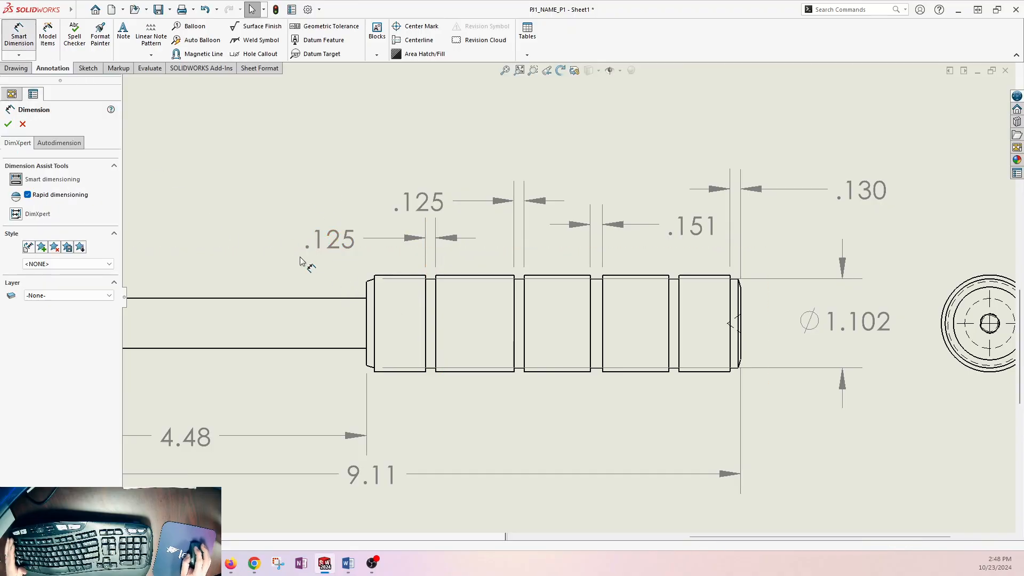
{"action": "left_click", "coordinate": [367, 293]}
{"action": "left_click", "coordinate": [372, 293]}
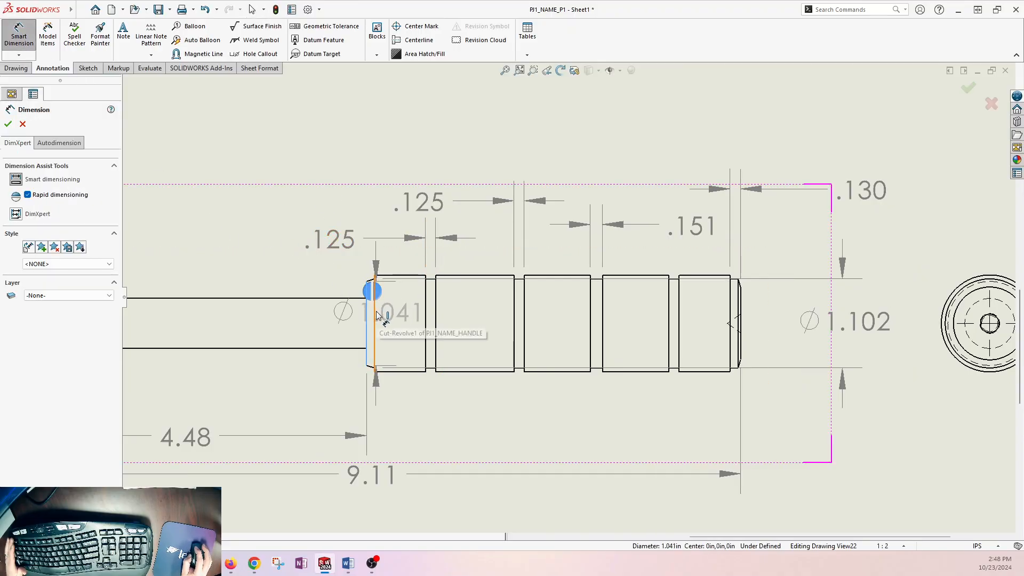
{"action": "left_click", "coordinate": [277, 172]}
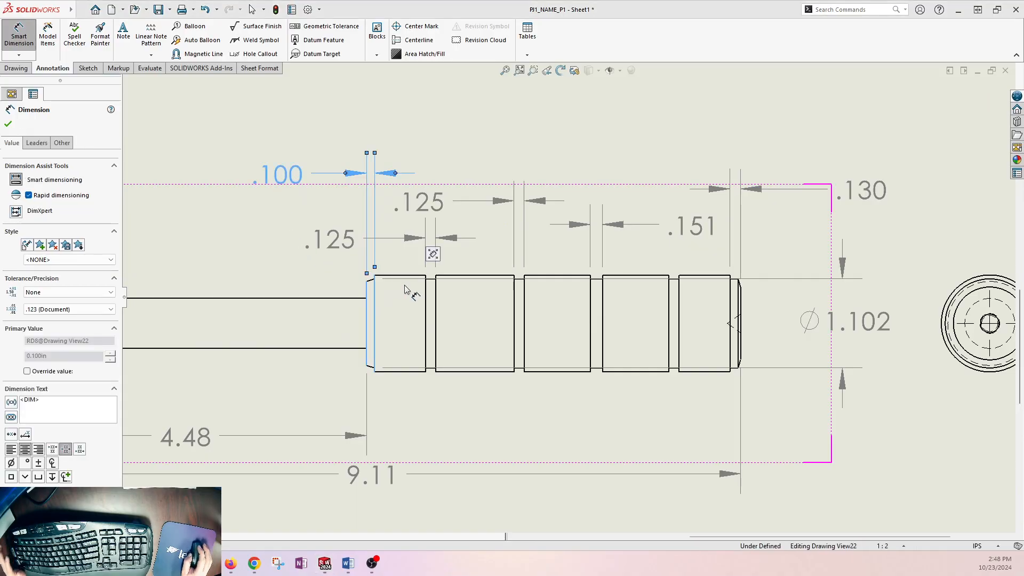
{"action": "key", "text": "Escape"}
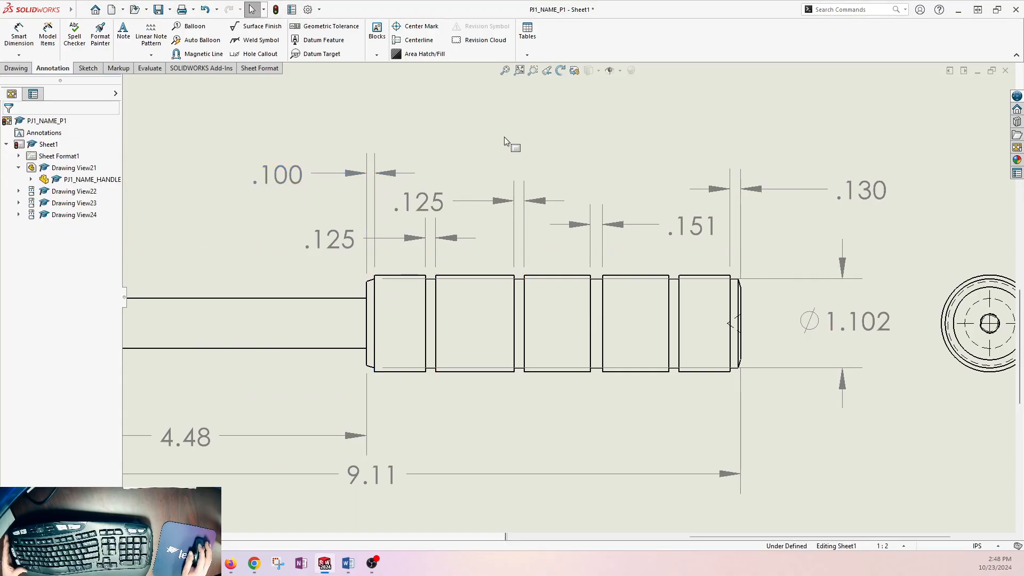
Line up the third groove's width dimension and the far-end step's width dimension with the second groove's width dimension
{"action": "left_click", "coordinate": [523, 142]}
{"action": "scroll", "coordinate": [524, 142], "scroll_direction": "up", "scroll_amount": 1}
{"action": "mouse_move", "coordinate": [609, 153]}
{"action": "middle_mouse_down"}
{"action": "mouse_move", "coordinate": [512, 172]}
{"action": "mouse_move", "coordinate": [583, 191]}
{"action": "middle_mouse_up"}
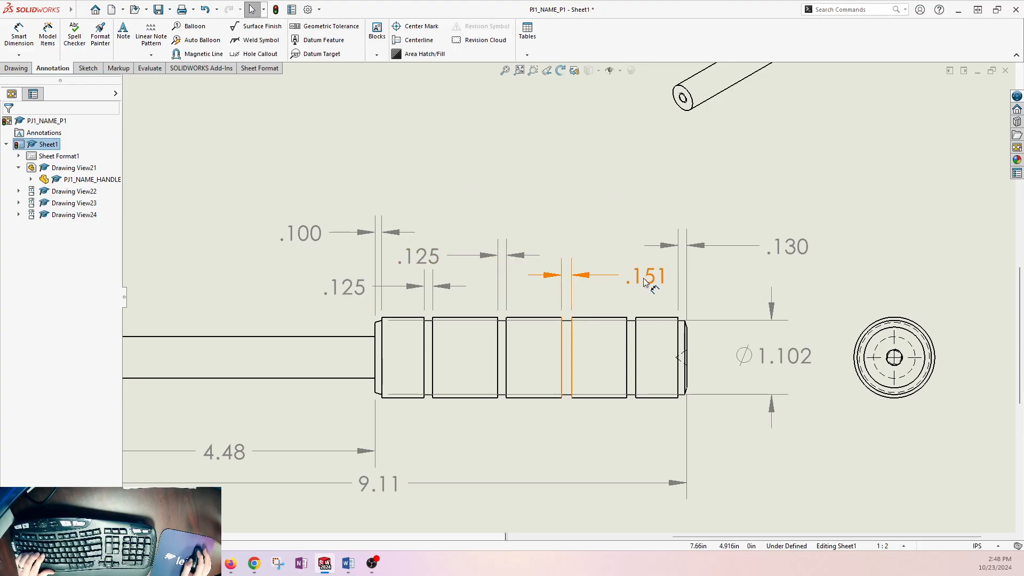
{"action": "left_click_drag", "start_coordinate": [646, 281], "coordinate": [623, 258]}
{"action": "left_click_drag", "start_coordinate": [792, 247], "coordinate": [795, 257]}
{"action": "left_click", "coordinate": [839, 268]}
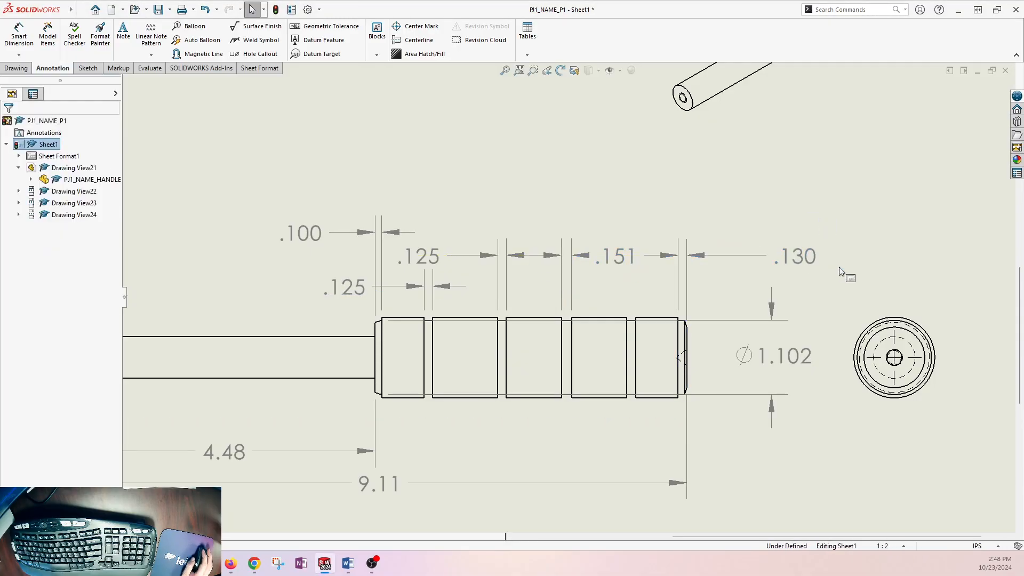
Append "(2X)" to the width dimension of the reduced step at the grip's far end
{"action": "left_click", "coordinate": [815, 257]}
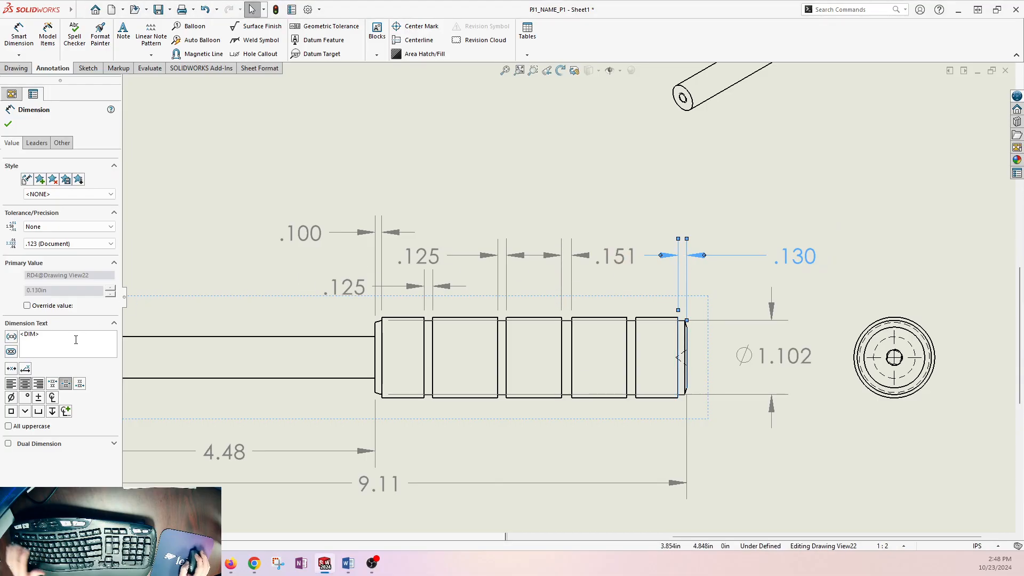
{"action": "left_click", "coordinate": [75, 340]}
{"action": "type", "text": "(2"}
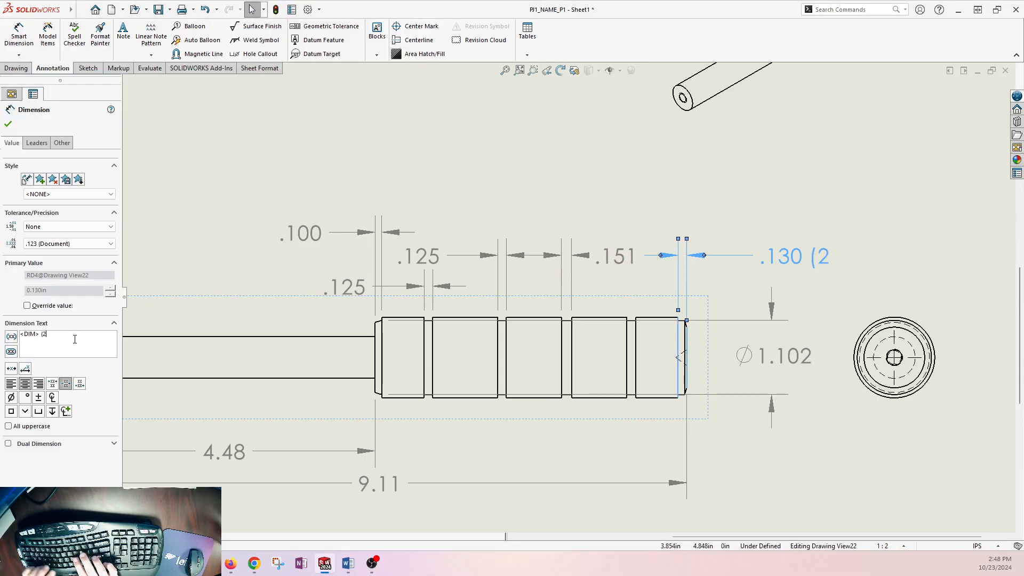
{"action": "type", "text": "x"}
{"action": "key", "text": "BackSpace"}
{"action": "type", "text": "X"}
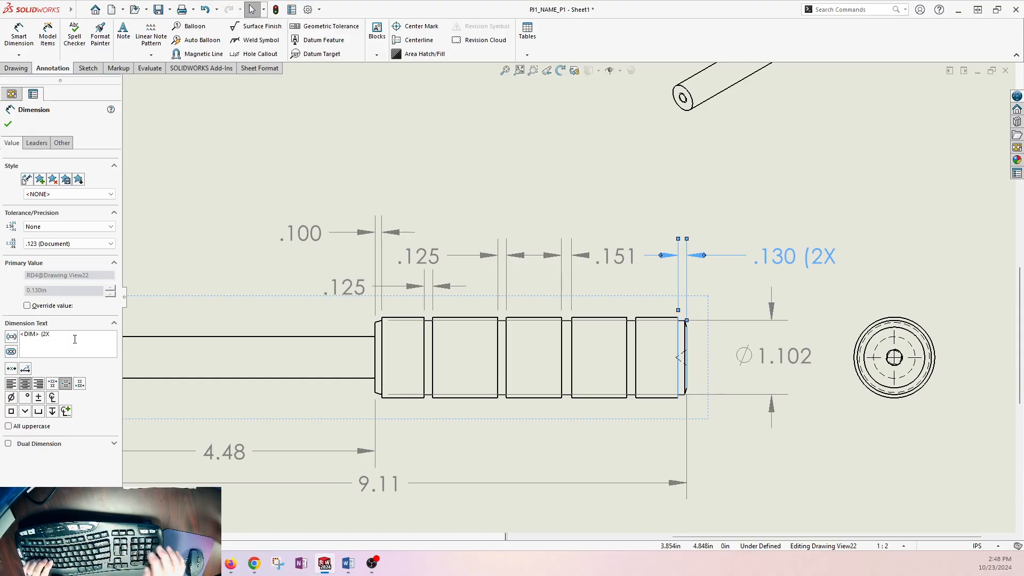
{"action": "type", "text": ")"}
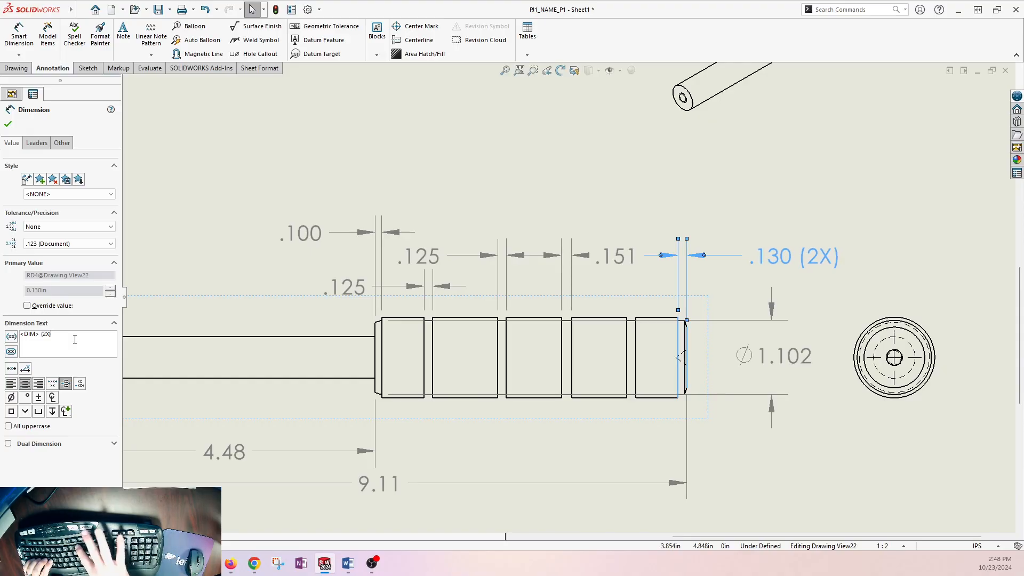
{"action": "left_click", "coordinate": [640, 179]}
Shift the far-end step's width dimension slightly up and outward, and raise the third groove's width dimension above it
{"action": "left_click_drag", "start_coordinate": [787, 264], "coordinate": [802, 249]}
{"action": "left_click", "coordinate": [809, 174]}
{"action": "left_click_drag", "start_coordinate": [619, 257], "coordinate": [659, 202]}
{"action": "left_click", "coordinate": [473, 190]}
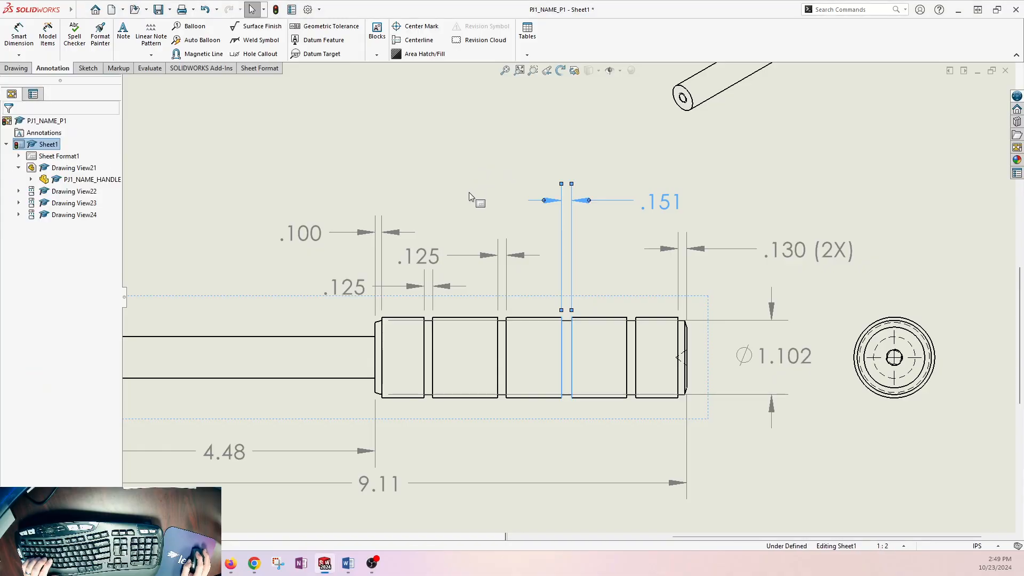
Append "(2X)" to the second groove's width dimension and delete the duplicate width dimension on the groove nearest the shaft
{"action": "mouse_move", "coordinate": [431, 237]}
{"action": "left_mouse_down"}
{"action": "mouse_move", "coordinate": [565, 160]}
{"action": "mouse_move", "coordinate": [611, 151]}
{"action": "left_mouse_up"}
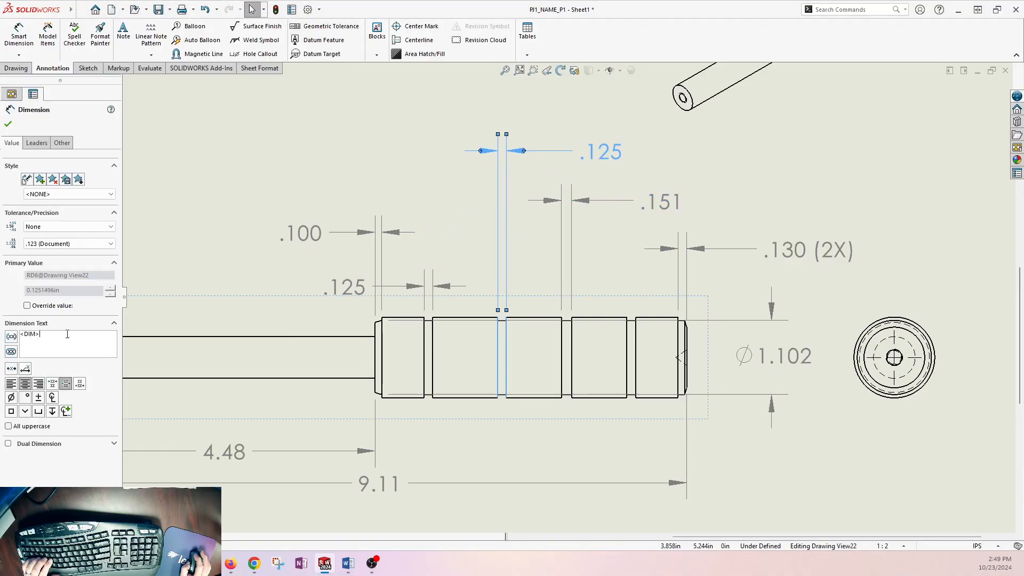
{"action": "type", "text": "("}
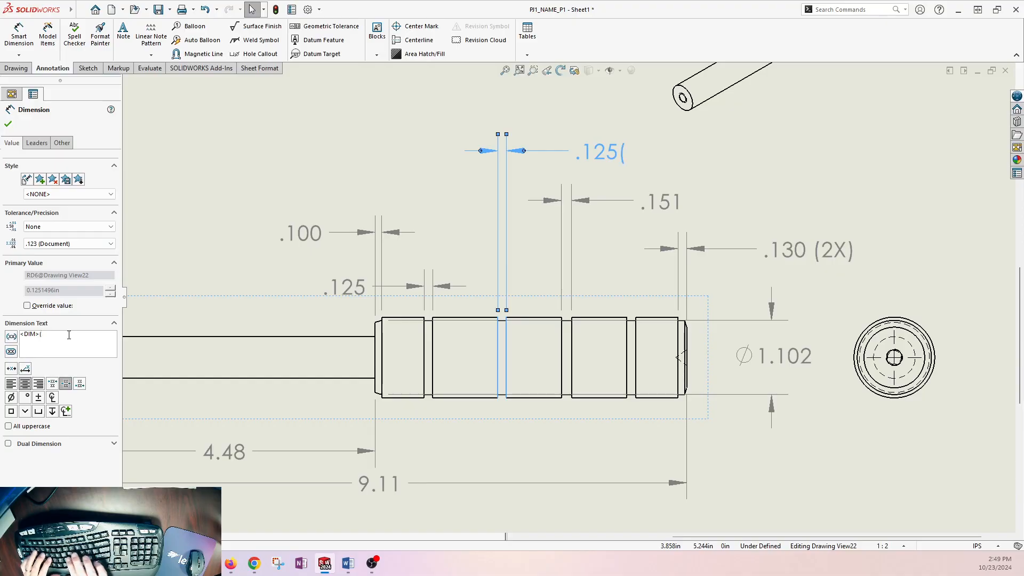
{"action": "type", "text": "2X)"}
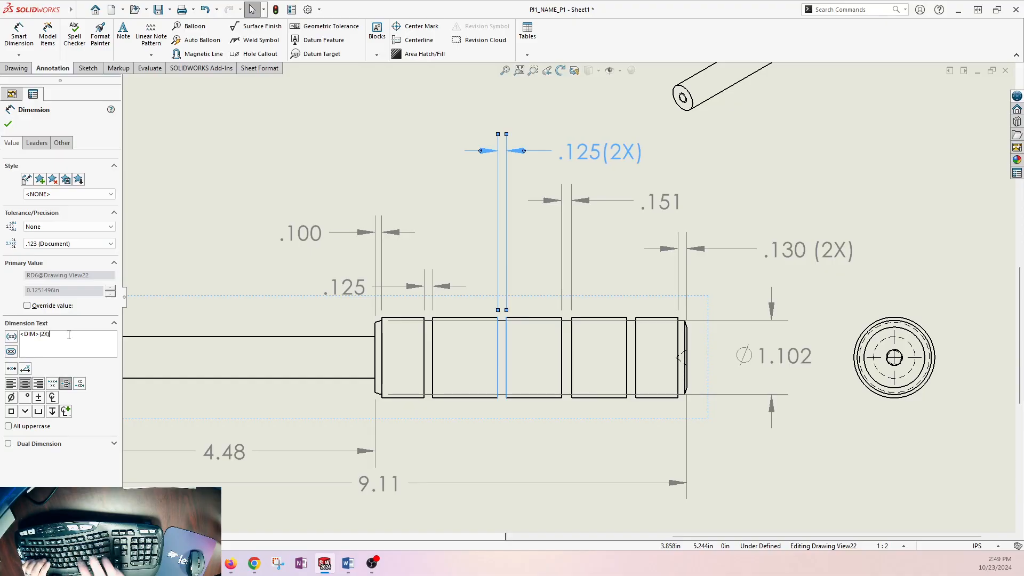
{"action": "left_click", "coordinate": [384, 153]}
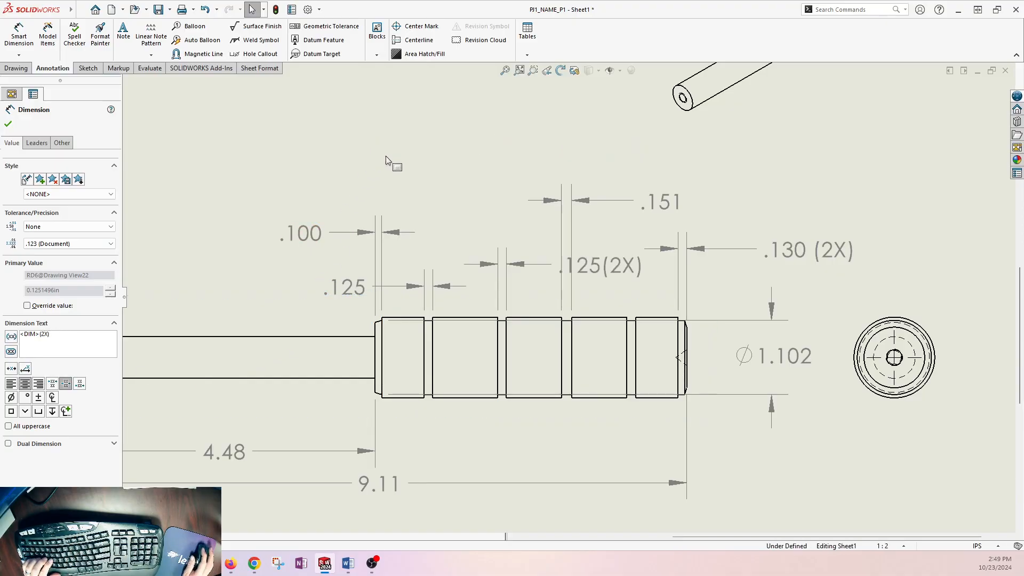
{"action": "left_click", "coordinate": [418, 287]}
{"action": "key", "text": "Delete"}
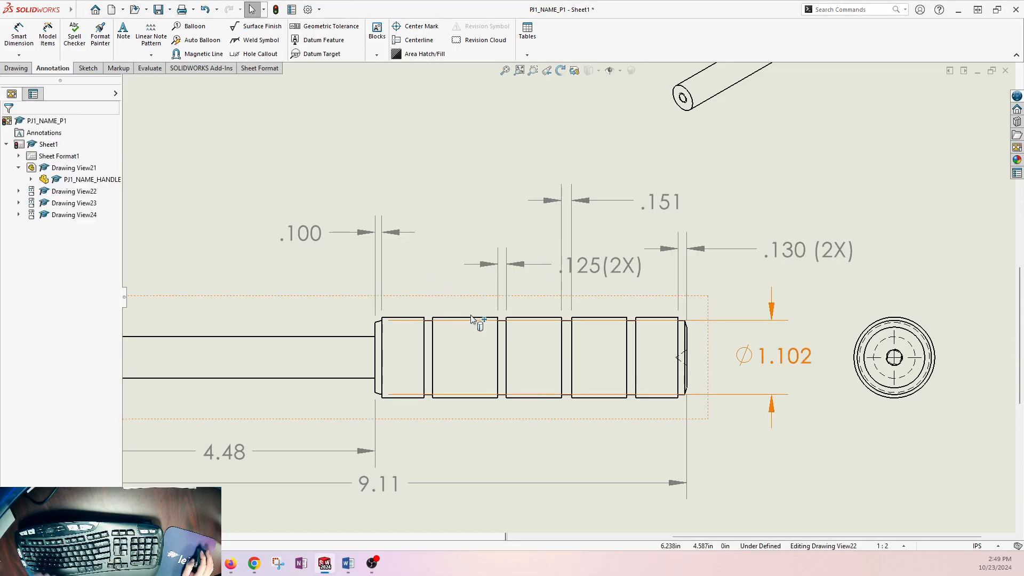
Stagger the shaft-end step and two groove width dimensions above the grip so they descend toward its far end
{"action": "left_click_drag", "start_coordinate": [608, 267], "coordinate": [612, 152]}
{"action": "mouse_move", "coordinate": [671, 211]}
{"action": "left_mouse_down"}
{"action": "mouse_move", "coordinate": [684, 216]}
{"action": "mouse_move", "coordinate": [672, 218]}
{"action": "left_mouse_up"}
{"action": "left_click_drag", "start_coordinate": [306, 237], "coordinate": [460, 113]}
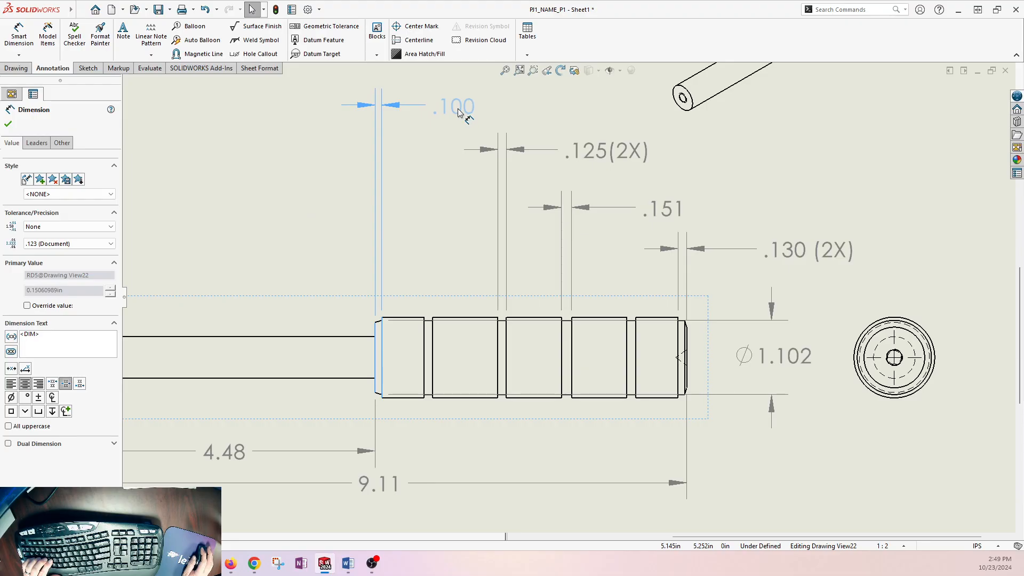
{"action": "left_click", "coordinate": [309, 251]}
Place the shaft-end step width low on the shaft side and align the two groove widths in one row above, texts on opposite sides
{"action": "scroll", "coordinate": [454, 242], "scroll_direction": "up", "scroll_amount": 4}
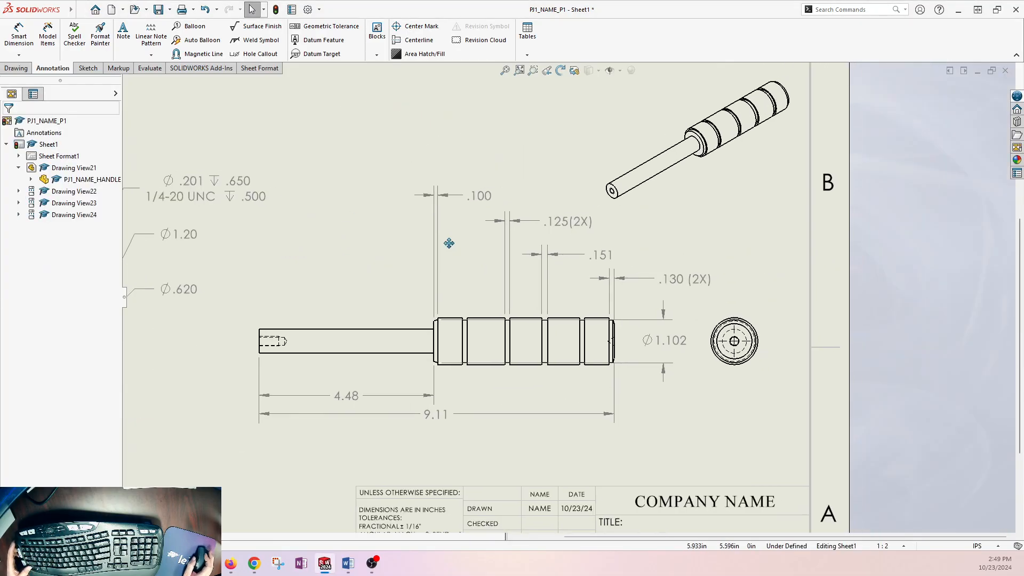
{"action": "middle_click_drag", "start_coordinate": [454, 243], "coordinate": [320, 263]}
{"action": "left_click_drag", "start_coordinate": [360, 220], "coordinate": [257, 298]}
{"action": "left_click", "coordinate": [411, 198]}
{"action": "left_click_drag", "start_coordinate": [433, 245], "coordinate": [327, 269]}
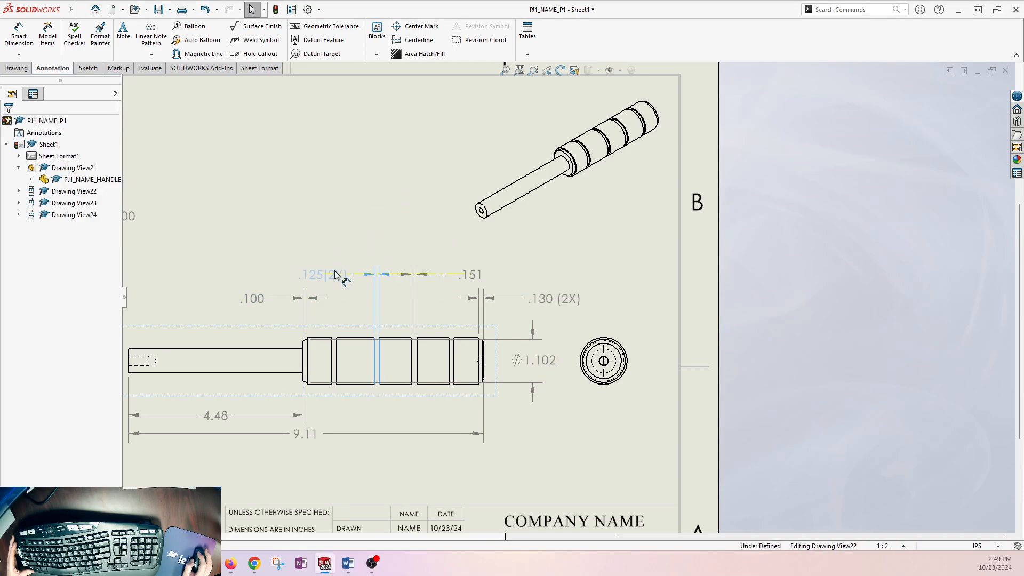
{"action": "left_click_drag", "start_coordinate": [322, 274], "coordinate": [330, 265]}
{"action": "left_click_drag", "start_coordinate": [476, 277], "coordinate": [469, 266]}
{"action": "left_click", "coordinate": [814, 299]}
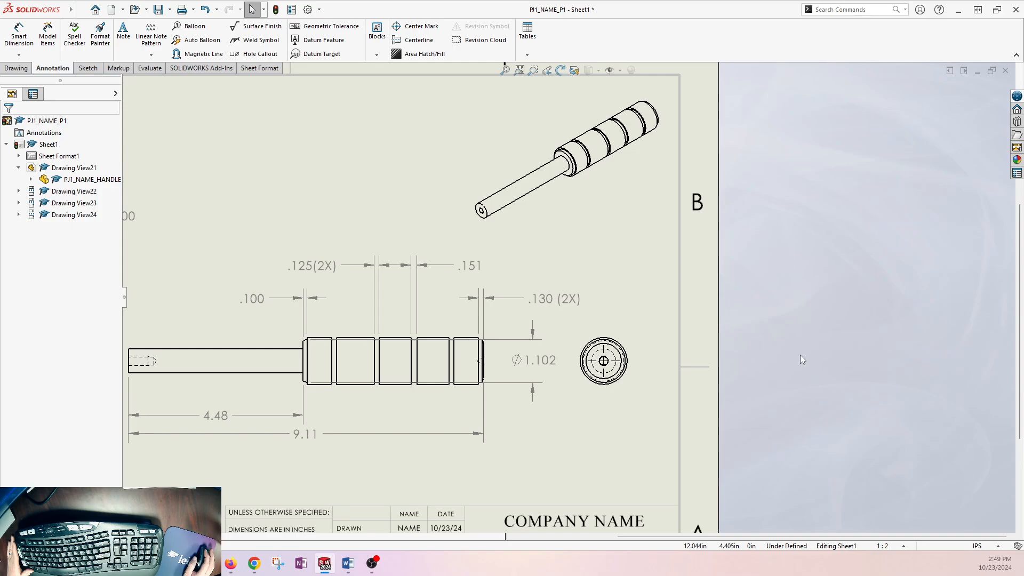
Delete the shaft length and overall length dimensions below the side view
{"action": "mouse_move", "coordinate": [566, 428]}
{"action": "middle_mouse_down"}
{"action": "mouse_move", "coordinate": [587, 425]}
{"action": "mouse_move", "coordinate": [698, 339]}
{"action": "middle_mouse_up"}
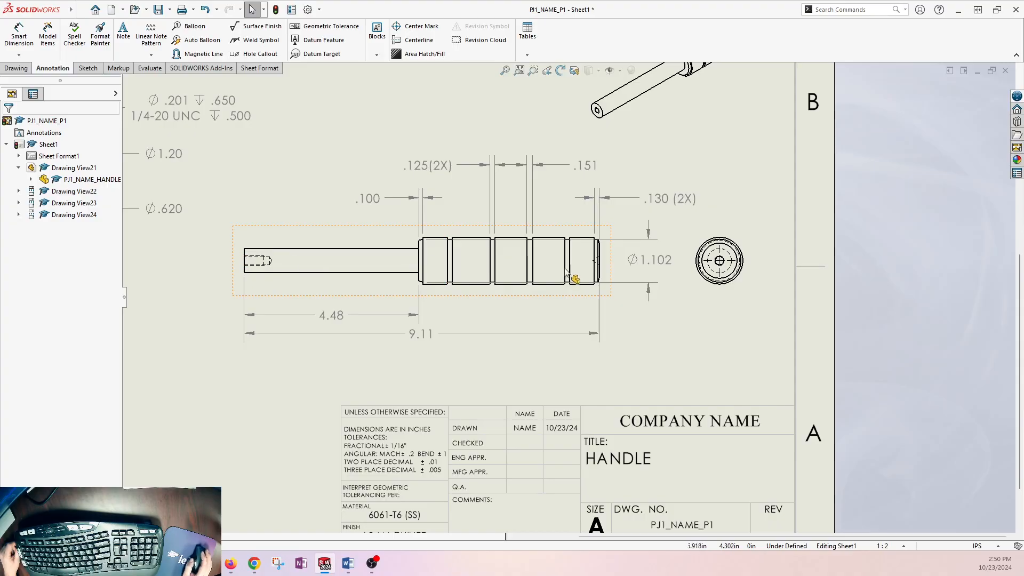
{"action": "left_click", "coordinate": [331, 316]}
{"action": "key", "text": "Delete"}
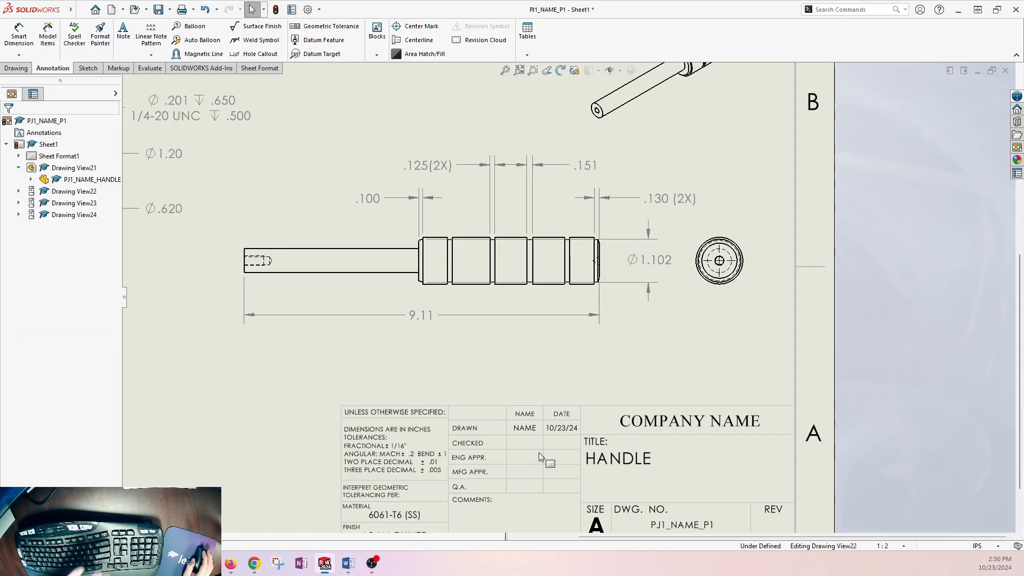
{"action": "left_click", "coordinate": [427, 317]}
{"action": "key", "text": "Delete"}
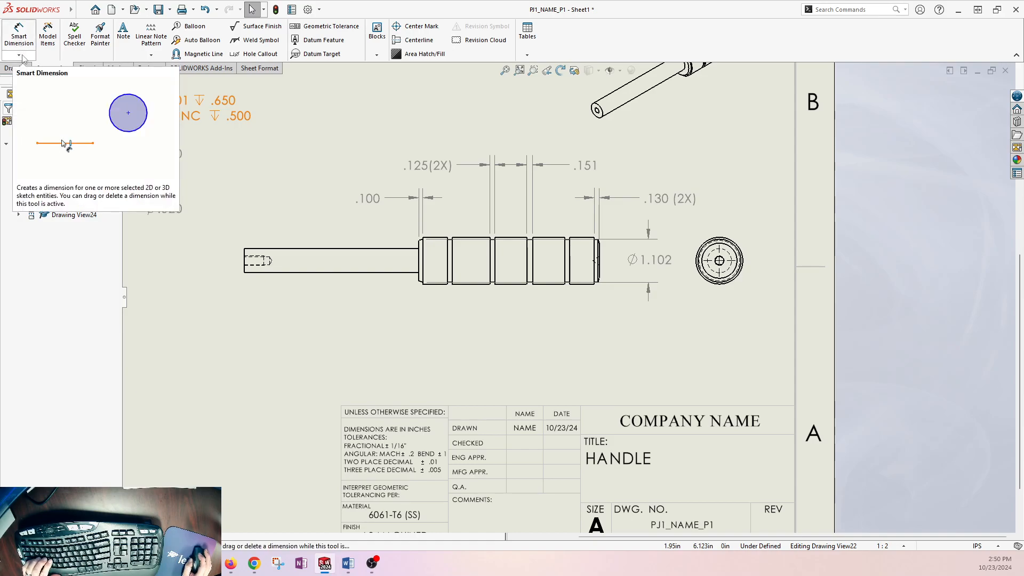
Add baseline dimensions below the grip from its far end face to each groove's nearer edge and to the shaft-end step's shoulder
{"action": "left_click", "coordinate": [19, 56]}
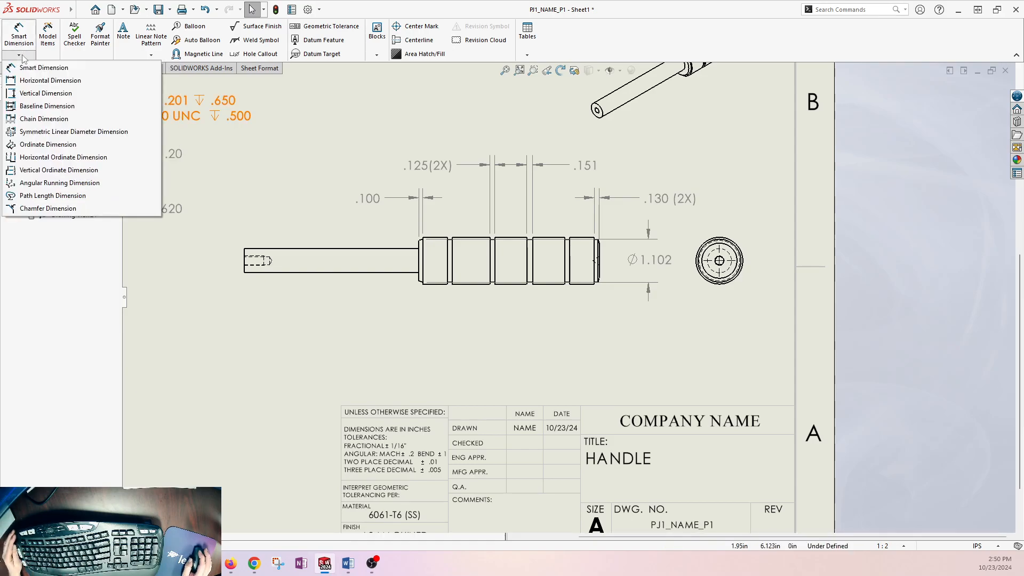
{"action": "left_click", "coordinate": [73, 110]}
{"action": "scroll", "coordinate": [603, 278], "scroll_direction": "down", "scroll_amount": 4}
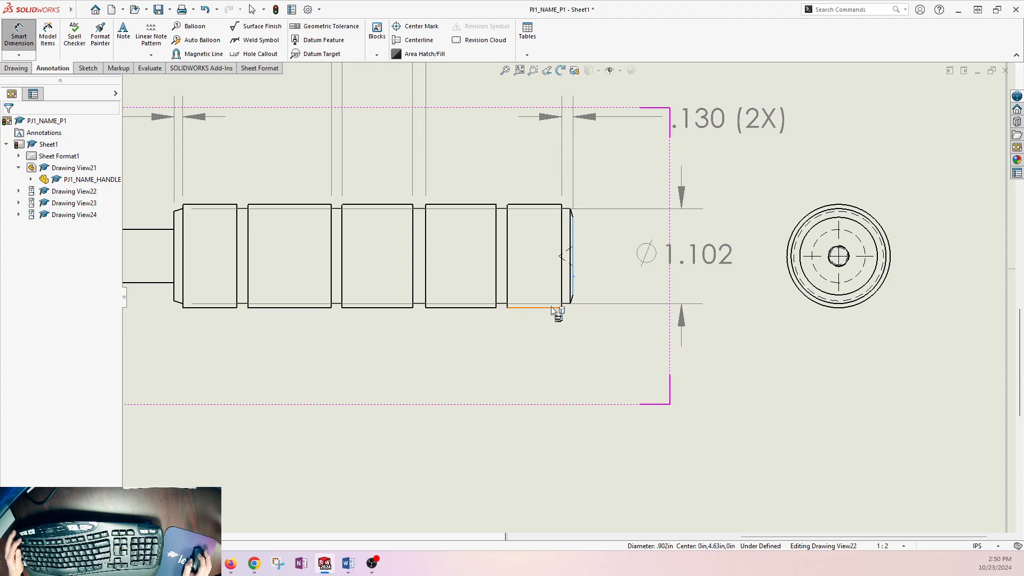
{"action": "scroll", "coordinate": [619, 322], "scroll_direction": "up", "scroll_amount": 3}
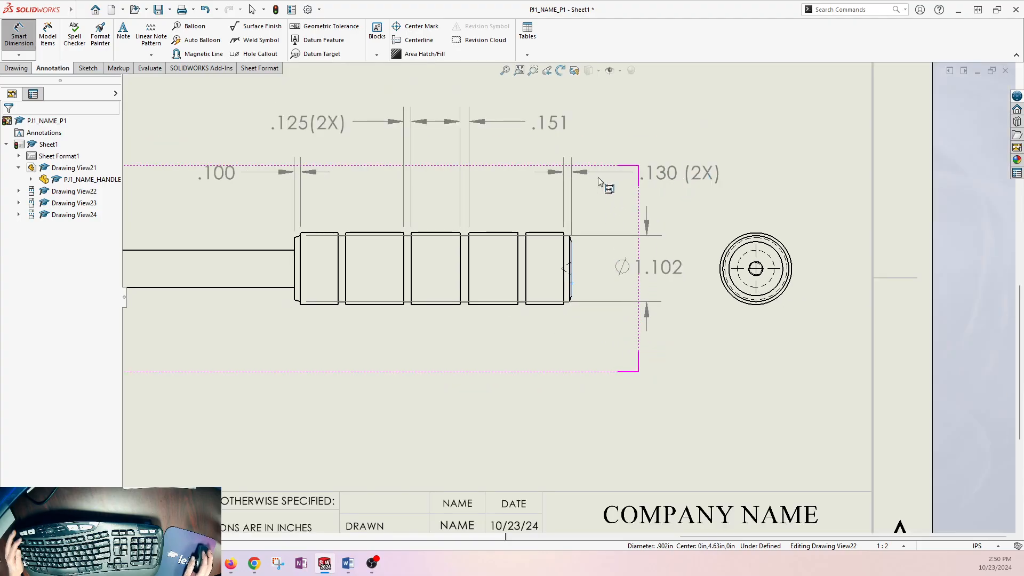
{"action": "left_click", "coordinate": [527, 290]}
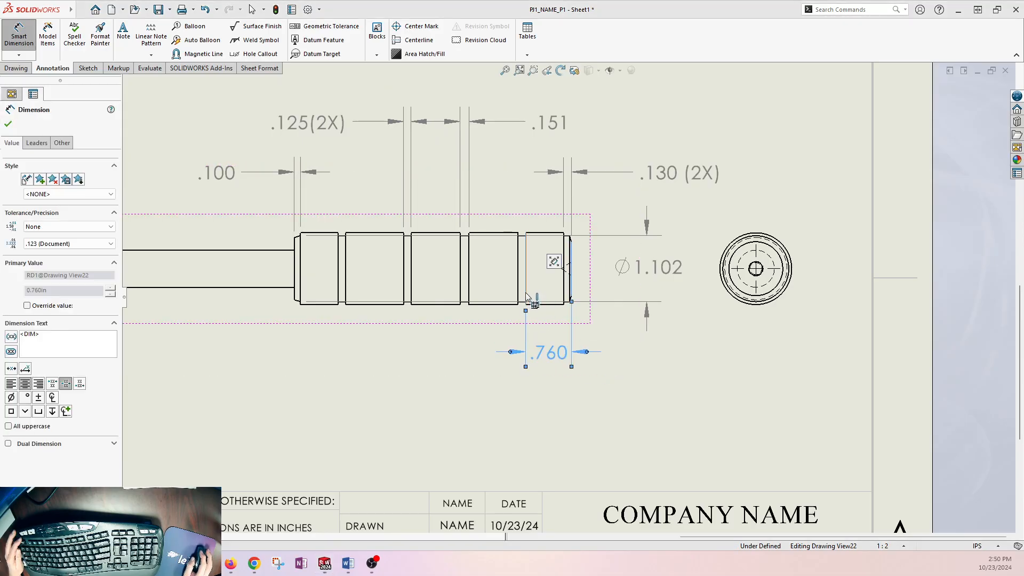
{"action": "left_click", "coordinate": [470, 291]}
{"action": "left_click", "coordinate": [411, 288]}
{"action": "left_click", "coordinate": [345, 281]}
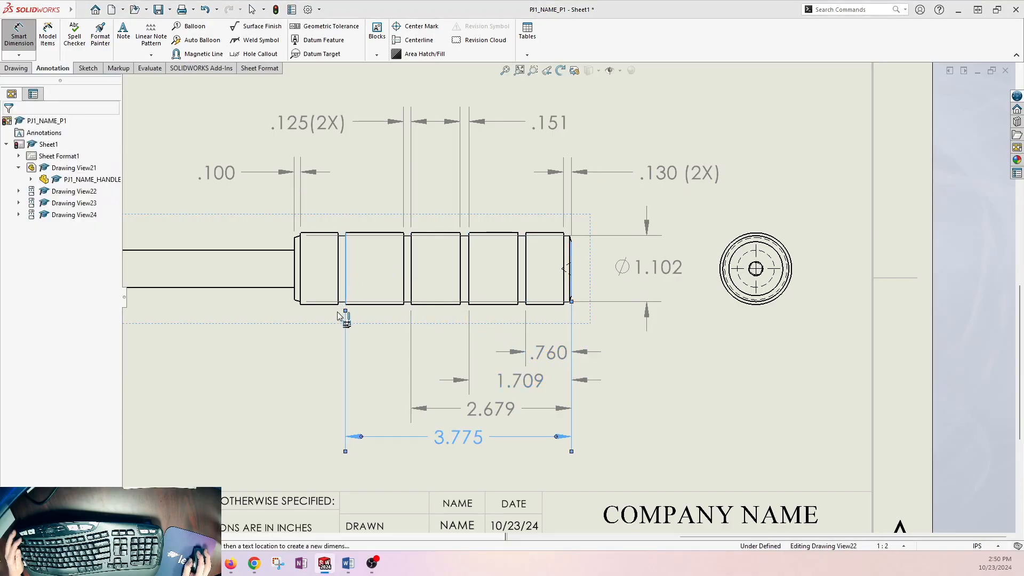
{"action": "left_click", "coordinate": [300, 276]}
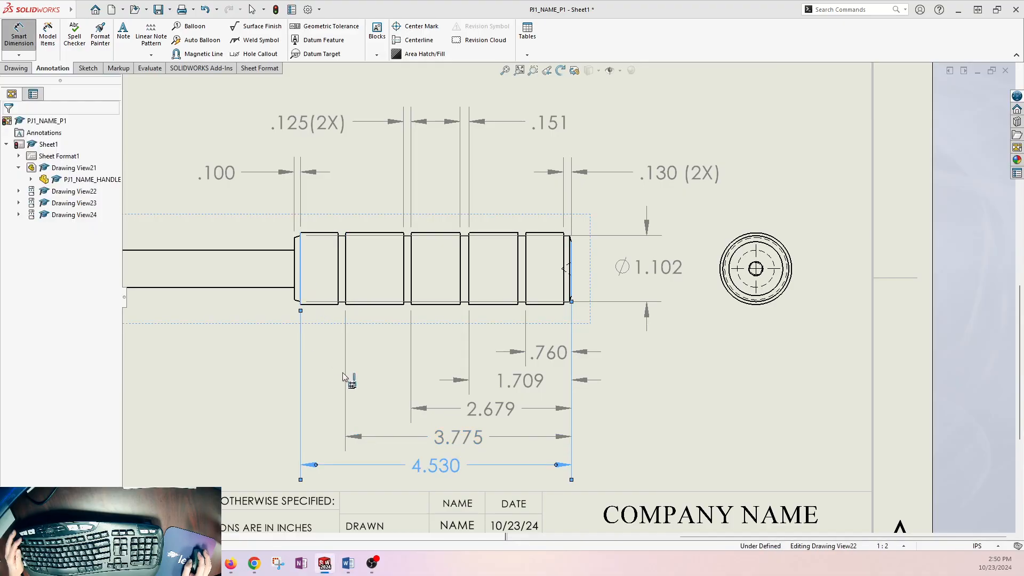
{"action": "key", "text": "Escape"}
{"action": "key", "text": "Escape"}
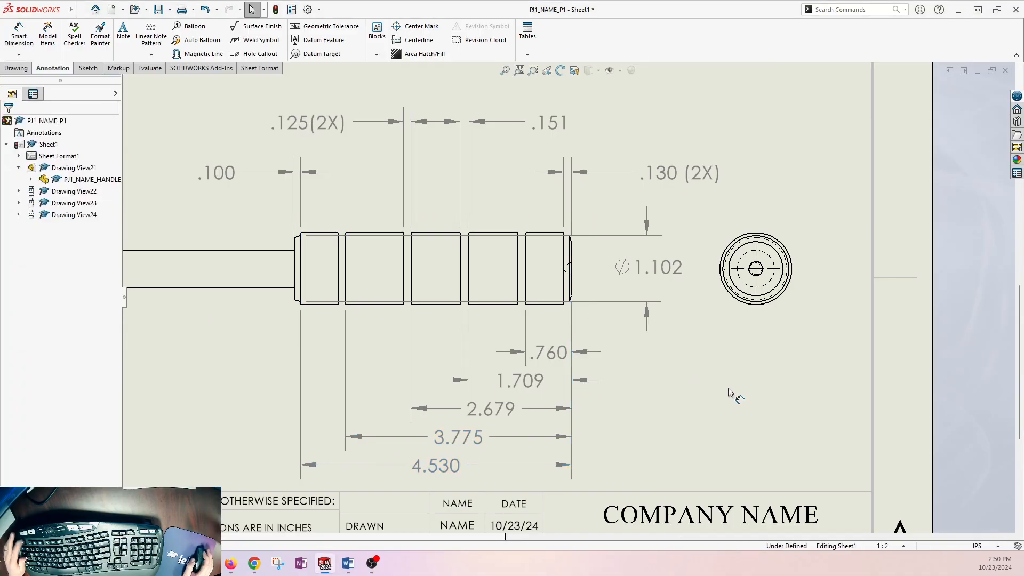
{"action": "scroll", "coordinate": [620, 344], "scroll_direction": "up", "scroll_amount": 1}
{"action": "mouse_move", "coordinate": [711, 344]}
{"action": "middle_mouse_down"}
{"action": "mouse_move", "coordinate": [734, 297]}
{"action": "mouse_move", "coordinate": [763, 293]}
{"action": "middle_mouse_up"}
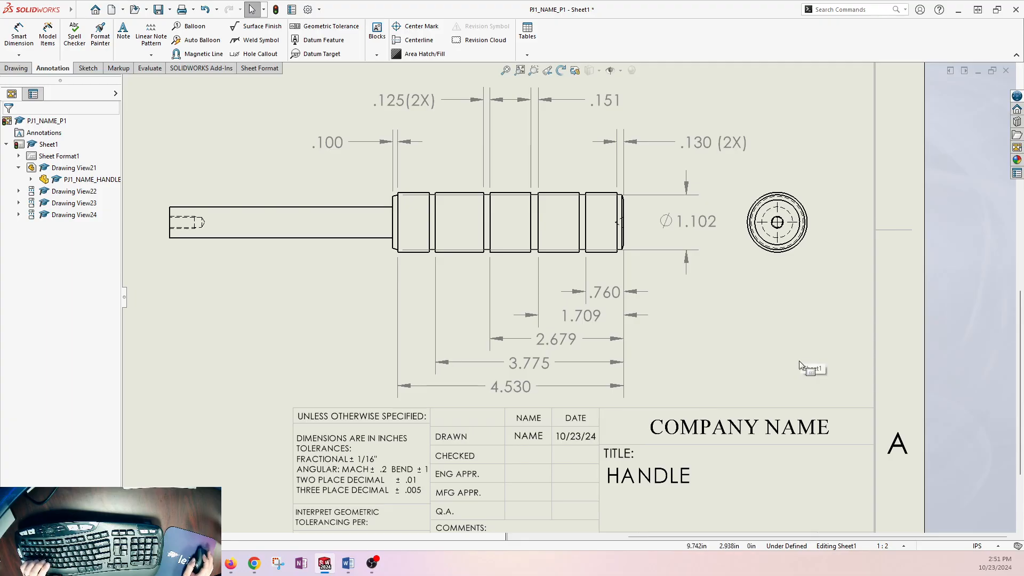
{"action": "left_click", "coordinate": [778, 346]}
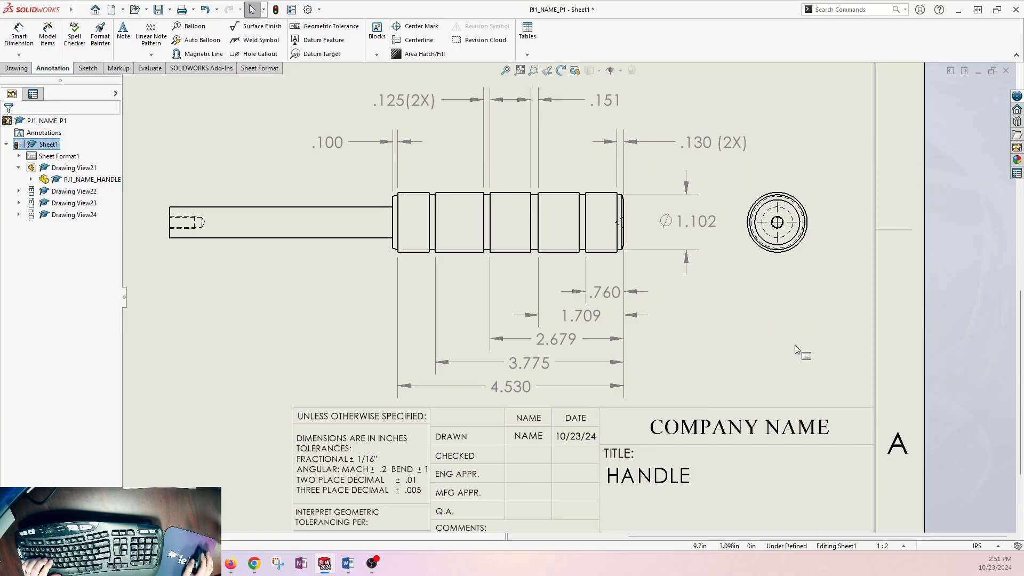
Delete the five baseline length dimensions below the grip in the side view
{"action": "scroll", "coordinate": [700, 341], "scroll_direction": "up", "scroll_amount": 1}
{"action": "mouse_move", "coordinate": [731, 302]}
{"action": "middle_mouse_down"}
{"action": "mouse_move", "coordinate": [691, 334]}
{"action": "mouse_move", "coordinate": [600, 307]}
{"action": "middle_mouse_up"}
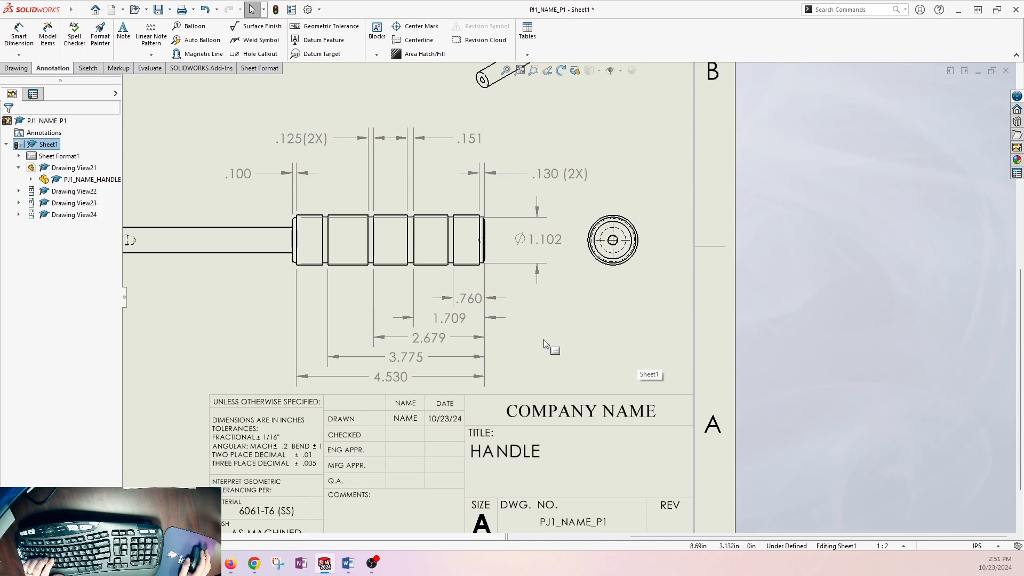
{"action": "left_click_drag", "start_coordinate": [511, 286], "coordinate": [245, 387]}
{"action": "key", "text": "Delete"}
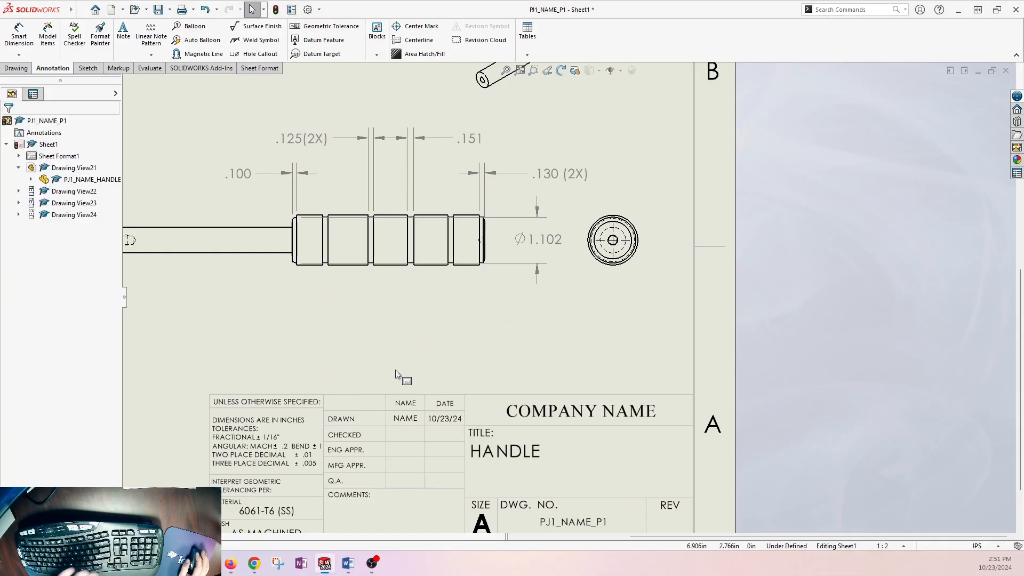
Add ordinate dimensions below the grip, zeroed at its far end face, to each groove's nearer edge and the shaft-end step's shoulder
{"action": "left_click", "coordinate": [19, 56]}
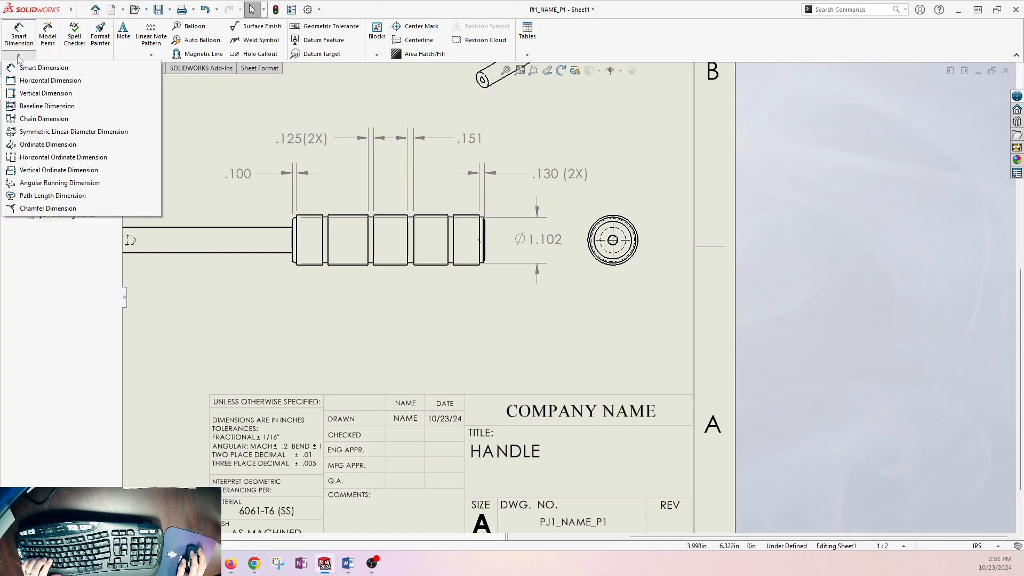
{"action": "left_click", "coordinate": [62, 145]}
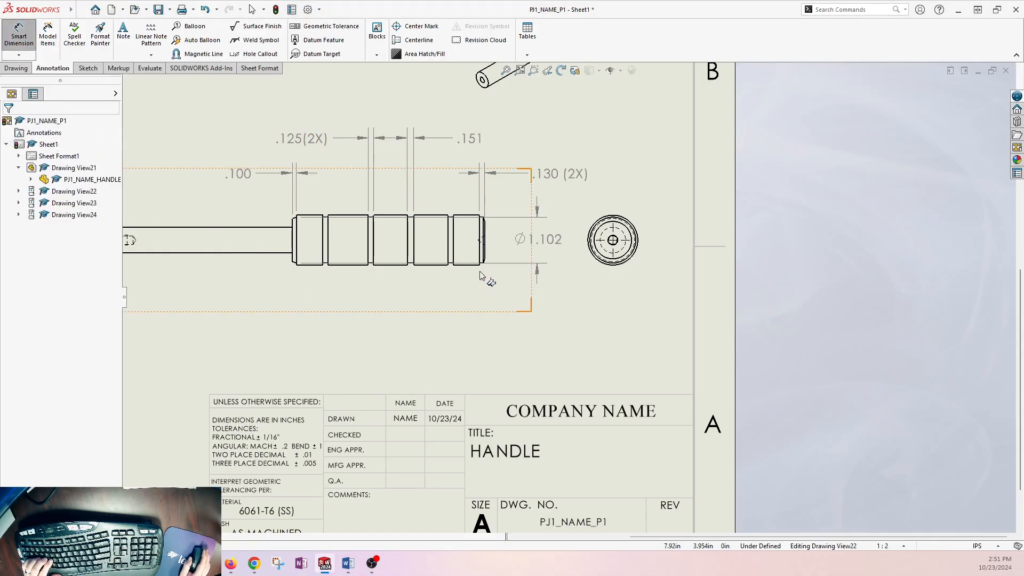
{"action": "scroll", "coordinate": [454, 266], "scroll_direction": "down", "scroll_amount": 4}
{"action": "left_click", "coordinate": [537, 245]}
{"action": "left_click", "coordinate": [544, 398]}
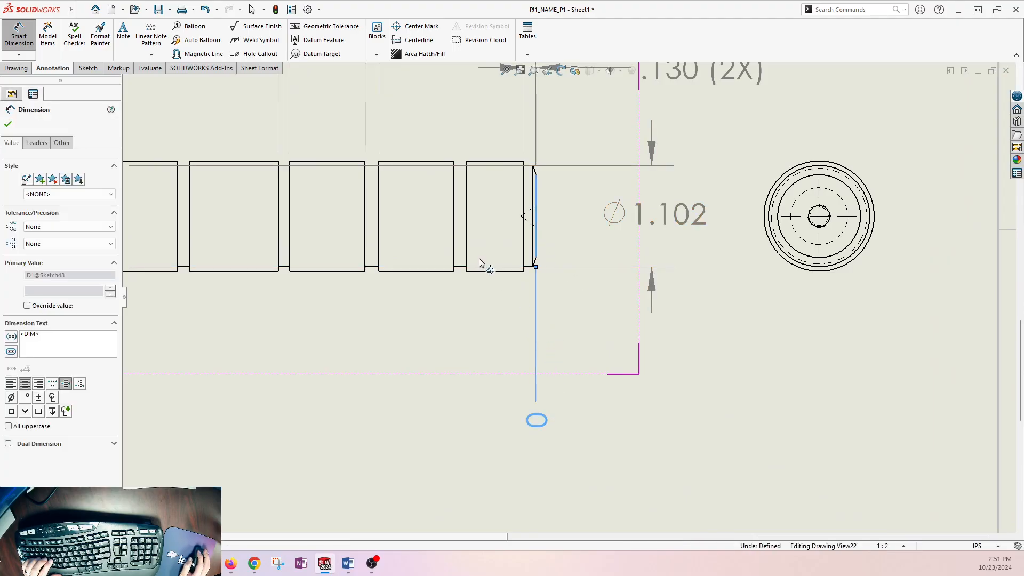
{"action": "left_click", "coordinate": [468, 261]}
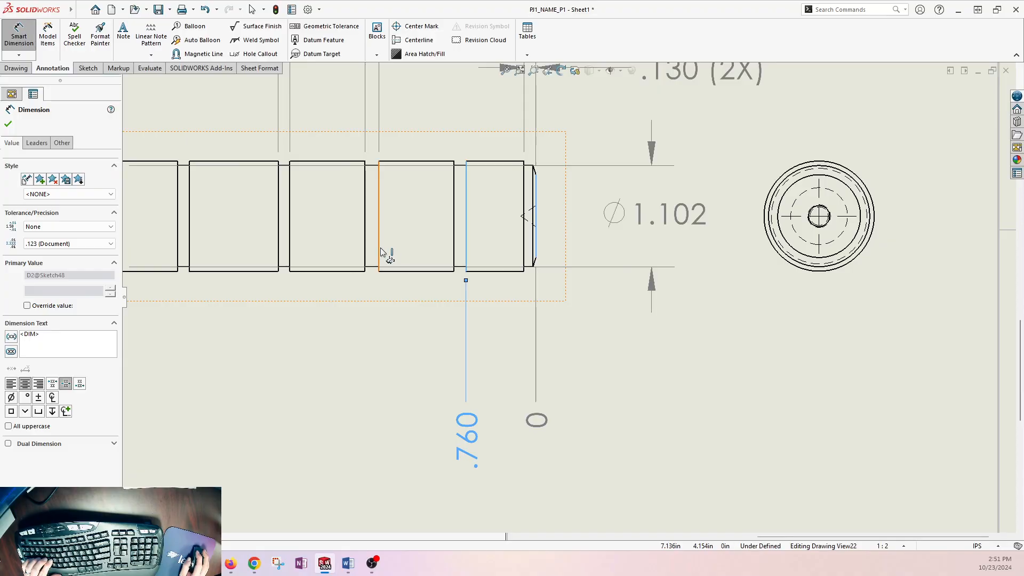
{"action": "left_click", "coordinate": [380, 248]}
{"action": "left_click", "coordinate": [292, 248]}
{"action": "left_click", "coordinate": [192, 253]}
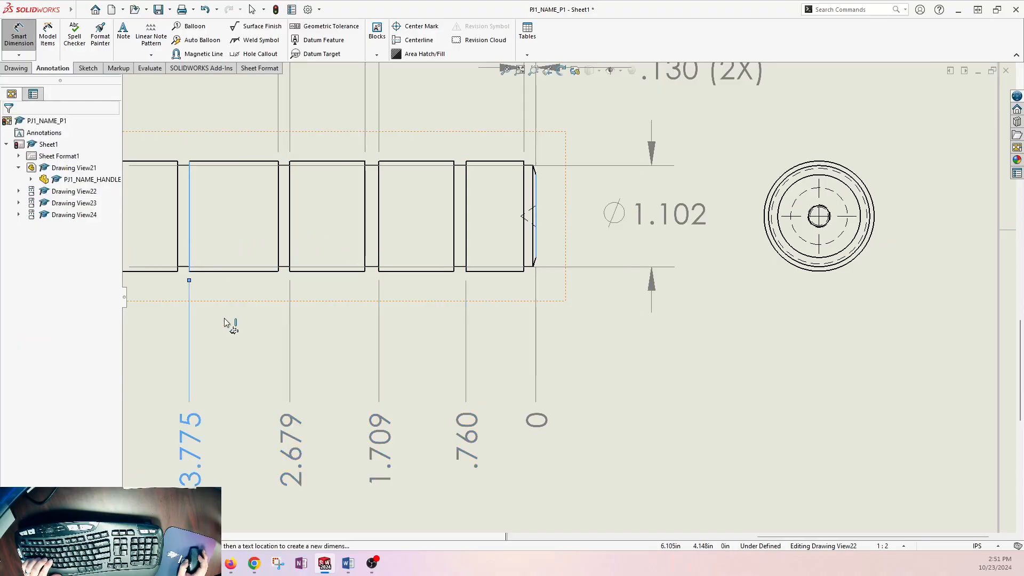
{"action": "mouse_move", "coordinate": [297, 315]}
{"action": "middle_mouse_down"}
{"action": "mouse_move", "coordinate": [332, 327]}
{"action": "mouse_move", "coordinate": [408, 313]}
{"action": "middle_mouse_up"}
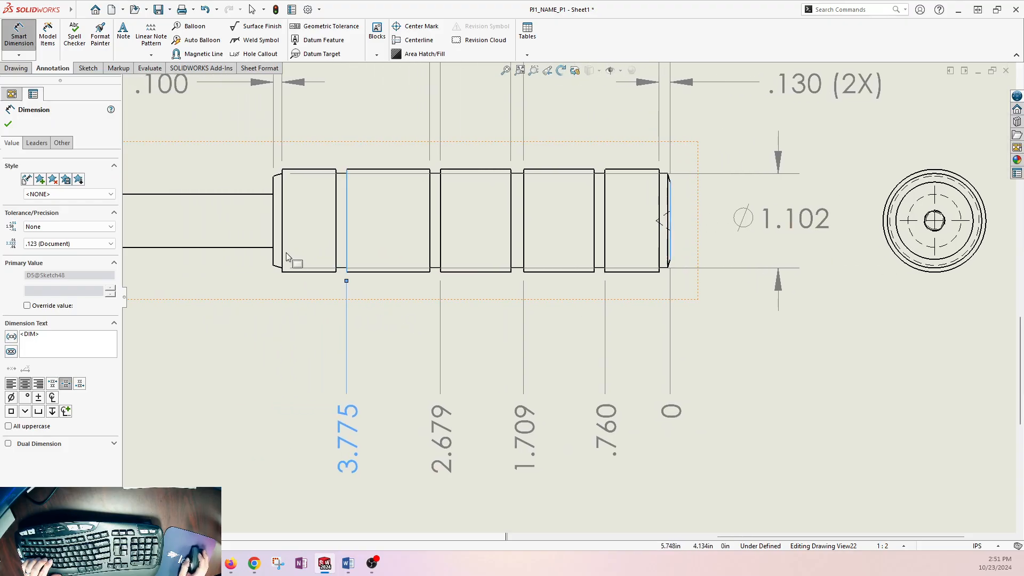
{"action": "left_click", "coordinate": [283, 255]}
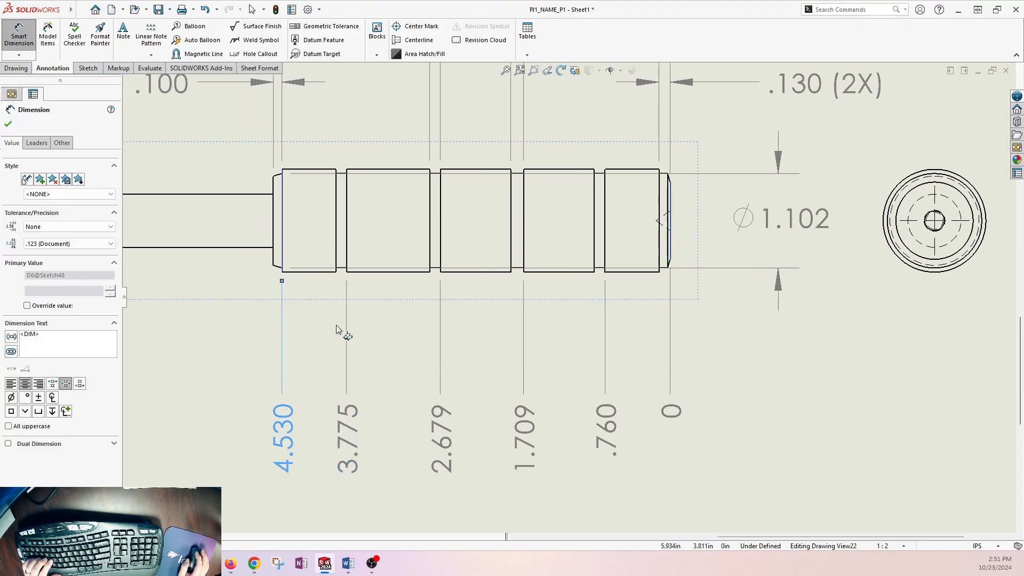
{"action": "left_click", "coordinate": [8, 122]}
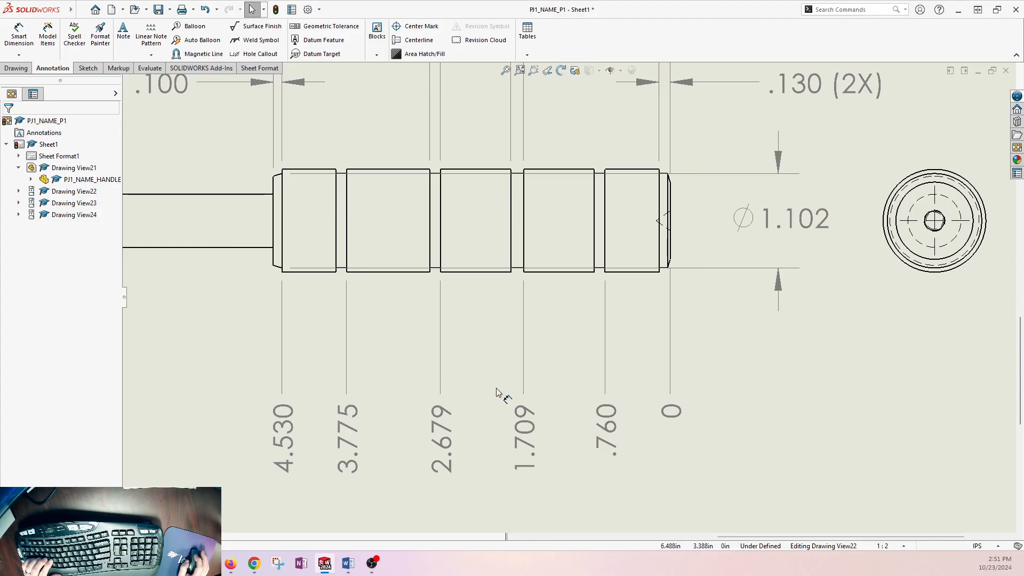
{"action": "left_click", "coordinate": [795, 422]}
{"action": "scroll", "coordinate": [790, 384], "scroll_direction": "up", "scroll_amount": 3}
{"action": "middle_click_drag", "start_coordinate": [785, 376], "coordinate": [692, 357]}
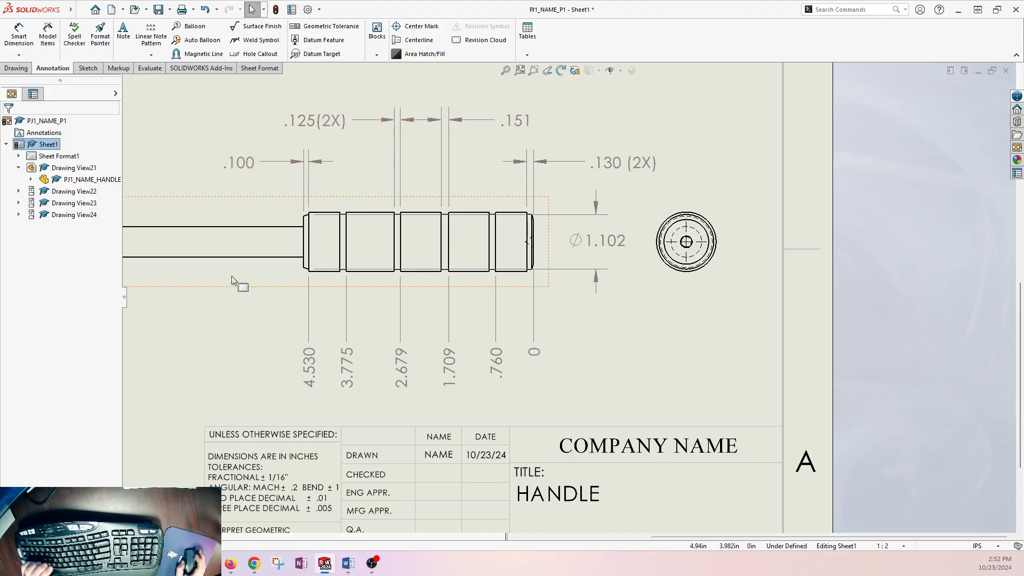
{"action": "key", "text": "z"}
{"action": "key", "text": "z"}
{"action": "mouse_move", "coordinate": [311, 299]}
{"action": "middle_mouse_down"}
{"action": "mouse_move", "coordinate": [357, 265]}
{"action": "mouse_move", "coordinate": [448, 288]}
{"action": "mouse_move", "coordinate": [453, 309]}
{"action": "mouse_move", "coordinate": [281, 303]}
{"action": "middle_mouse_up"}
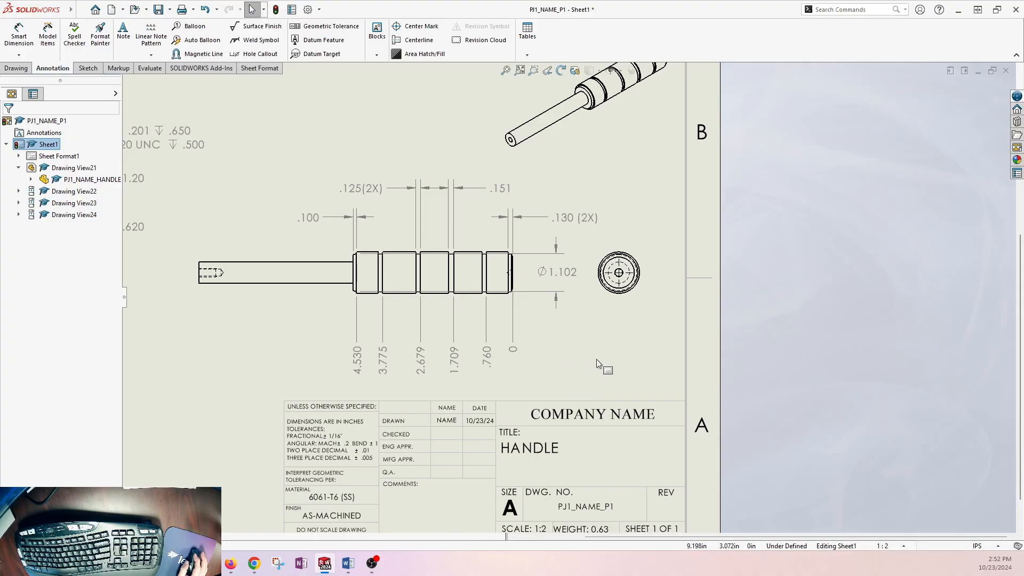
{"action": "mouse_move", "coordinate": [548, 351]}
{"action": "middle_mouse_down"}
{"action": "mouse_move", "coordinate": [692, 338]}
{"action": "mouse_move", "coordinate": [686, 312]}
{"action": "mouse_move", "coordinate": [647, 297]}
{"action": "middle_mouse_up"}
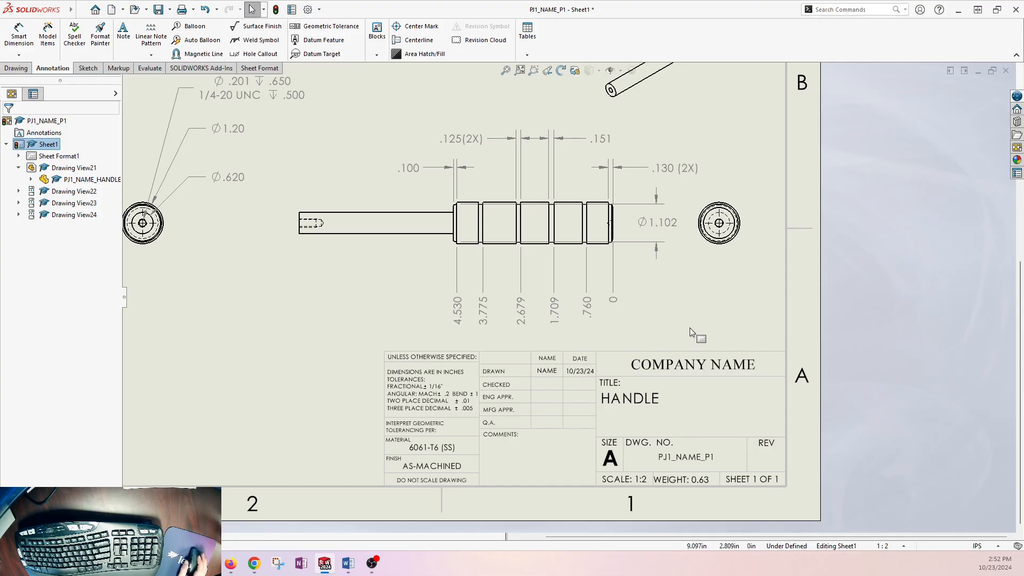
{"action": "mouse_move", "coordinate": [667, 288]}
{"action": "middle_mouse_down"}
{"action": "mouse_move", "coordinate": [685, 329]}
{"action": "mouse_move", "coordinate": [680, 344]}
{"action": "mouse_move", "coordinate": [698, 300]}
{"action": "mouse_move", "coordinate": [715, 338]}
{"action": "mouse_move", "coordinate": [760, 360]}
{"action": "middle_mouse_up"}
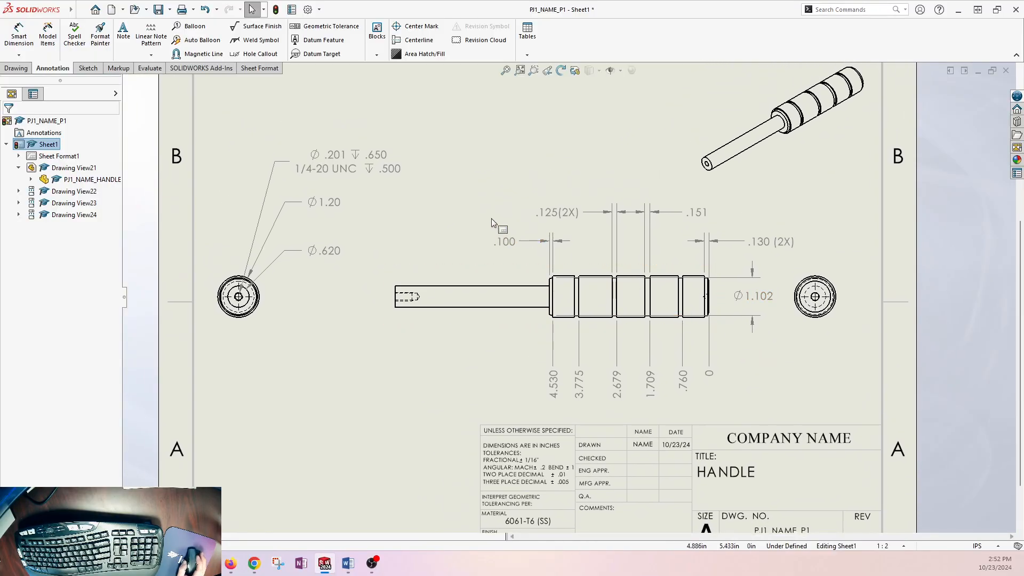
Try .12 precision on the tapped hole callout's tap drill diameter, and return it to .123
{"action": "left_click", "coordinate": [357, 175]}
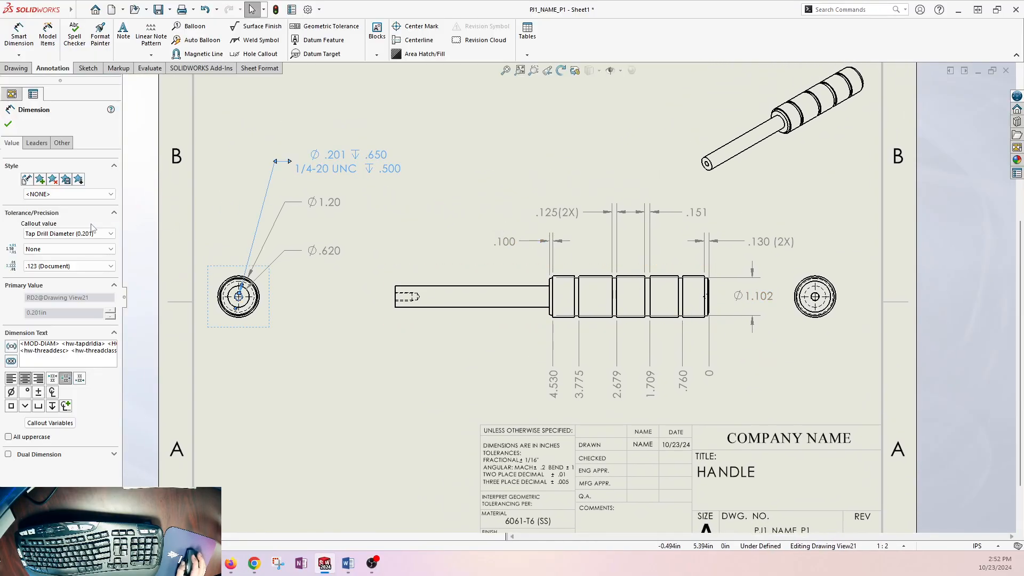
{"action": "left_click", "coordinate": [63, 266]}
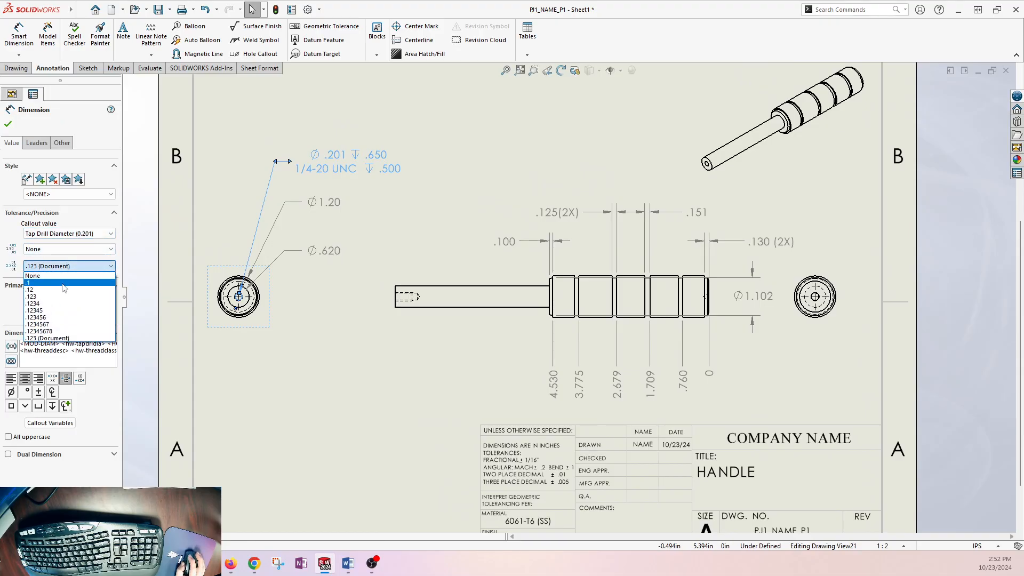
{"action": "left_click", "coordinate": [64, 289]}
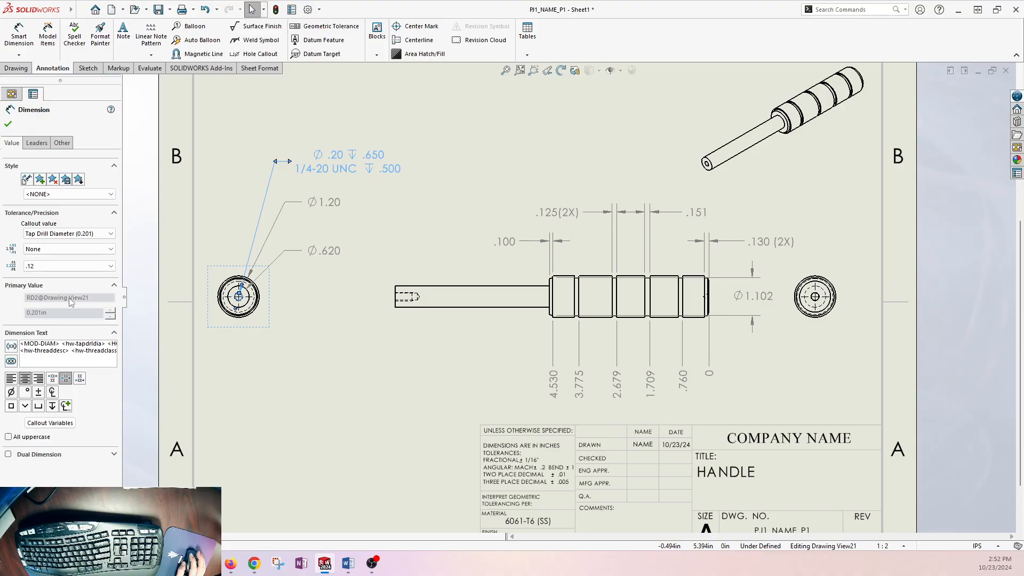
{"action": "left_click", "coordinate": [74, 265]}
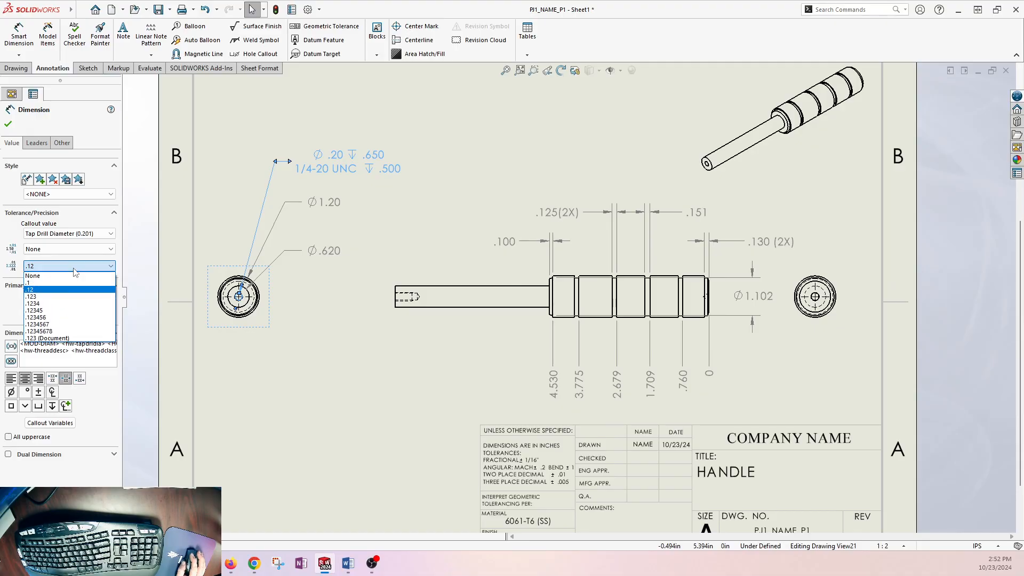
{"action": "left_click", "coordinate": [70, 300]}
{"action": "left_click", "coordinate": [443, 170]}
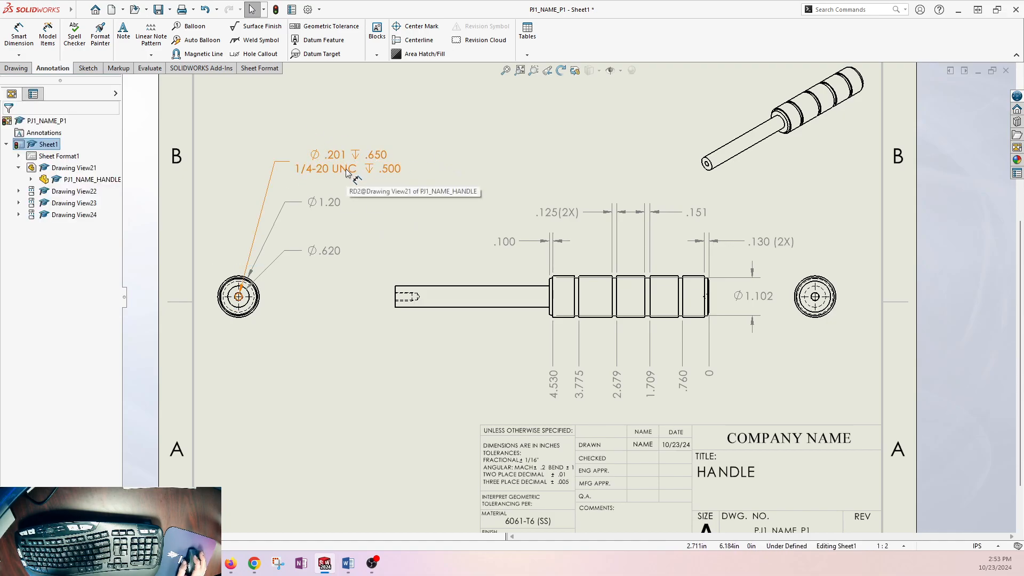
Delete the tapped hole callout and set the document's basic length units to two decimal places (.12)
{"action": "left_click", "coordinate": [346, 171]}
{"action": "key", "text": "Escape"}
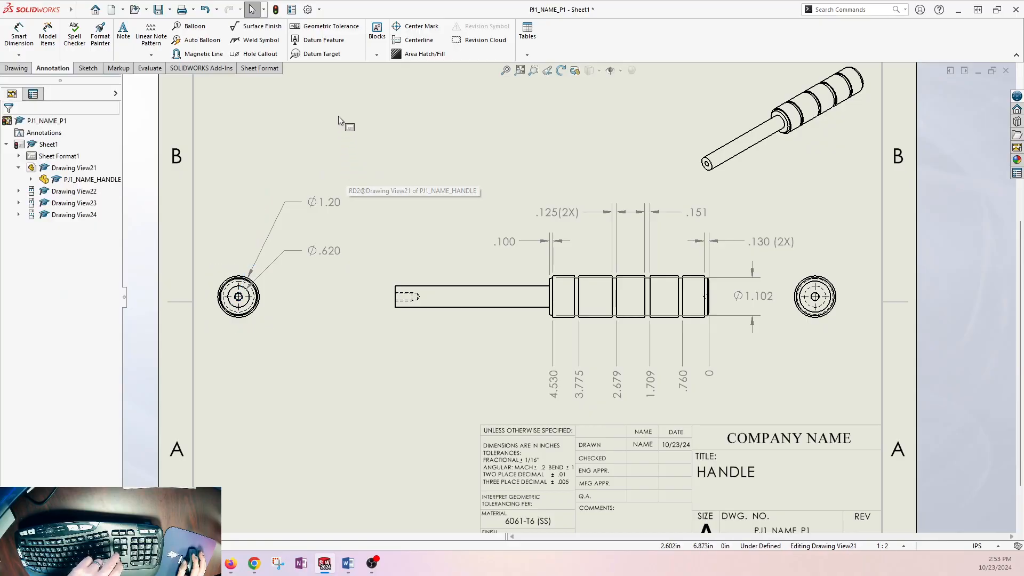
{"action": "left_click", "coordinate": [309, 9]}
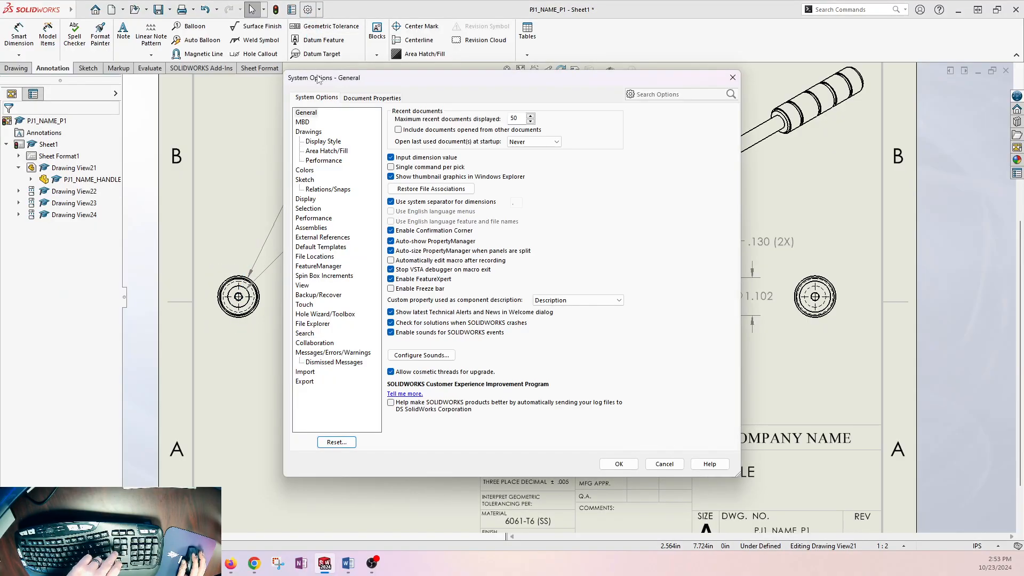
{"action": "left_click", "coordinate": [370, 98]}
{"action": "left_click", "coordinate": [302, 227]}
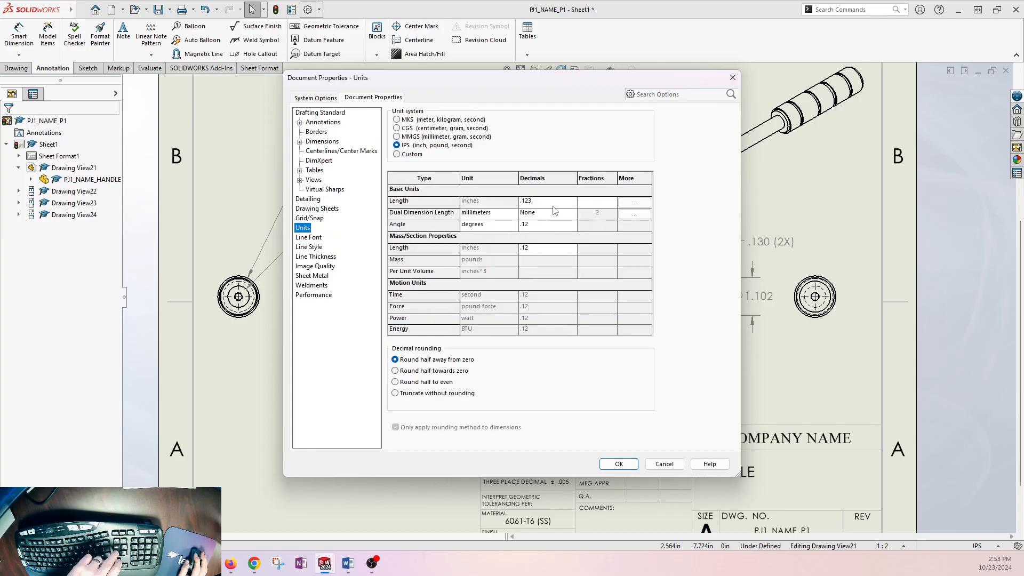
{"action": "left_click", "coordinate": [572, 202]}
{"action": "left_click", "coordinate": [544, 214]}
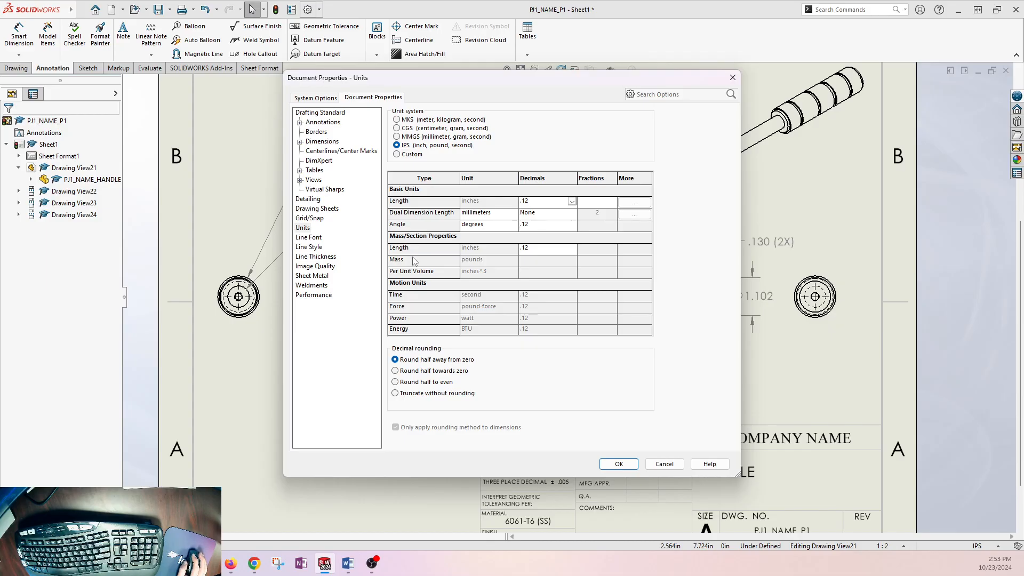
{"action": "left_click", "coordinate": [624, 468]}
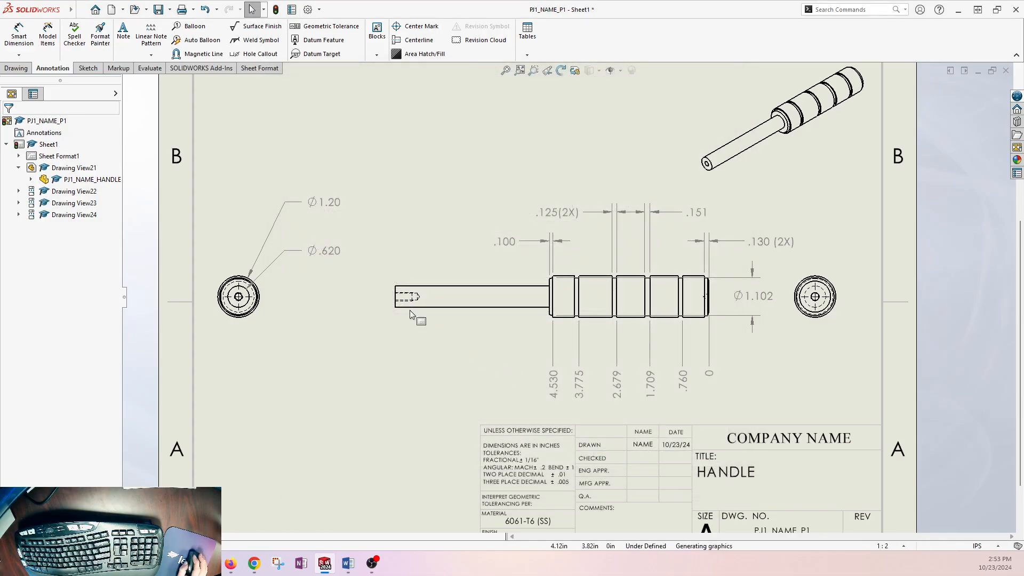
Add a hole callout to the tapped hole in the shaft-end view, placed above the Ø1.20 dimension
{"action": "left_click", "coordinate": [256, 54]}
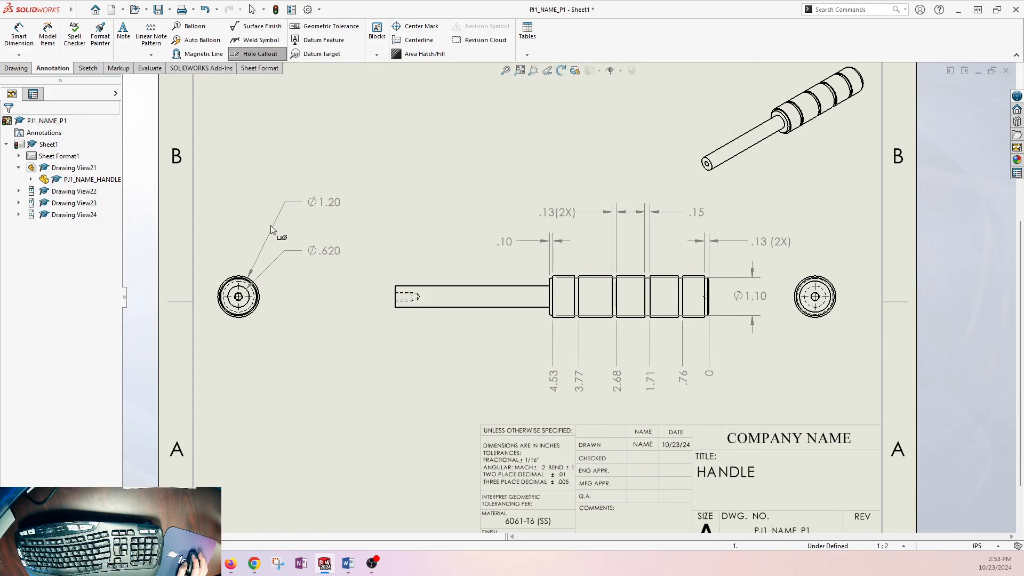
{"action": "left_click", "coordinate": [238, 296]}
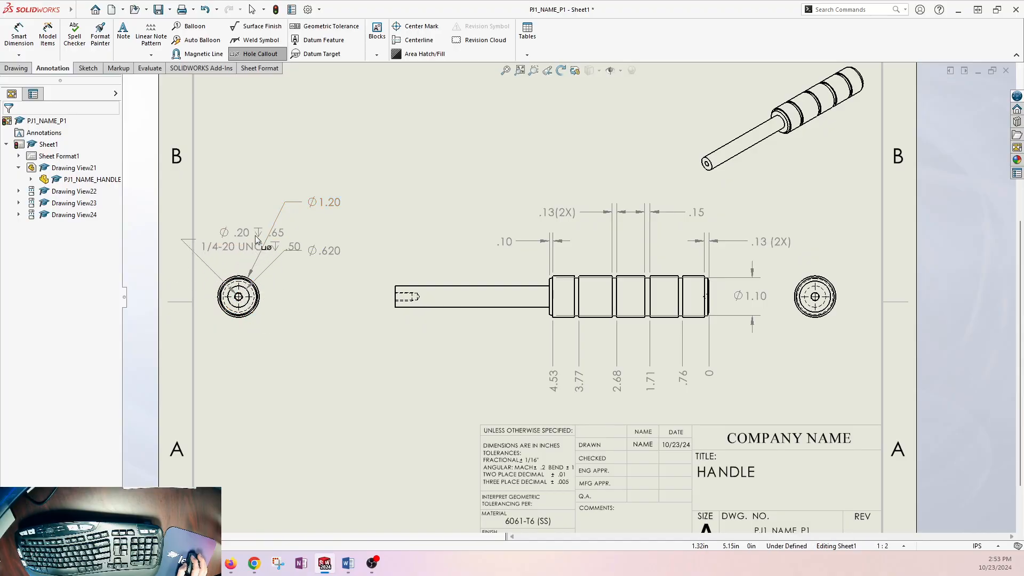
{"action": "left_click", "coordinate": [333, 161]}
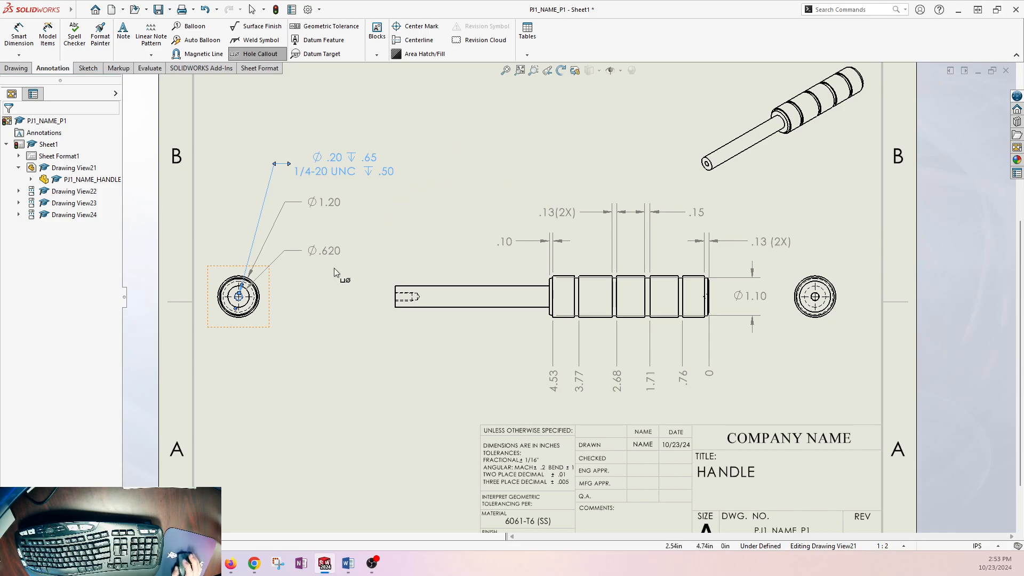
Add a hole callout to the centre hole in the grip-end view, placed above and outside the circle
{"action": "scroll", "coordinate": [822, 300], "scroll_direction": "up", "scroll_amount": 3}
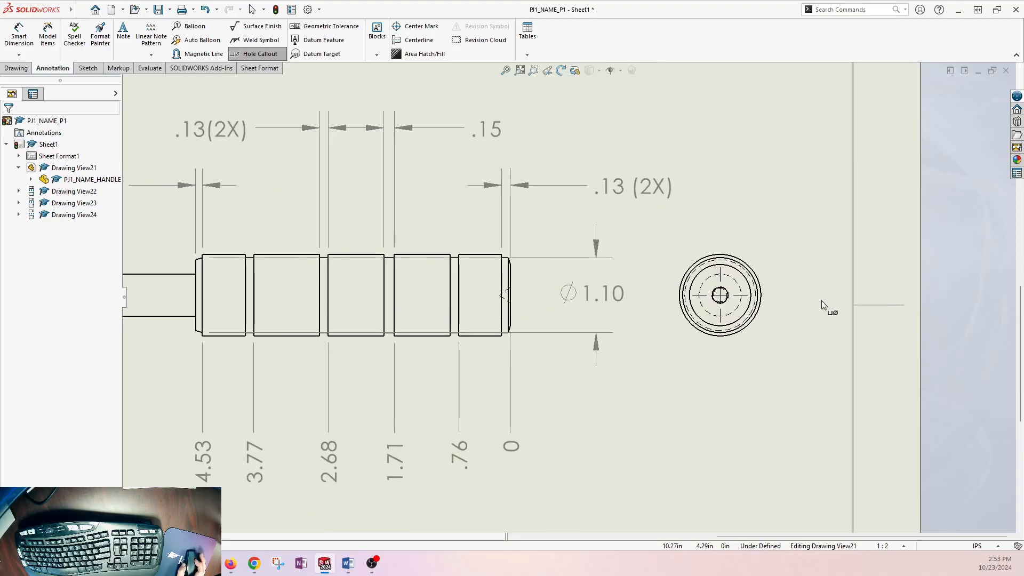
{"action": "left_click", "coordinate": [729, 298]}
{"action": "left_click", "coordinate": [809, 155]}
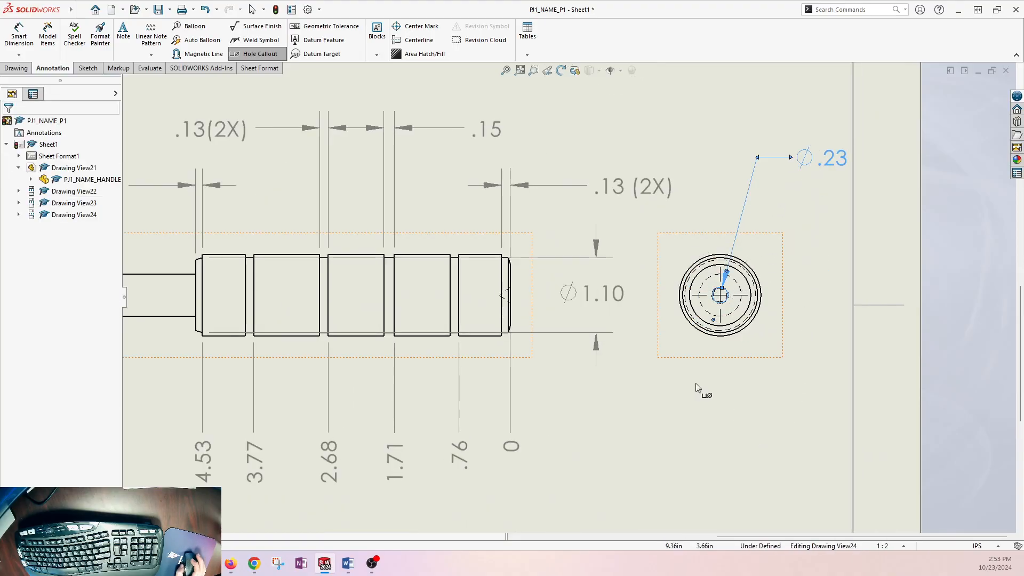
{"action": "key", "text": "f"}
{"action": "middle_click_drag", "start_coordinate": [236, 382], "coordinate": [313, 292]}
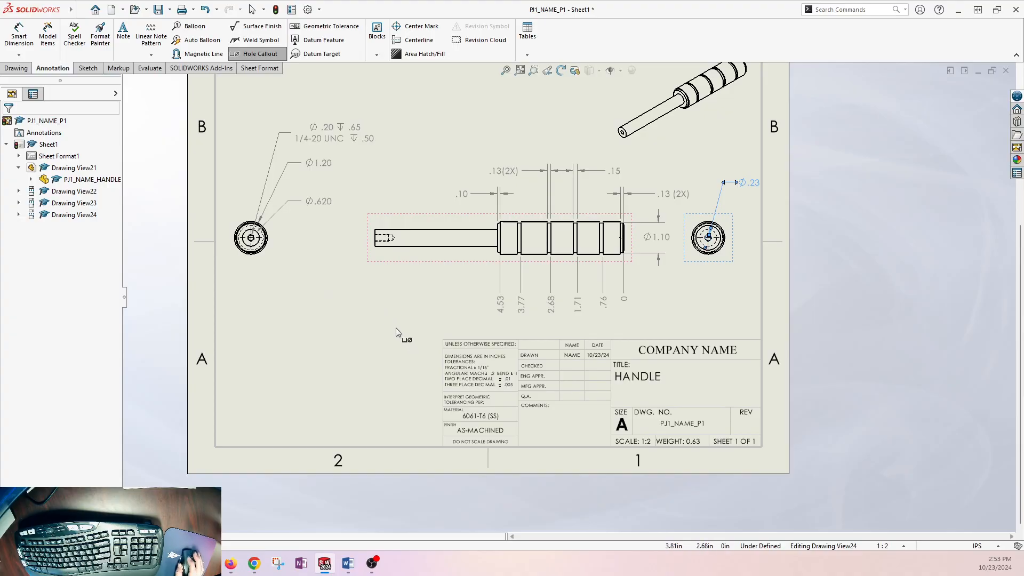
Save the drawing and switch to the handle part's window
{"action": "key", "text": "ctrl+s"}
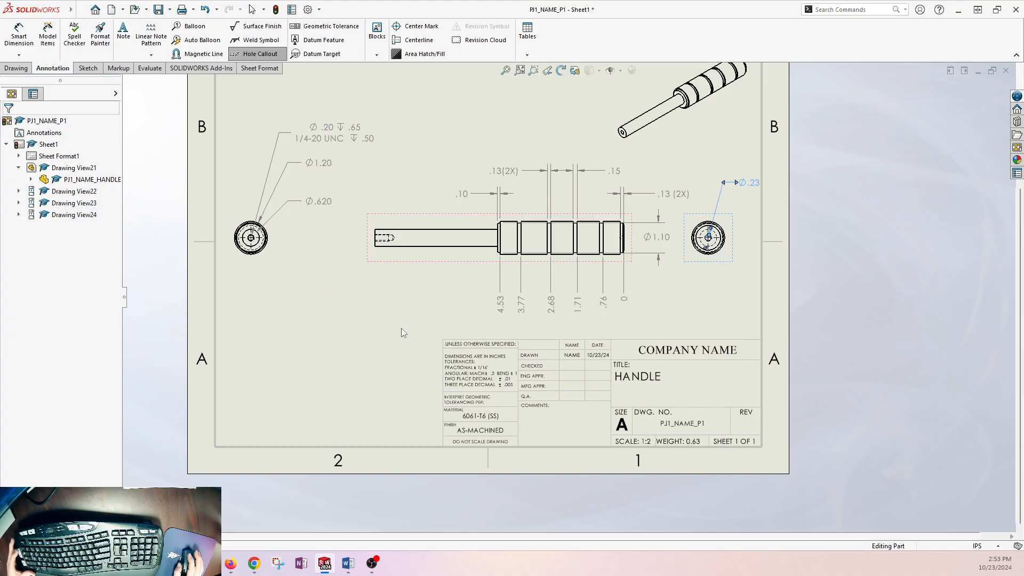
{"action": "key", "text": "ctrl+Tab"}
{"action": "scroll", "coordinate": [571, 152], "scroll_direction": "down", "scroll_amount": 5}
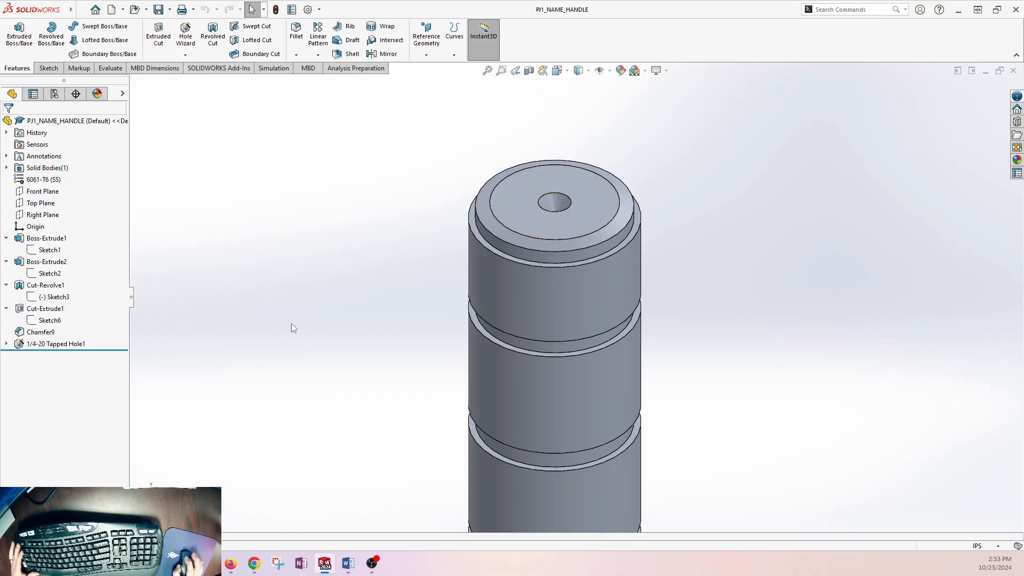
Try a 0° draft angle on the conical centre cut in the grip's end face
{"action": "left_click", "coordinate": [555, 208]}
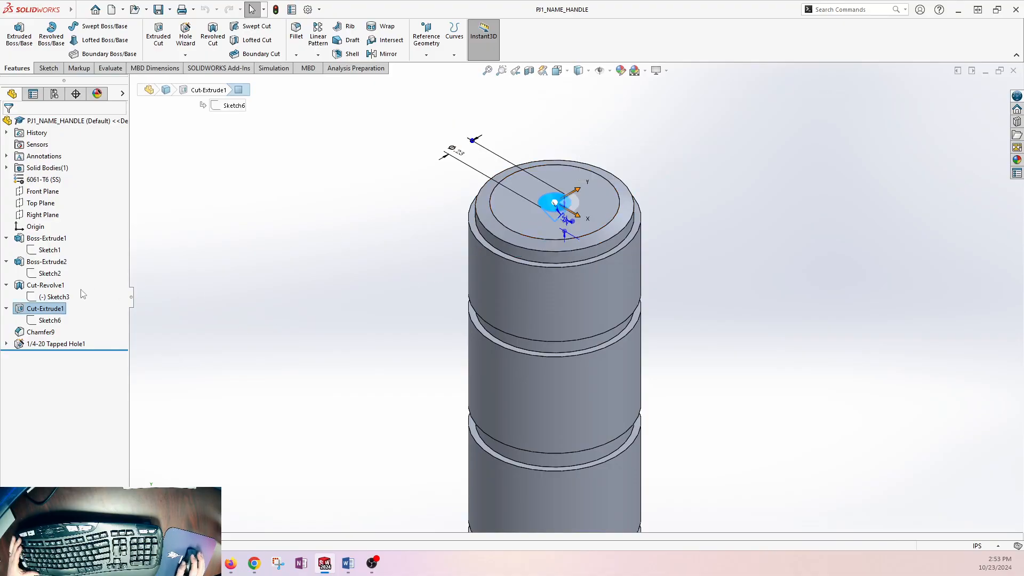
{"action": "left_click", "coordinate": [48, 308]}
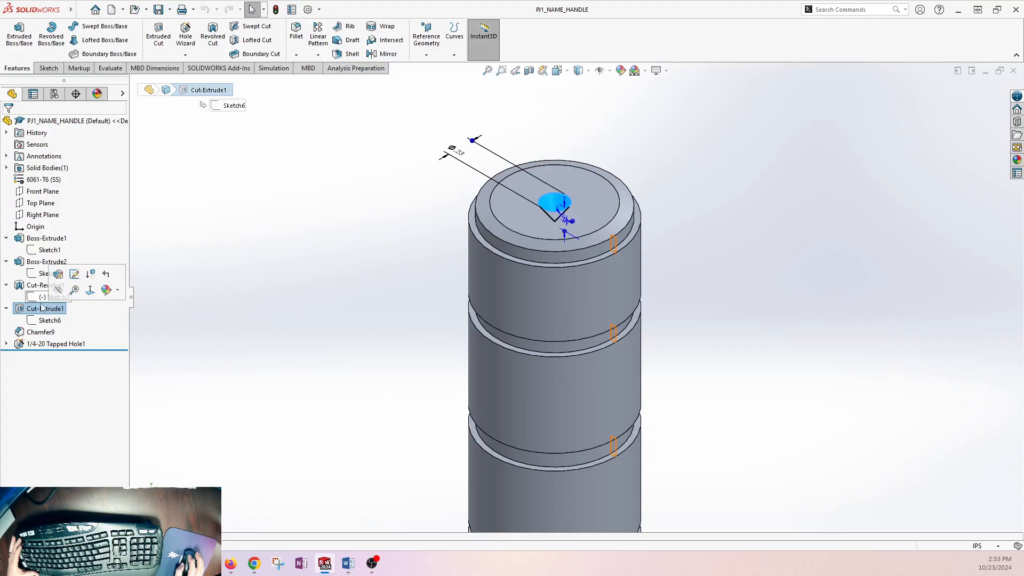
{"action": "left_click", "coordinate": [58, 274]}
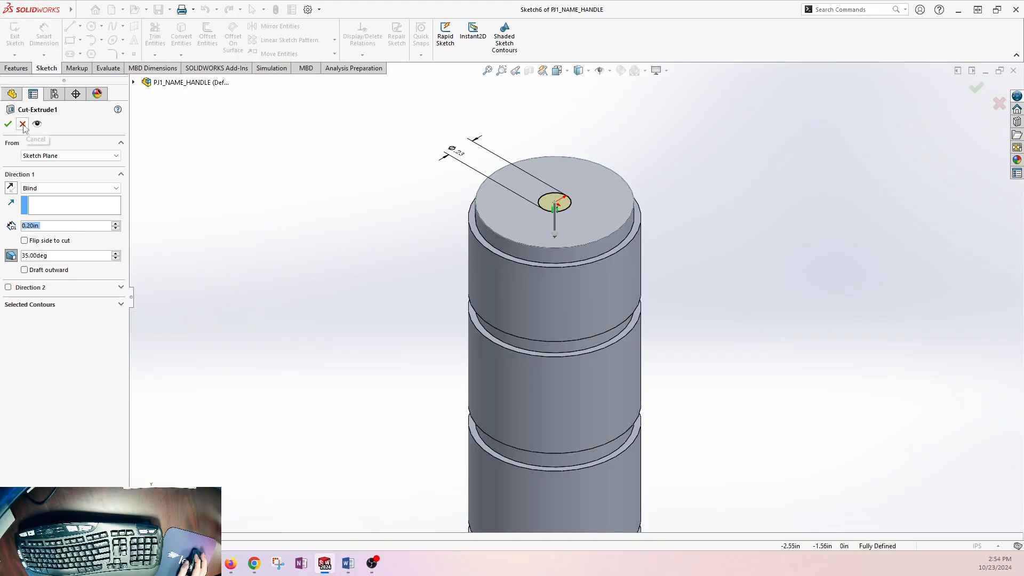
{"action": "double_click", "coordinate": [53, 259]}
{"action": "type", "text": "0"}
{"action": "key", "text": "Return"}
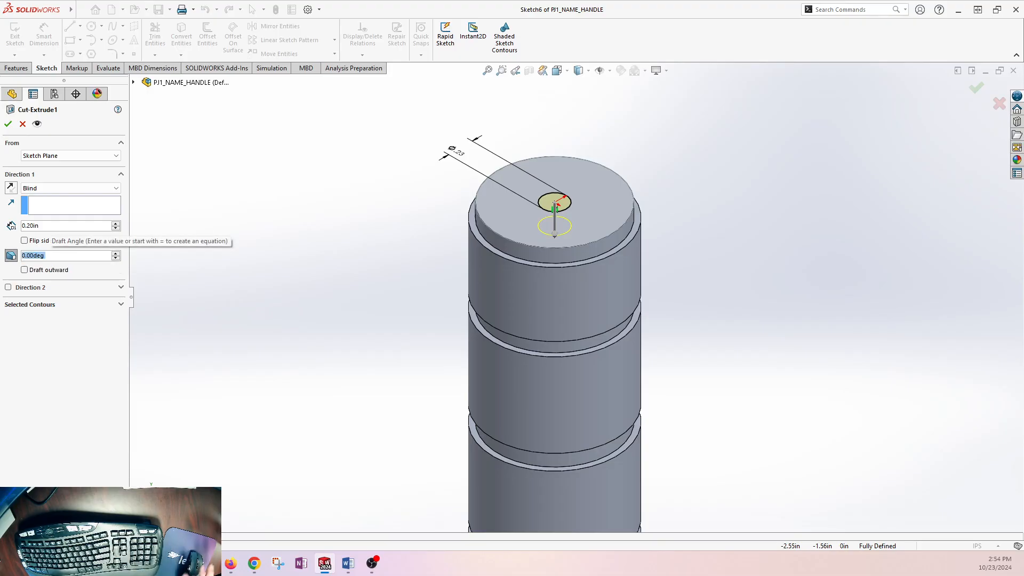
{"action": "left_click", "coordinate": [8, 125]}
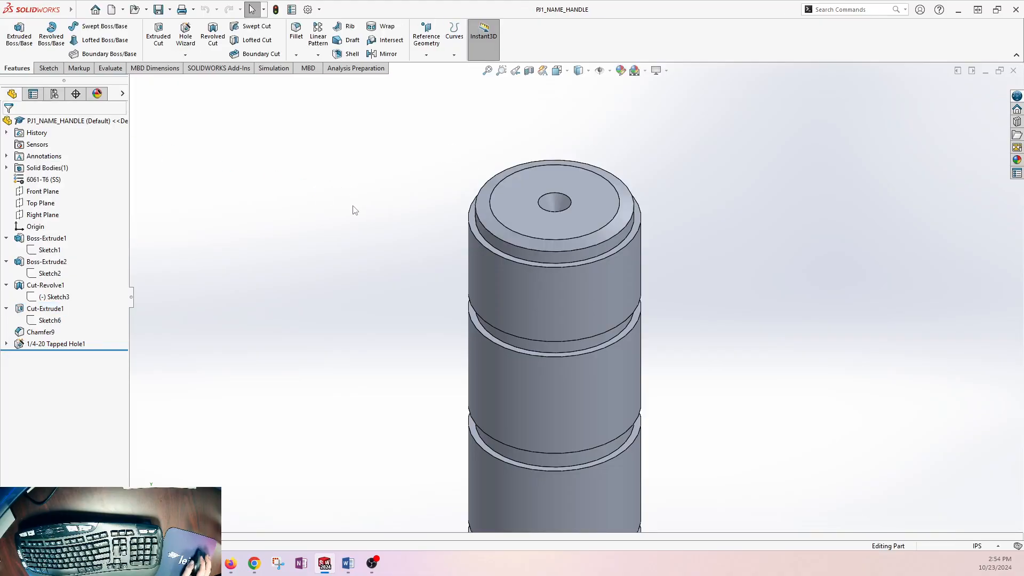
Delete the conical centre cut in the grip's end face together with its leftover circle sketch
{"action": "left_click", "coordinate": [553, 208]}
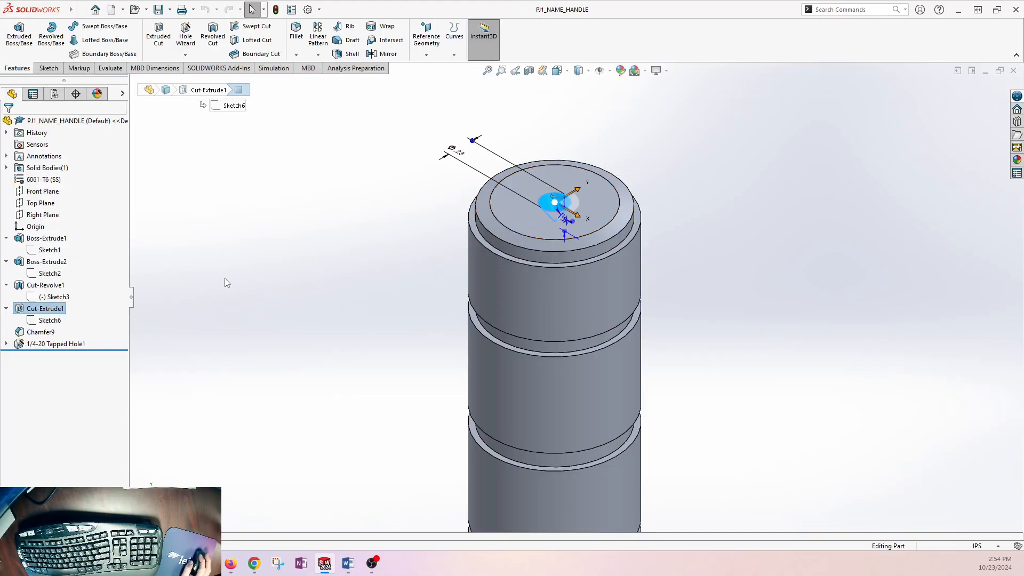
{"action": "key", "text": "Delete"}
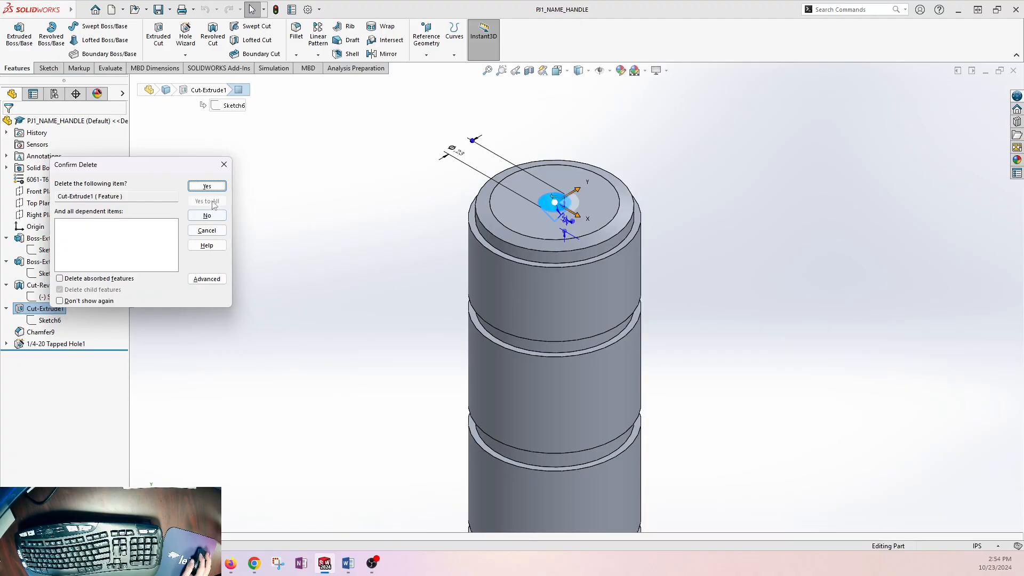
{"action": "left_click", "coordinate": [206, 187]}
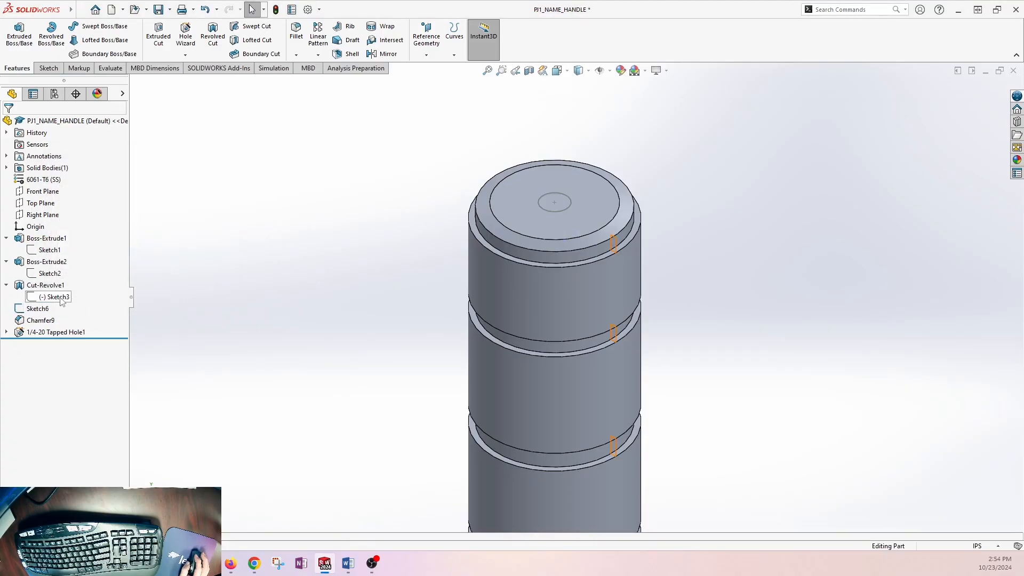
{"action": "left_click", "coordinate": [553, 201]}
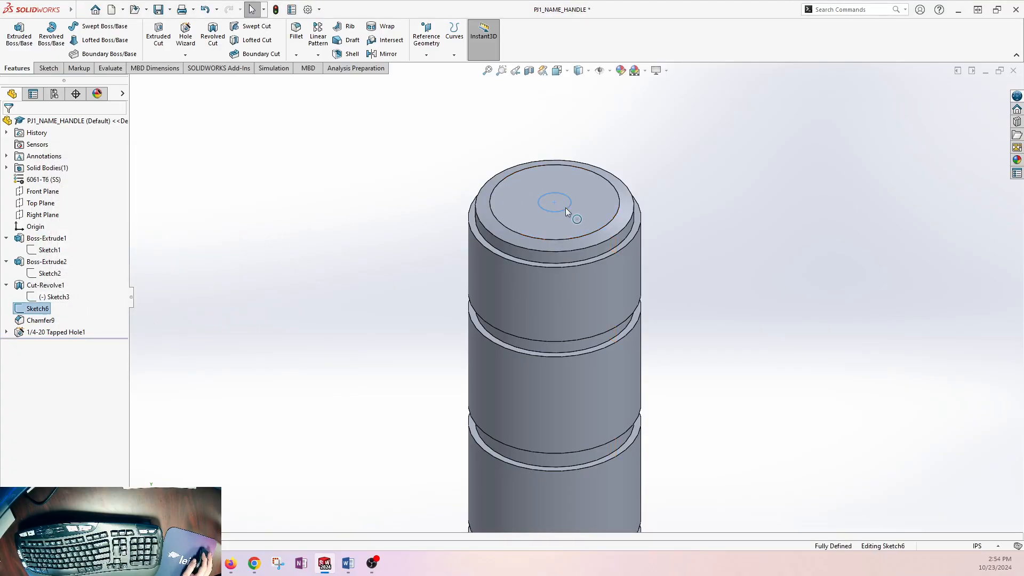
{"action": "key", "text": "Delete"}
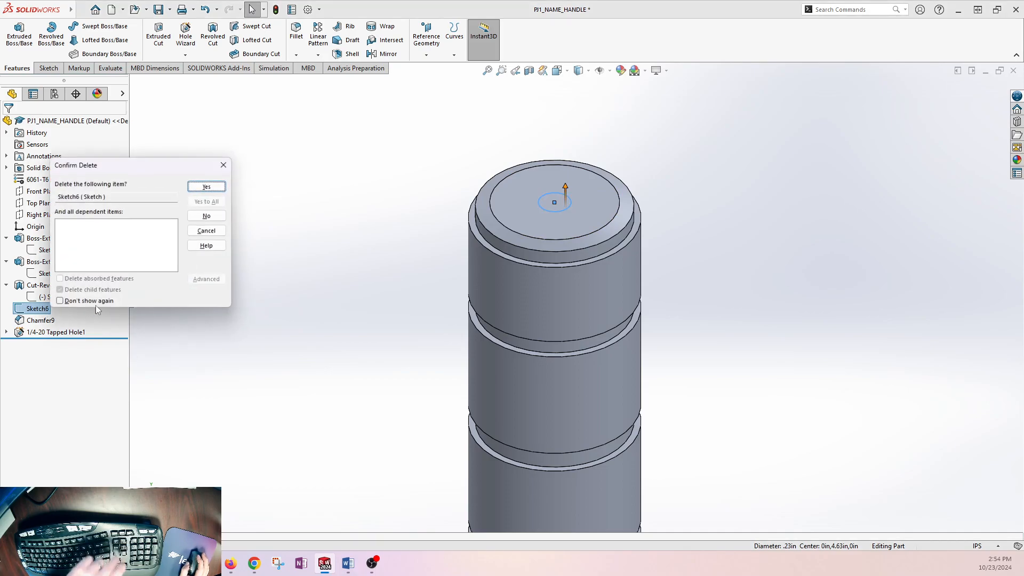
{"action": "left_click", "coordinate": [207, 186]}
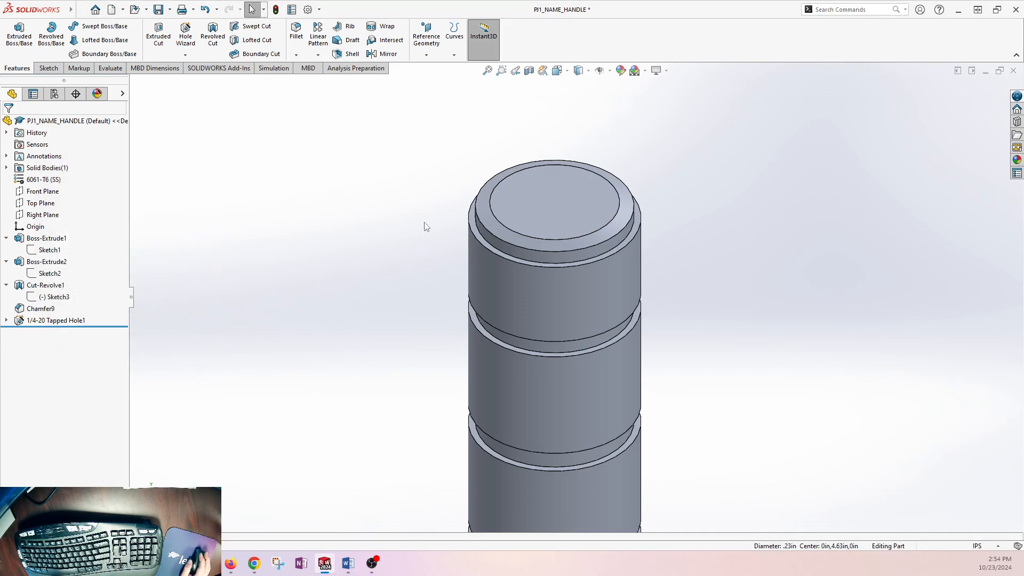
Set up a Hole Wizard drilled hole on the grip's end face: ANSI Inch, All Drill sizes, 1/4, blind, 0.125 in deep
{"action": "left_click", "coordinate": [559, 205]}
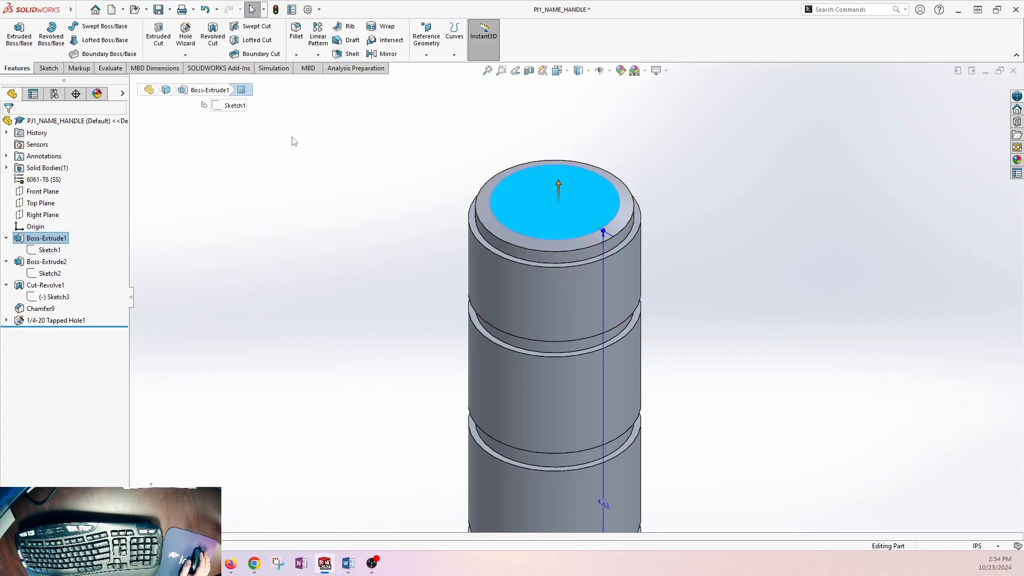
{"action": "left_click", "coordinate": [190, 36]}
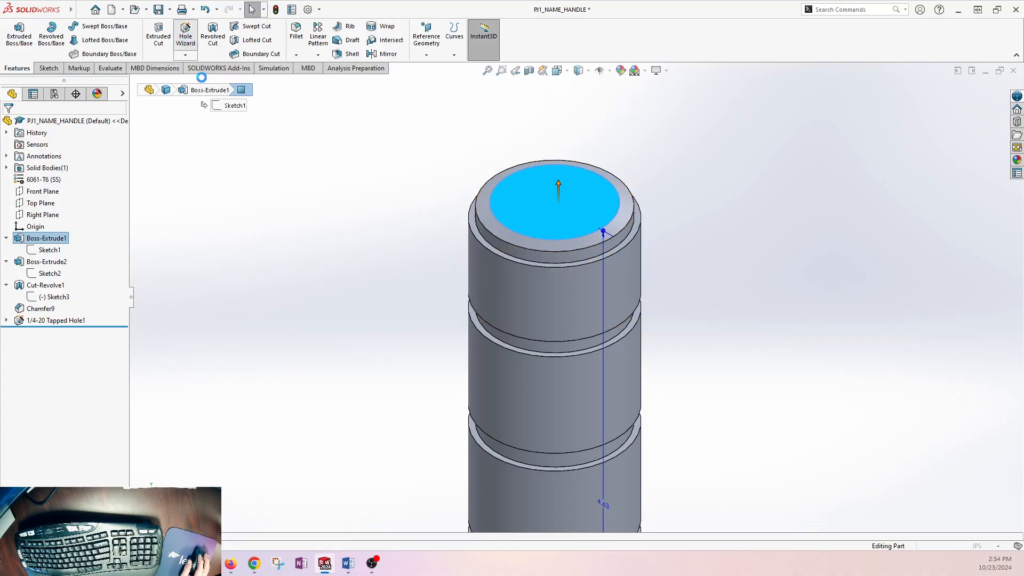
{"action": "left_click", "coordinate": [82, 233]}
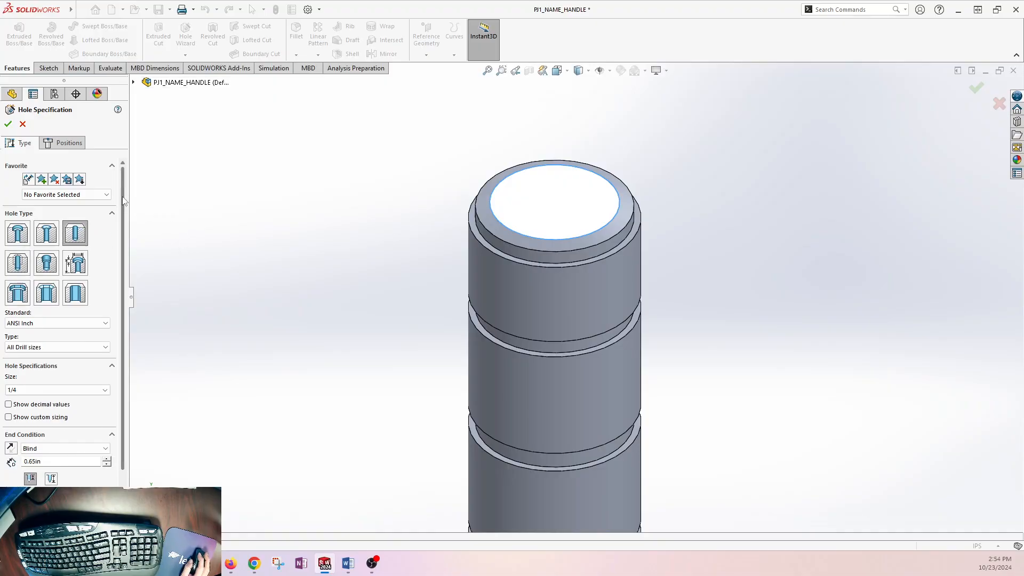
{"action": "scroll", "coordinate": [123, 199], "scroll_direction": "down", "scroll_amount": 4}
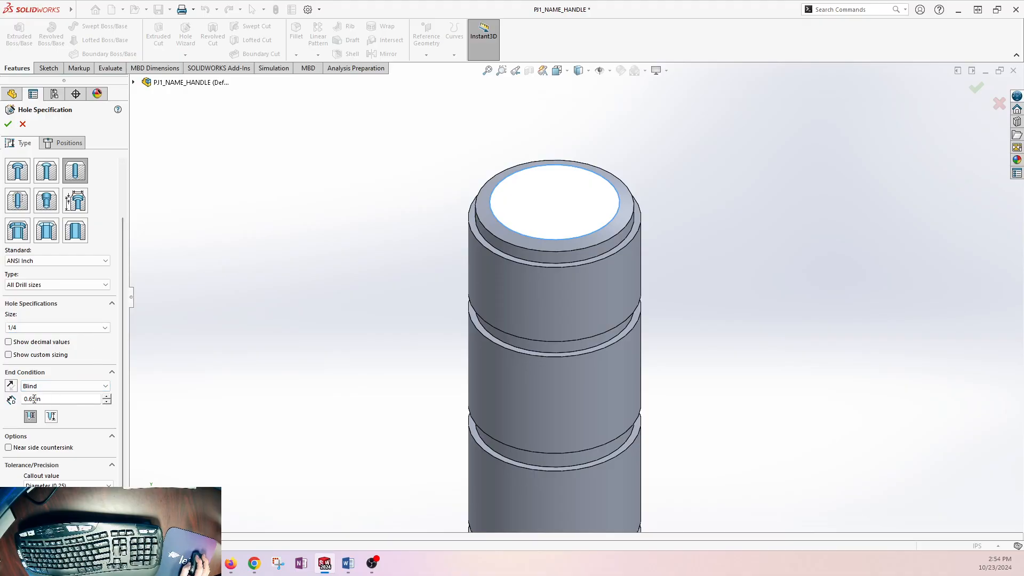
{"action": "key", "text": "BackSpace"}
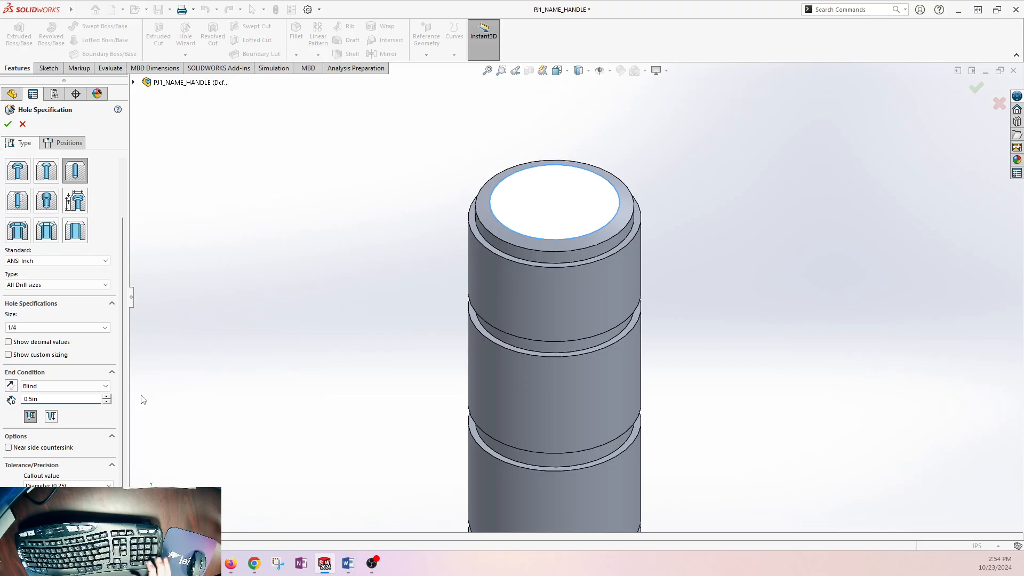
{"action": "type", "text": "12"}
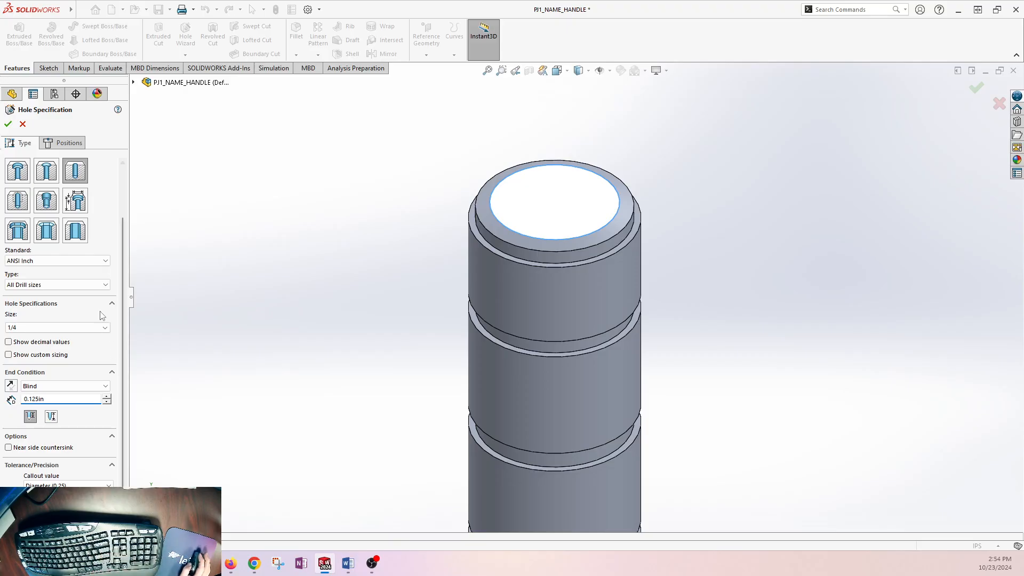
Position the 1/4 hole at the origin in the centre of the grip's end face and complete it
{"action": "left_click", "coordinate": [63, 142]}
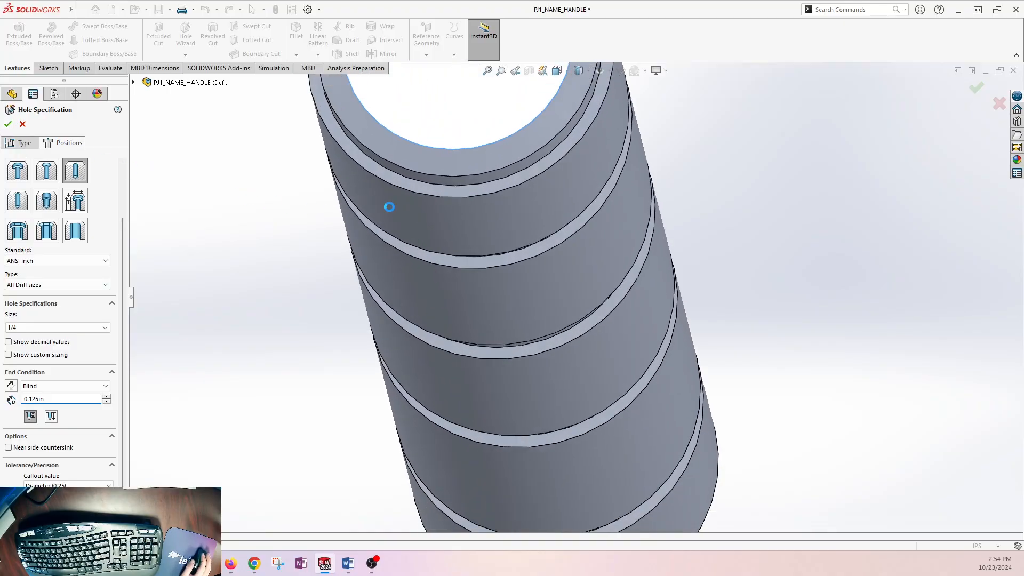
{"action": "left_click", "coordinate": [576, 297]}
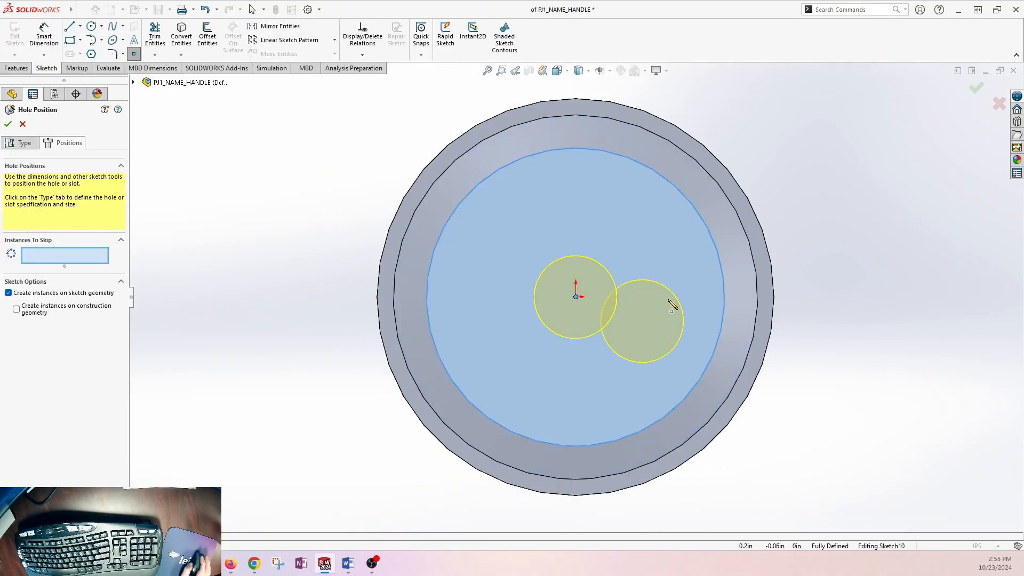
{"action": "left_click", "coordinate": [973, 89]}
{"action": "scroll", "coordinate": [584, 286], "scroll_direction": "up", "scroll_amount": 2}
{"action": "middle_click_drag", "start_coordinate": [613, 319], "coordinate": [603, 264]}
{"action": "scroll", "coordinate": [549, 216], "scroll_direction": "up", "scroll_amount": 4}
{"action": "middle_click_drag", "start_coordinate": [549, 216], "coordinate": [529, 159]}
{"action": "scroll", "coordinate": [477, 210], "scroll_direction": "up", "scroll_amount": 5}
{"action": "scroll", "coordinate": [476, 213], "scroll_direction": "down", "scroll_amount": 5}
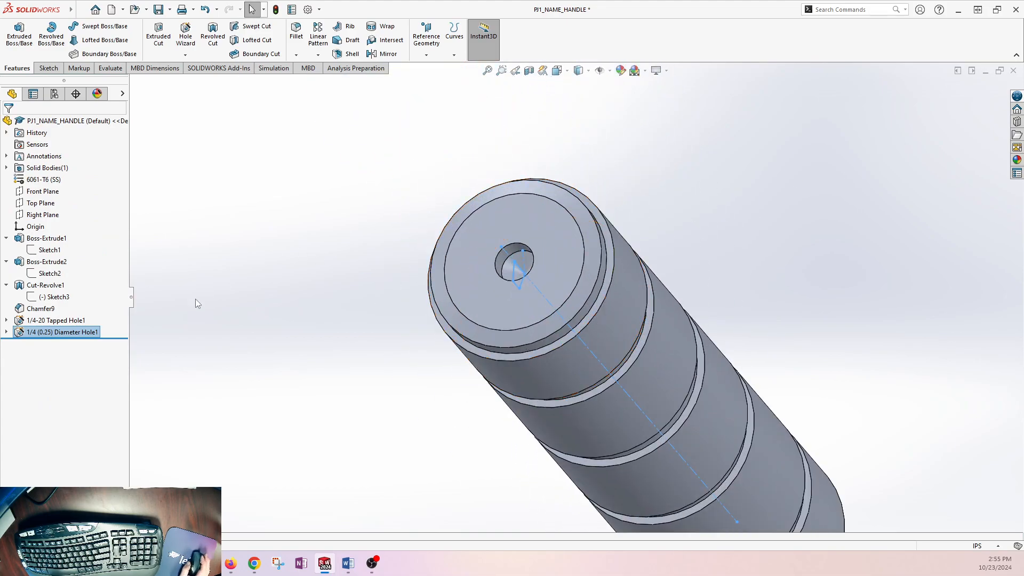
Edit the 1/4 diameter hole and set its blind depth to 0.001 in
{"action": "right_click", "coordinate": [73, 334]}
{"action": "left_click", "coordinate": [133, 324]}
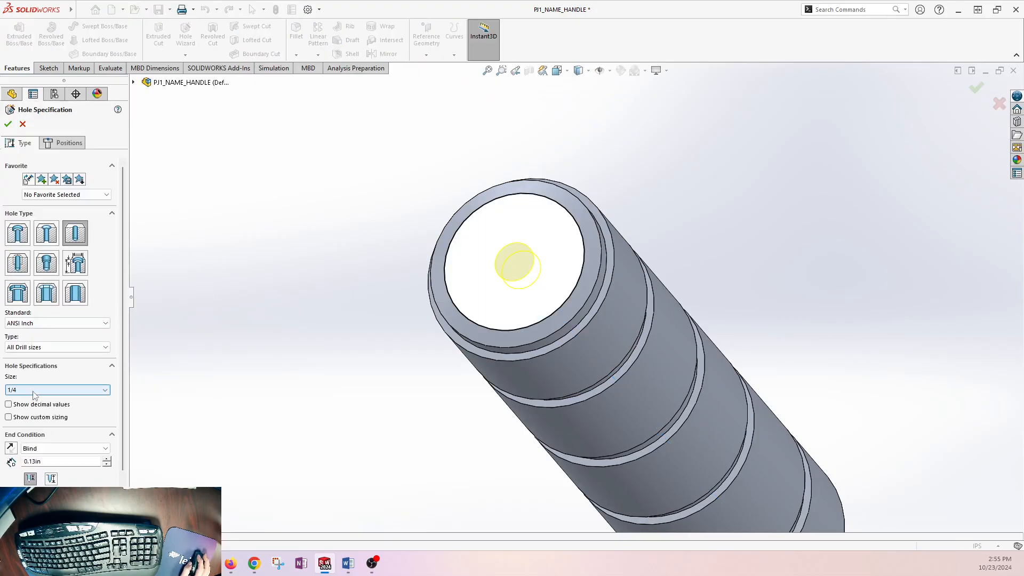
{"action": "left_click", "coordinate": [37, 460]}
{"action": "key", "text": "BackSpace"}
{"action": "key", "text": "BackSpace"}
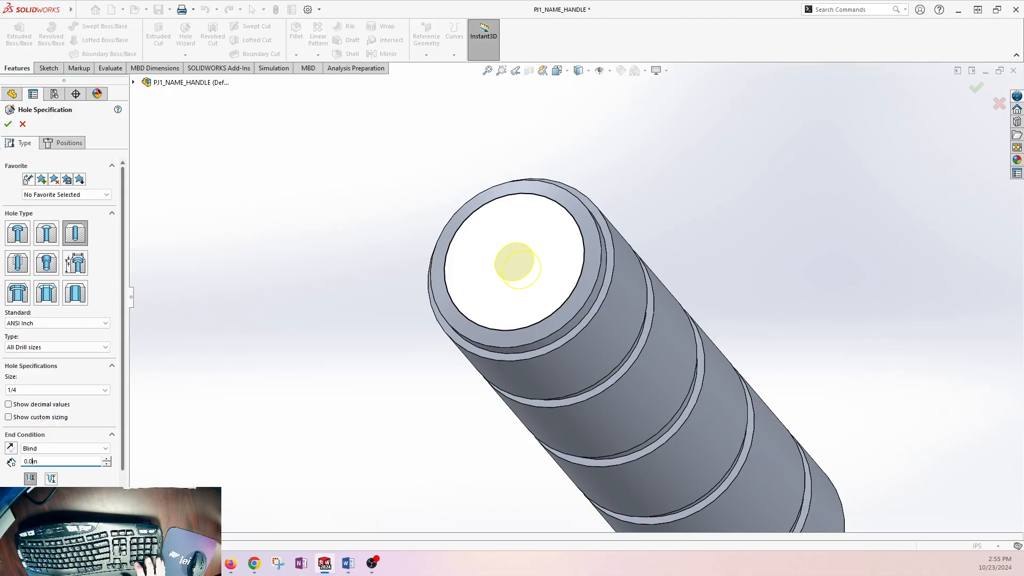
{"action": "type", "text": "001"}
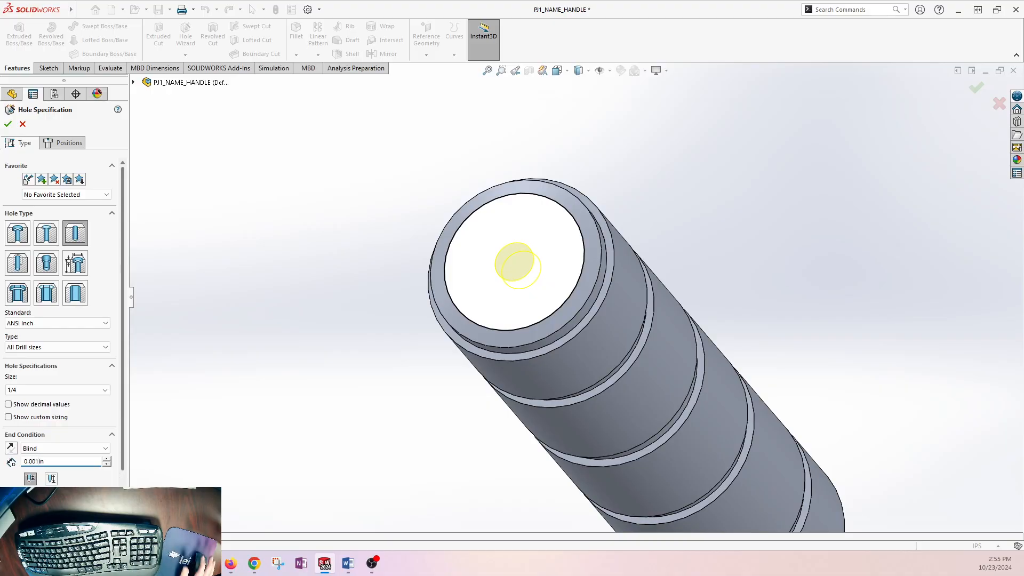
{"action": "left_click", "coordinate": [8, 124]}
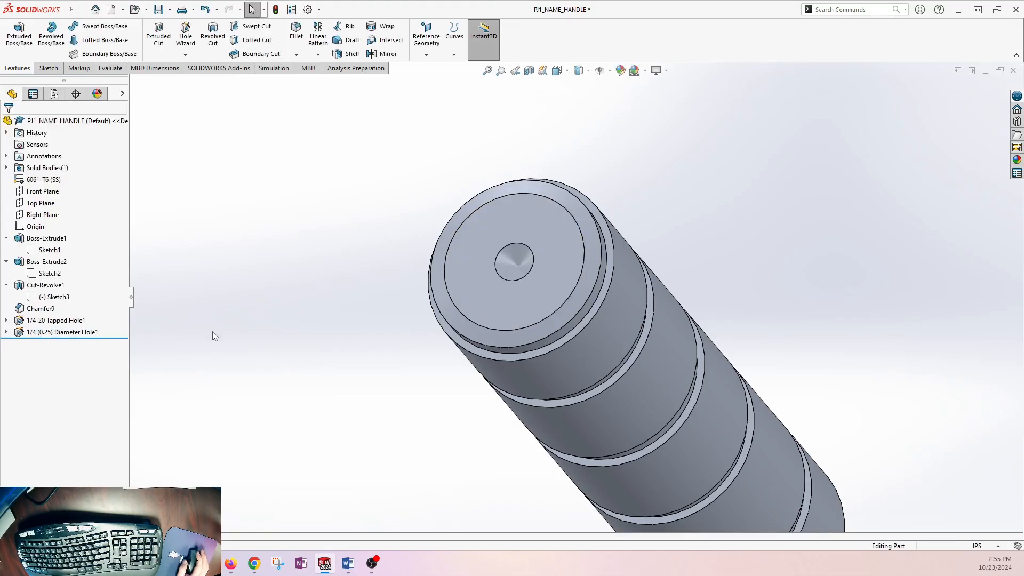
{"action": "mouse_move", "coordinate": [388, 328]}
{"action": "middle_mouse_down"}
{"action": "mouse_move", "coordinate": [377, 290]}
{"action": "mouse_move", "coordinate": [325, 336]}
{"action": "mouse_move", "coordinate": [357, 315]}
{"action": "mouse_move", "coordinate": [369, 334]}
{"action": "middle_mouse_up"}
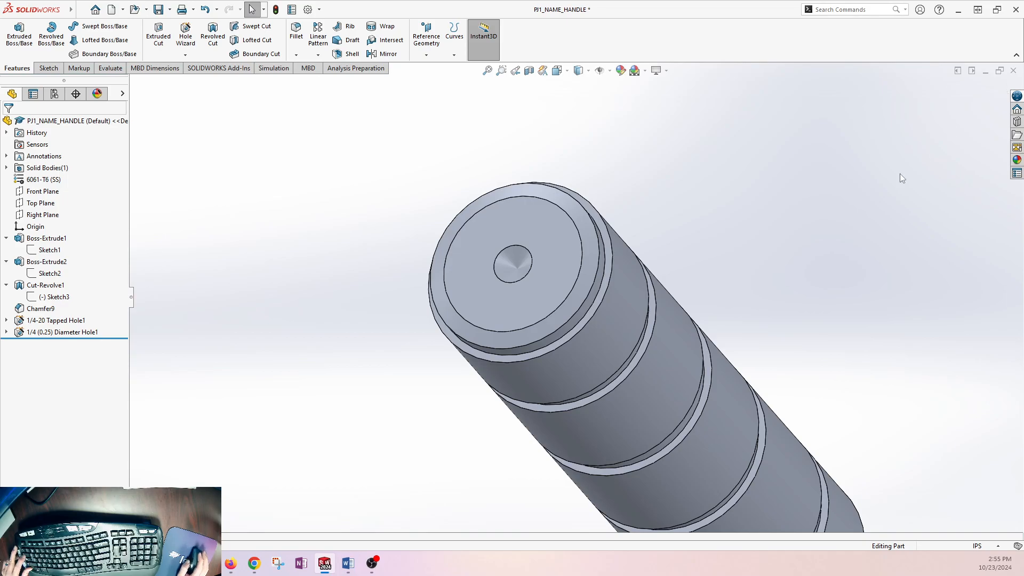
Switch back to the drawing and delete the old Ø.23 callout from the grip-end view
{"action": "key", "text": "ctrl+Tab"}
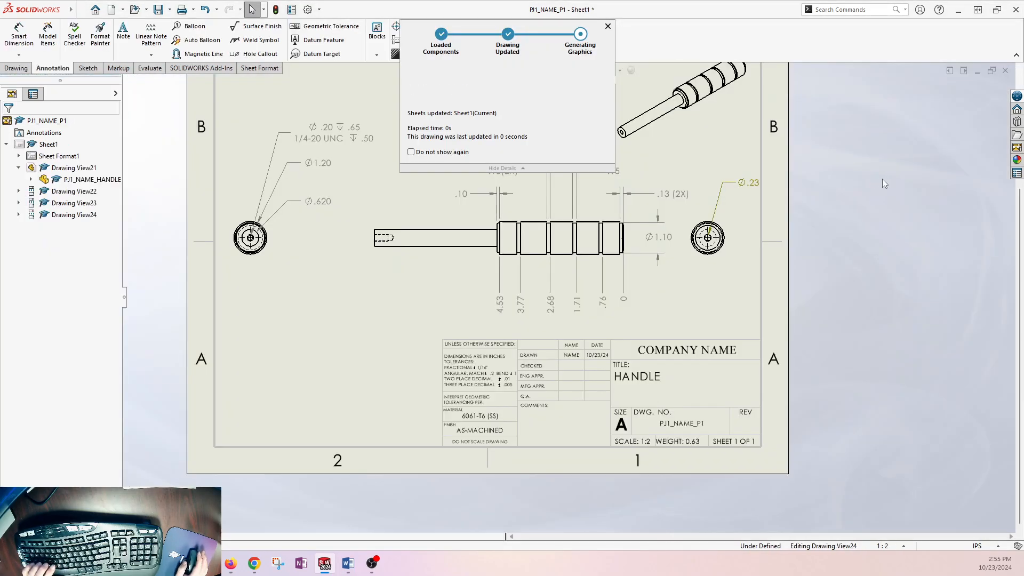
{"action": "left_click", "coordinate": [830, 239]}
{"action": "key", "text": "f"}
{"action": "left_click", "coordinate": [802, 239]}
{"action": "key", "text": "Delete"}
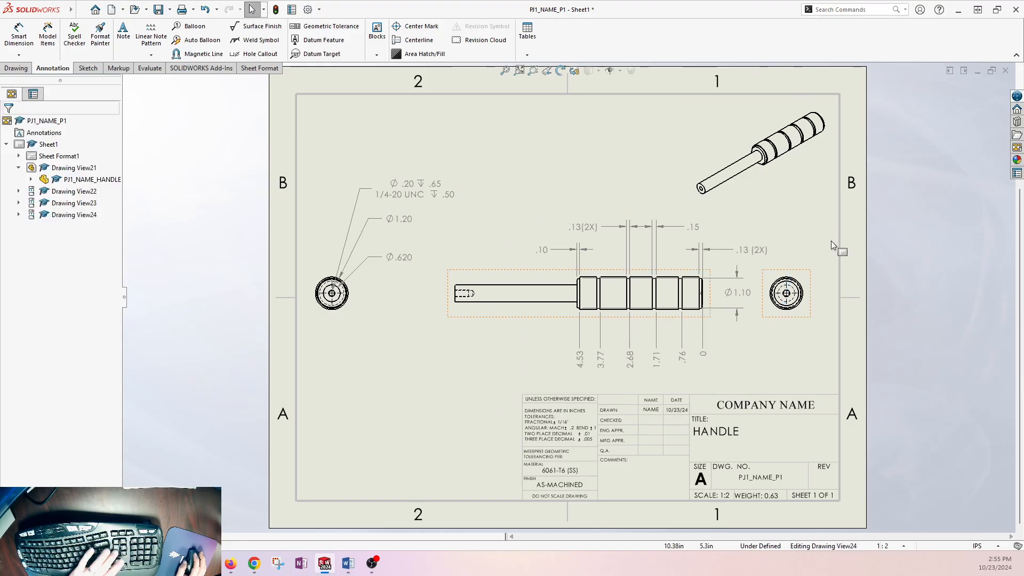
Add a hole callout to the centre hole in the grip-end view, placed below the circle
{"action": "left_click", "coordinate": [274, 58]}
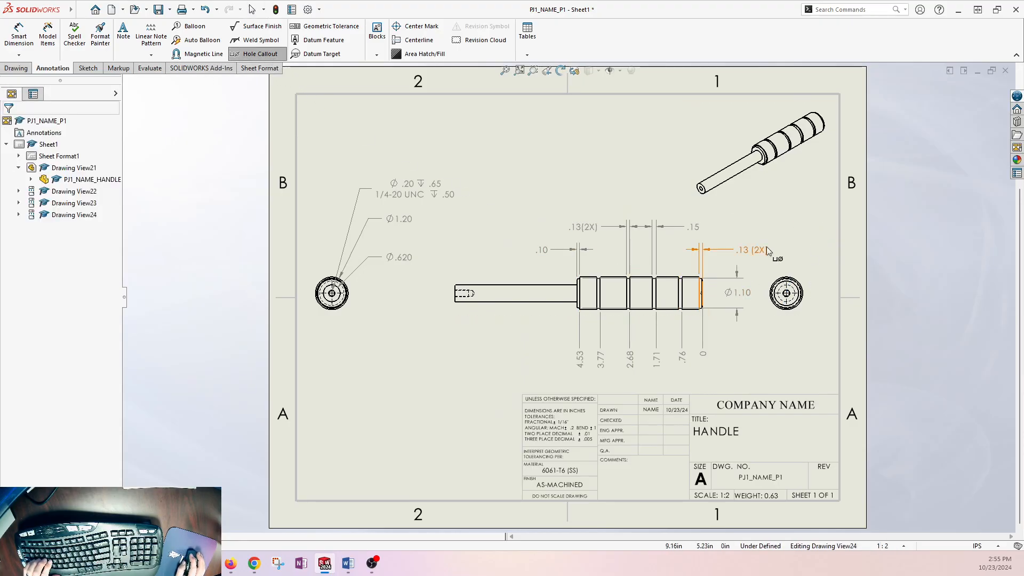
{"action": "left_click", "coordinate": [800, 309]}
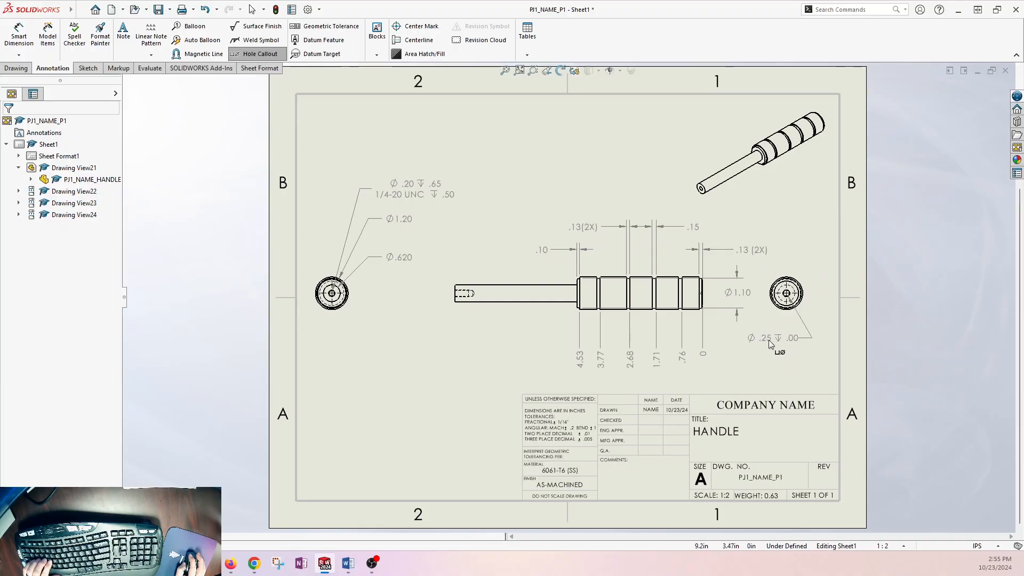
{"action": "left_click", "coordinate": [780, 354]}
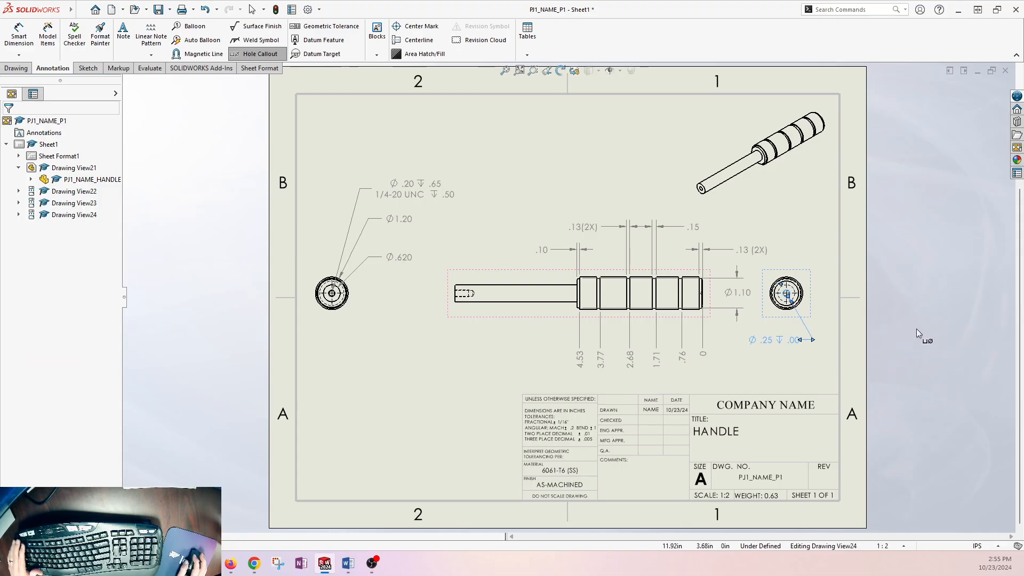
{"action": "key", "text": "Escape"}
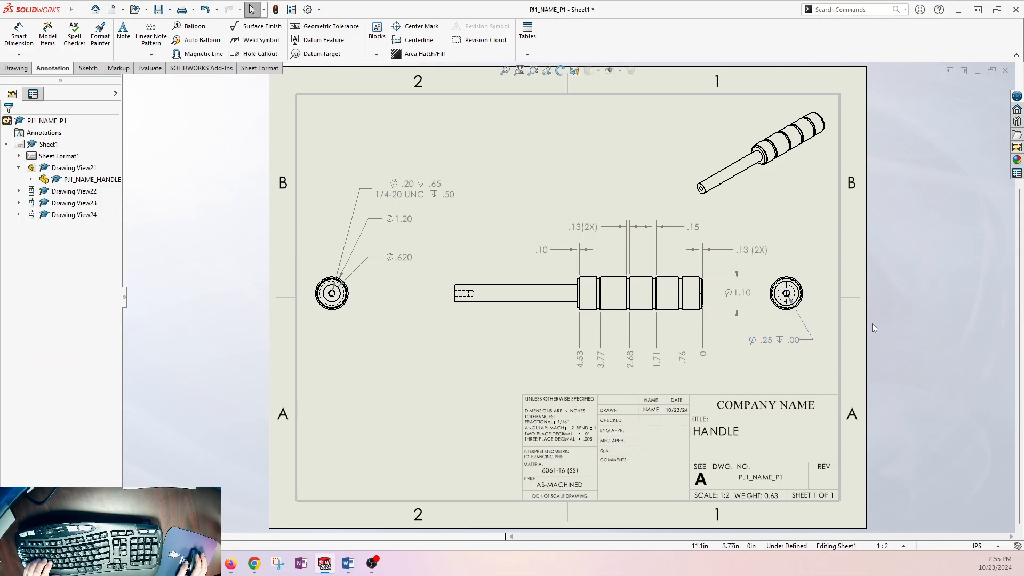
Add a second line reading CENTER DRILL FOR SUPPORT to the centre hole callout in the grip-end view
{"action": "left_click", "coordinate": [807, 341]}
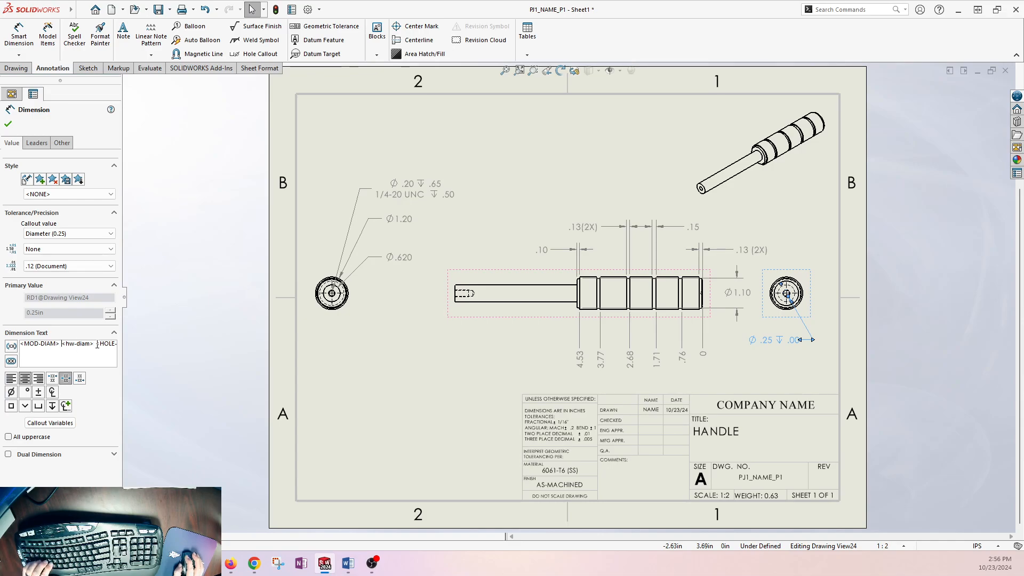
{"action": "key", "text": "End"}
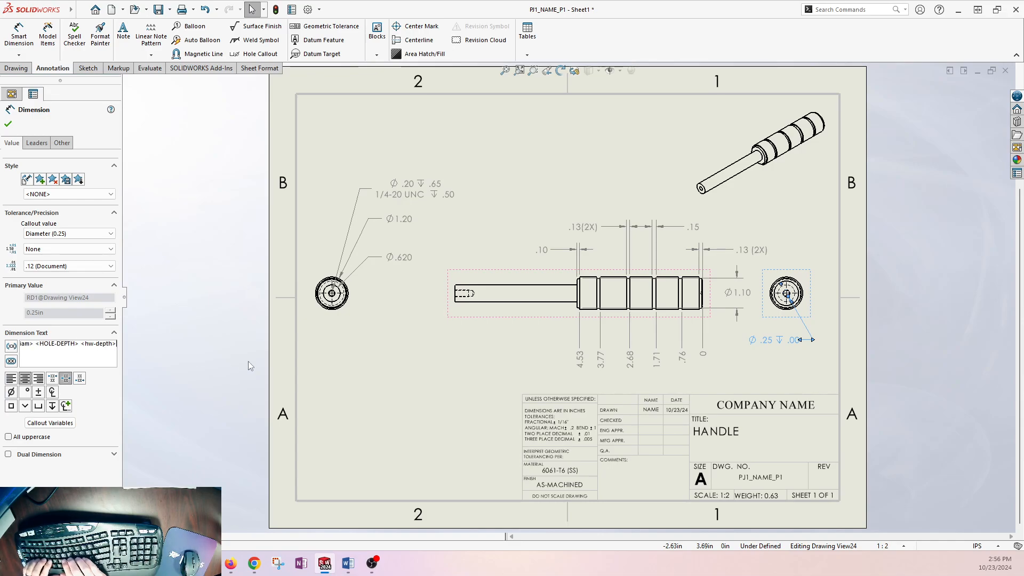
{"action": "key", "text": "BackSpace"}
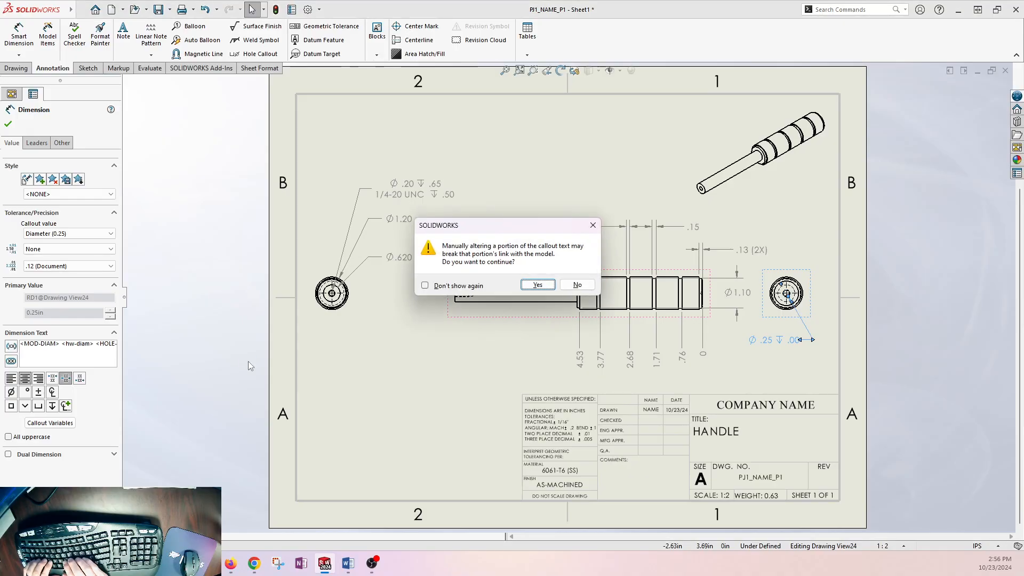
{"action": "key", "text": "Return"}
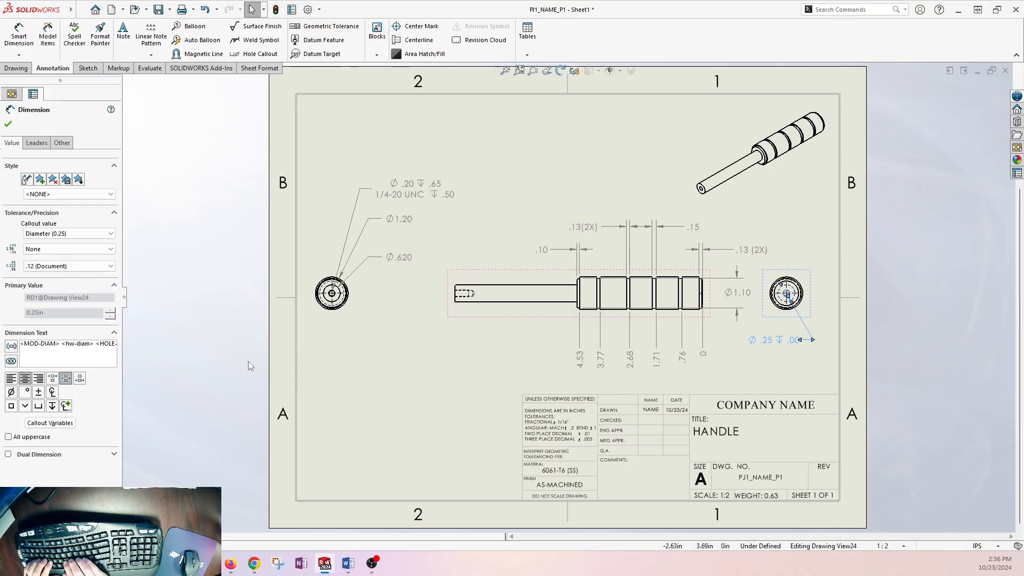
{"action": "type", "text": "CENTER "}
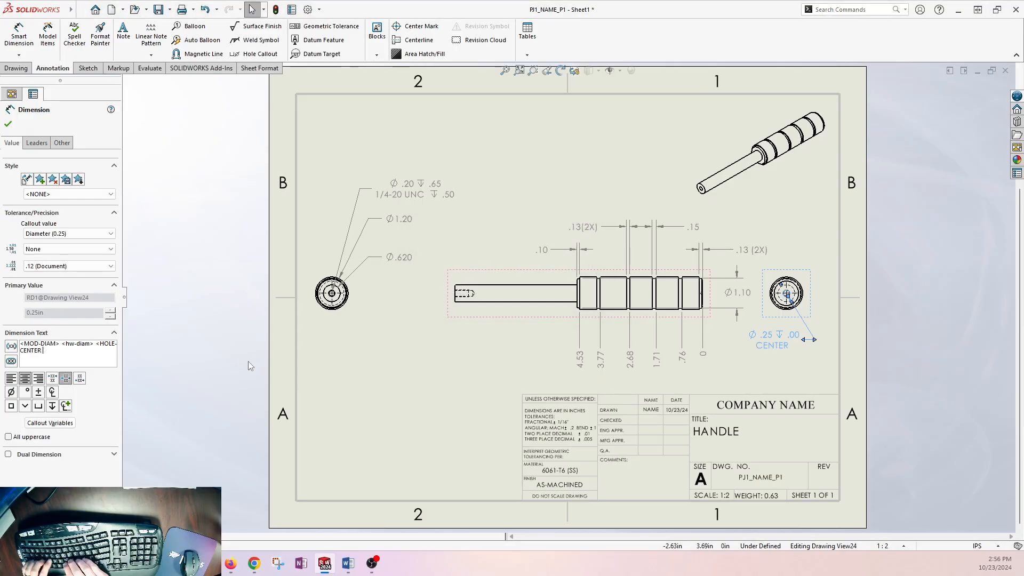
{"action": "type", "text": "DRILL F"}
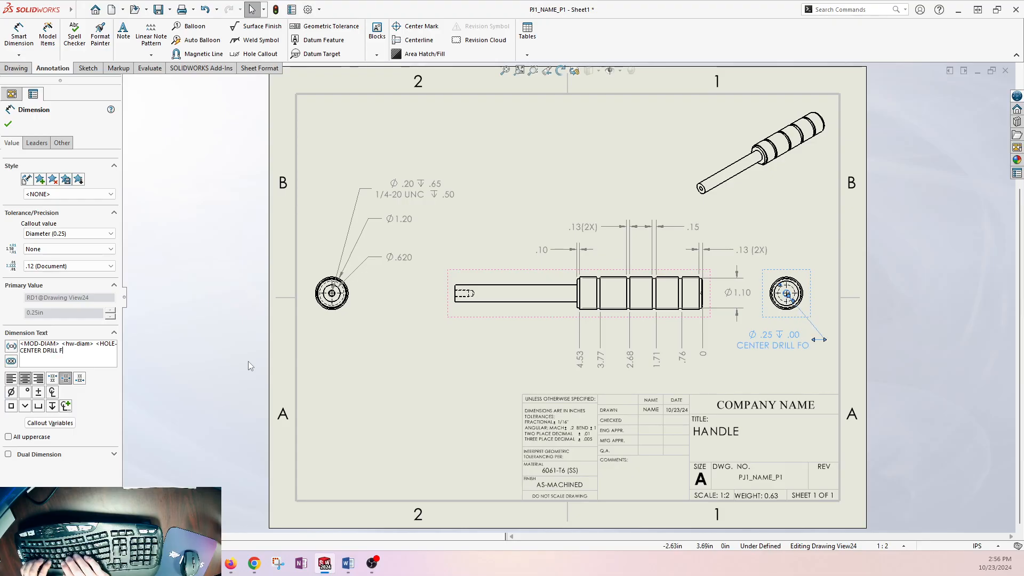
{"action": "type", "text": "OR SUPPORT"}
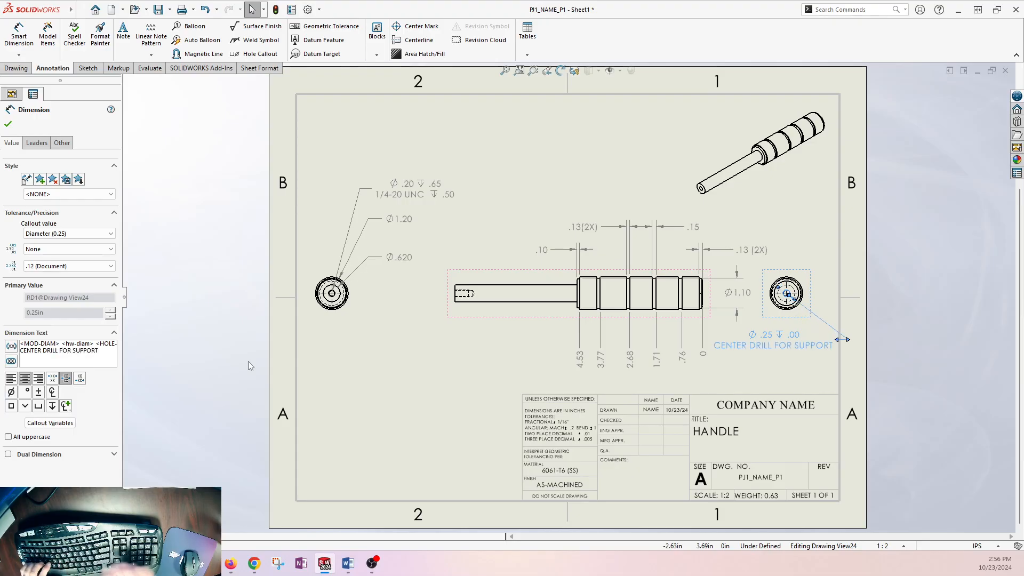
Remove the diameter and depth line from the grip-end hole callout, keeping only the center drill text
{"action": "left_click", "coordinate": [82, 343]}
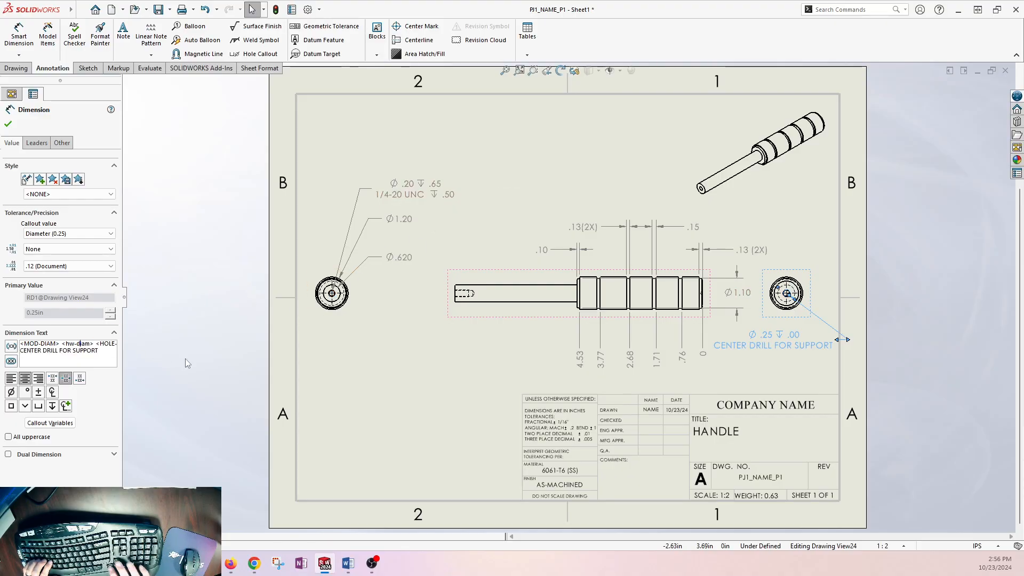
{"action": "key", "text": "Delete"}
{"action": "key", "text": "Delete"}
{"action": "key", "text": "Delete"}
{"action": "key", "text": "Delete"}
{"action": "key", "text": "Delete"}
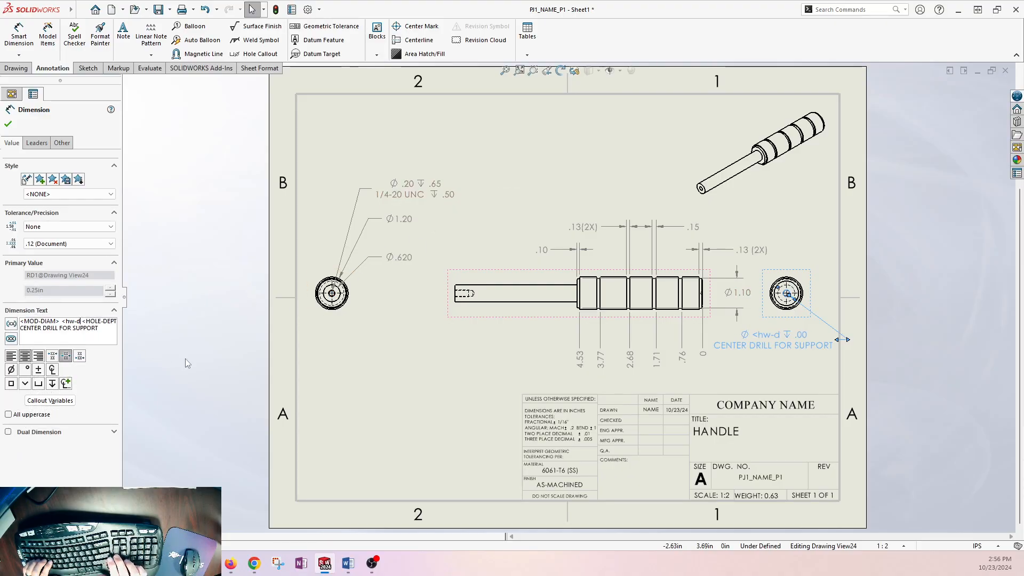
{"action": "key", "text": "Delete"}
{"action": "key", "text": "Delete"}
{"action": "key", "text": "Delete"}
{"action": "key", "text": "Delete"}
{"action": "key", "text": "Delete"}
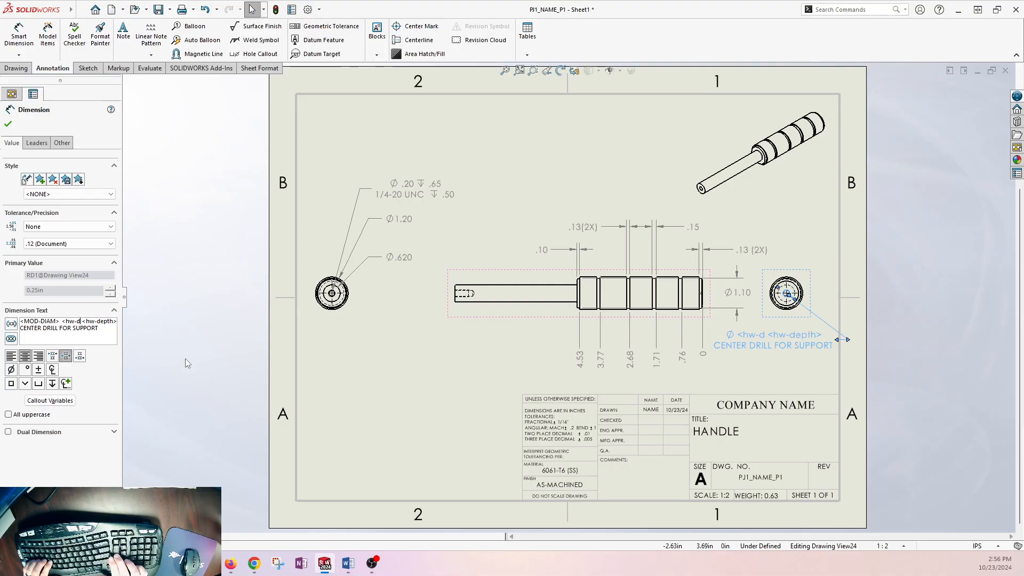
{"action": "key", "text": "Delete"}
{"action": "key", "text": "Delete"}
{"action": "key", "text": "Delete"}
{"action": "key", "text": "Delete"}
{"action": "key", "text": "Delete"}
{"action": "key", "text": "Delete"}
{"action": "key", "text": "Delete"}
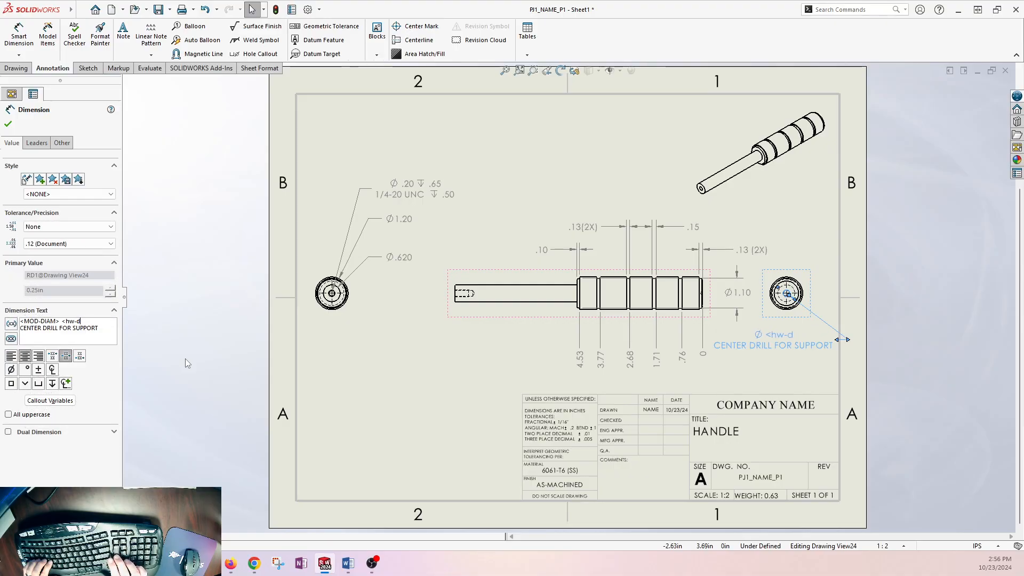
{"action": "key", "text": "BackSpace"}
{"action": "key", "text": "BackSpace"}
{"action": "key", "text": "BackSpace"}
{"action": "key", "text": "BackSpace"}
{"action": "key", "text": "BackSpace"}
{"action": "key", "text": "BackSpace"}
{"action": "key", "text": "BackSpace"}
{"action": "key", "text": "BackSpace"}
{"action": "key", "text": "BackSpace"}
{"action": "key", "text": "BackSpace"}
{"action": "key", "text": "BackSpace"}
{"action": "key", "text": "BackSpace"}
{"action": "key", "text": "BackSpace"}
{"action": "key", "text": "BackSpace"}
{"action": "key", "text": "BackSpace"}
{"action": "key", "text": "BackSpace"}
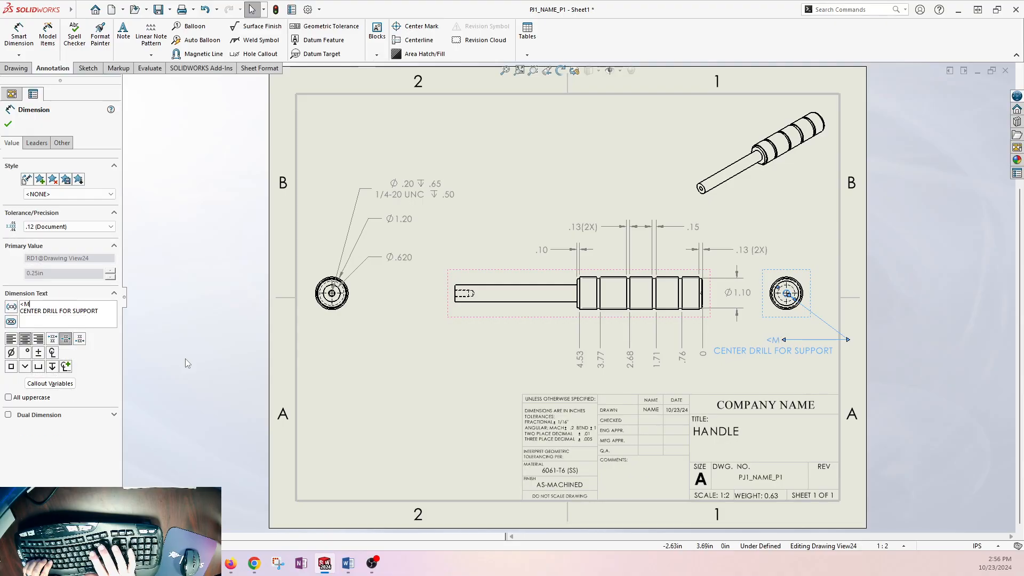
{"action": "key", "text": "Delete"}
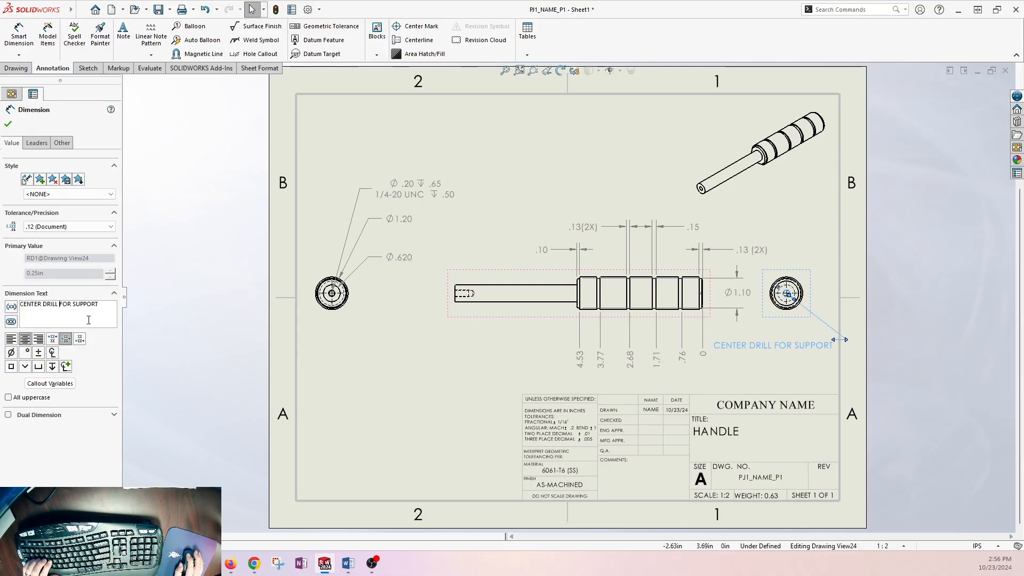
Shorten the grip-end hole callout text to CENTER DRILL and finish editing it
{"action": "key", "text": "Delete"}
{"action": "key", "text": "Delete"}
{"action": "key", "text": "Delete"}
{"action": "key", "text": "Delete"}
{"action": "key", "text": "Delete"}
{"action": "key", "text": "Delete"}
{"action": "key", "text": "Delete"}
{"action": "key", "text": "Delete"}
{"action": "key", "text": "Delete"}
{"action": "key", "text": "Delete"}
{"action": "key", "text": "Delete"}
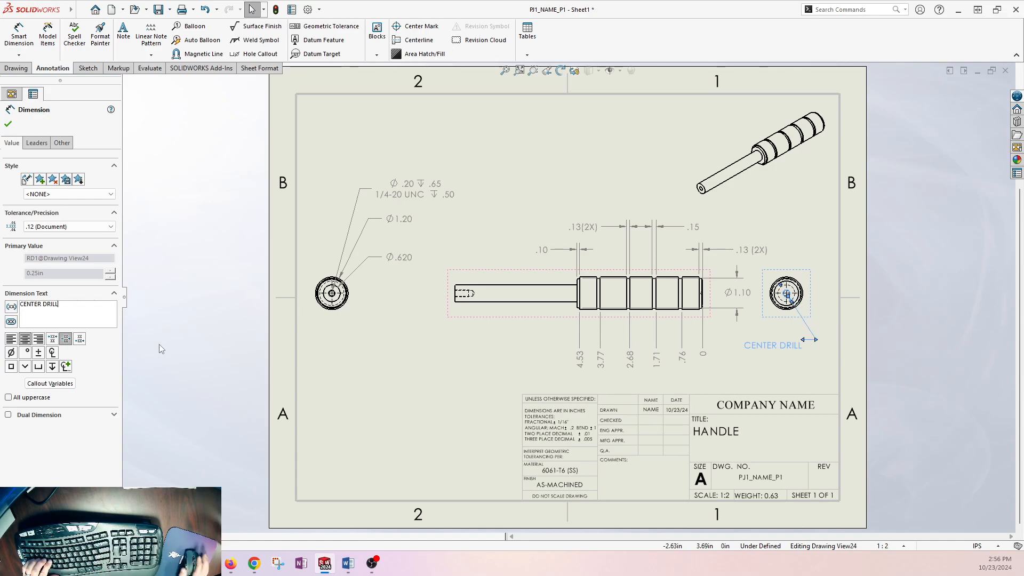
{"action": "left_click", "coordinate": [421, 386]}
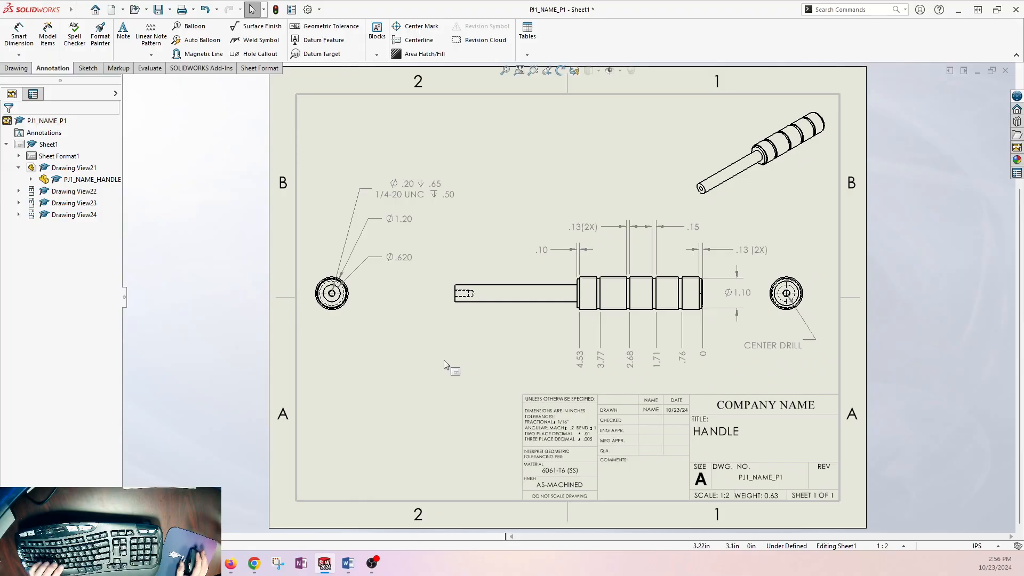
{"action": "left_click", "coordinate": [428, 355]}
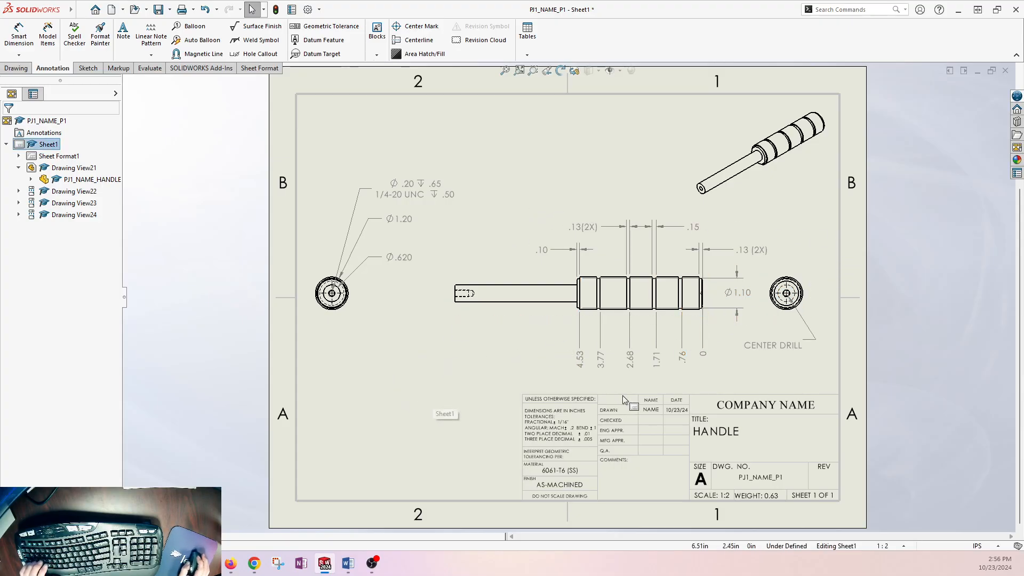
{"action": "left_click", "coordinate": [909, 315]}
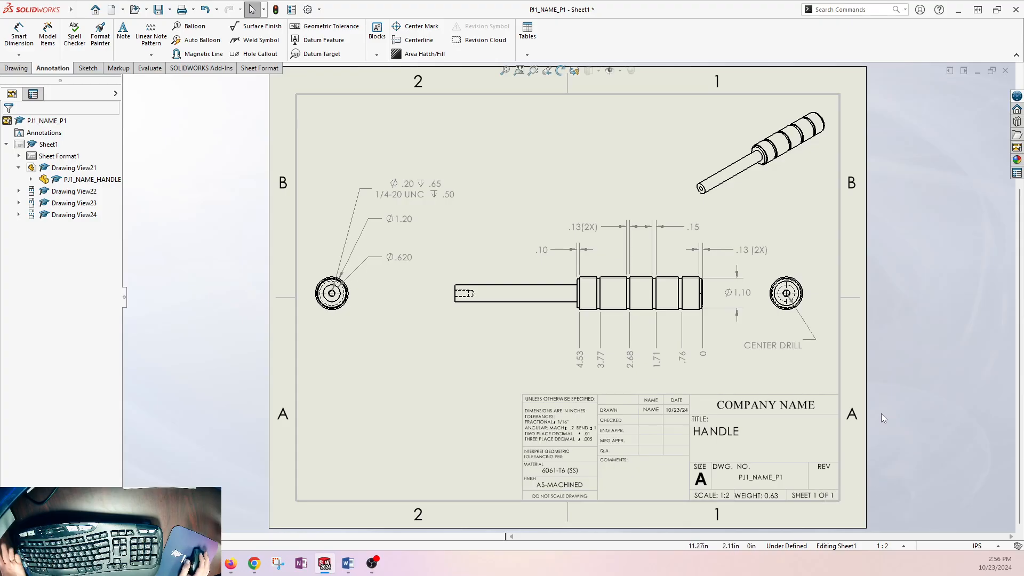
Add a chamfer dimension to the lower bevel at the grip's shaft-side end, placed below the shaft in the side view
{"action": "scroll", "coordinate": [598, 314], "scroll_direction": "down", "scroll_amount": 10}
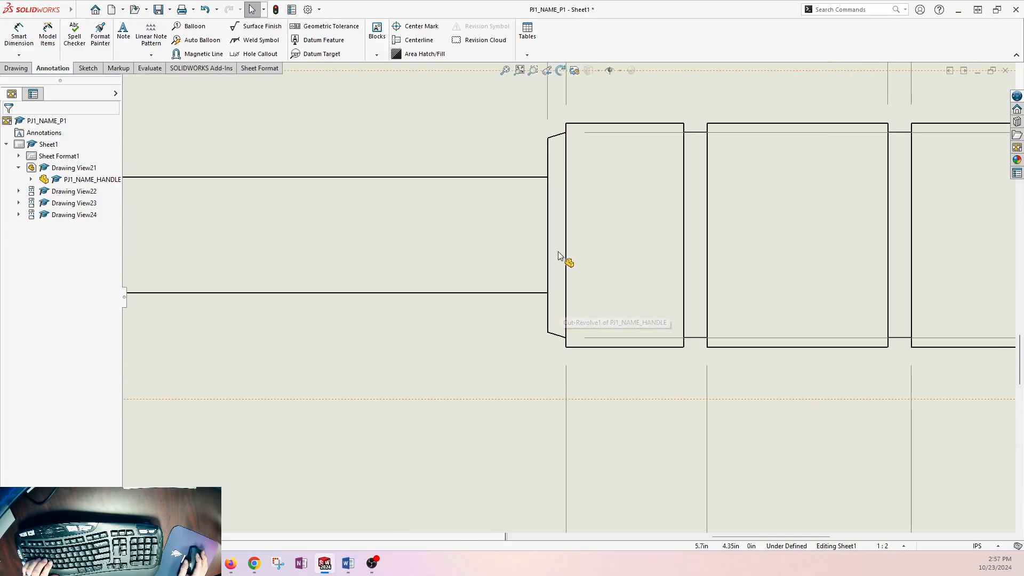
{"action": "left_click", "coordinate": [25, 56]}
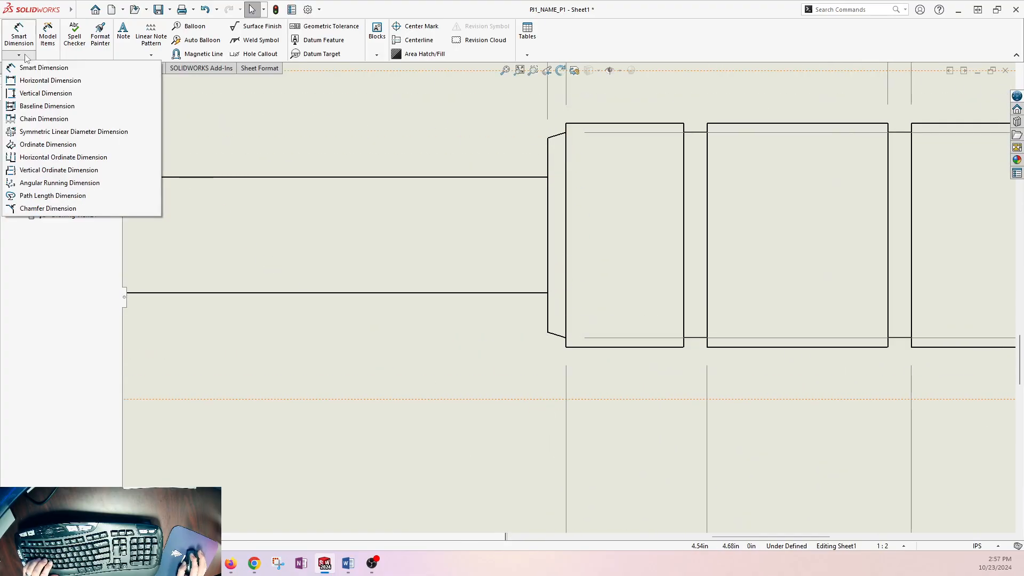
{"action": "left_click", "coordinate": [41, 210]}
{"action": "left_click", "coordinate": [558, 341]}
{"action": "left_click", "coordinate": [548, 320]}
{"action": "left_click", "coordinate": [408, 384]}
{"action": "key", "text": "z"}
{"action": "key", "text": "z"}
{"action": "key", "text": "z"}
{"action": "key", "text": "z"}
{"action": "key", "text": "z"}
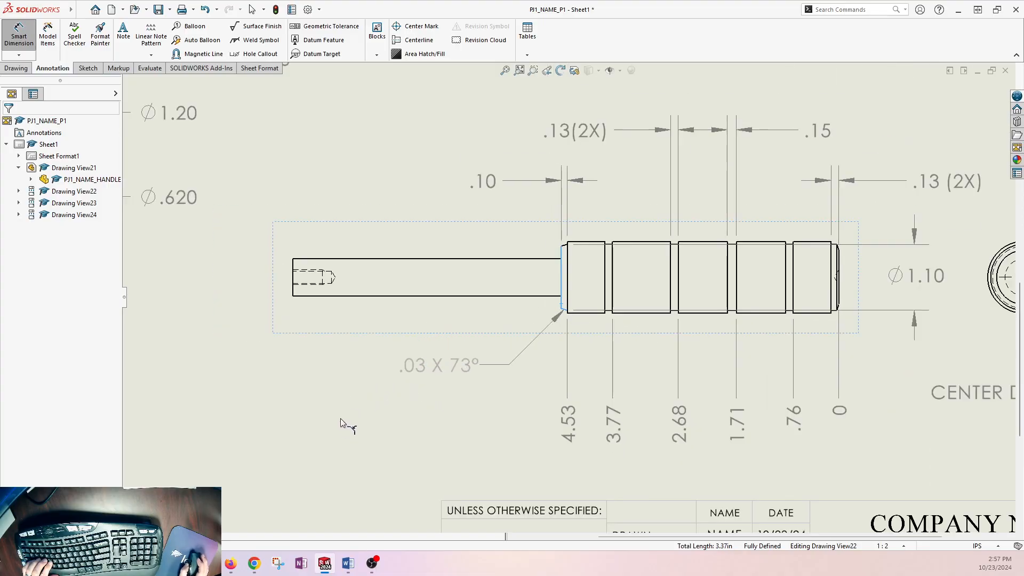
{"action": "left_click", "coordinate": [335, 433]}
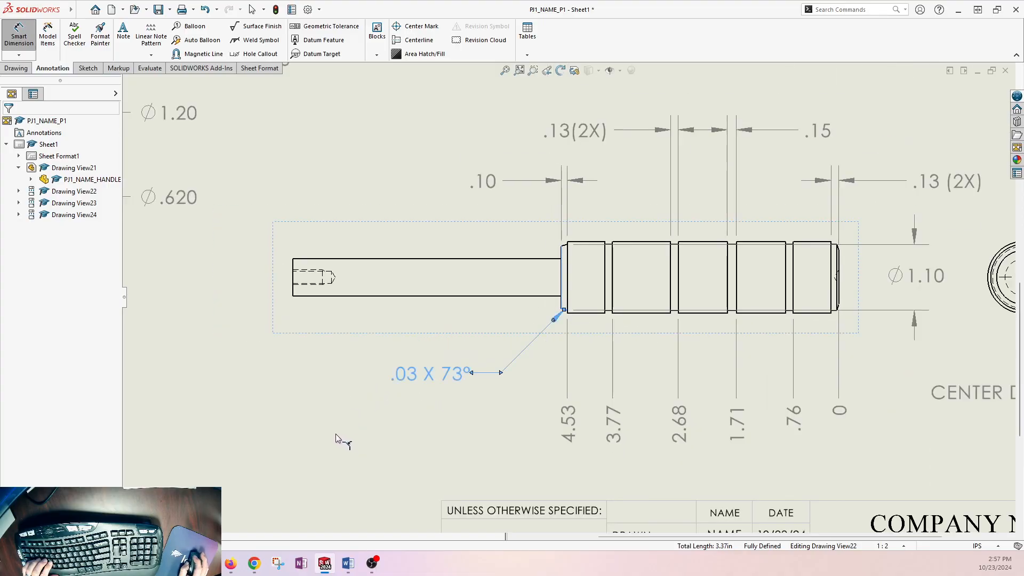
{"action": "key", "text": "Escape"}
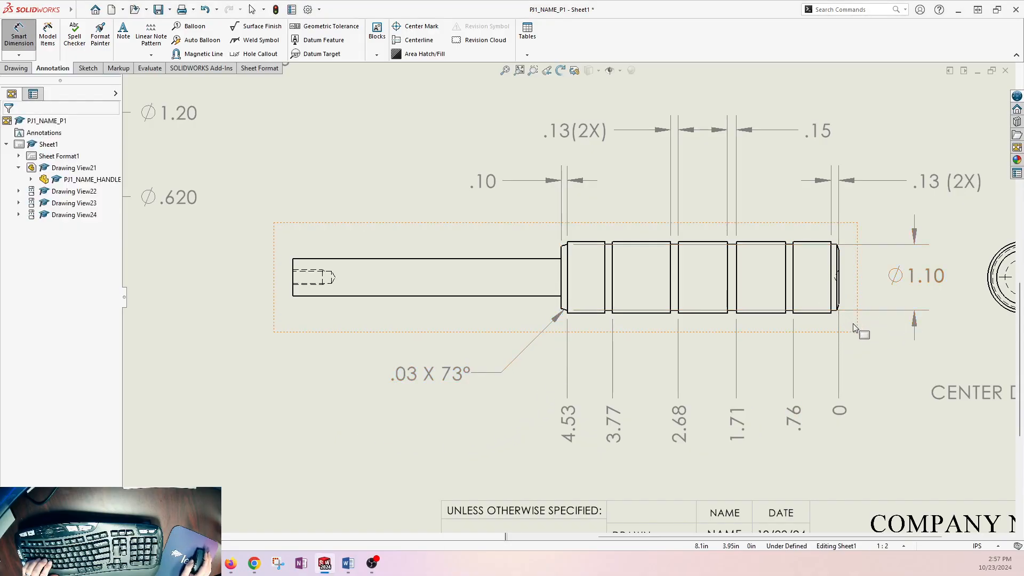
Add a chamfer dimension to the lower bevel at the grip's free end, placed below the CENTER DRILL callout
{"action": "scroll", "coordinate": [853, 327], "scroll_direction": "down", "scroll_amount": 2}
{"action": "scroll", "coordinate": [837, 324], "scroll_direction": "up", "scroll_amount": 3}
{"action": "scroll", "coordinate": [705, 306], "scroll_direction": "down", "scroll_amount": 4}
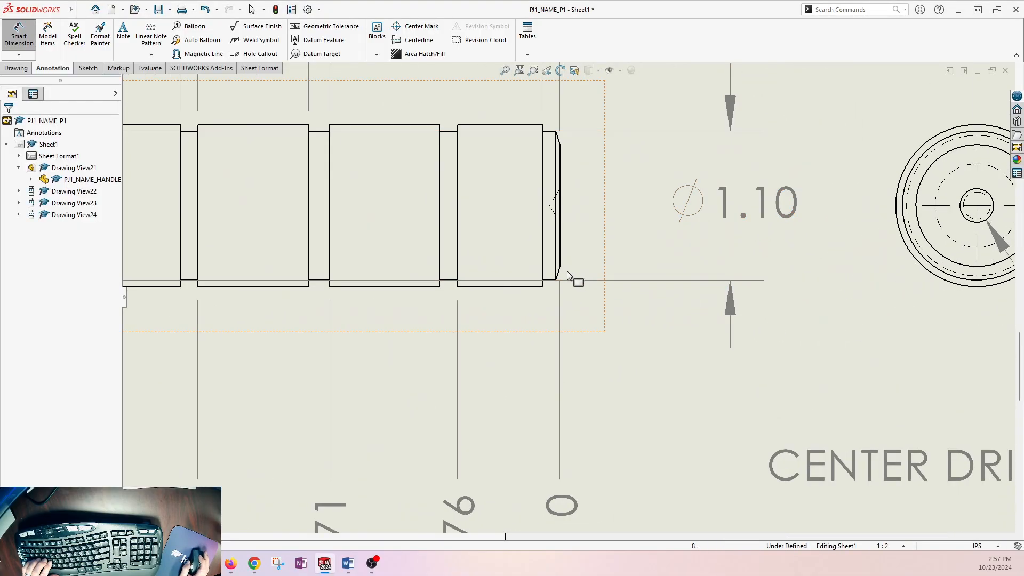
{"action": "left_click", "coordinate": [560, 276]}
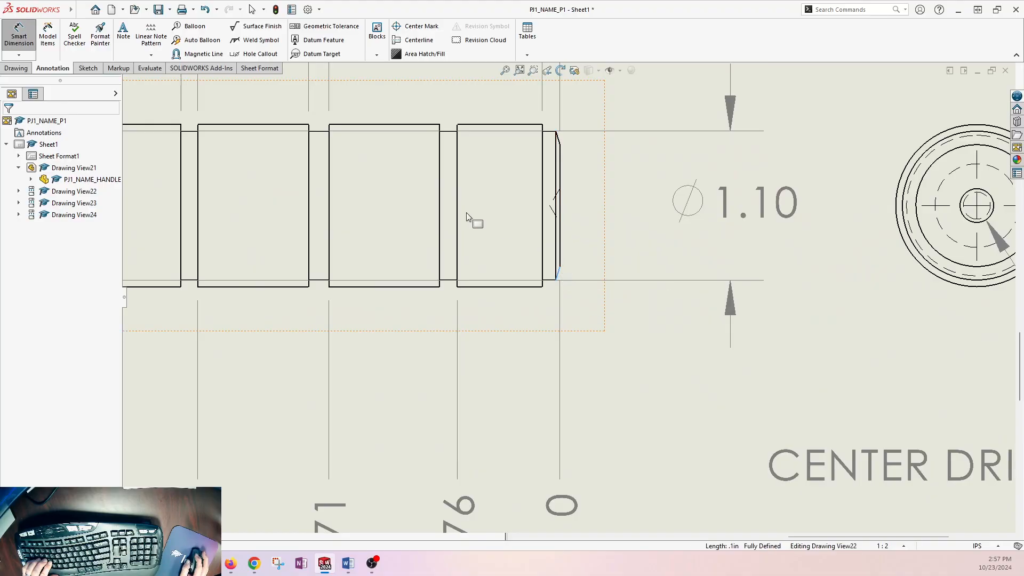
{"action": "left_click", "coordinate": [559, 249]}
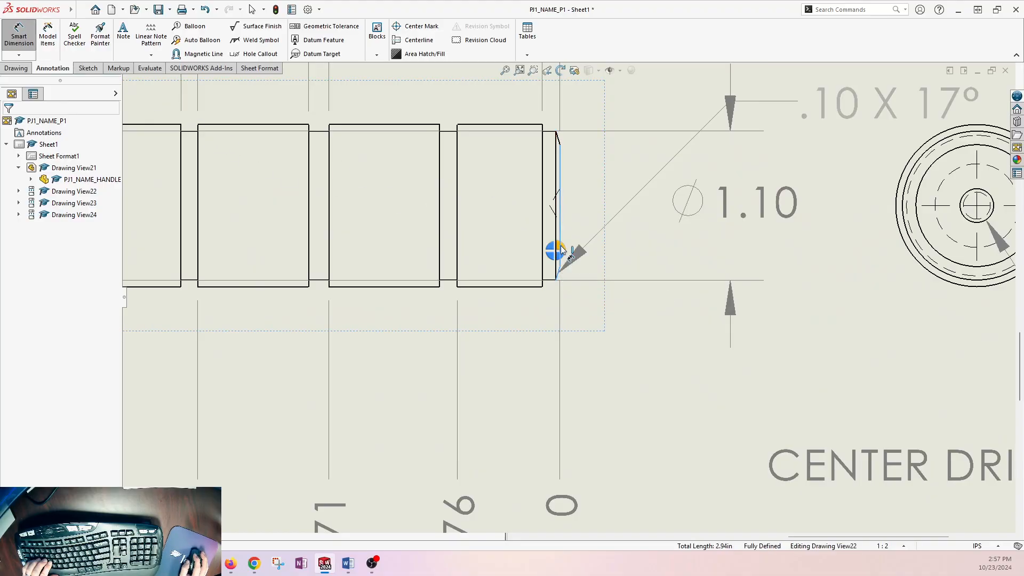
{"action": "scroll", "coordinate": [683, 397], "scroll_direction": "up", "scroll_amount": 3}
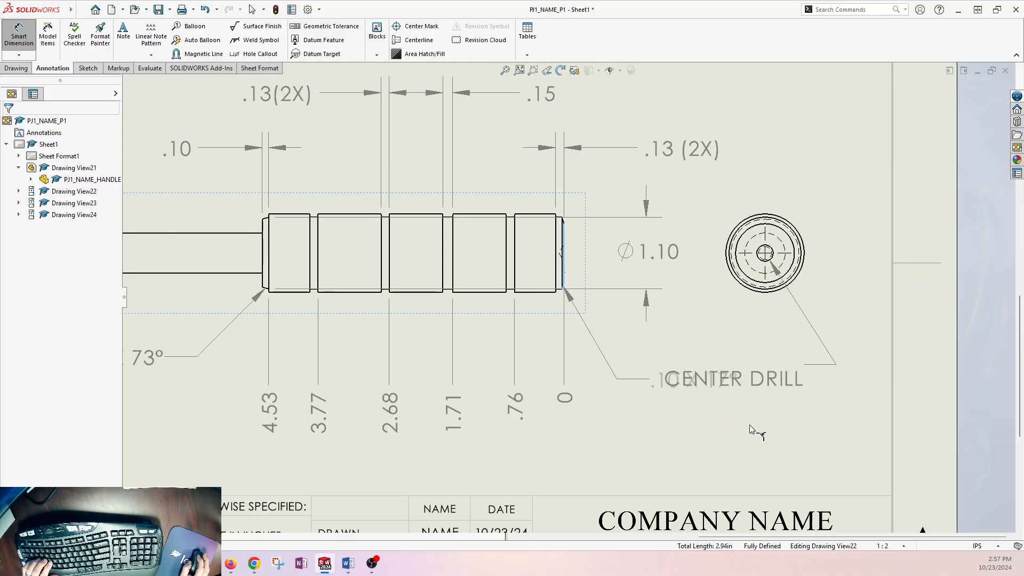
{"action": "left_click", "coordinate": [782, 407]}
{"action": "key", "text": "Escape"}
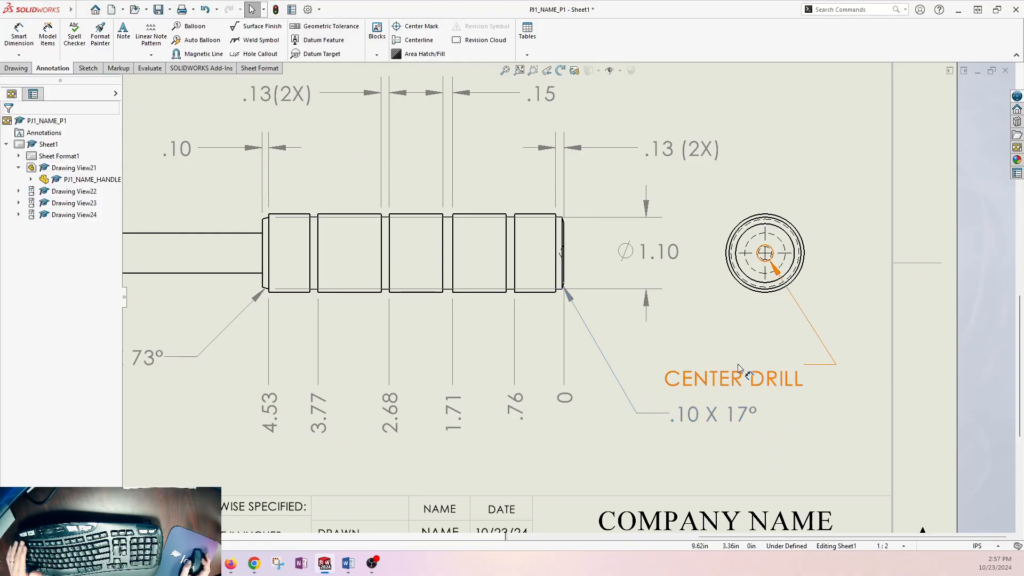
Move the shaft-end view and the side view to the left to widen the gap before the grip-end view
{"action": "scroll", "coordinate": [747, 366], "scroll_direction": "up", "scroll_amount": 5}
{"action": "middle_click_drag", "start_coordinate": [451, 285], "coordinate": [635, 296]}
{"action": "left_click_drag", "start_coordinate": [354, 283], "coordinate": [341, 278]}
{"action": "left_click_drag", "start_coordinate": [494, 296], "coordinate": [448, 299]}
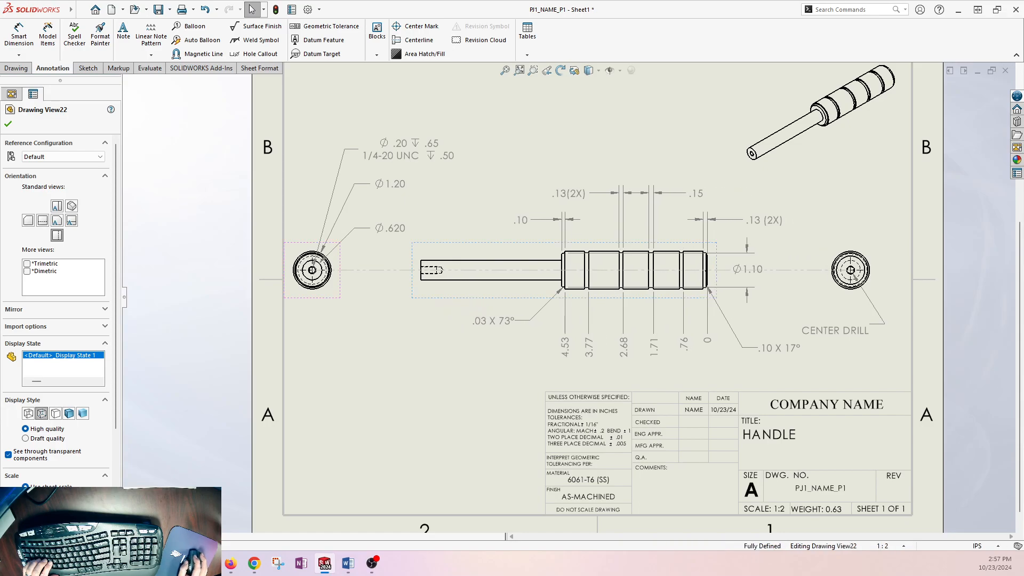
Reposition the CENTER DRILL callout beneath the grip-end view and lower the shaft-side chamfer dimension level with the other chamfer dimension
{"action": "left_click", "coordinate": [847, 340]}
{"action": "left_click_drag", "start_coordinate": [848, 335], "coordinate": [856, 328]}
{"action": "left_click", "coordinate": [813, 403]}
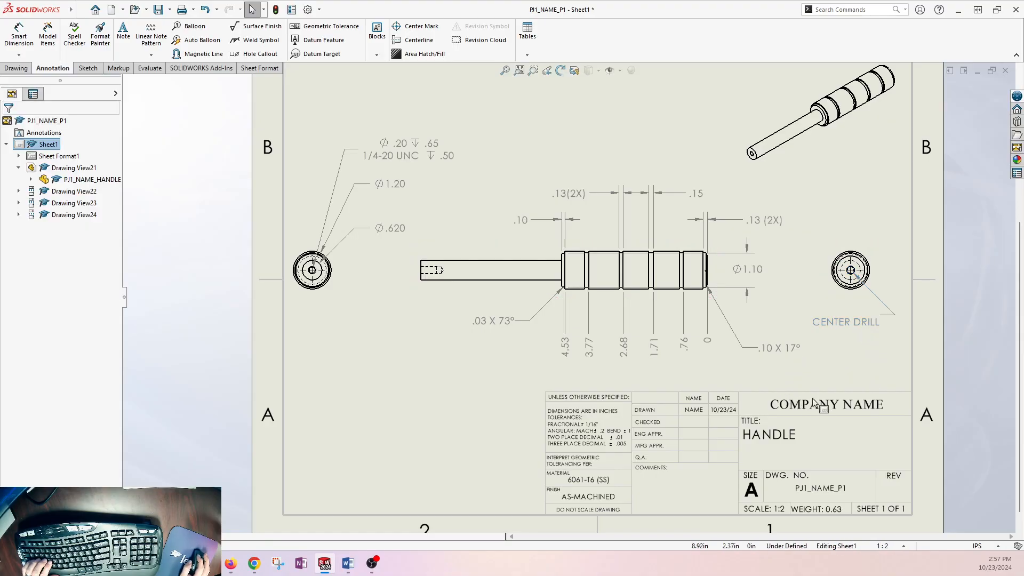
{"action": "left_click_drag", "start_coordinate": [491, 321], "coordinate": [489, 348]}
{"action": "left_click", "coordinate": [749, 387]}
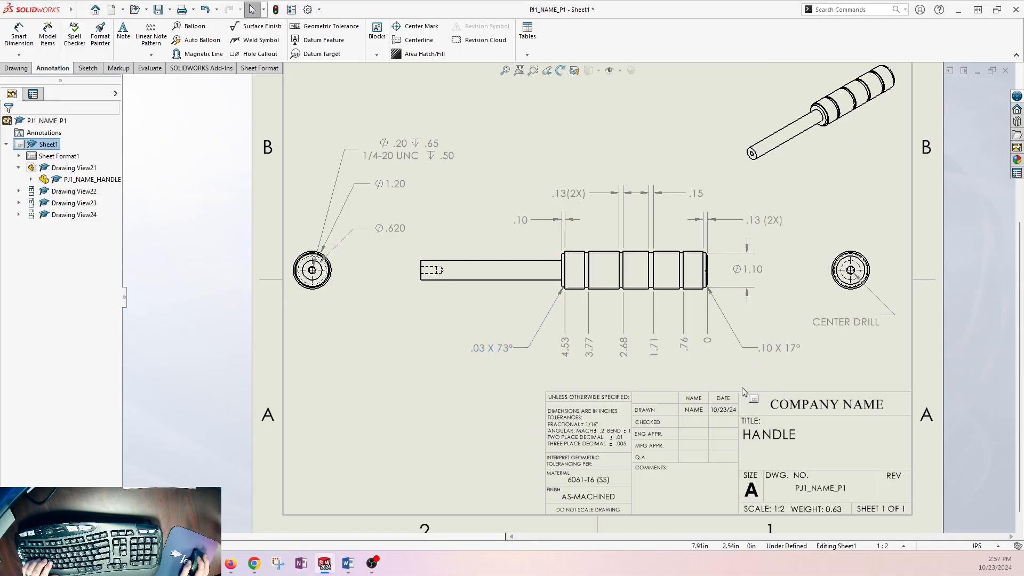
{"action": "key", "text": "f"}
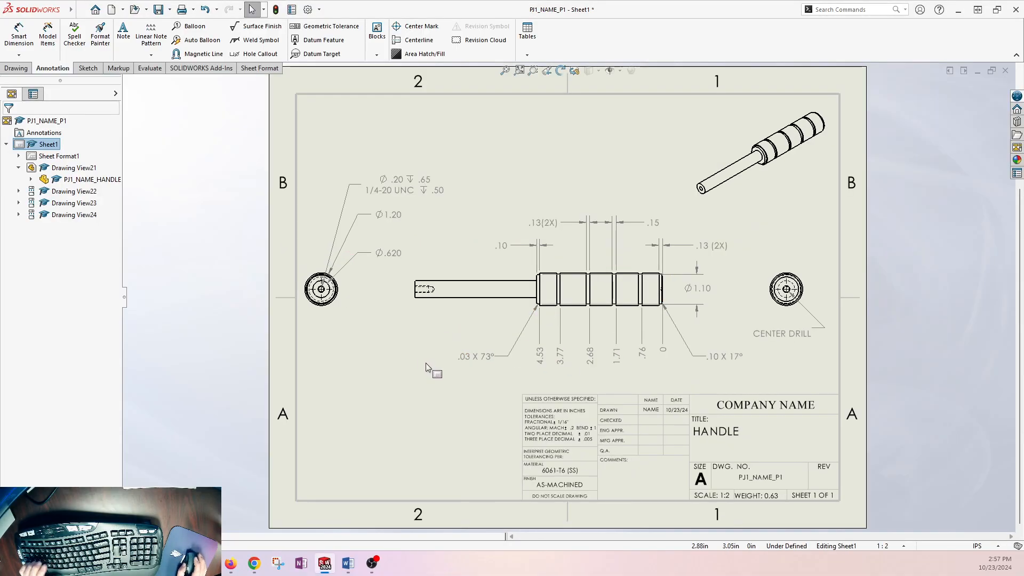